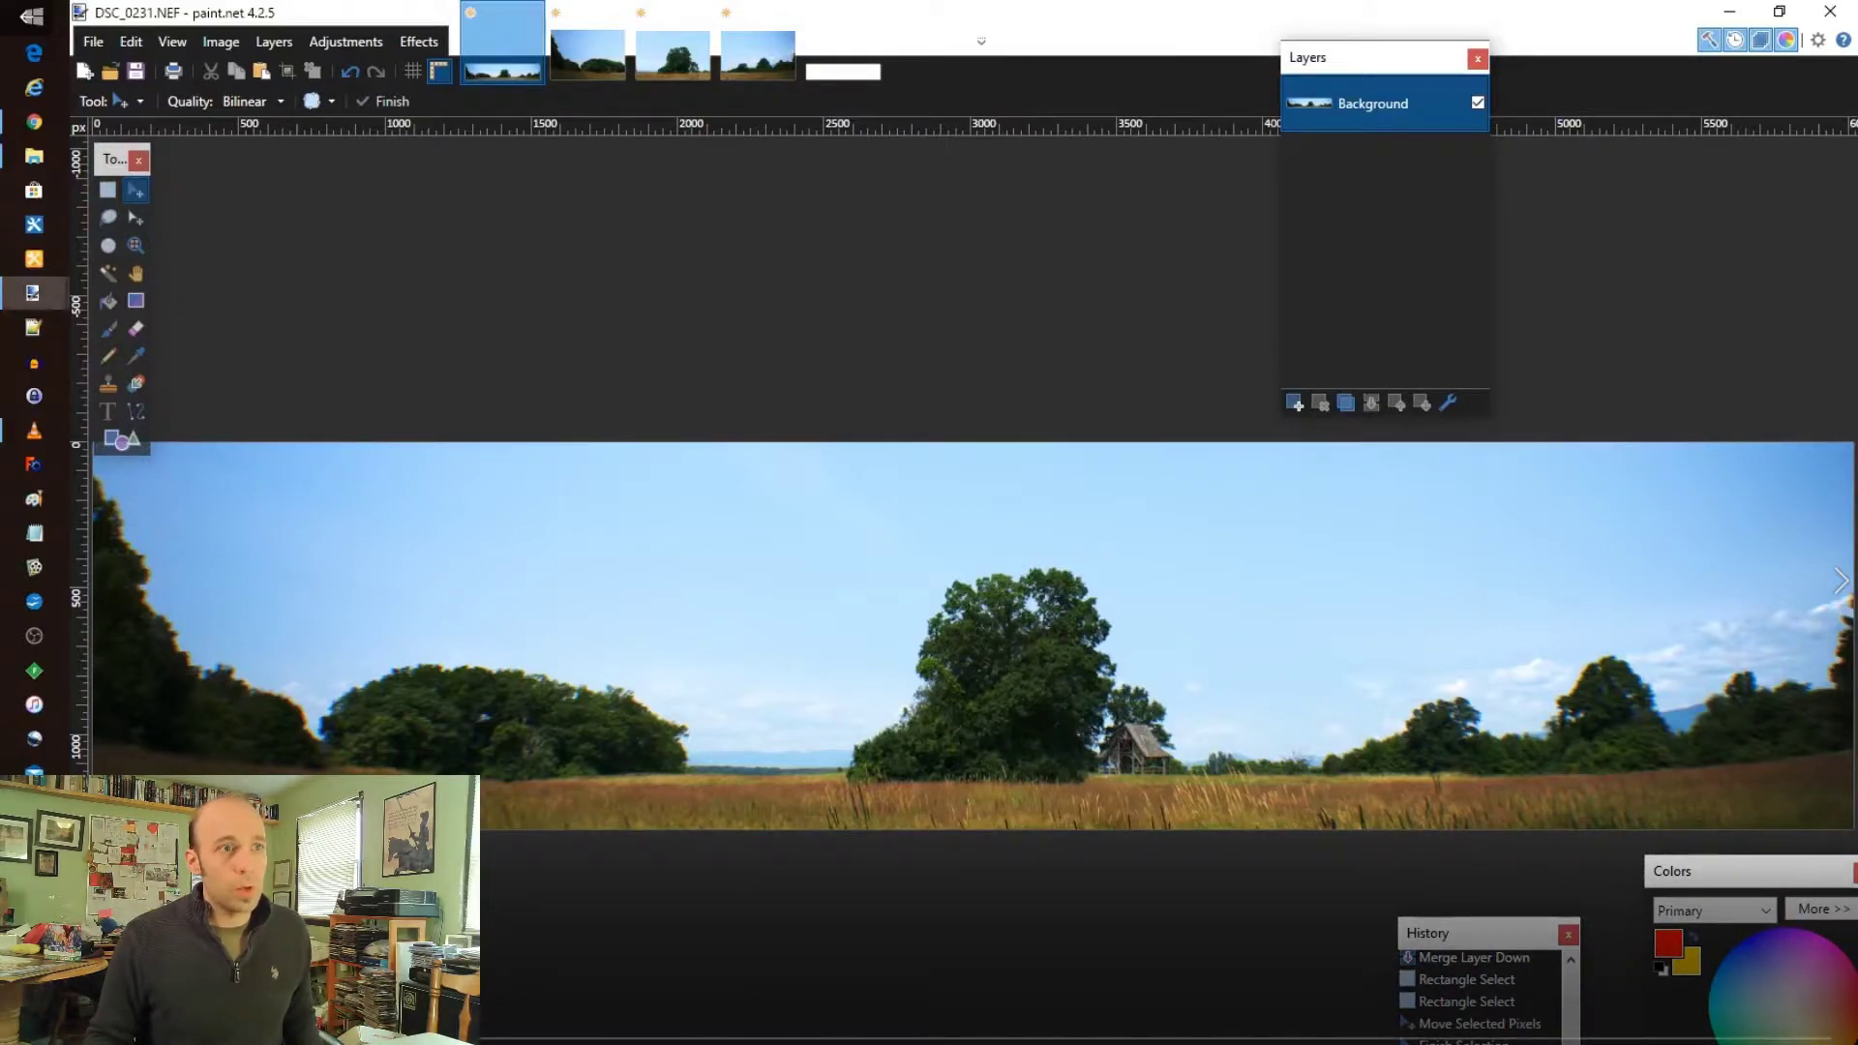
- Look through the separate source photos and compare them with the combined panorama
key(ctrl+alt+v)
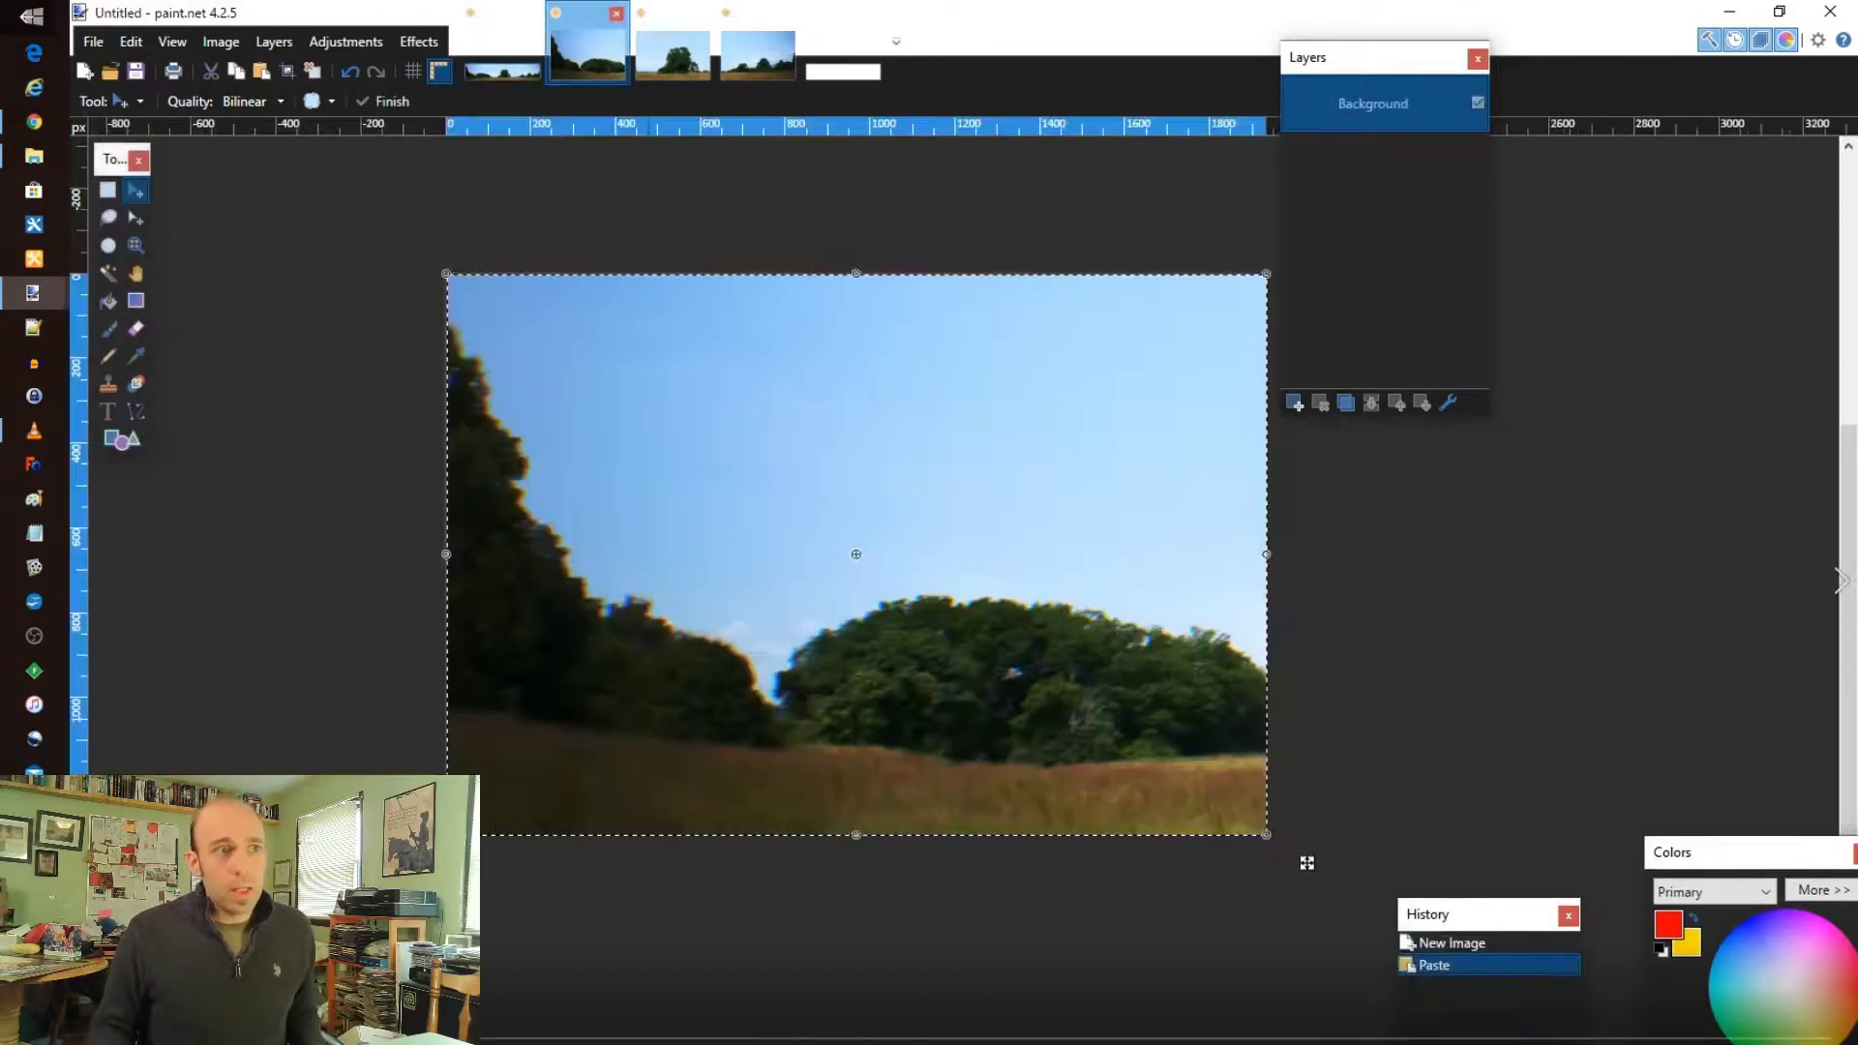
key(ctrl+Tab)
key(ctrl+Tab)
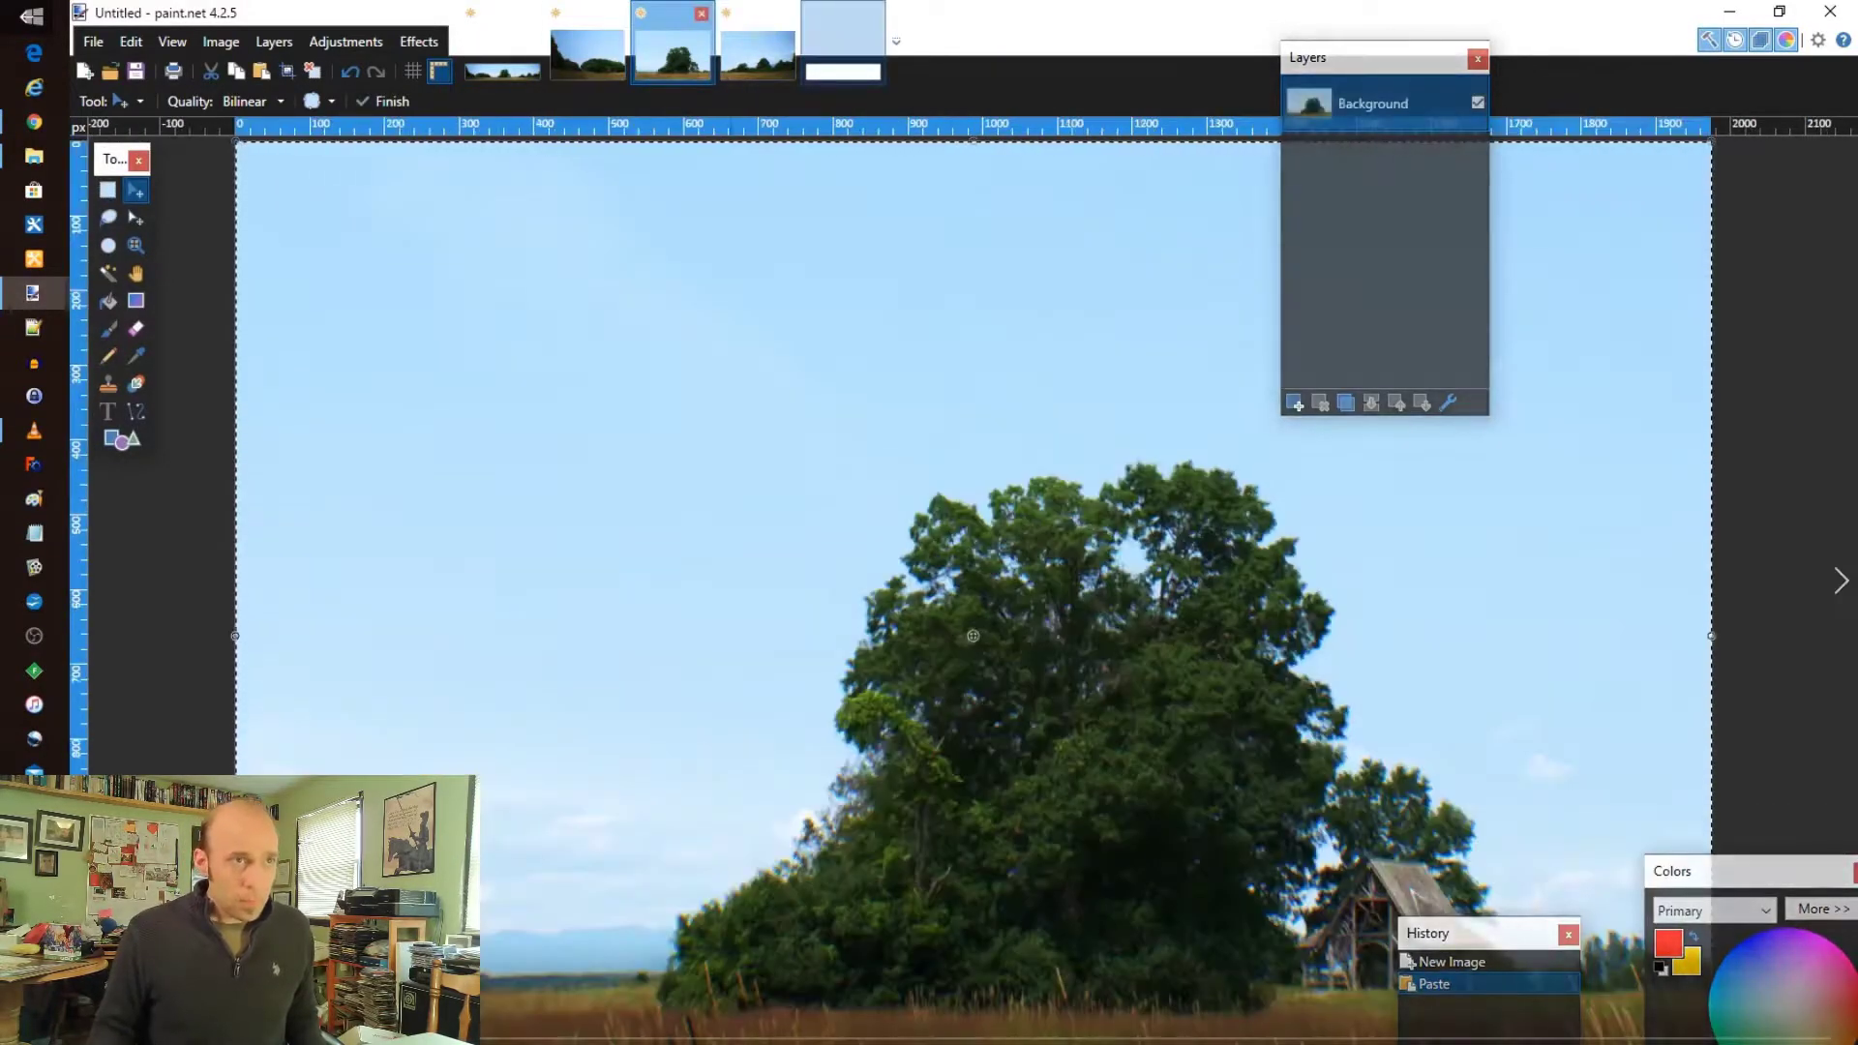
key(ctrl+Tab)
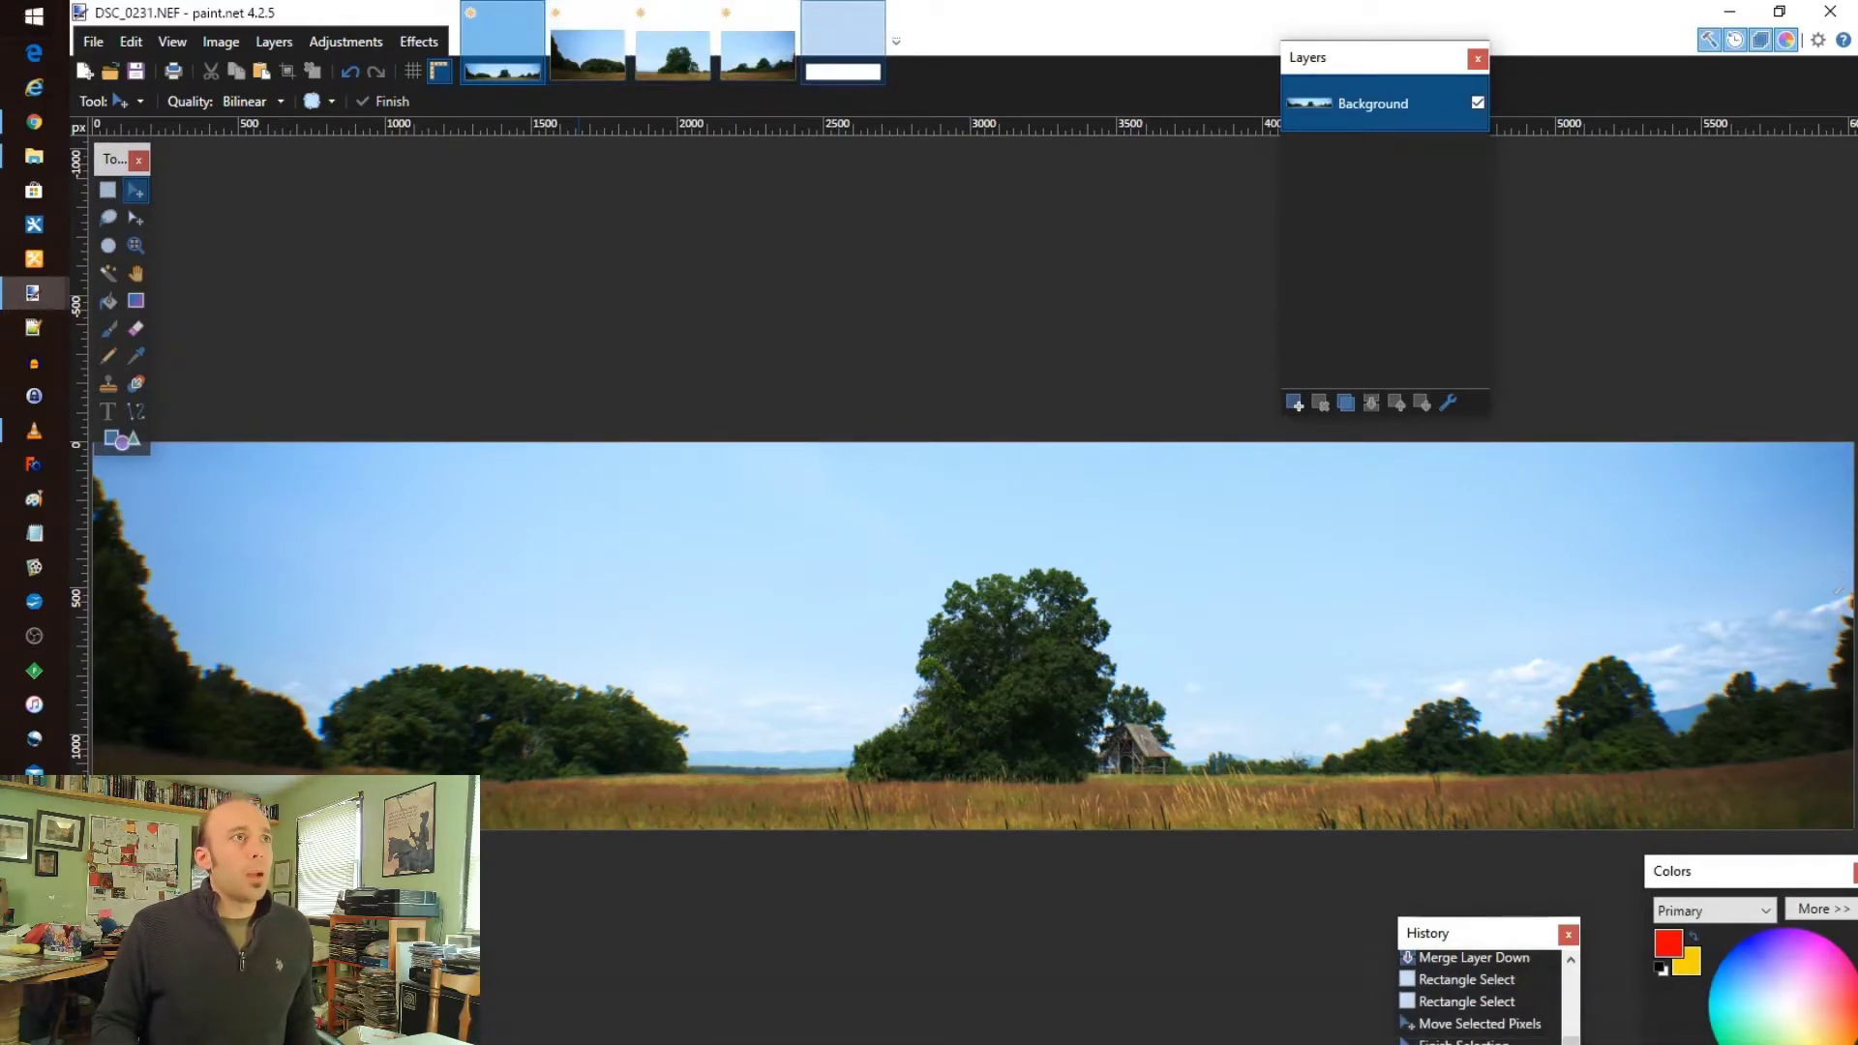
- Switch to the blank image and check its canvas size
click(842, 48)
key(alt+i)
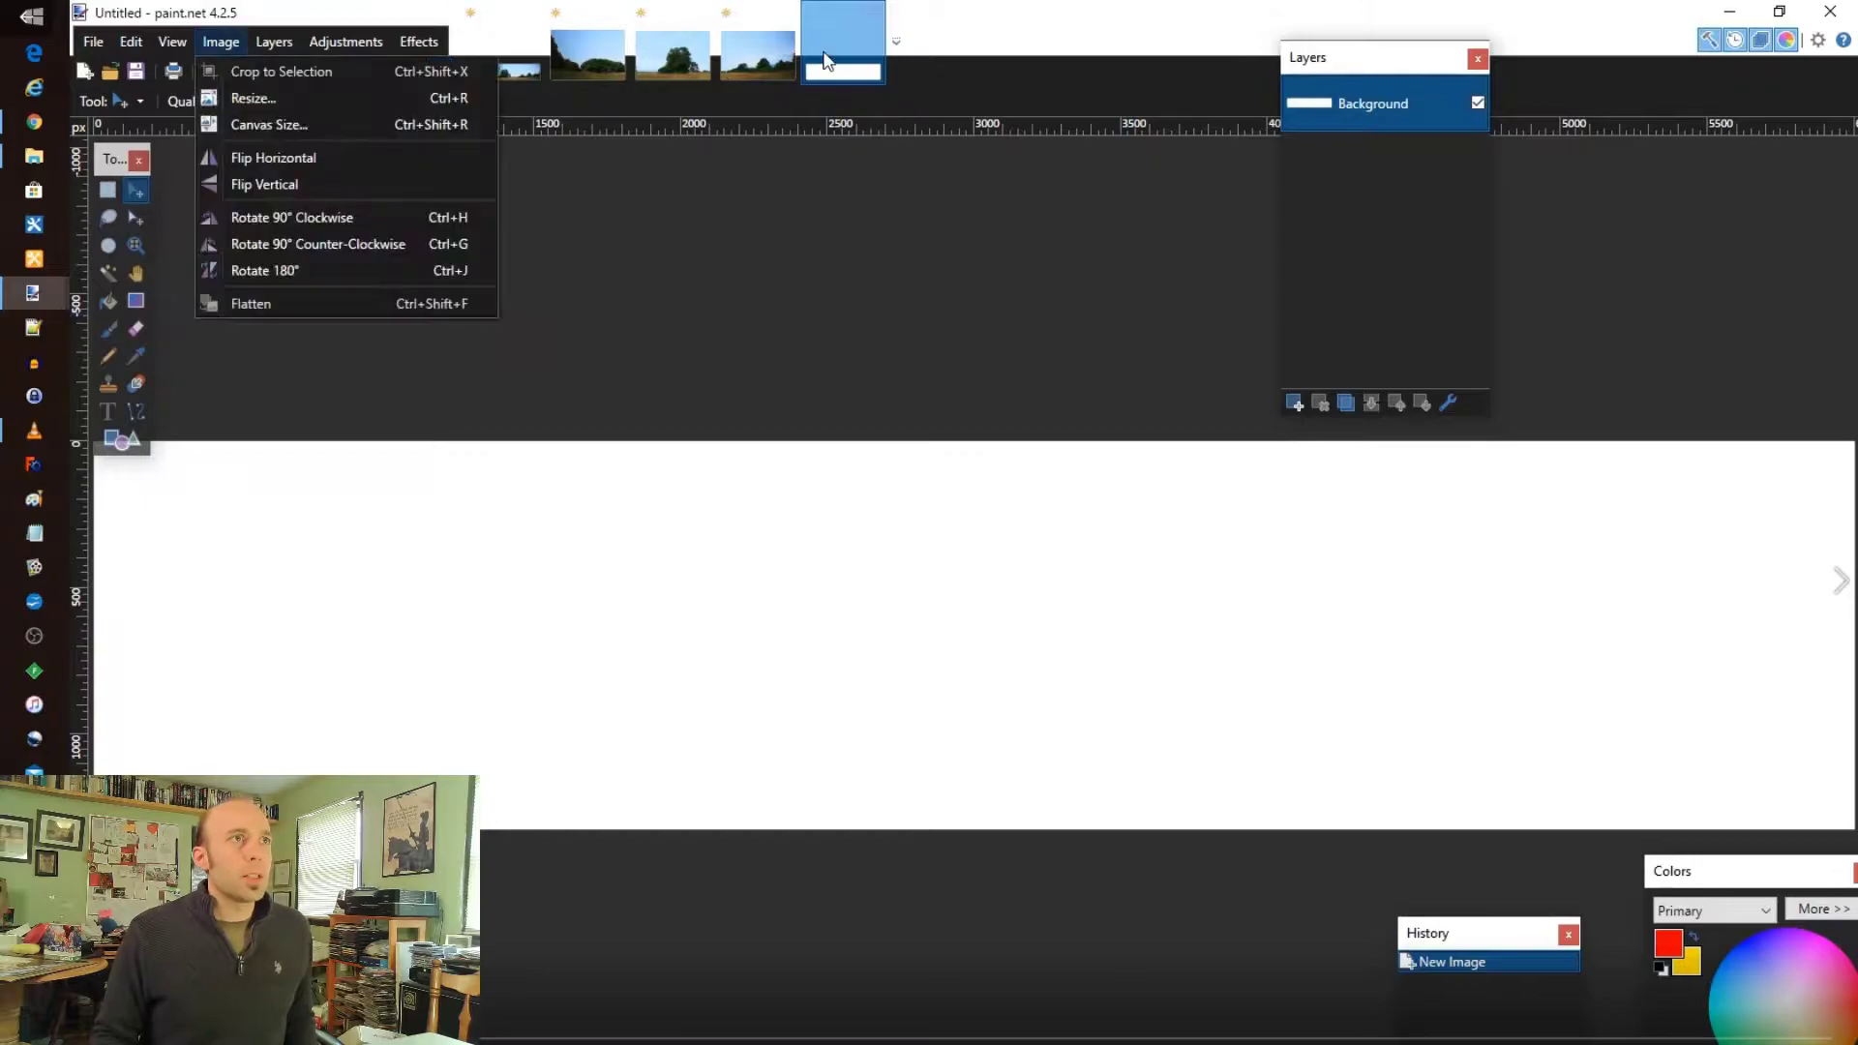
key(Down)
key(Down)
key(Return)
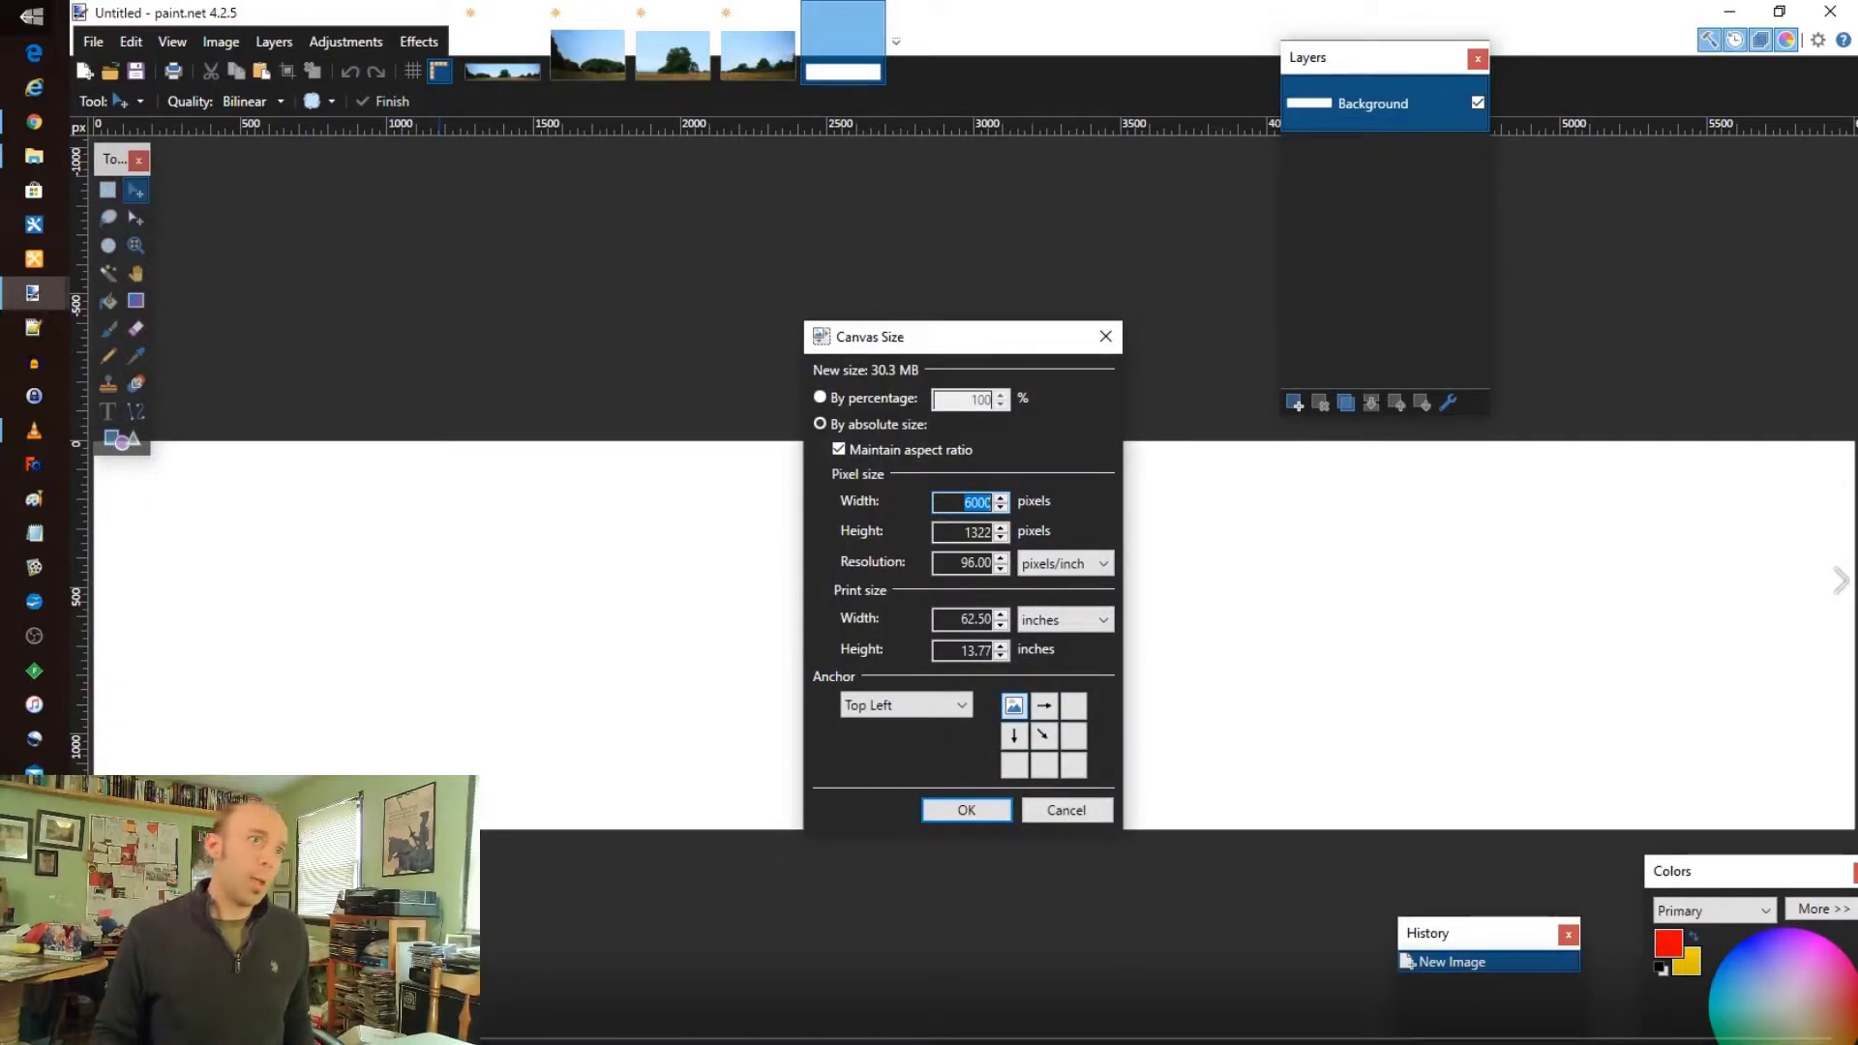
key(Return)
- Copy the entire first photo with the dark trees and paste it onto a new layer in the blank image
key(ctrl+v)
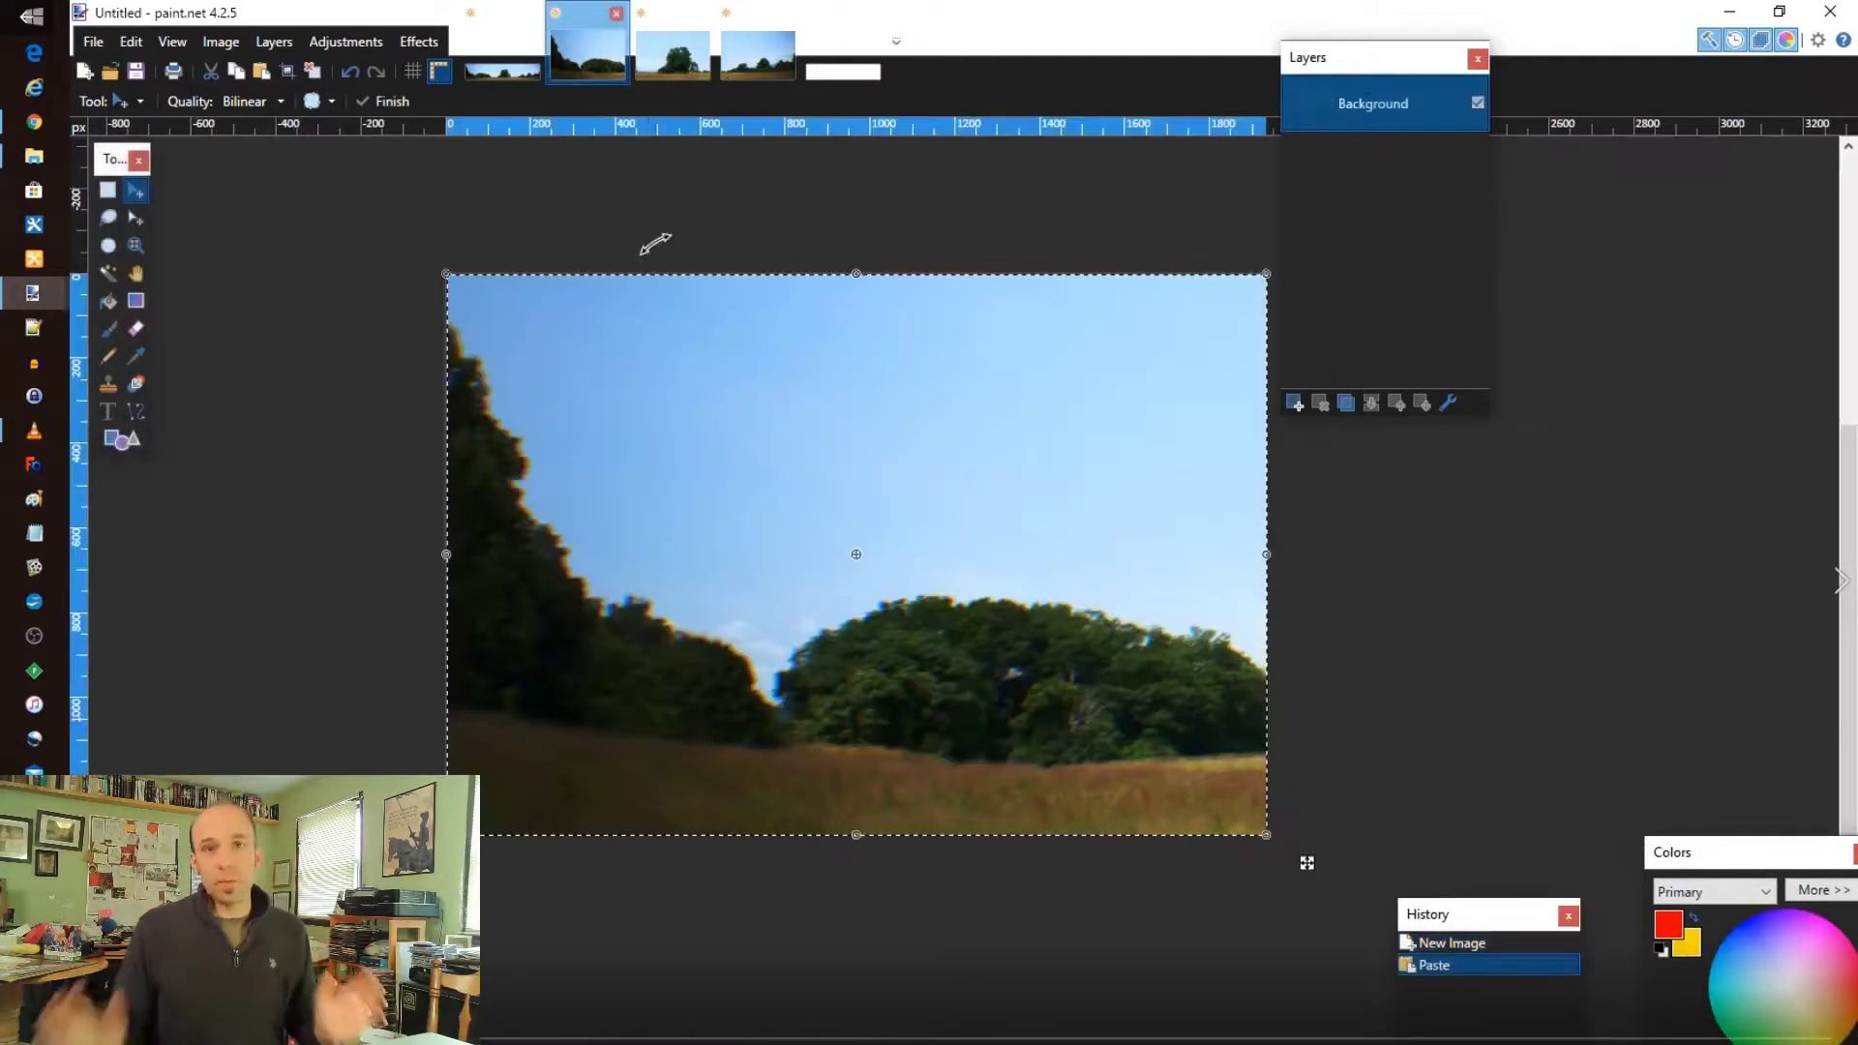
key(ctrl+a)
click(842, 43)
click(1295, 402)
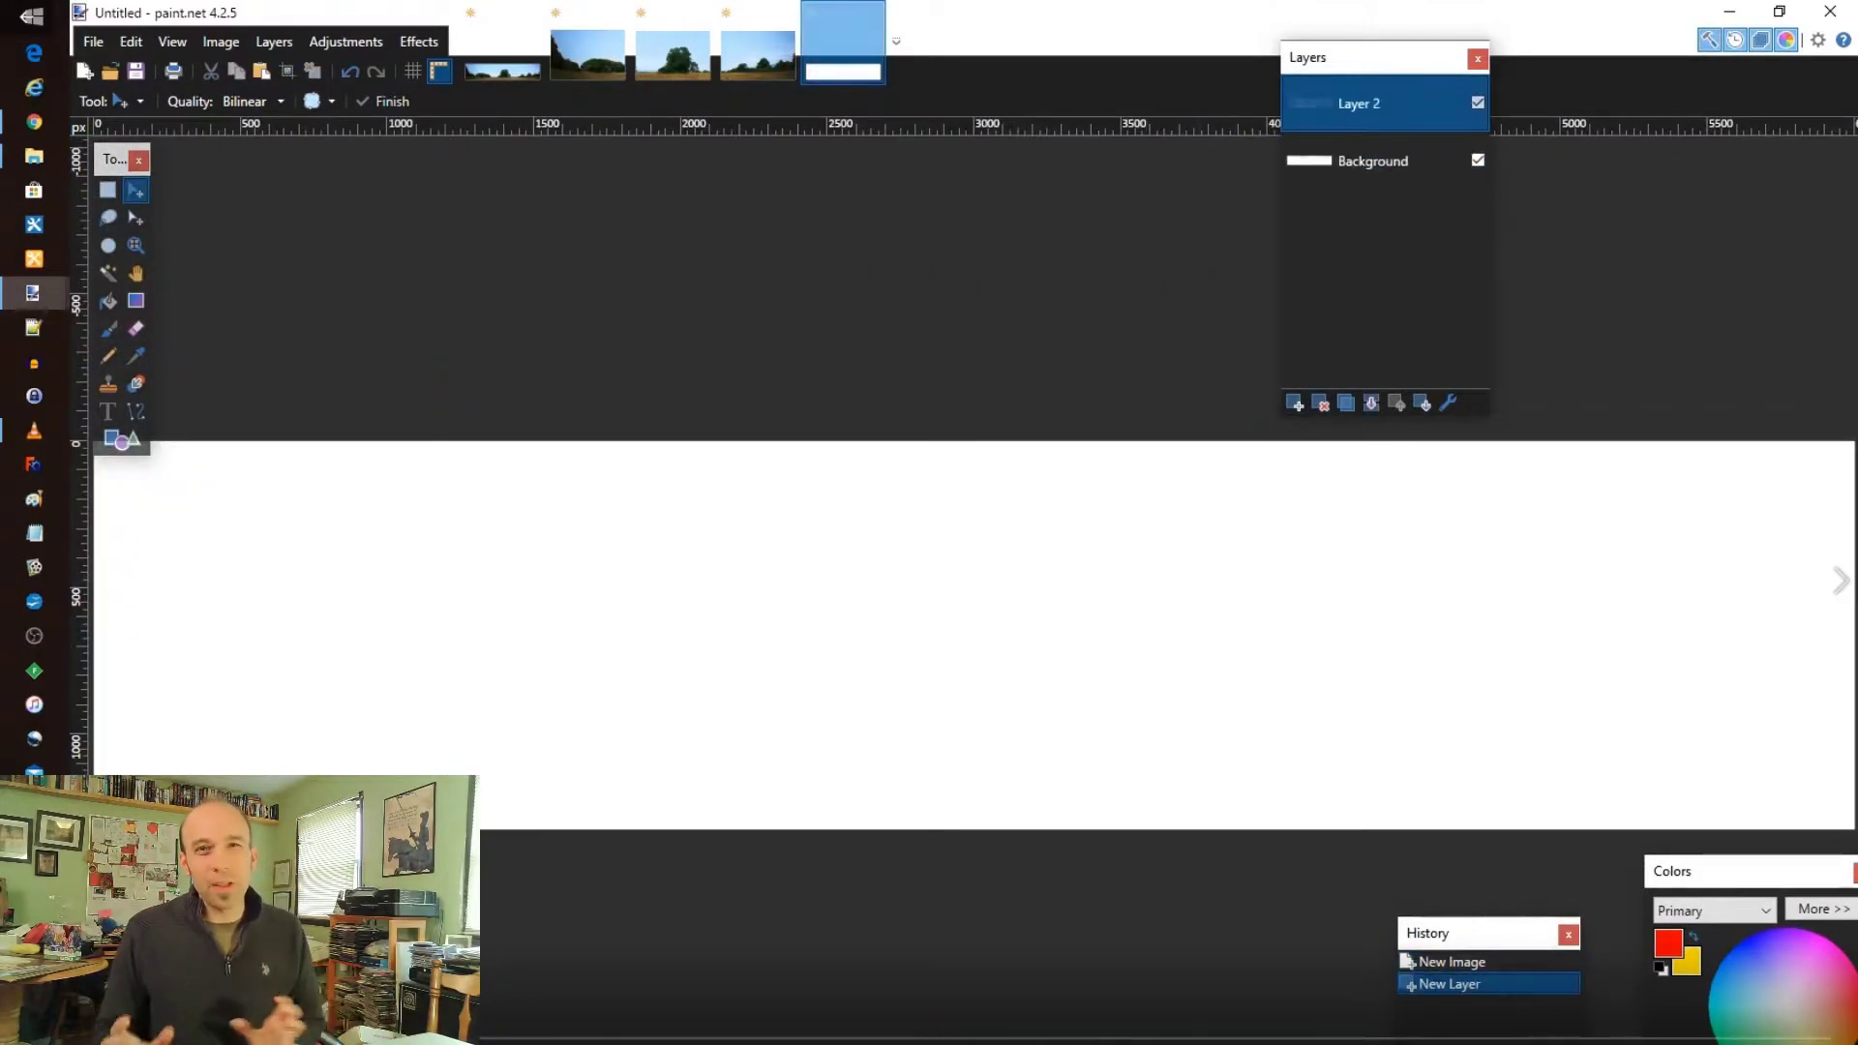
key(ctrl+v)
- Add another layer to the panorama image and paste the whole photo of the large tree and barn onto it
key(ctrl+shift+n)
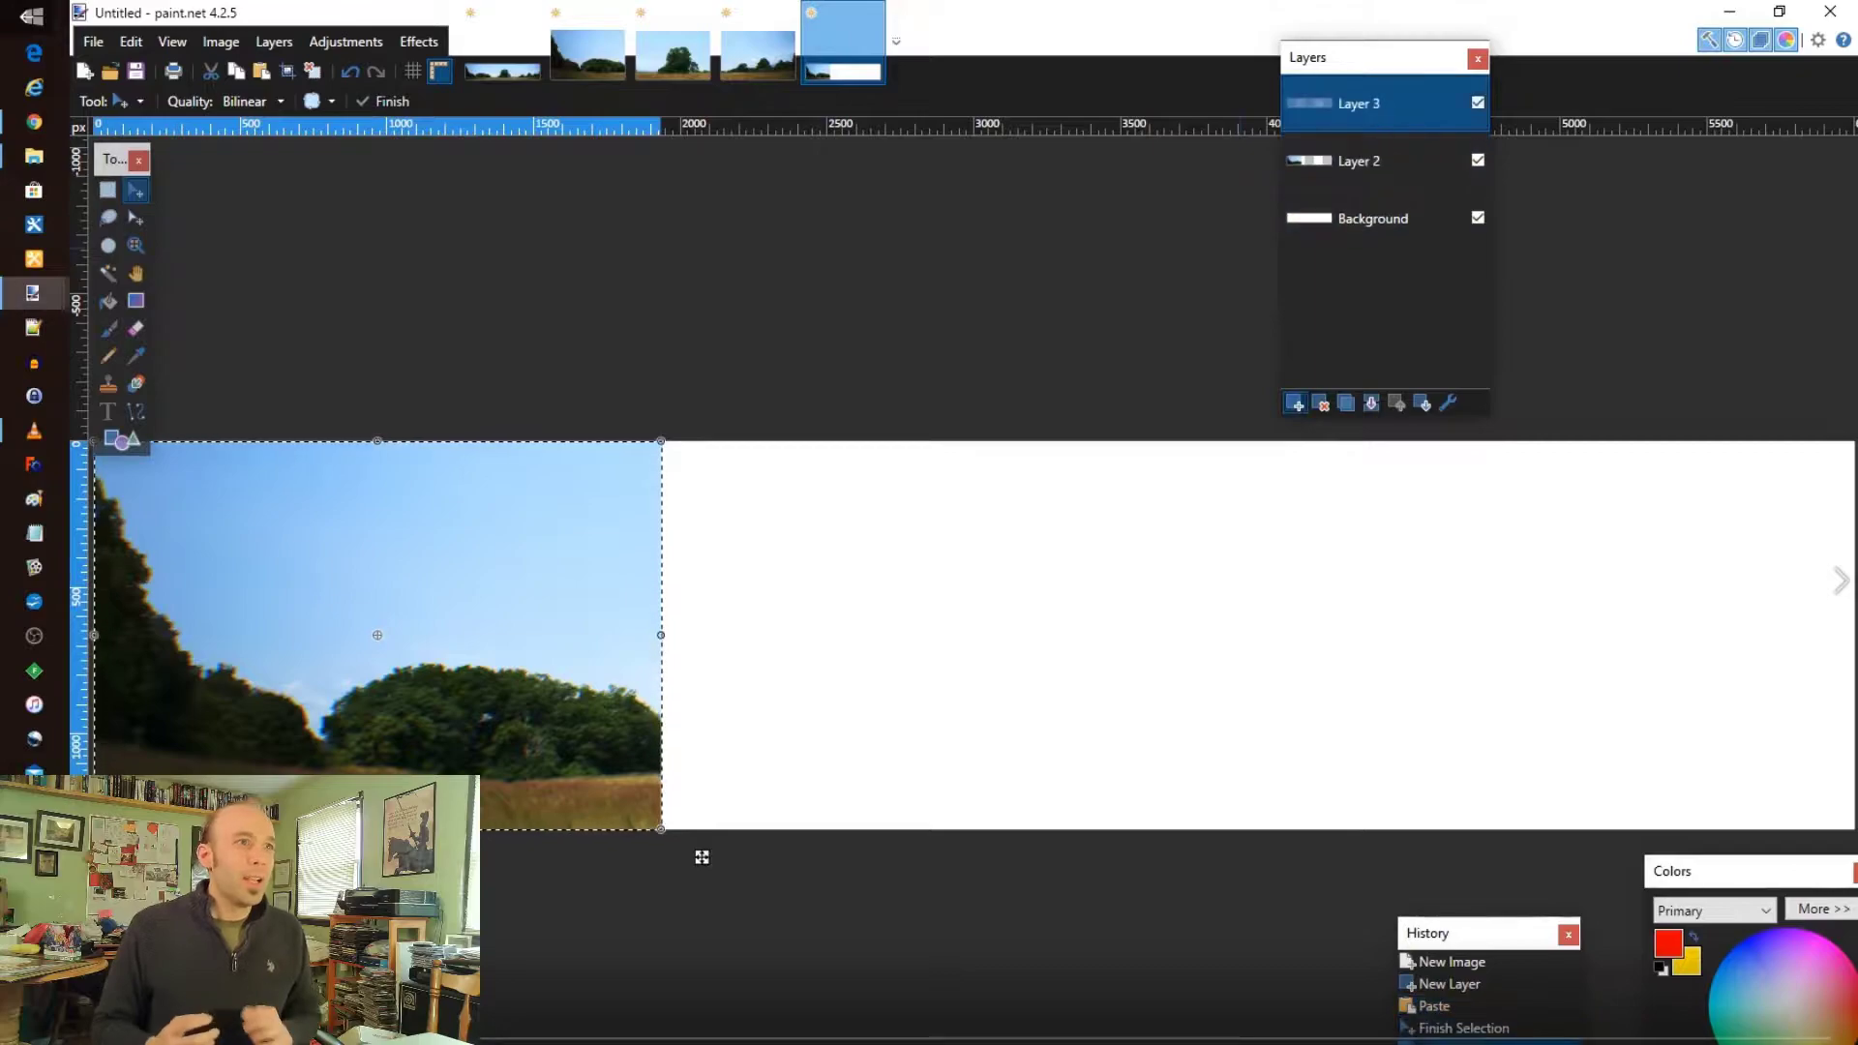
key(ctrl+shift+Tab)
key(ctrl+shift+Tab)
key(ctrl+a)
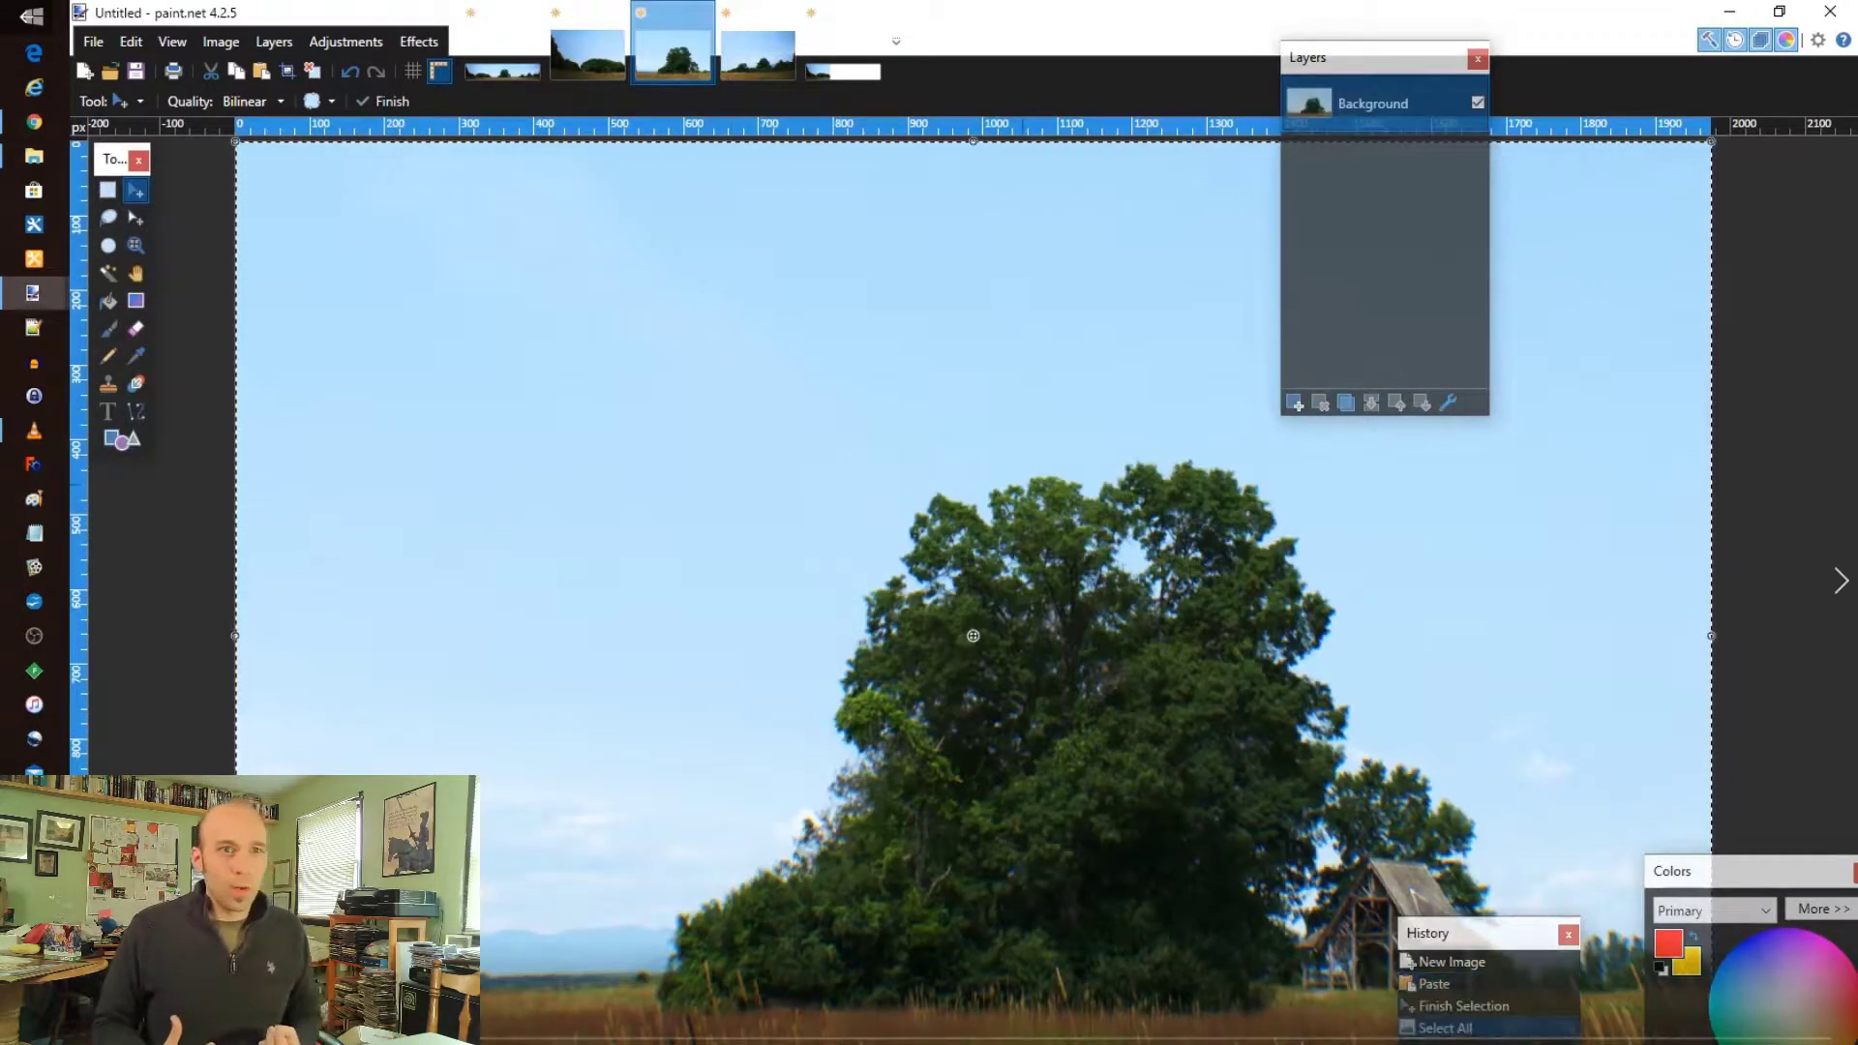
key(ctrl+c)
key(ctrl+Tab)
key(ctrl+v)
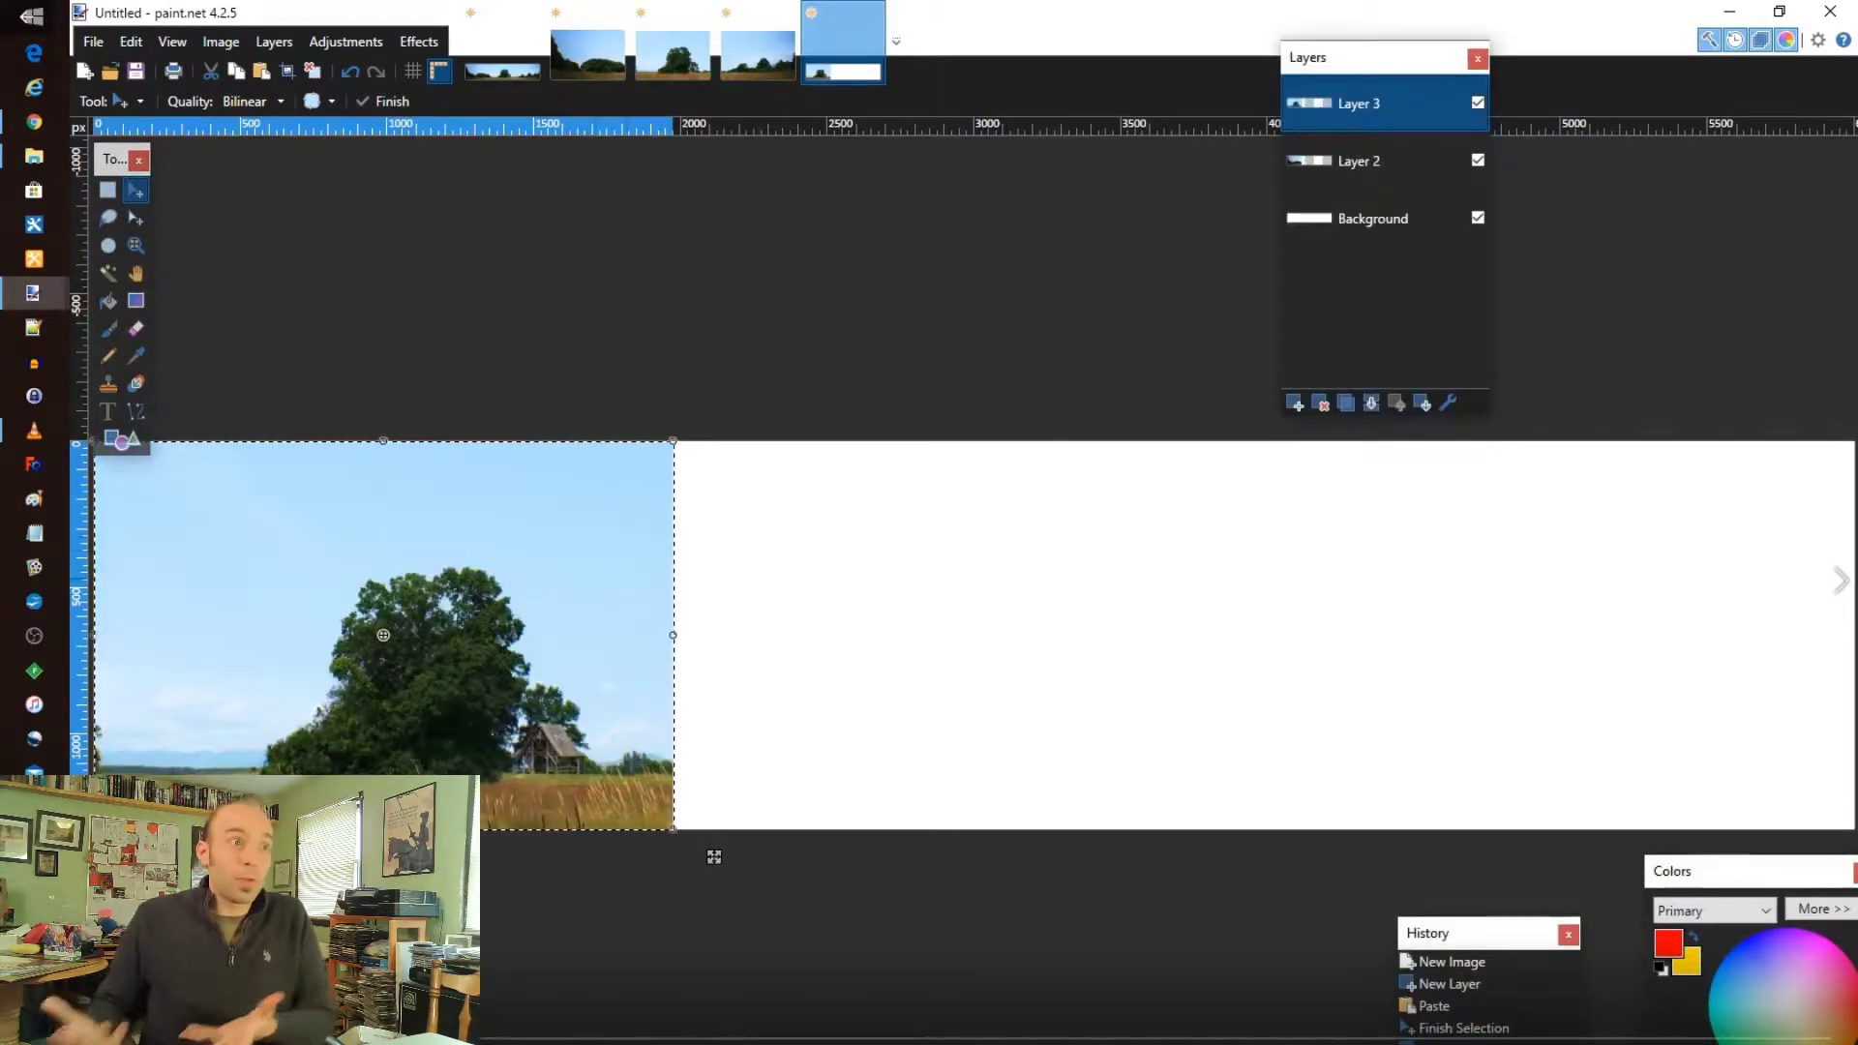
- Move the pasted tree photo so its left edge meets the first photo's right edge without a gap, and deselect it
drag(714, 857, 1288, 856)
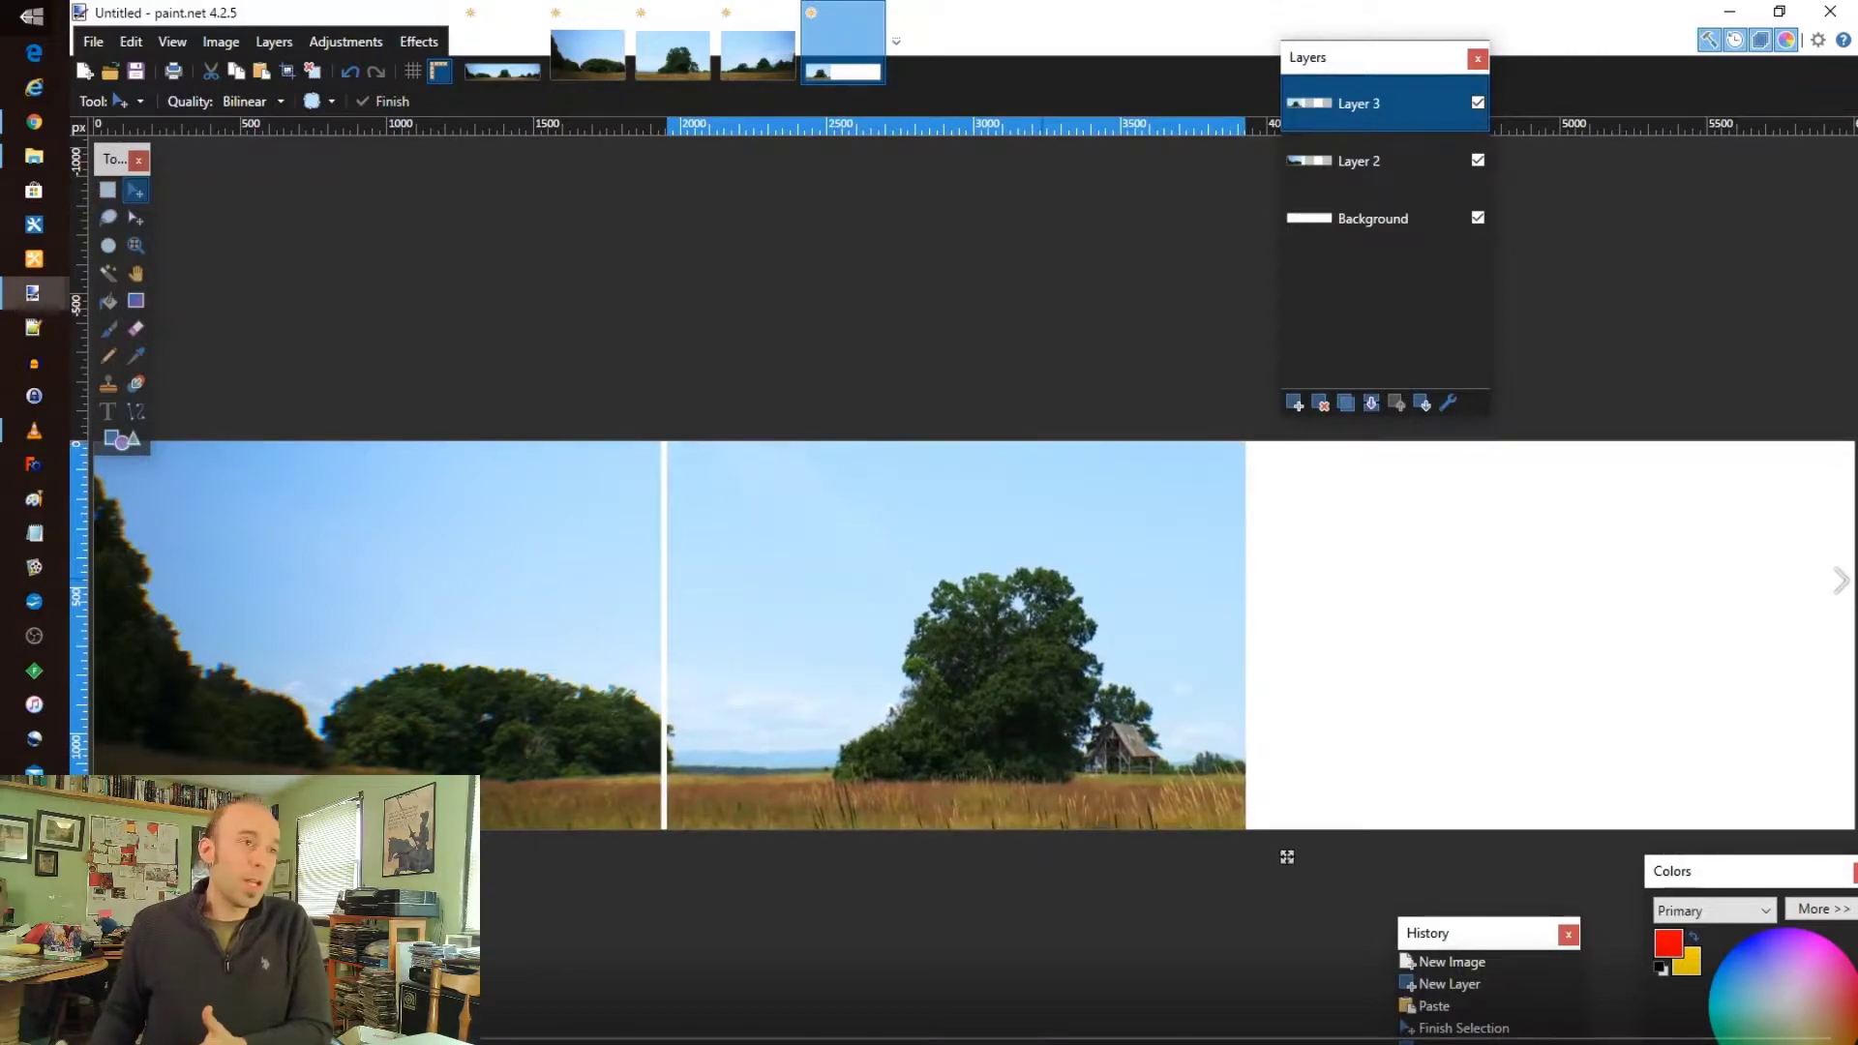
scroll(1038, 581, up, 3)
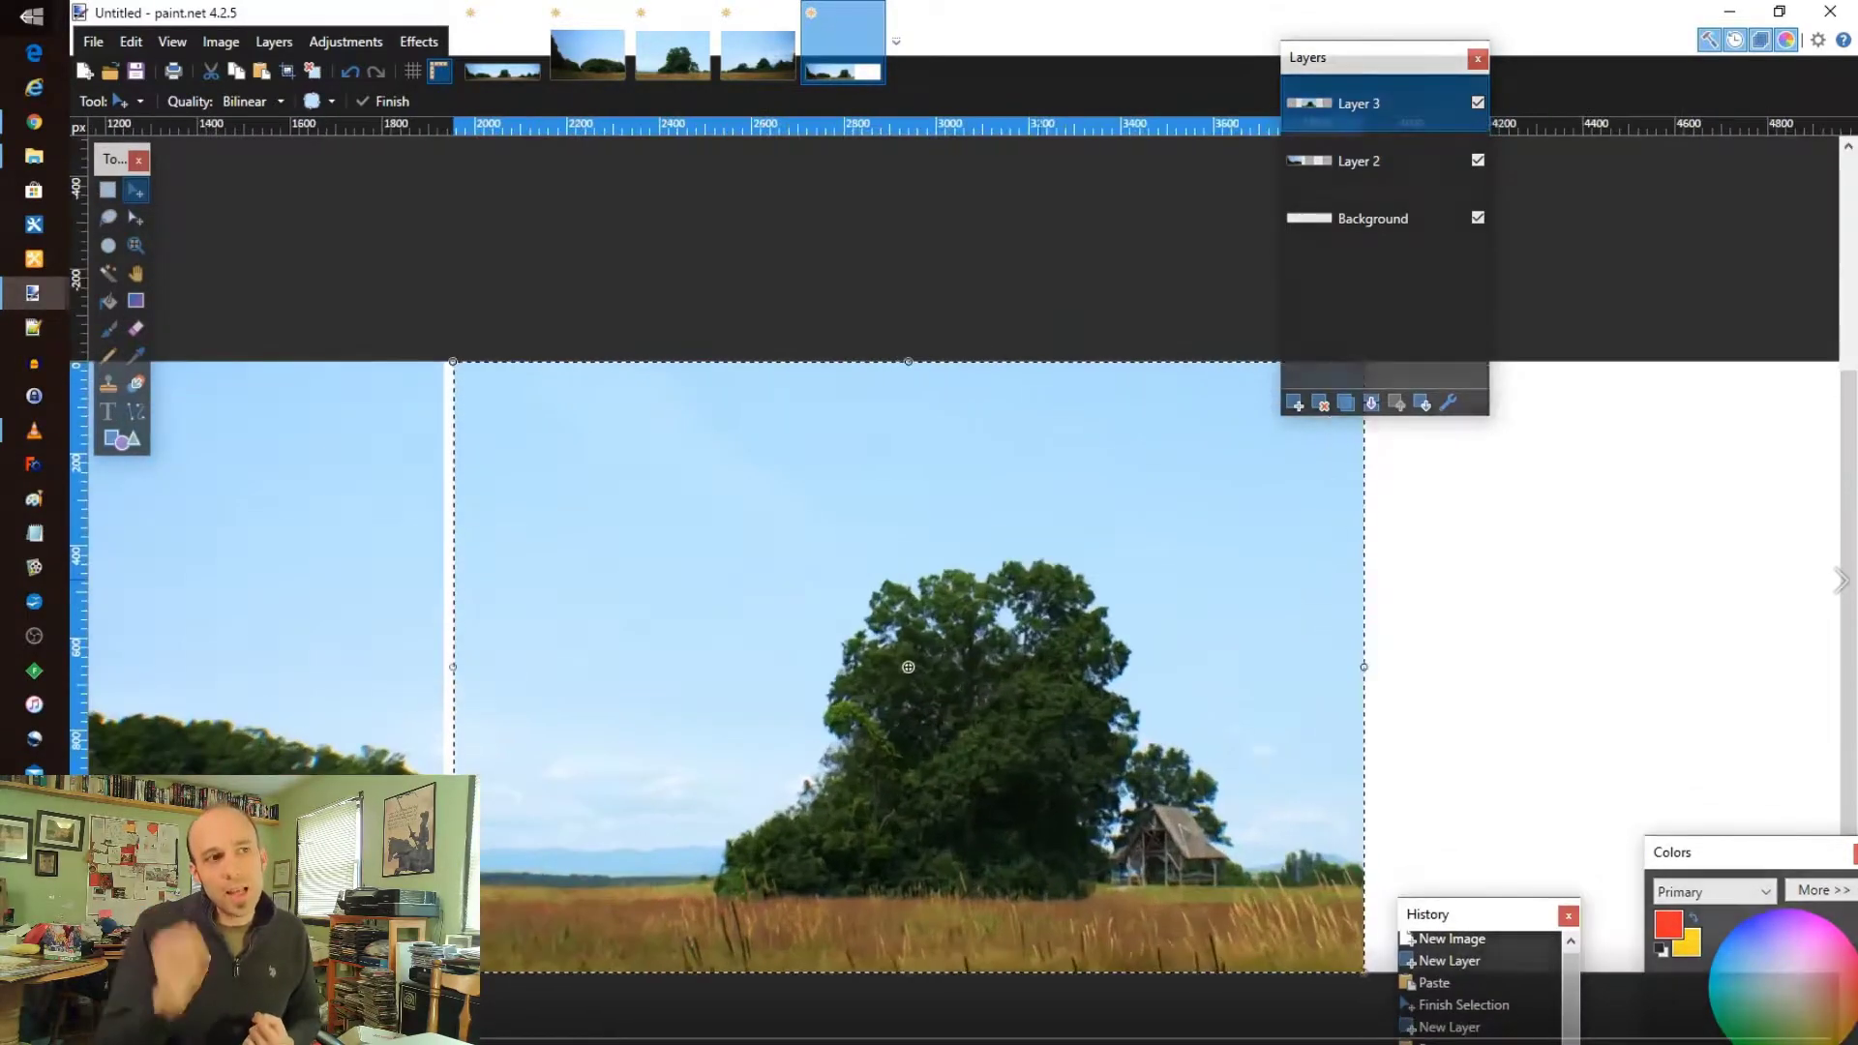
key(ctrl+plus)
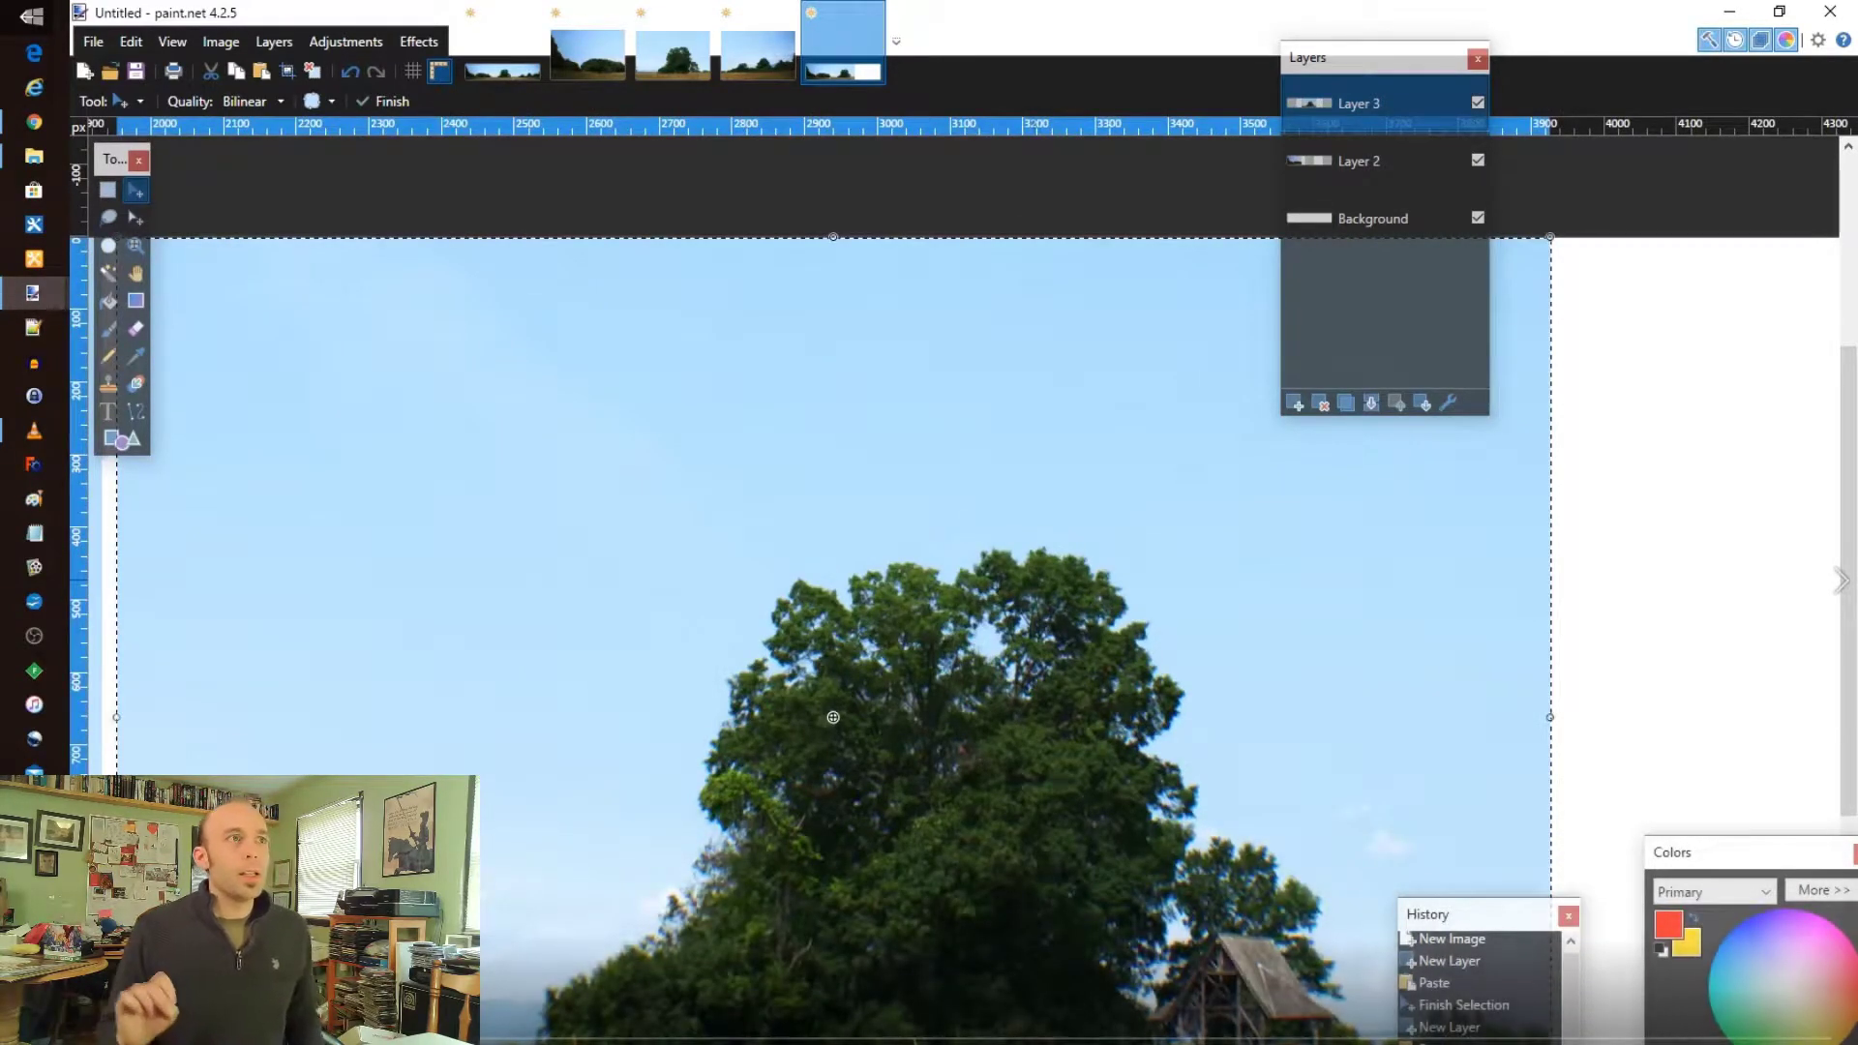
key(ctrl+minus)
key(ctrl+minus)
key(ctrl+minus)
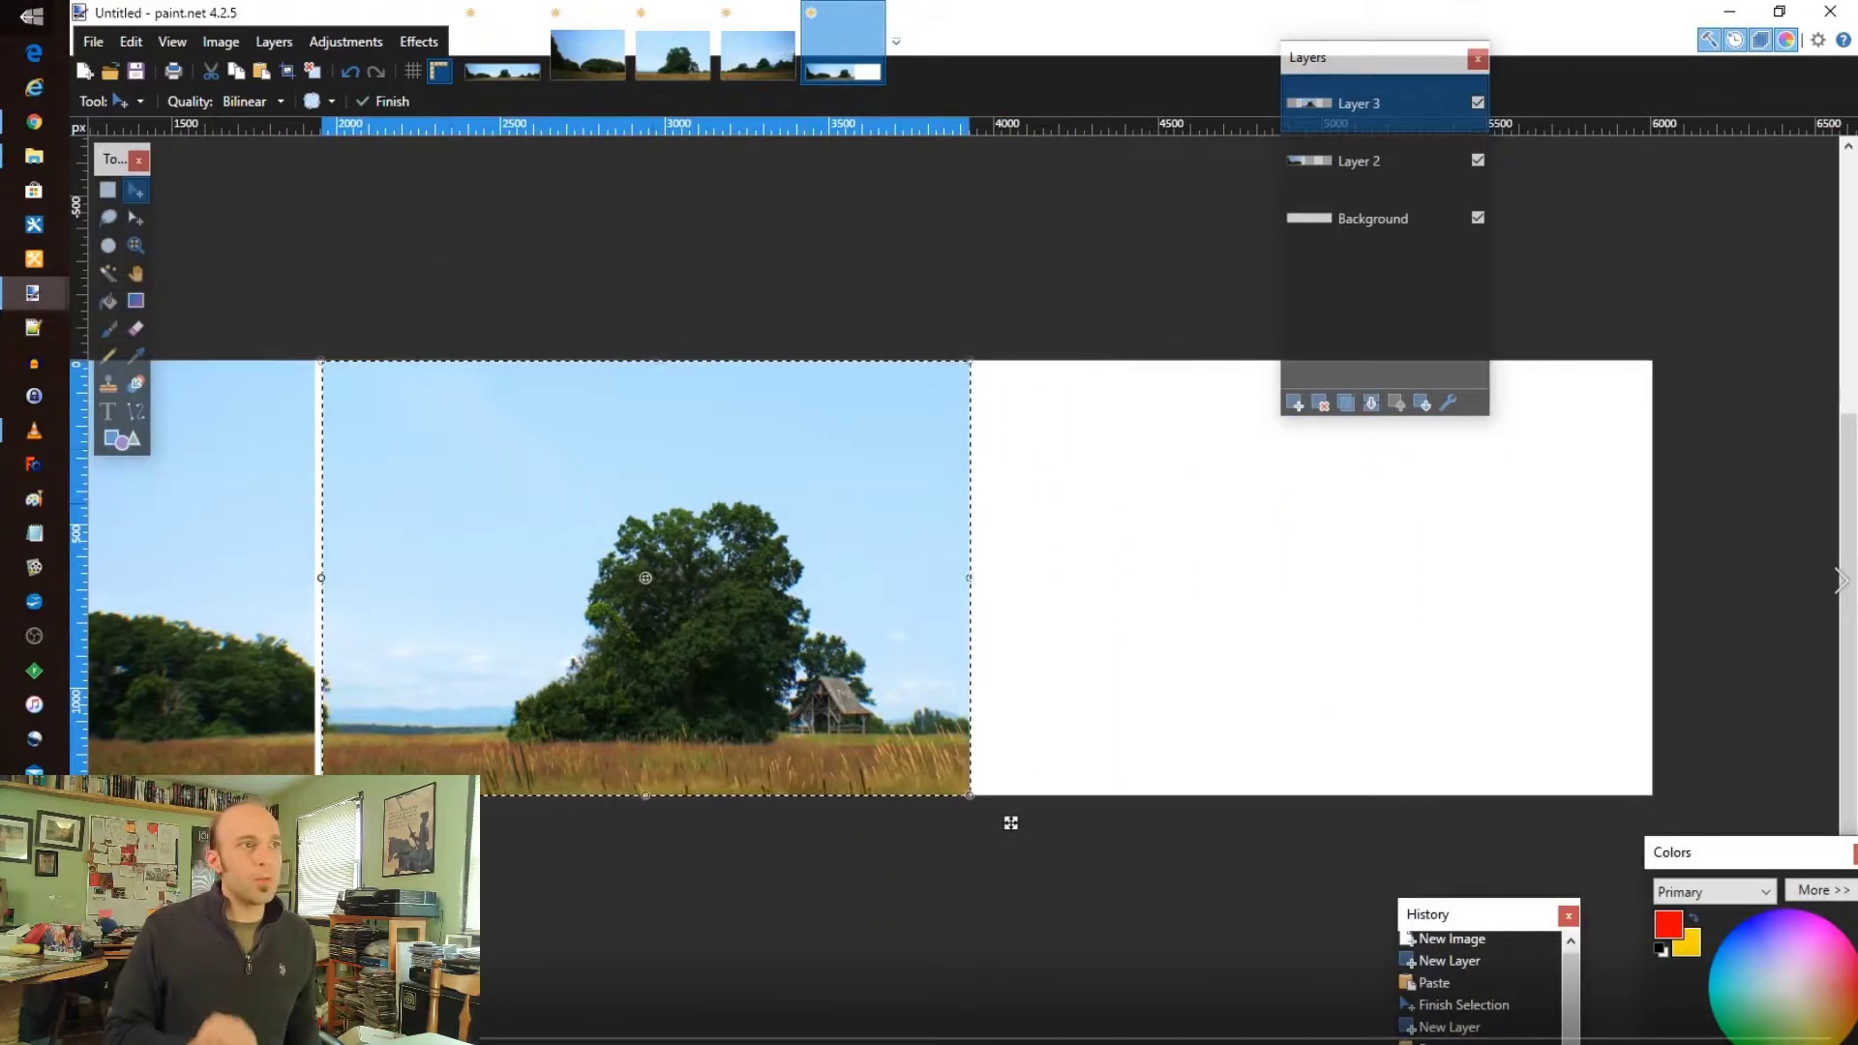
drag(1010, 823, 1004, 823)
key(Return)
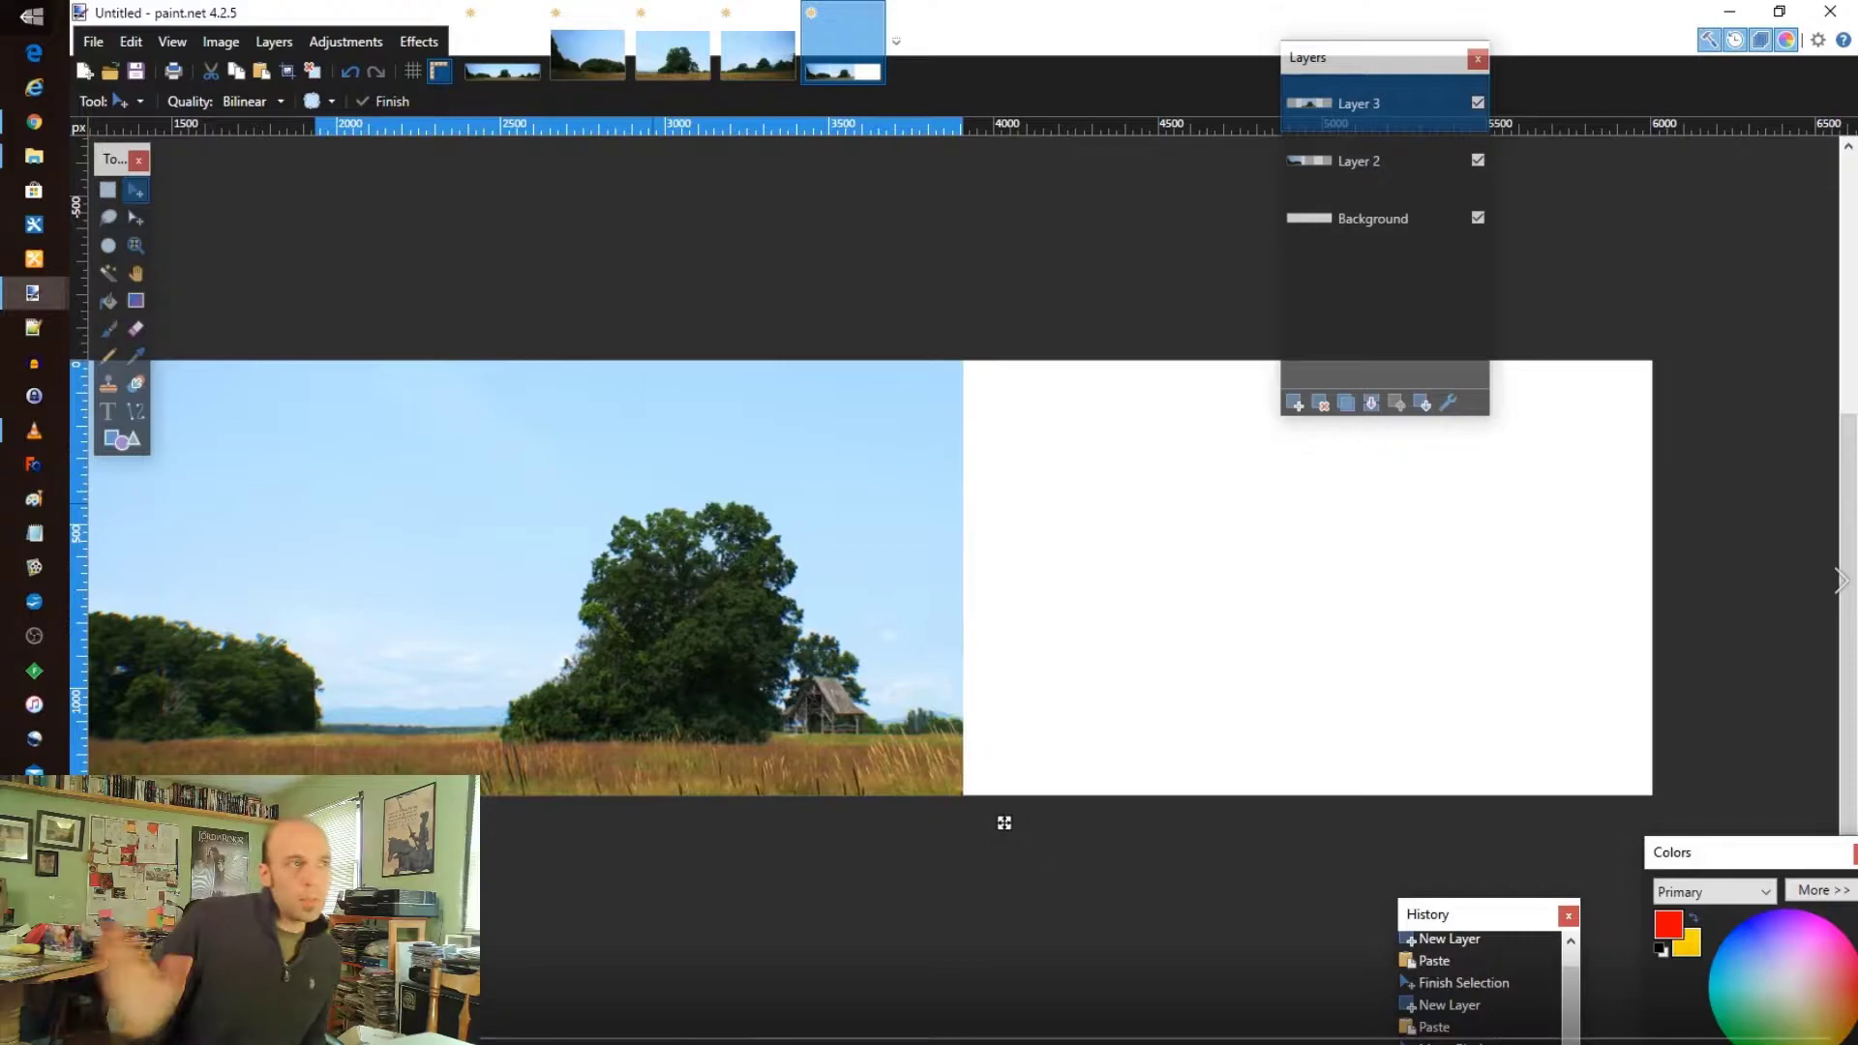
key(Return)
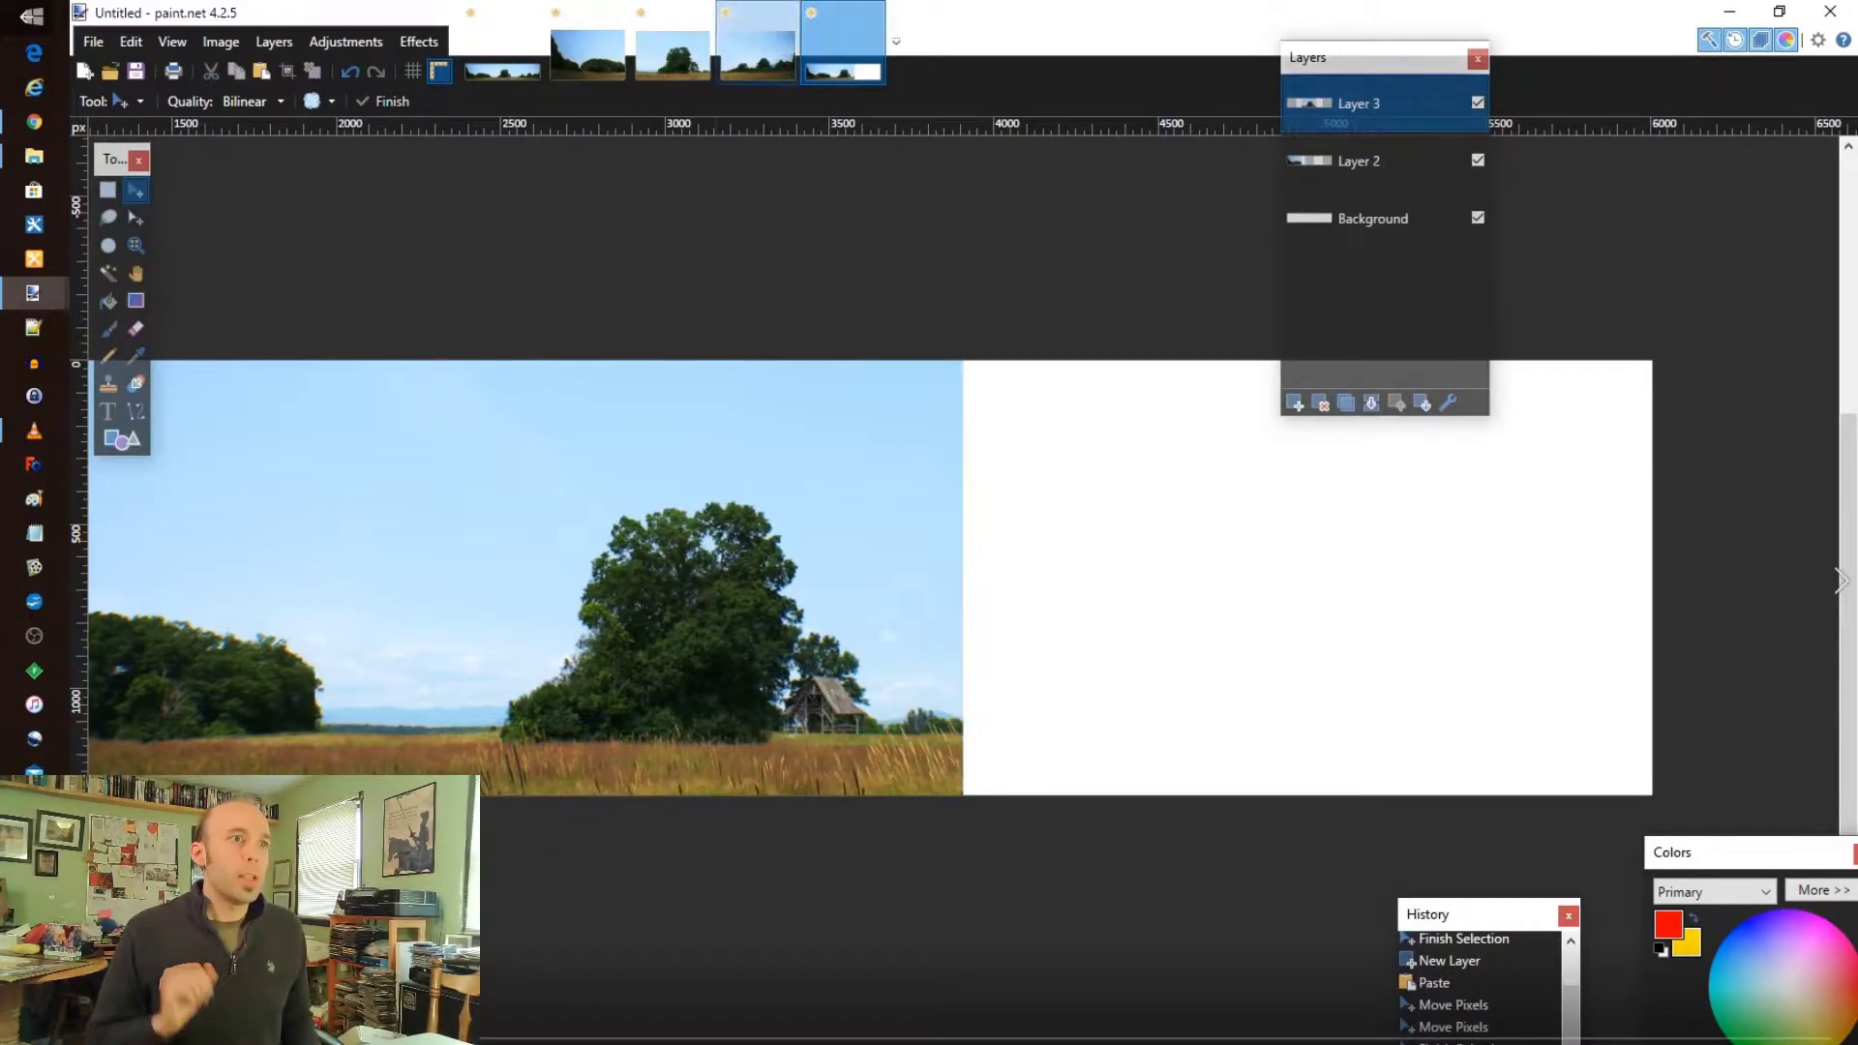
- Copy the entire third photo with the distant mountain and paste it into the panorama image as a new layer
click(758, 44)
key(ctrl+a)
click(843, 44)
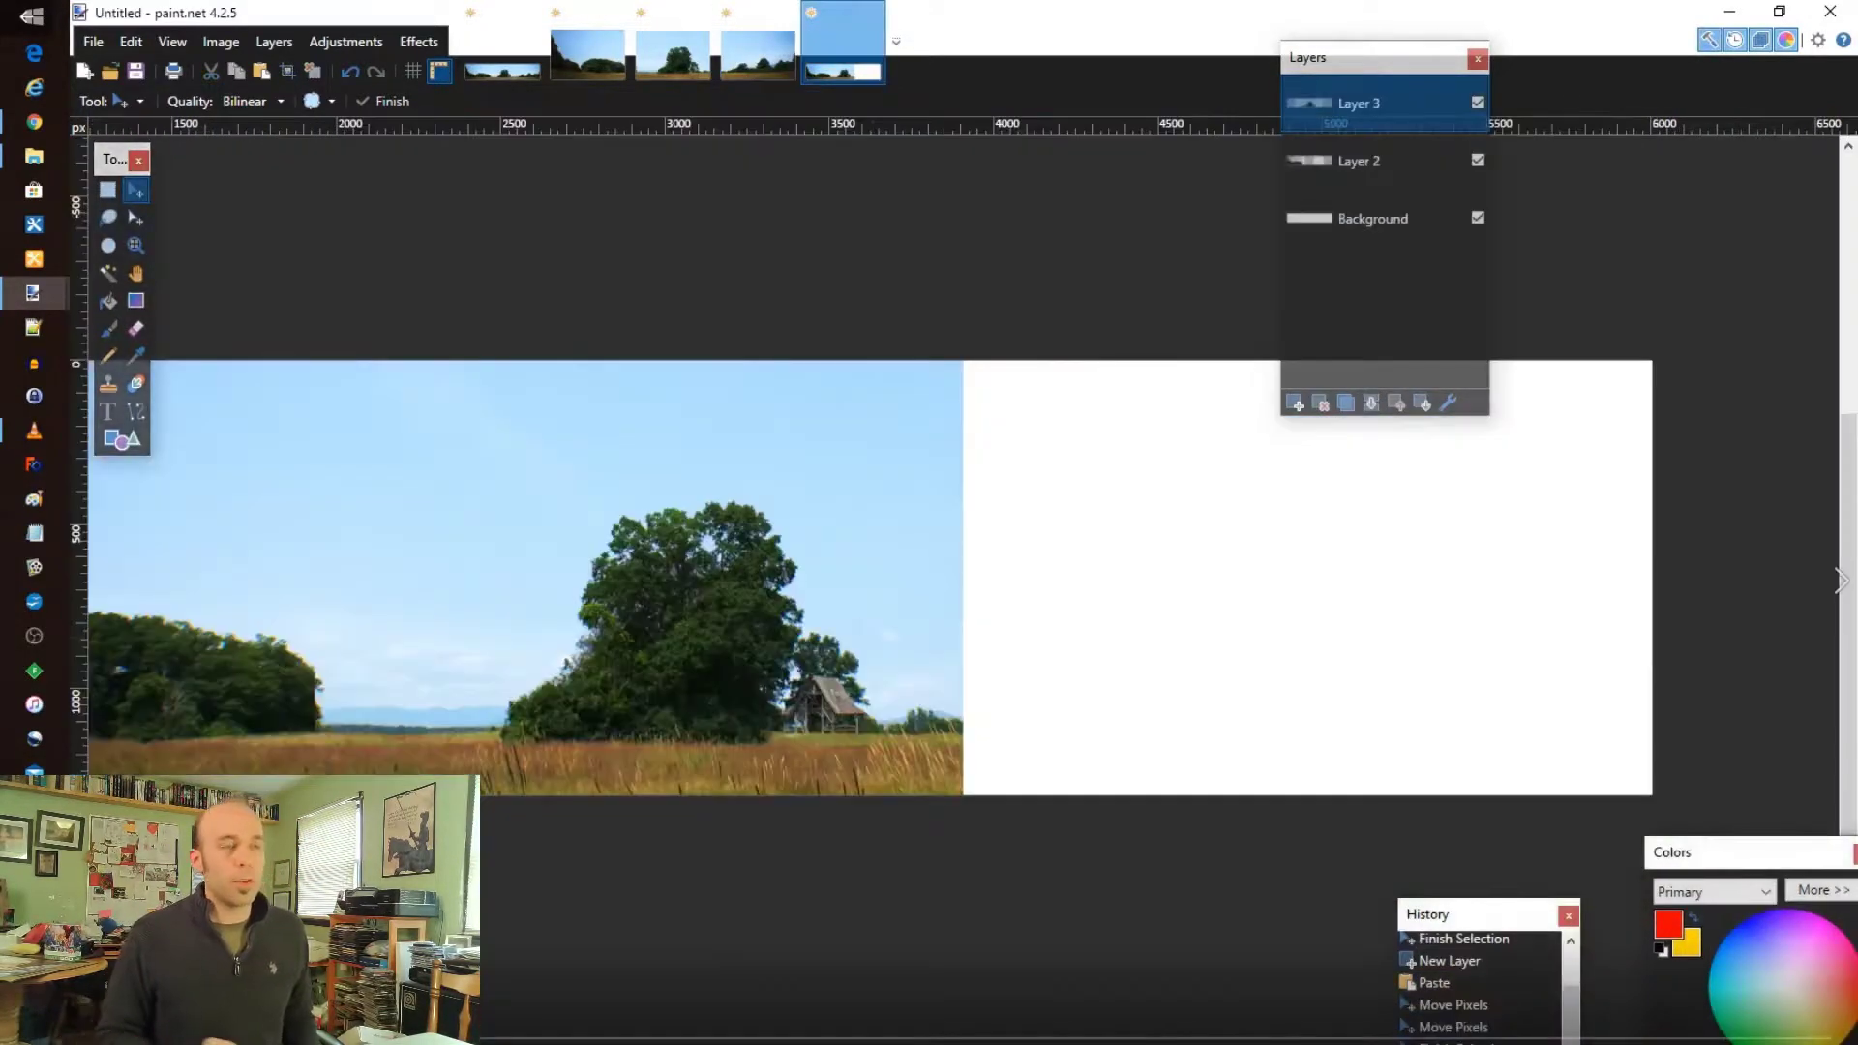
key(ctrl+shift+v)
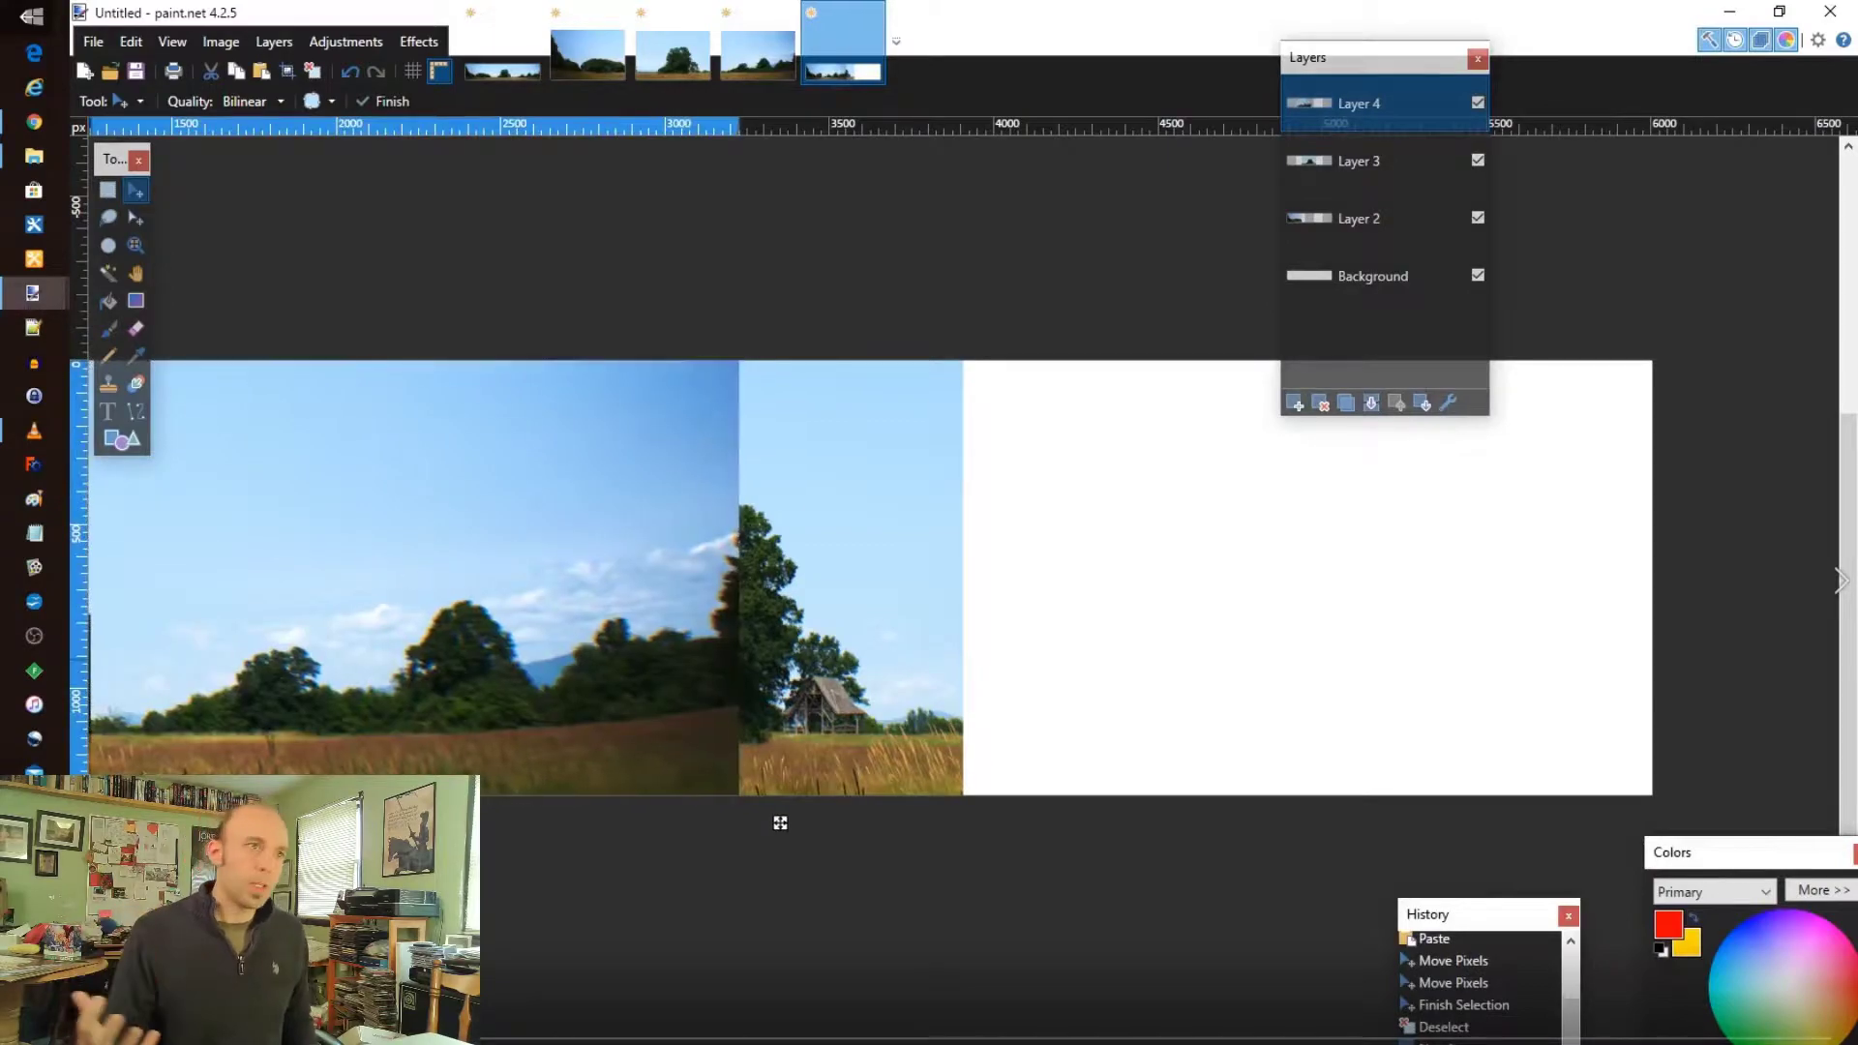
- Move the third photo against the right edge of the tree photo, aligned at the top, and deselect it
drag(780, 823, 1654, 822)
drag(1204, 495, 1204, 495)
scroll(1050, 461, up, 4)
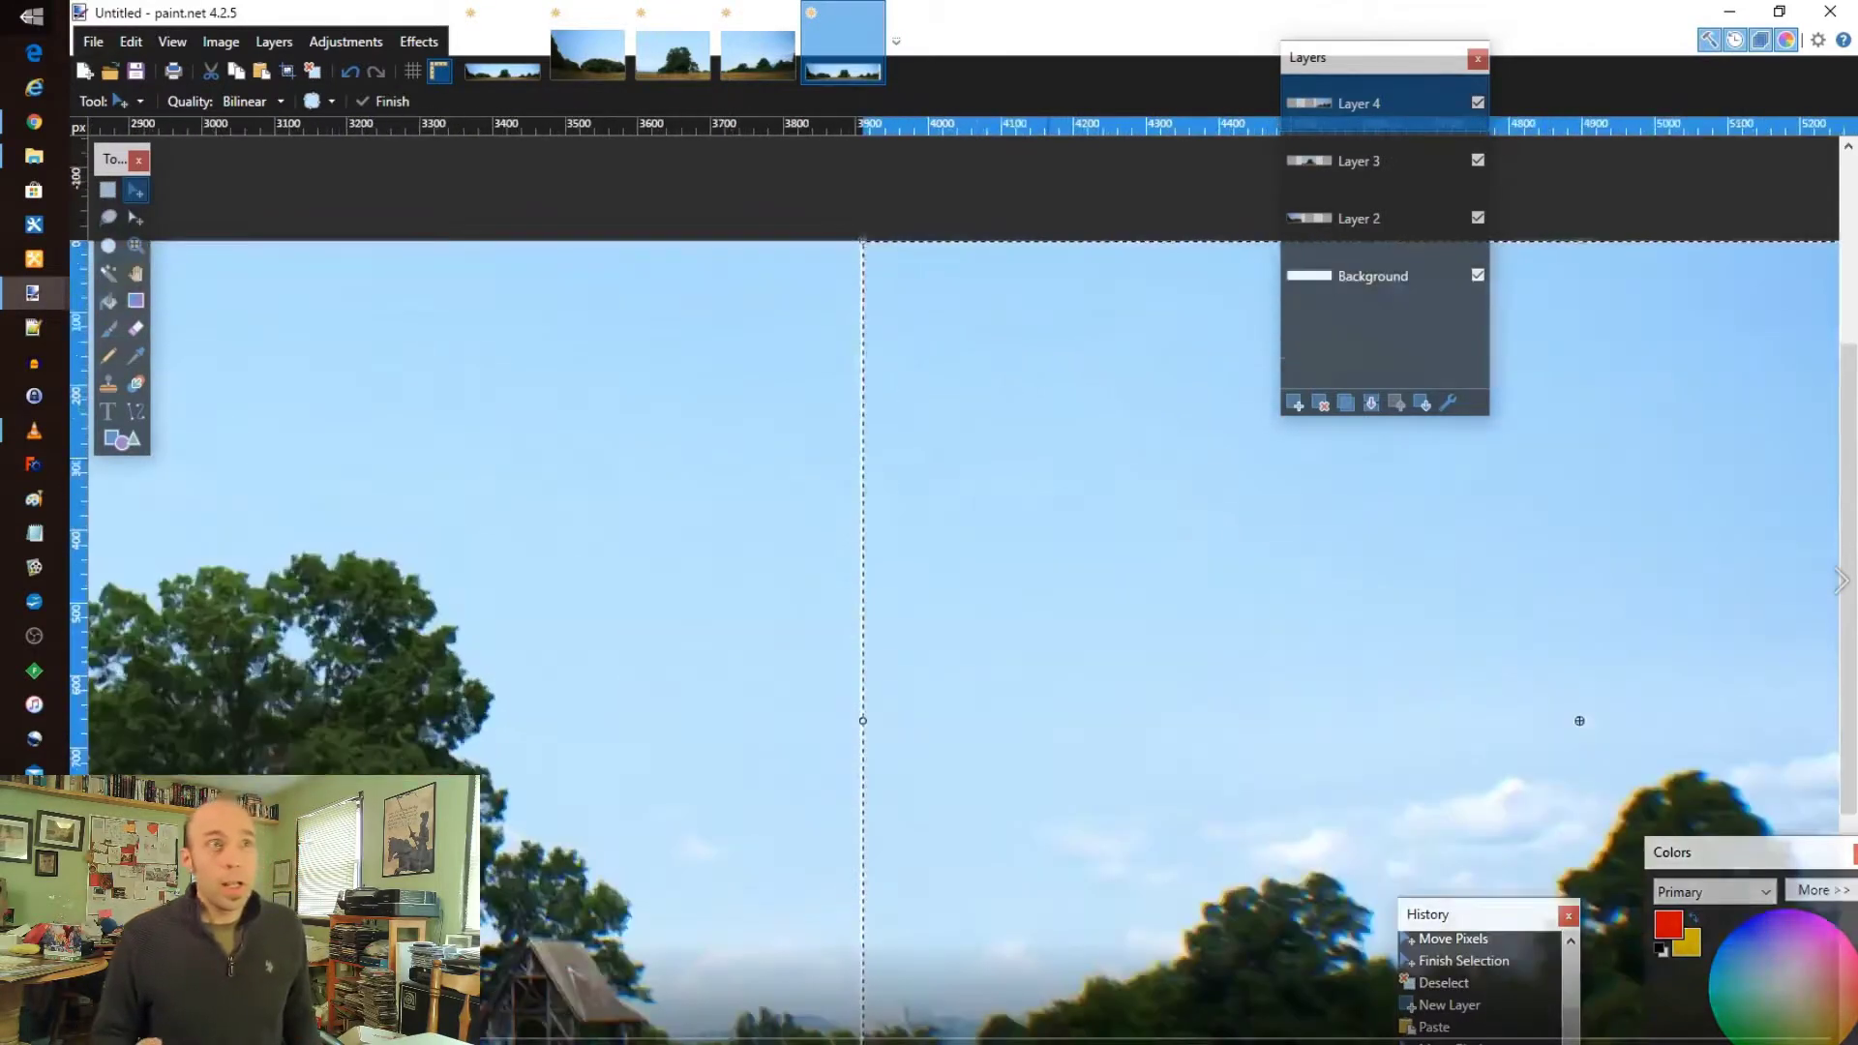
drag(1050, 461, 1049, 461)
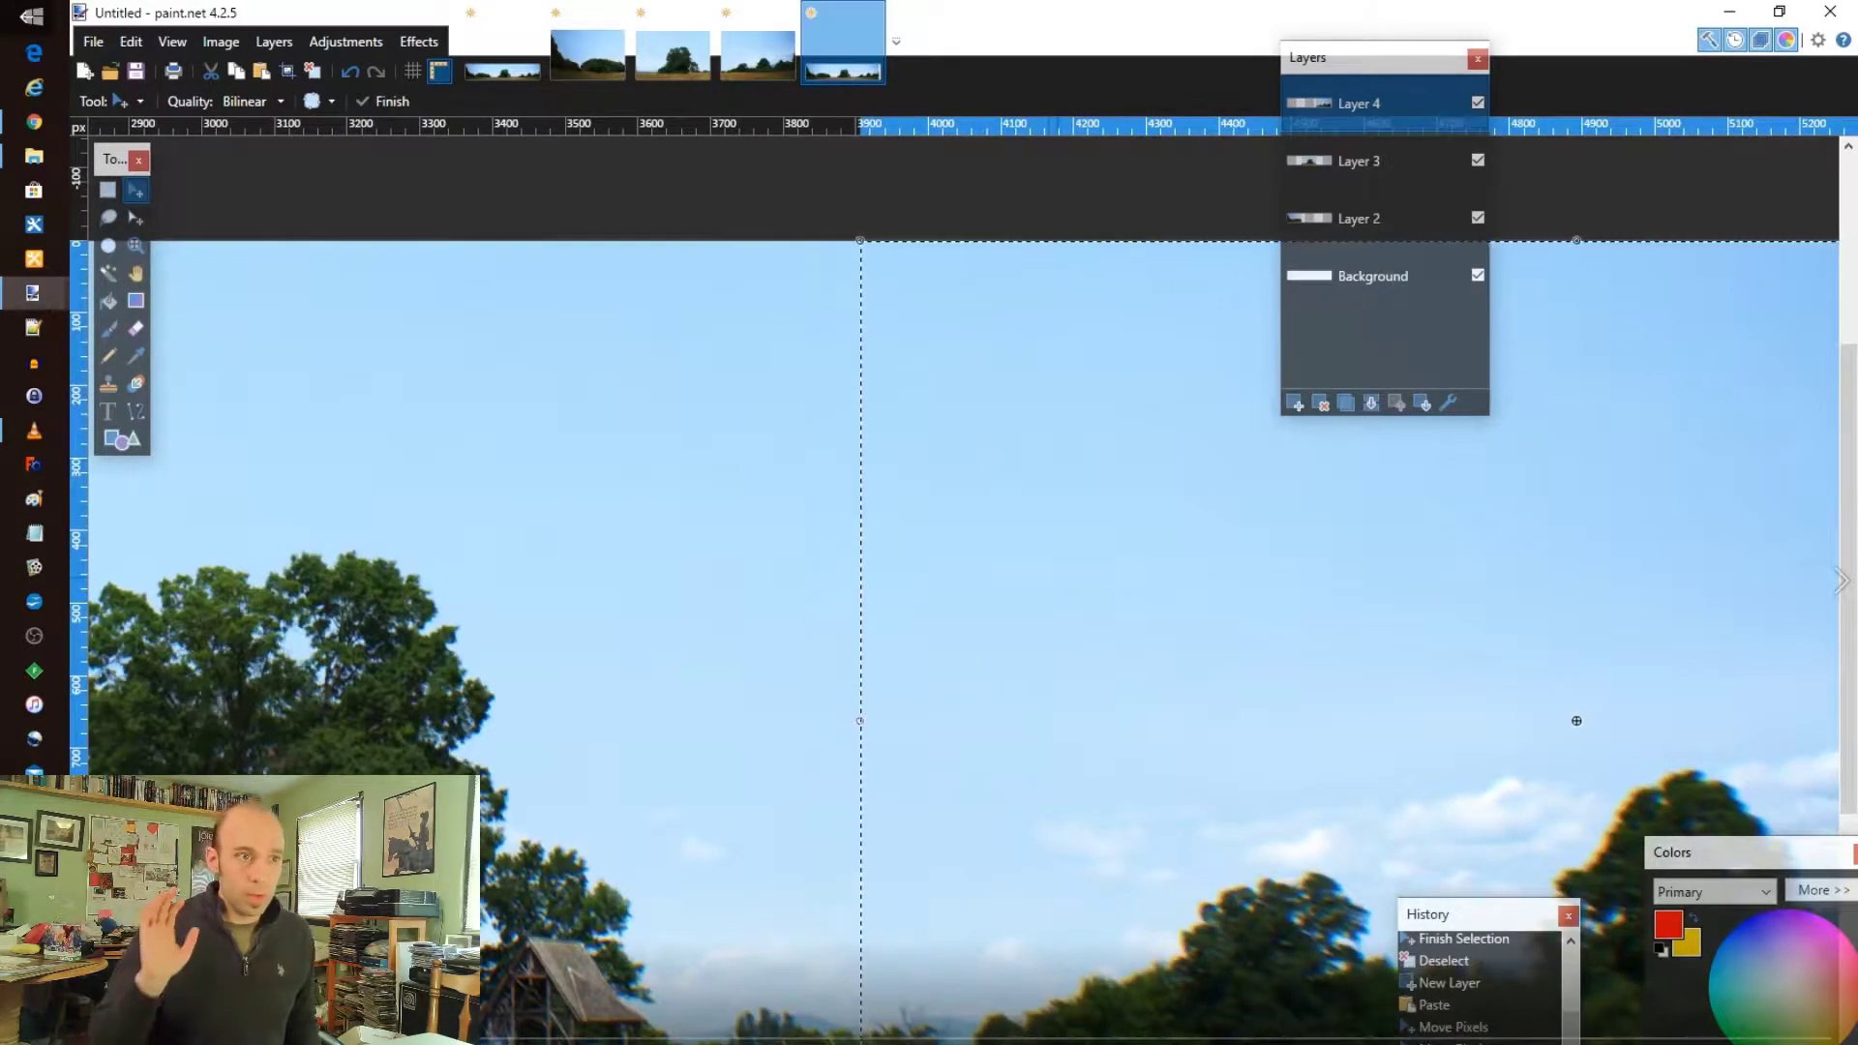
key(ctrl+d)
- Examine the assembled panorama and the seams where neighbouring photos meet for mismatches
scroll(935, 646, down, 2)
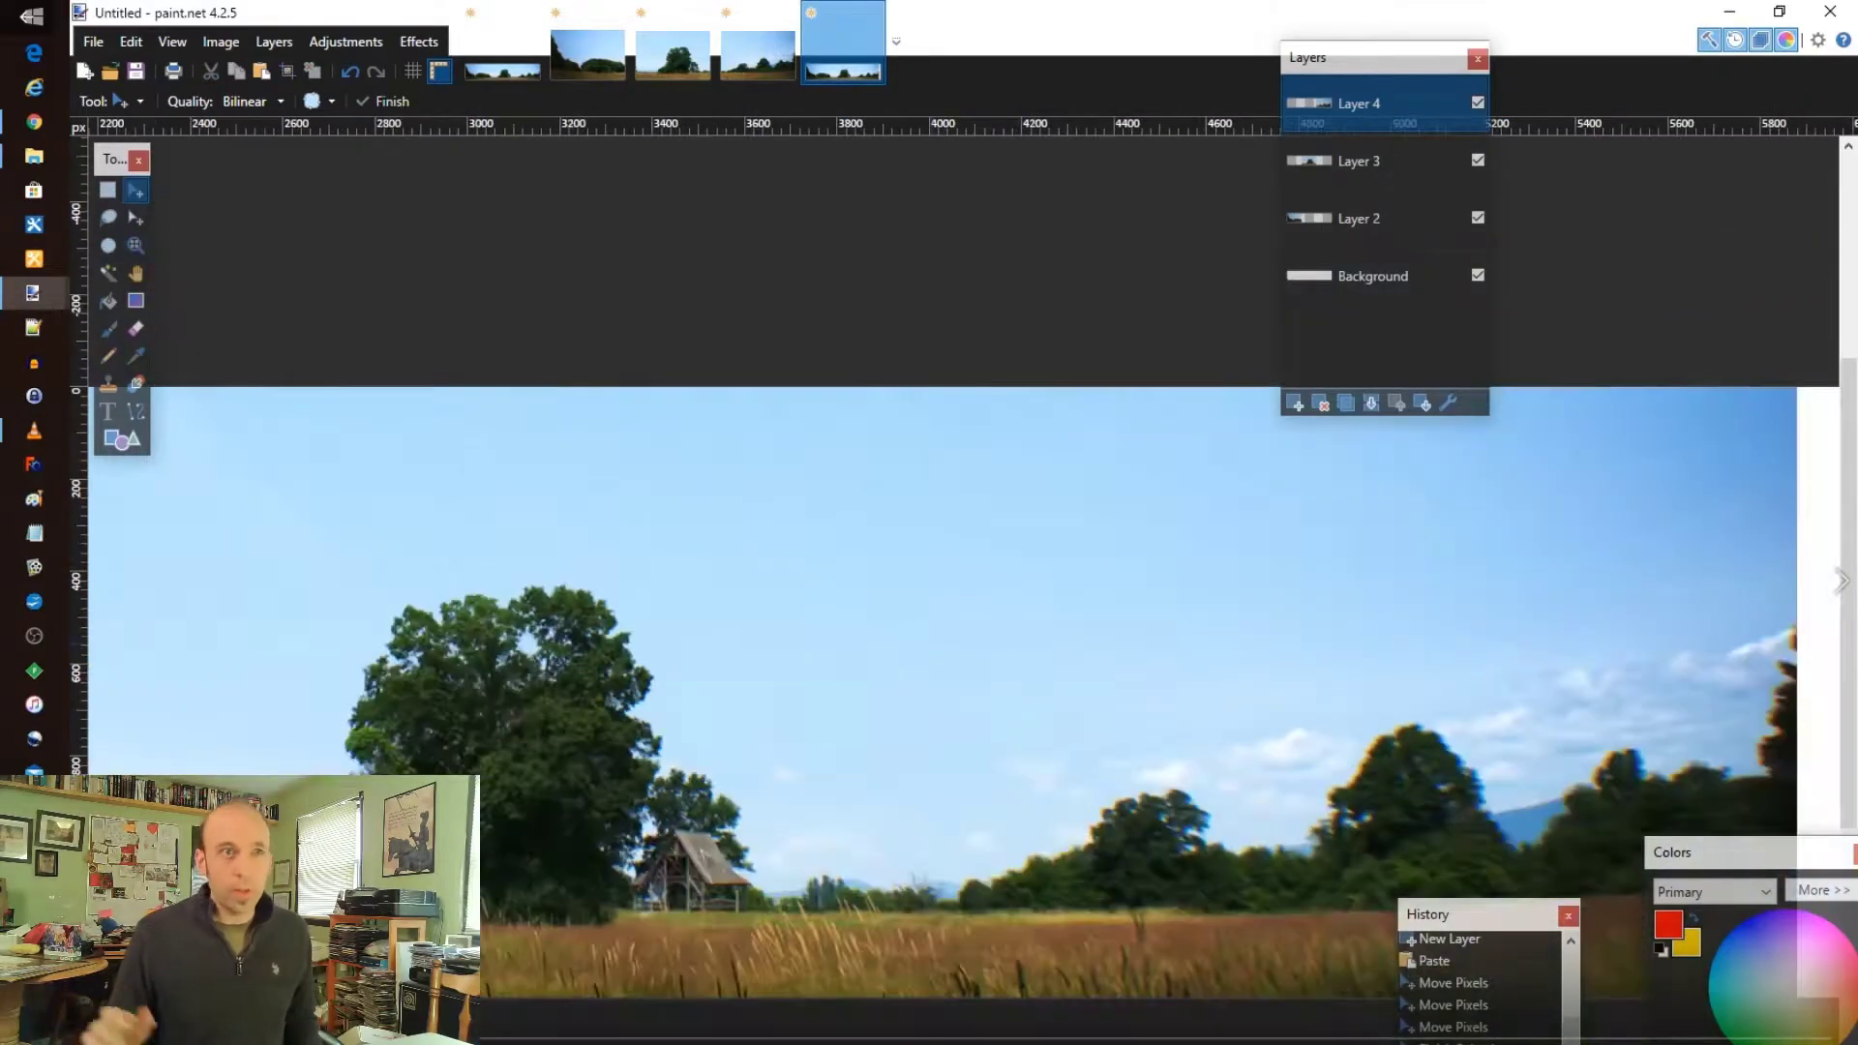
scroll(935, 645, down, 3)
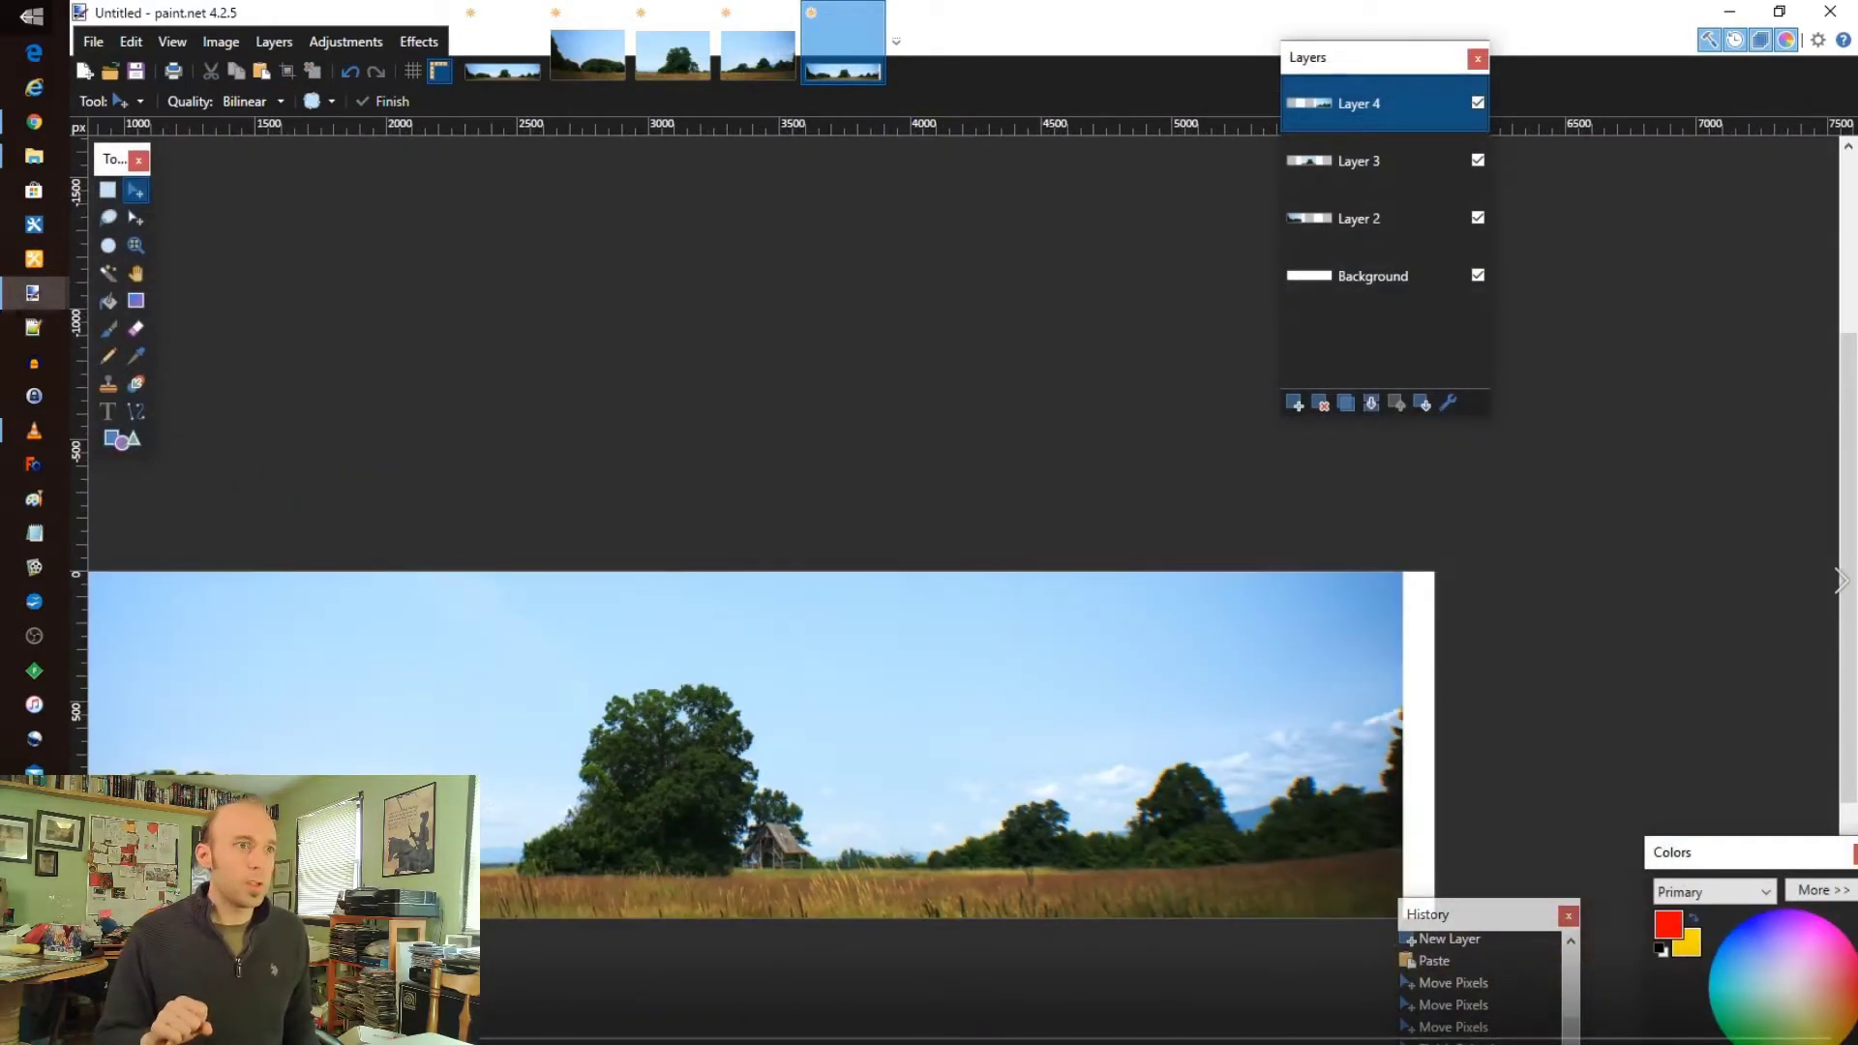
scroll(935, 645, up, 2)
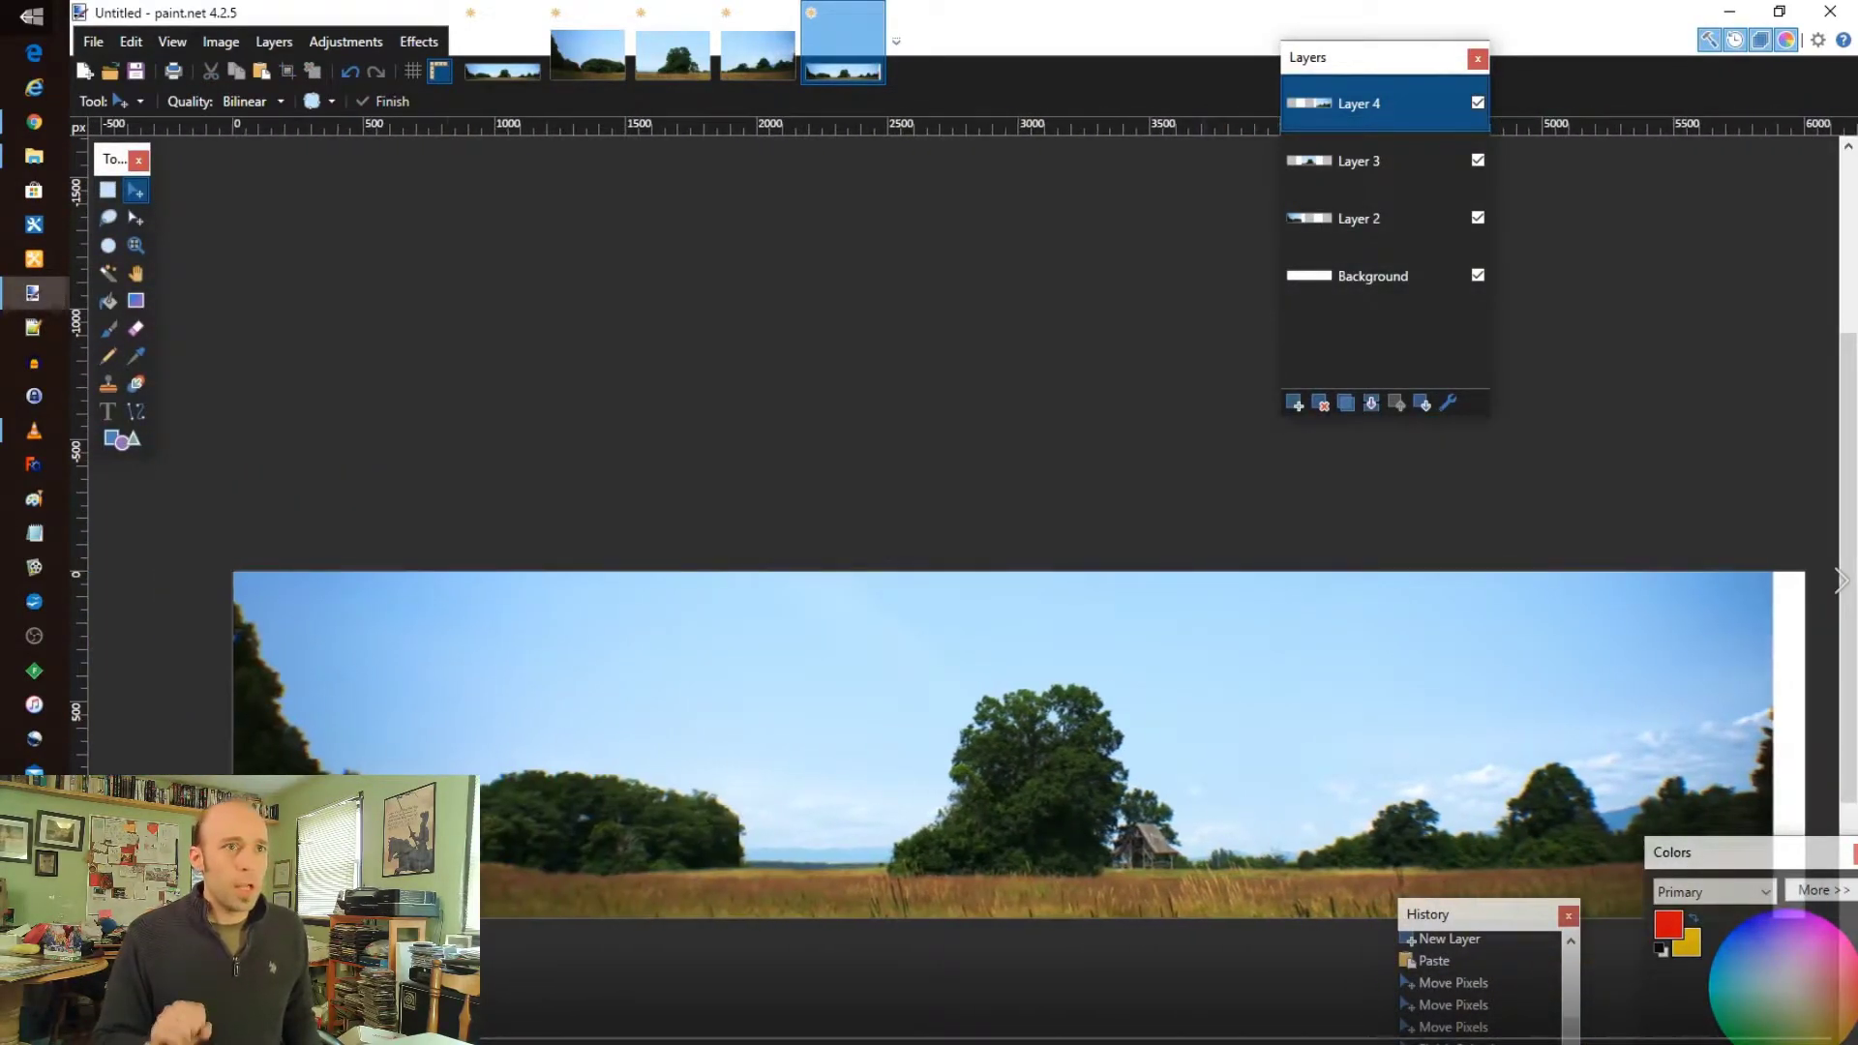
scroll(935, 645, up, 2)
scroll(935, 645, down, 1)
scroll(935, 645, up, 4)
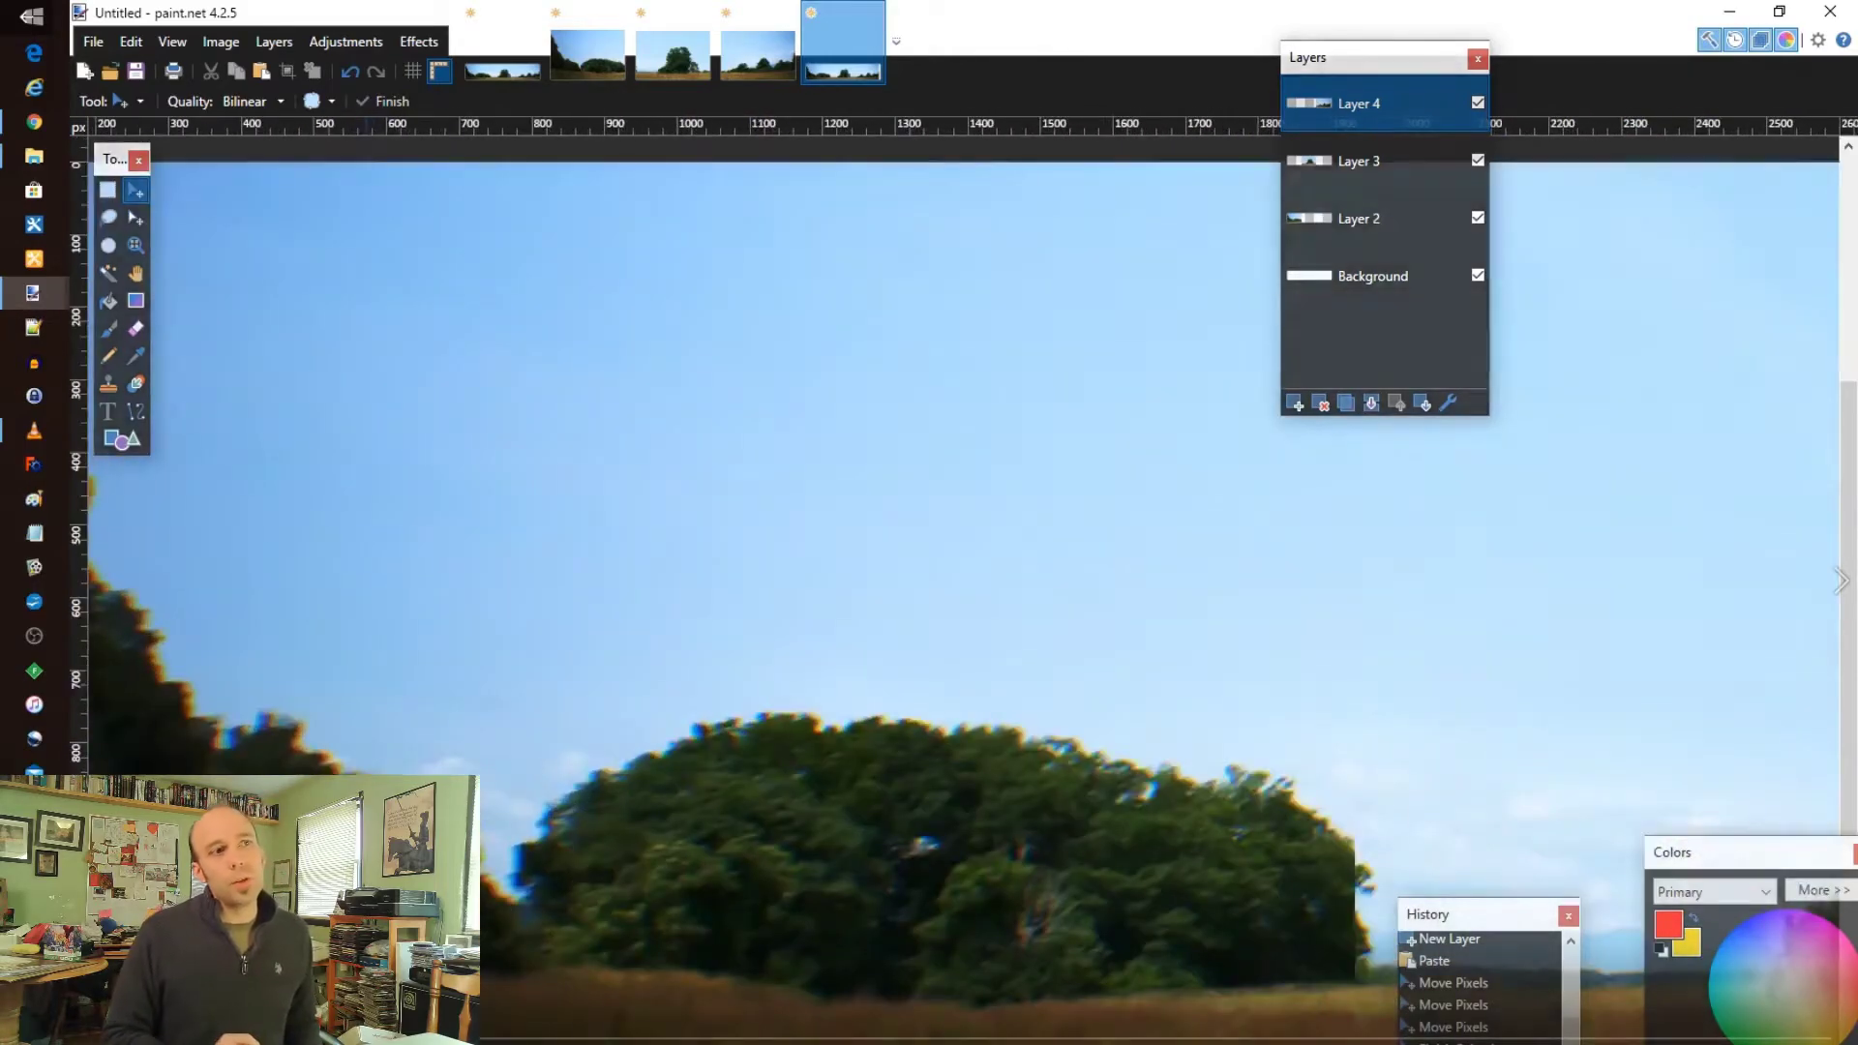
scroll(935, 646, down, 1)
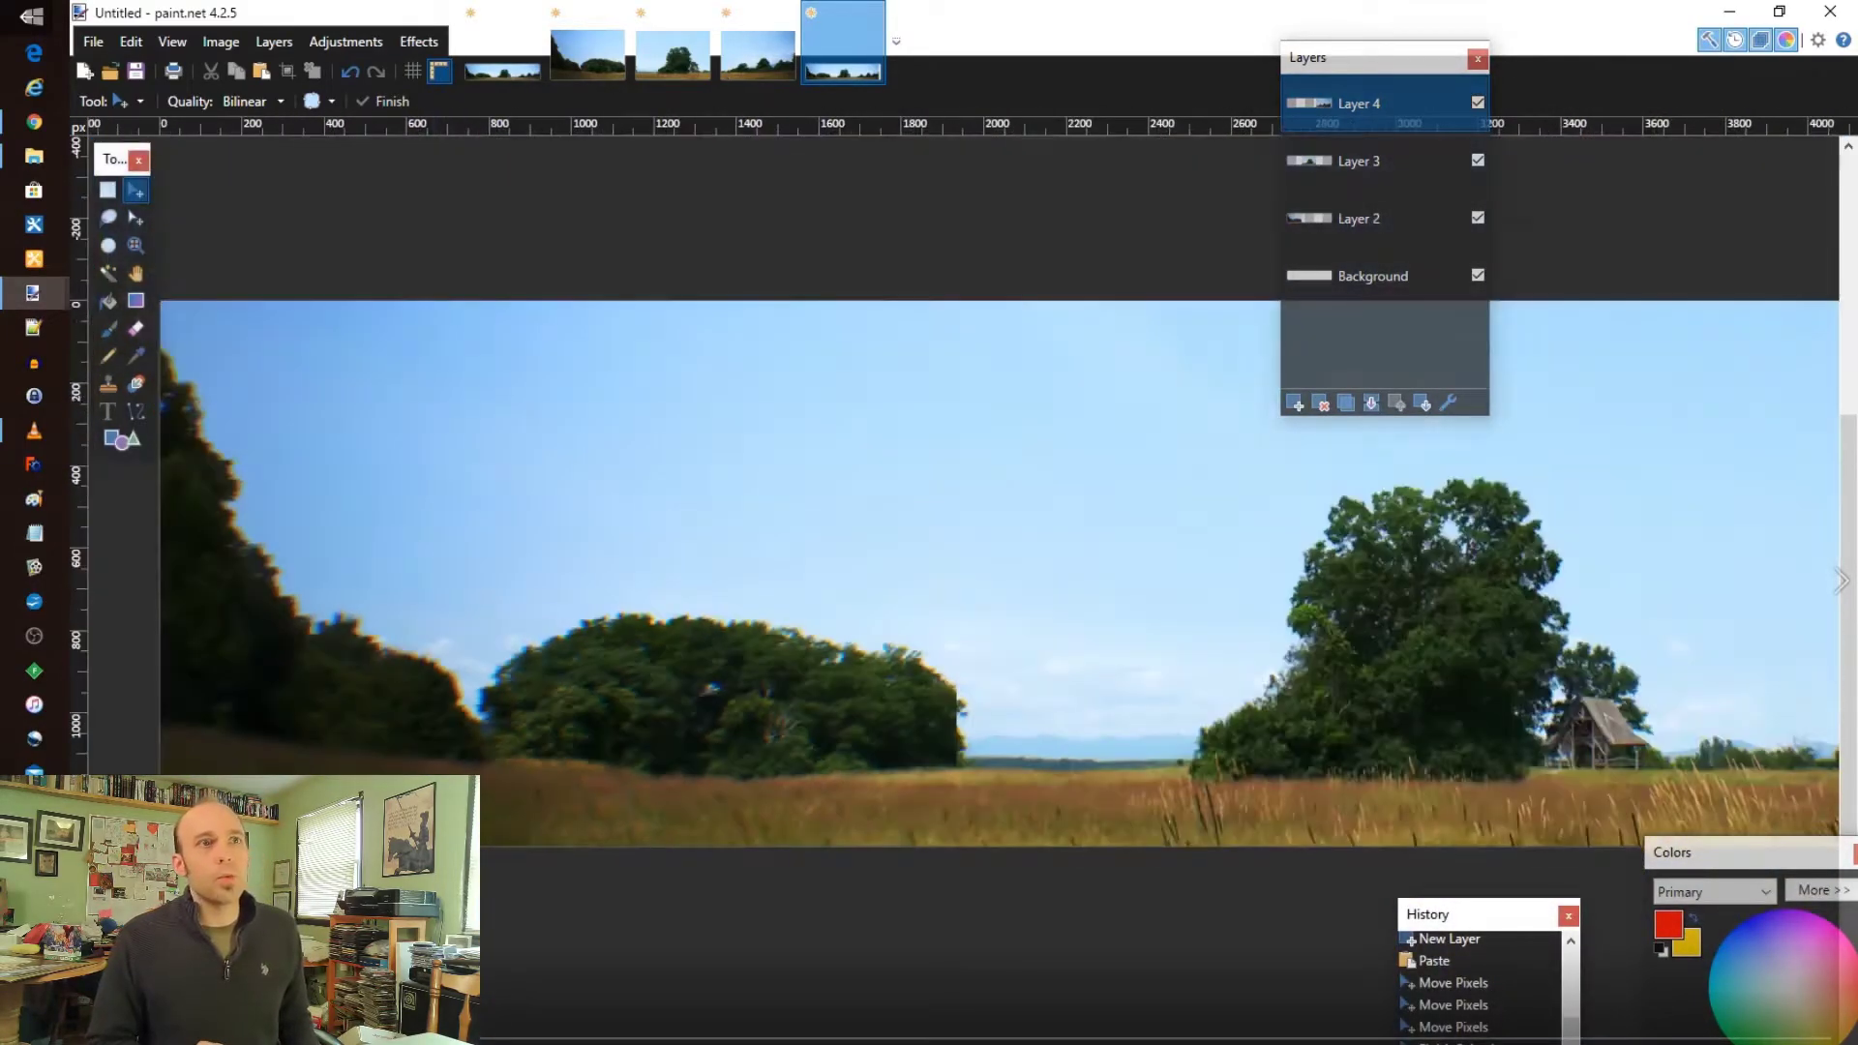
scroll(979, 720, up, 5)
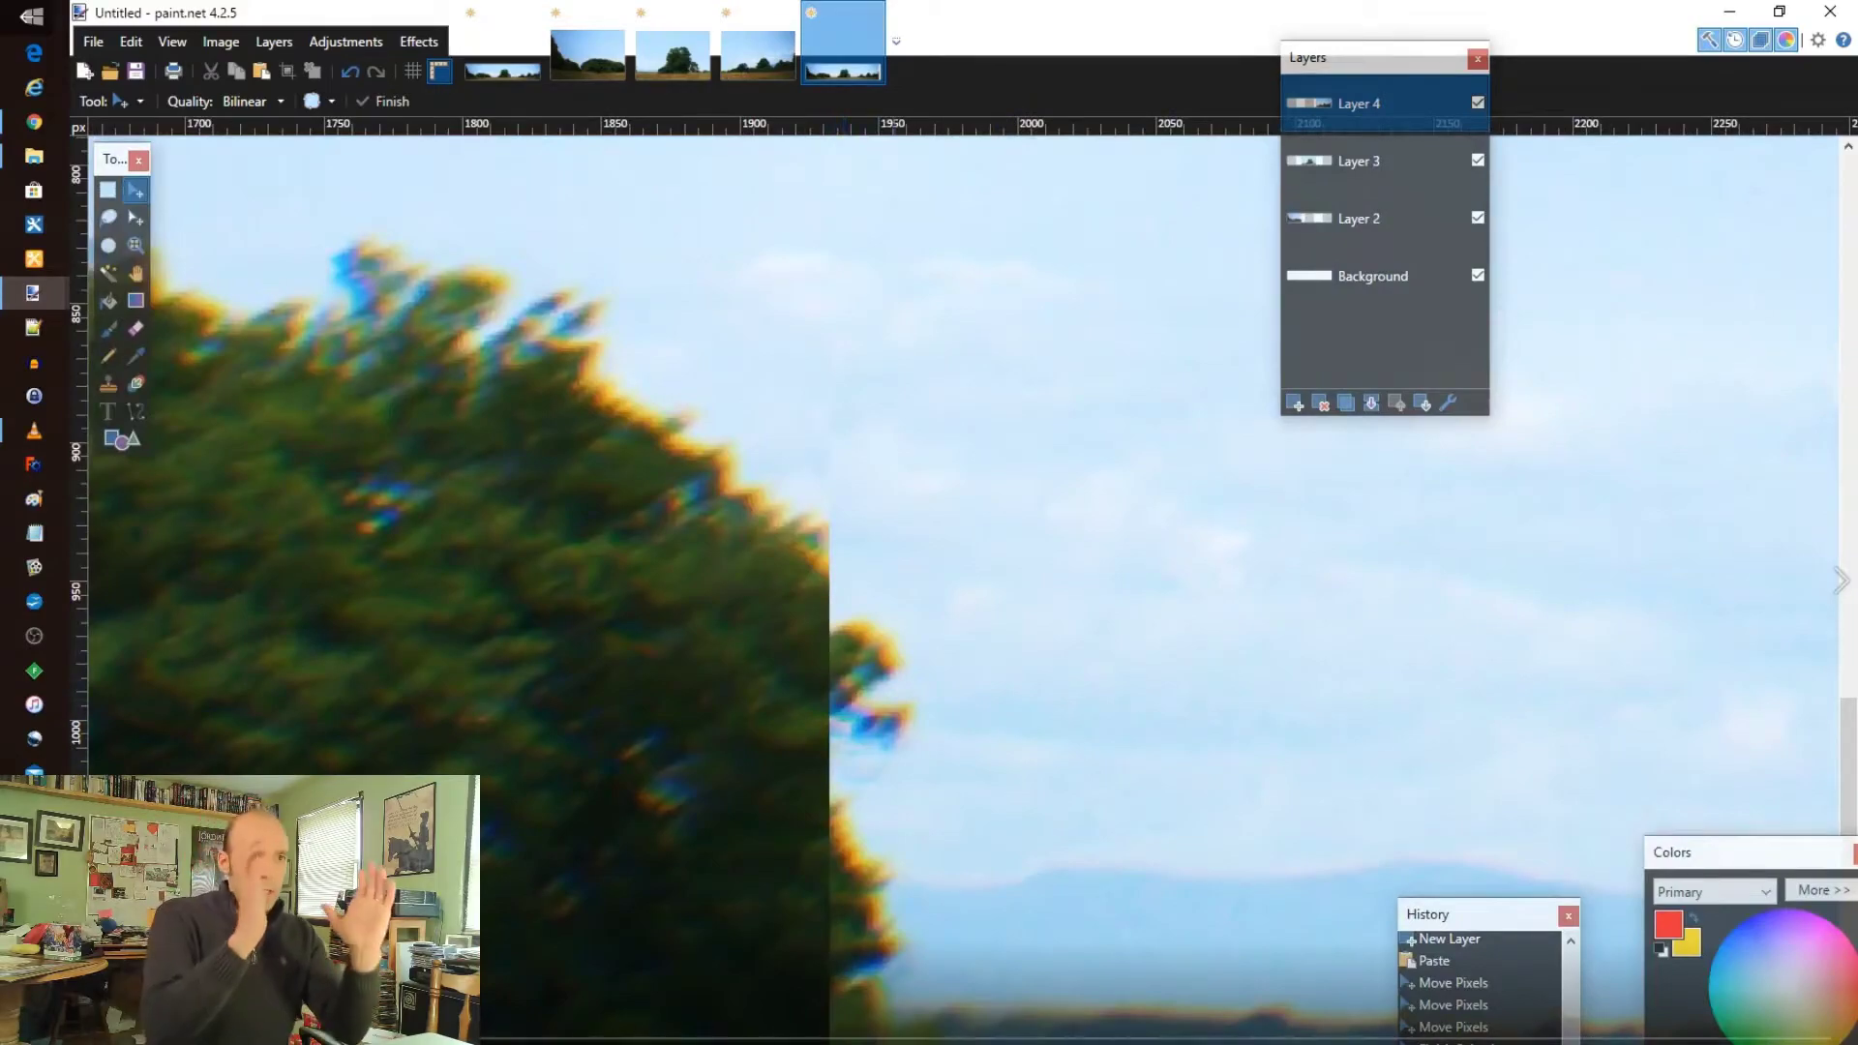
scroll(964, 590, down, 3)
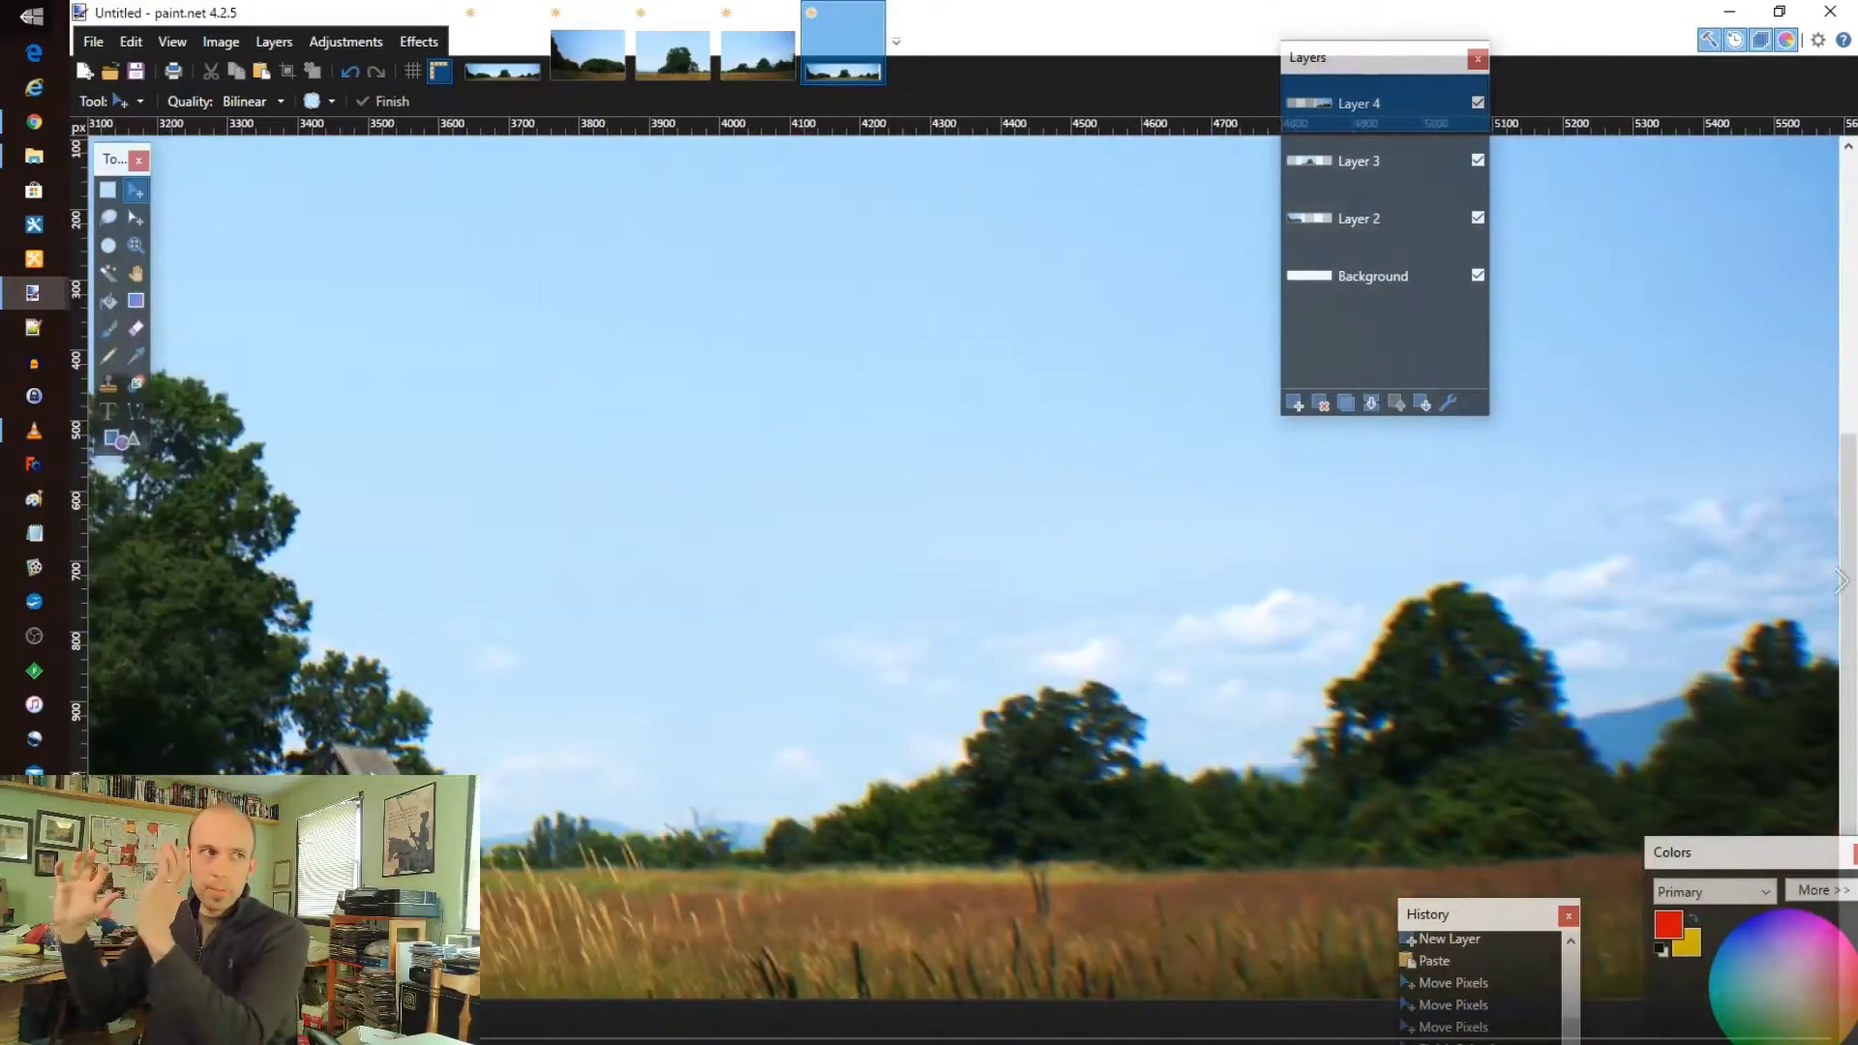
scroll(964, 590, down, 2)
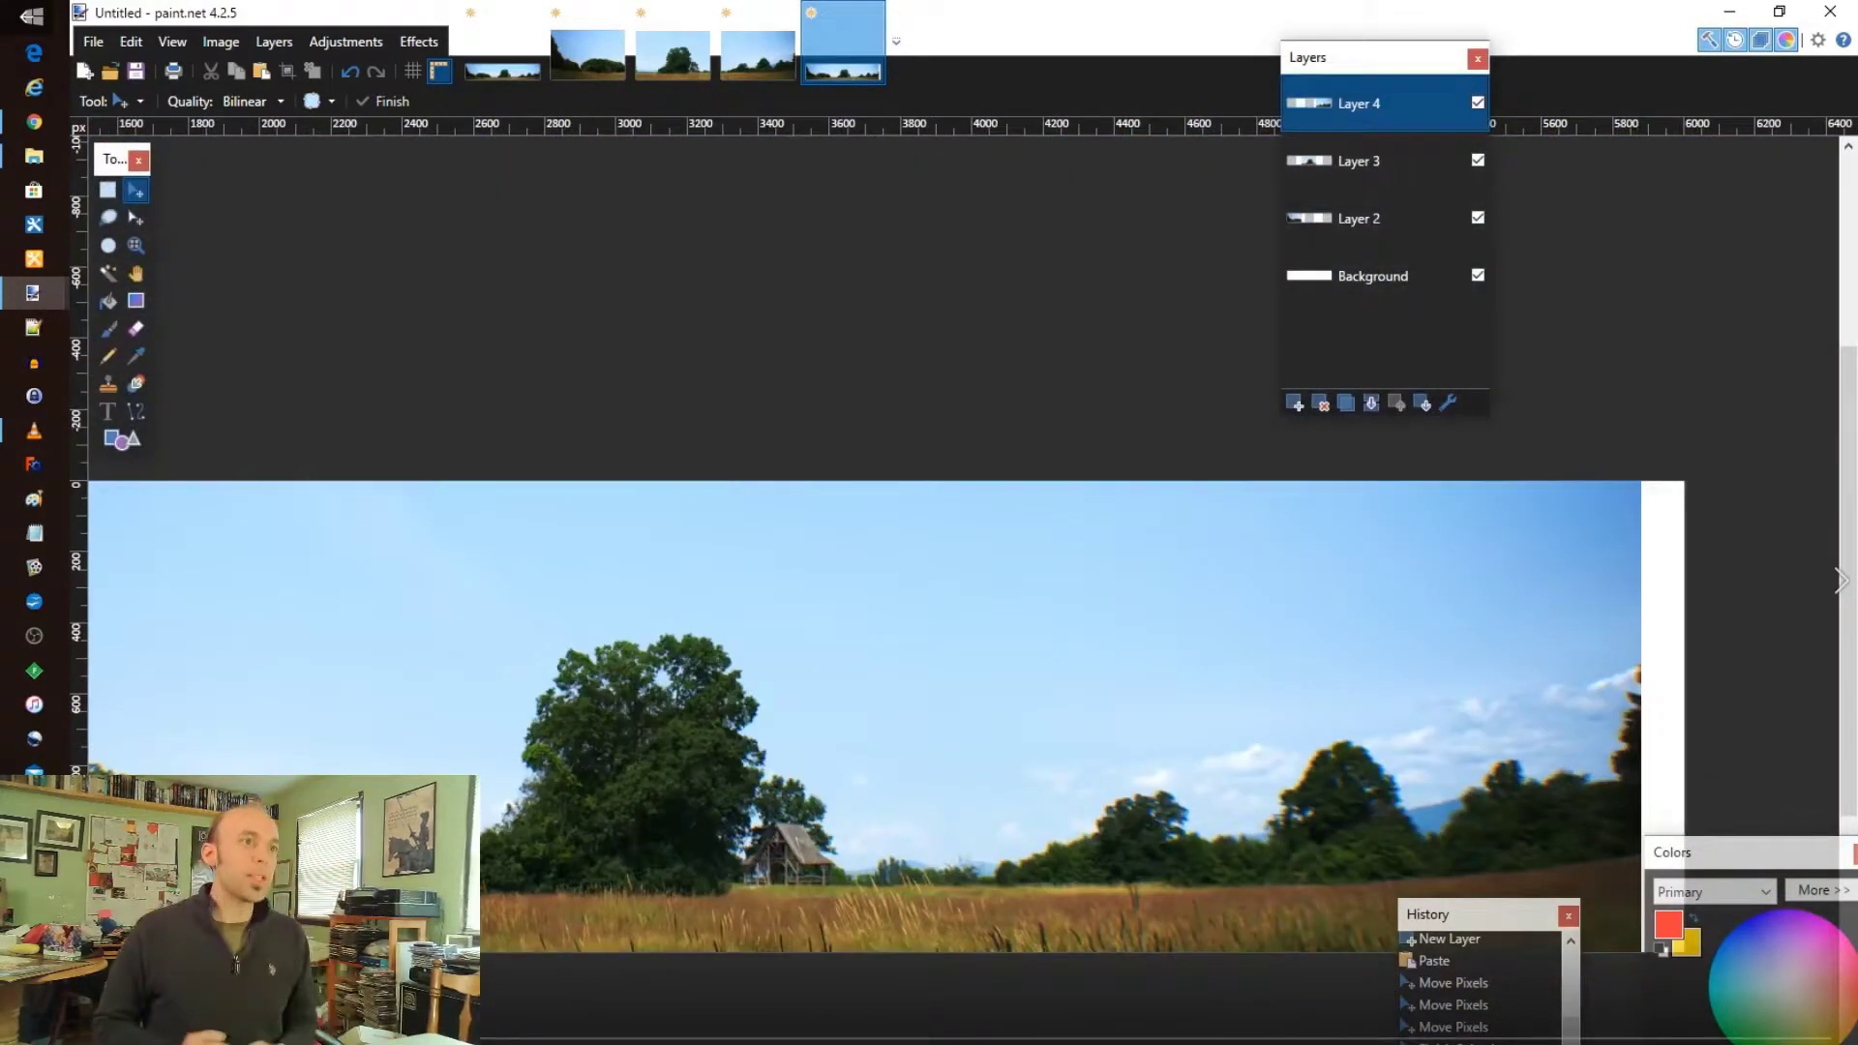
scroll(1151, 813, up, 2)
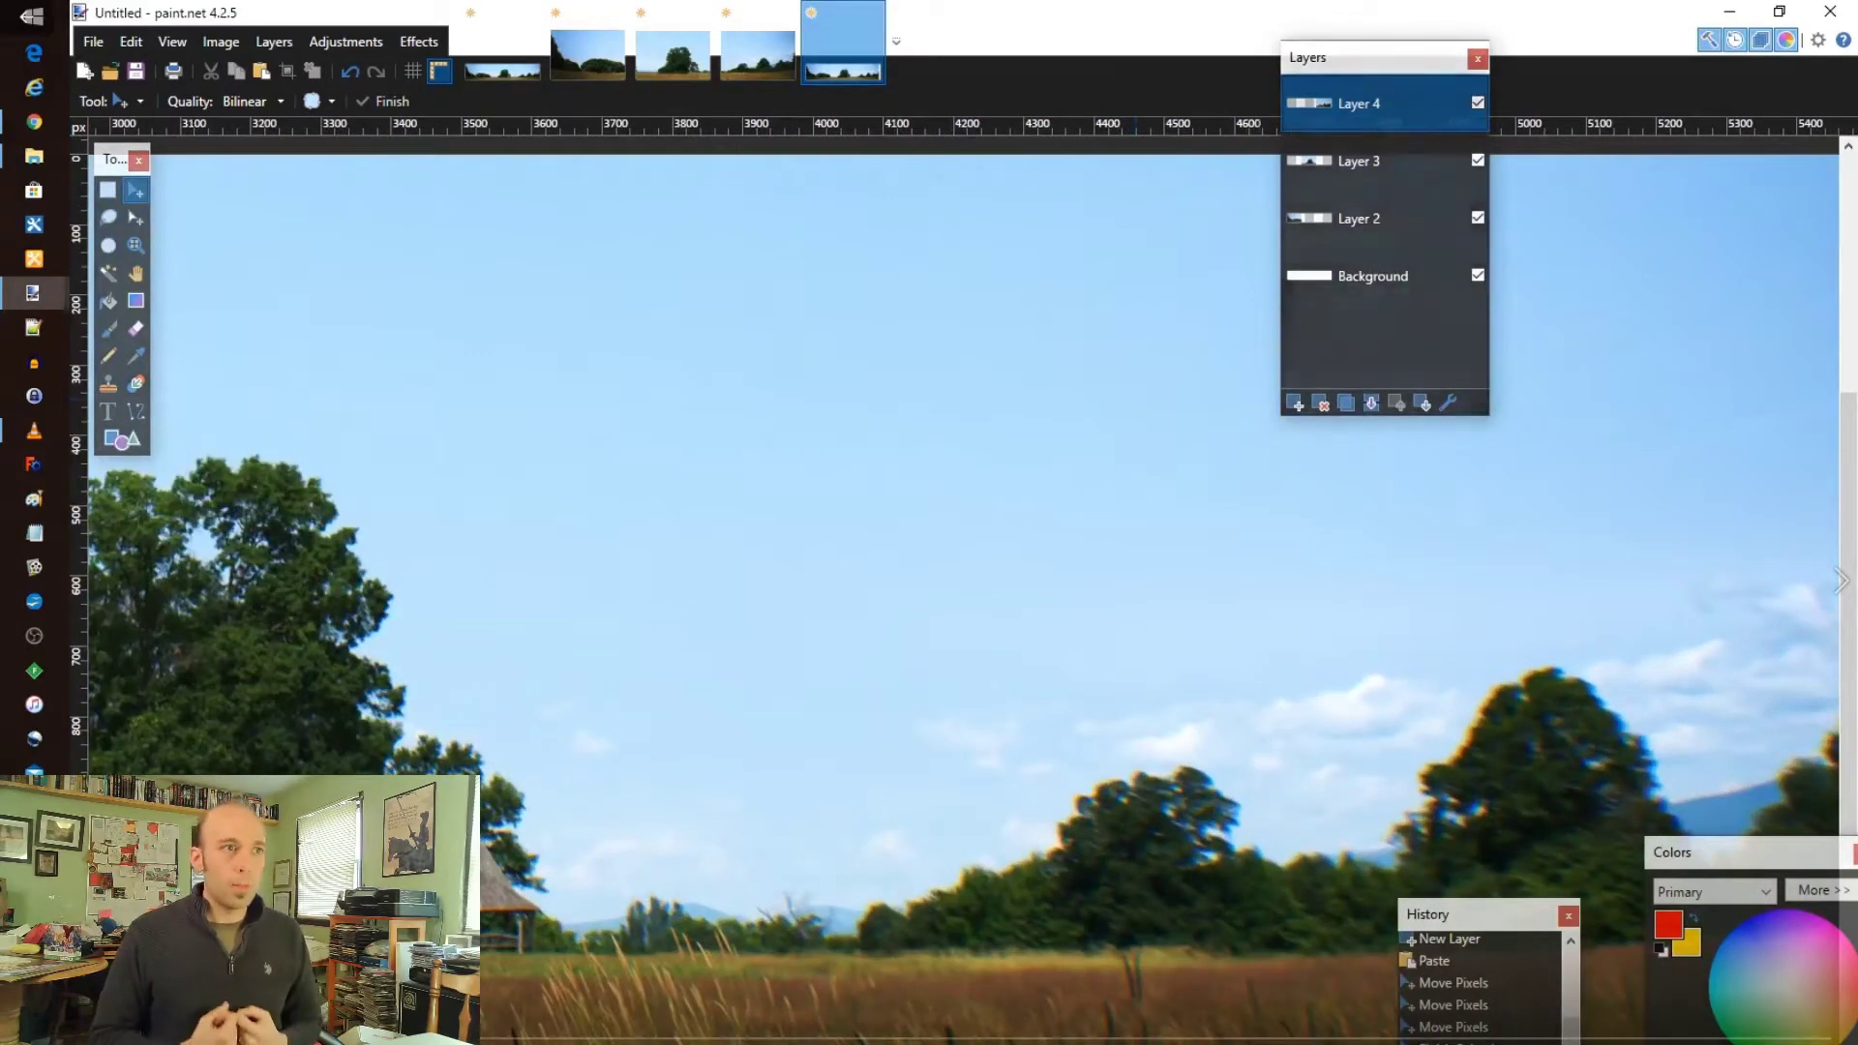
- Toggle Layer 4 off and on and inspect the seam between the tree photo and the third photo
click(1477, 102)
click(1476, 103)
scroll(752, 938, up, 2)
scroll(745, 939, up, 3)
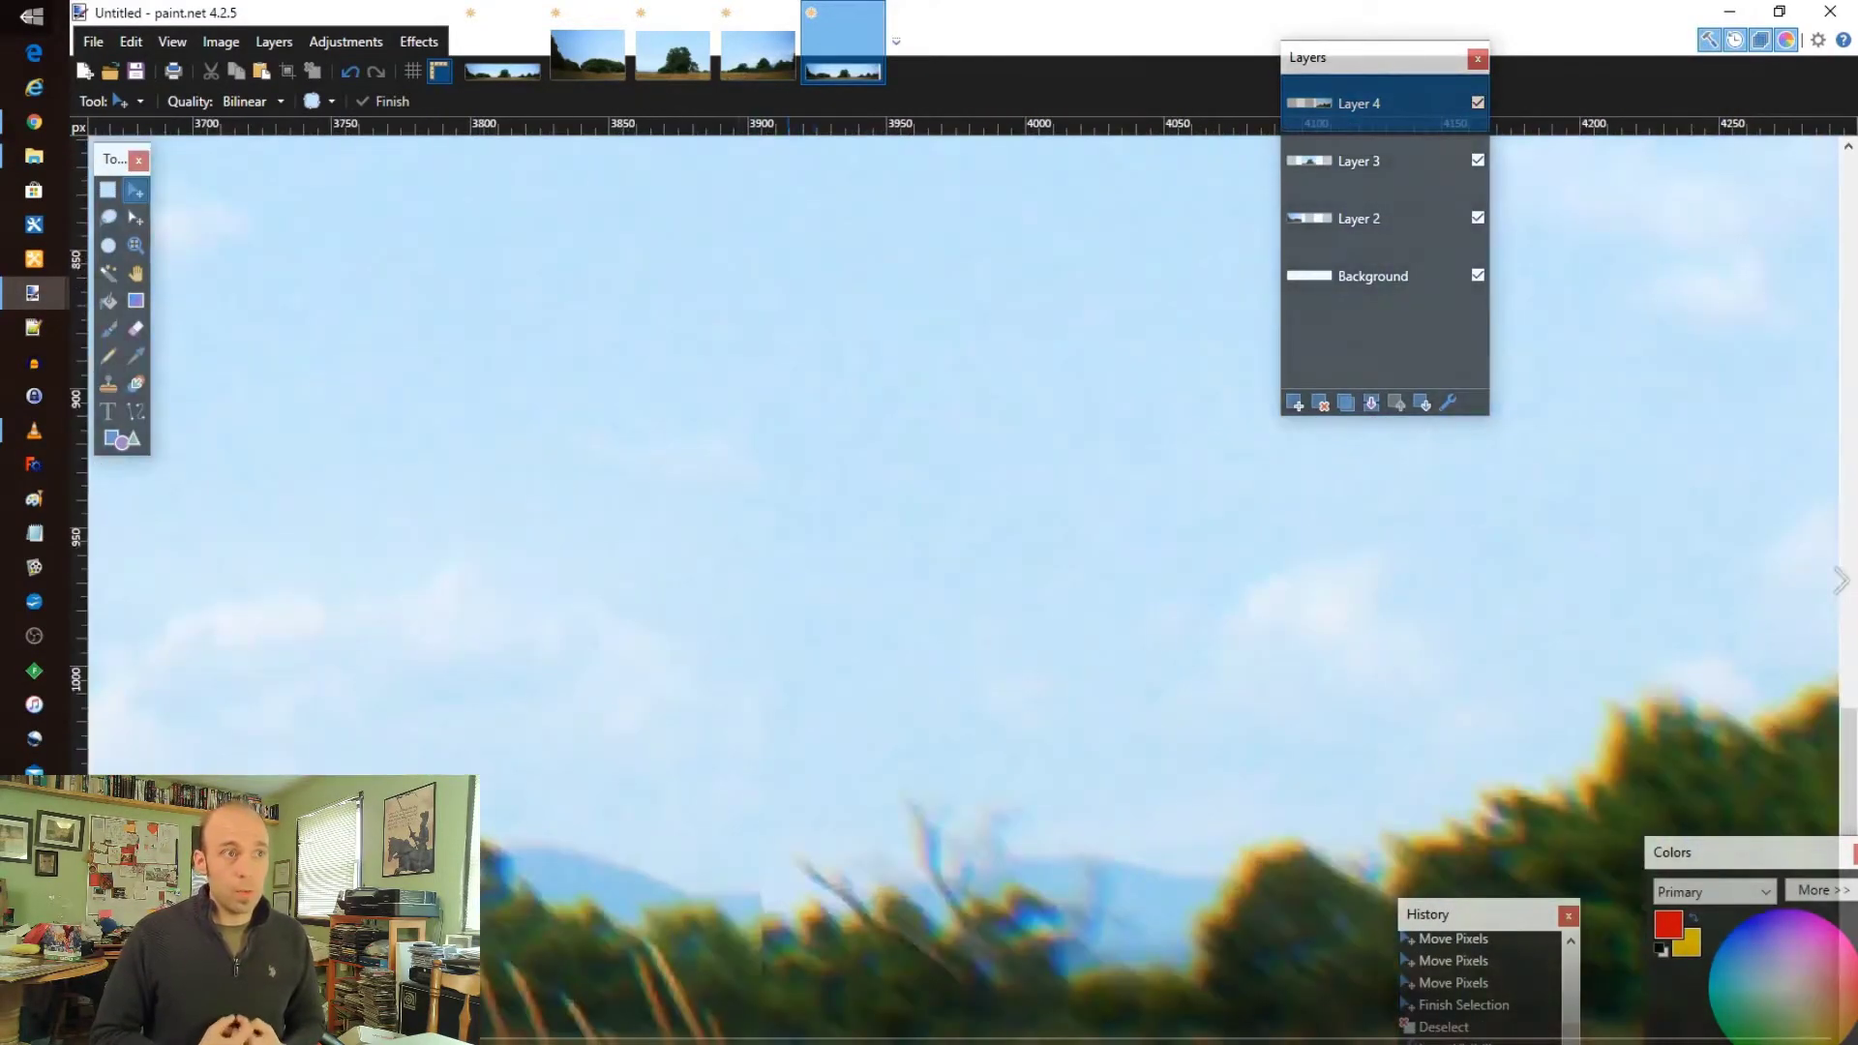
scroll(755, 929, down, 5)
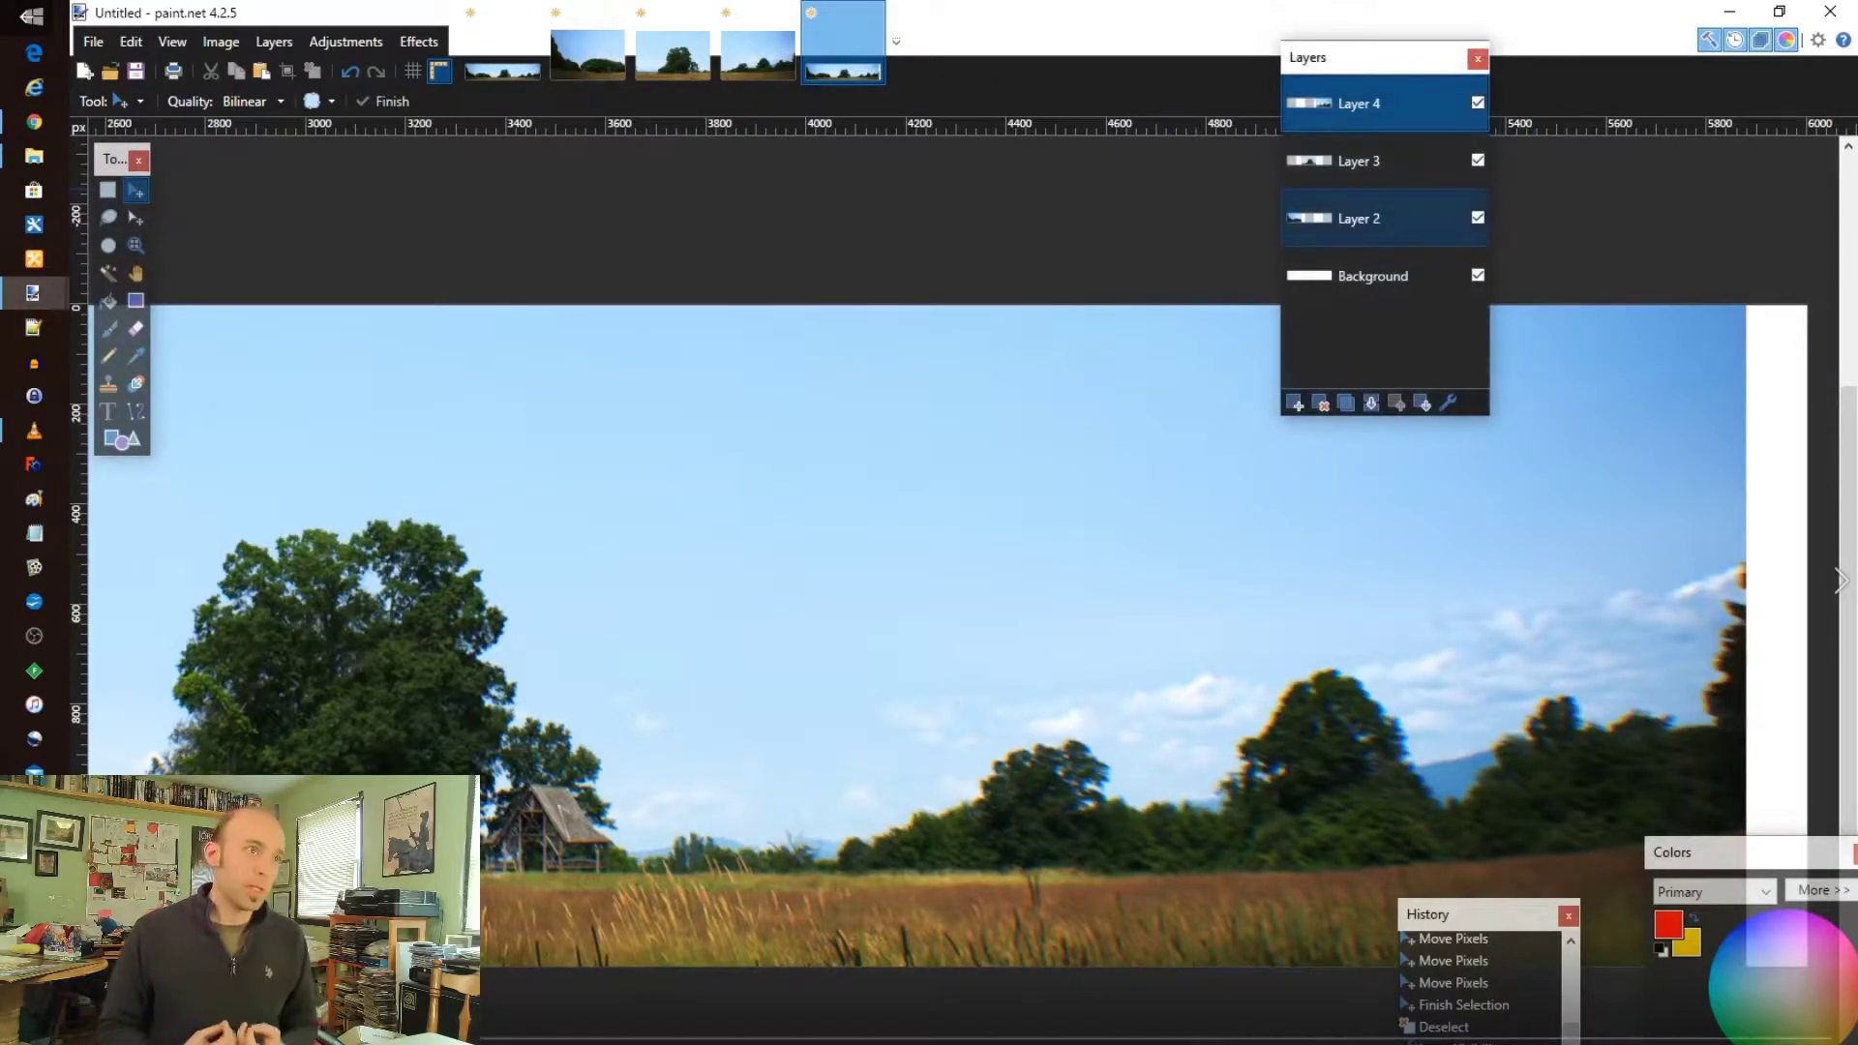
- Duplicate Layer 2 and Layer 3 and move both copies above Layer 4, with the Layer 2 copy on top
click(1384, 218)
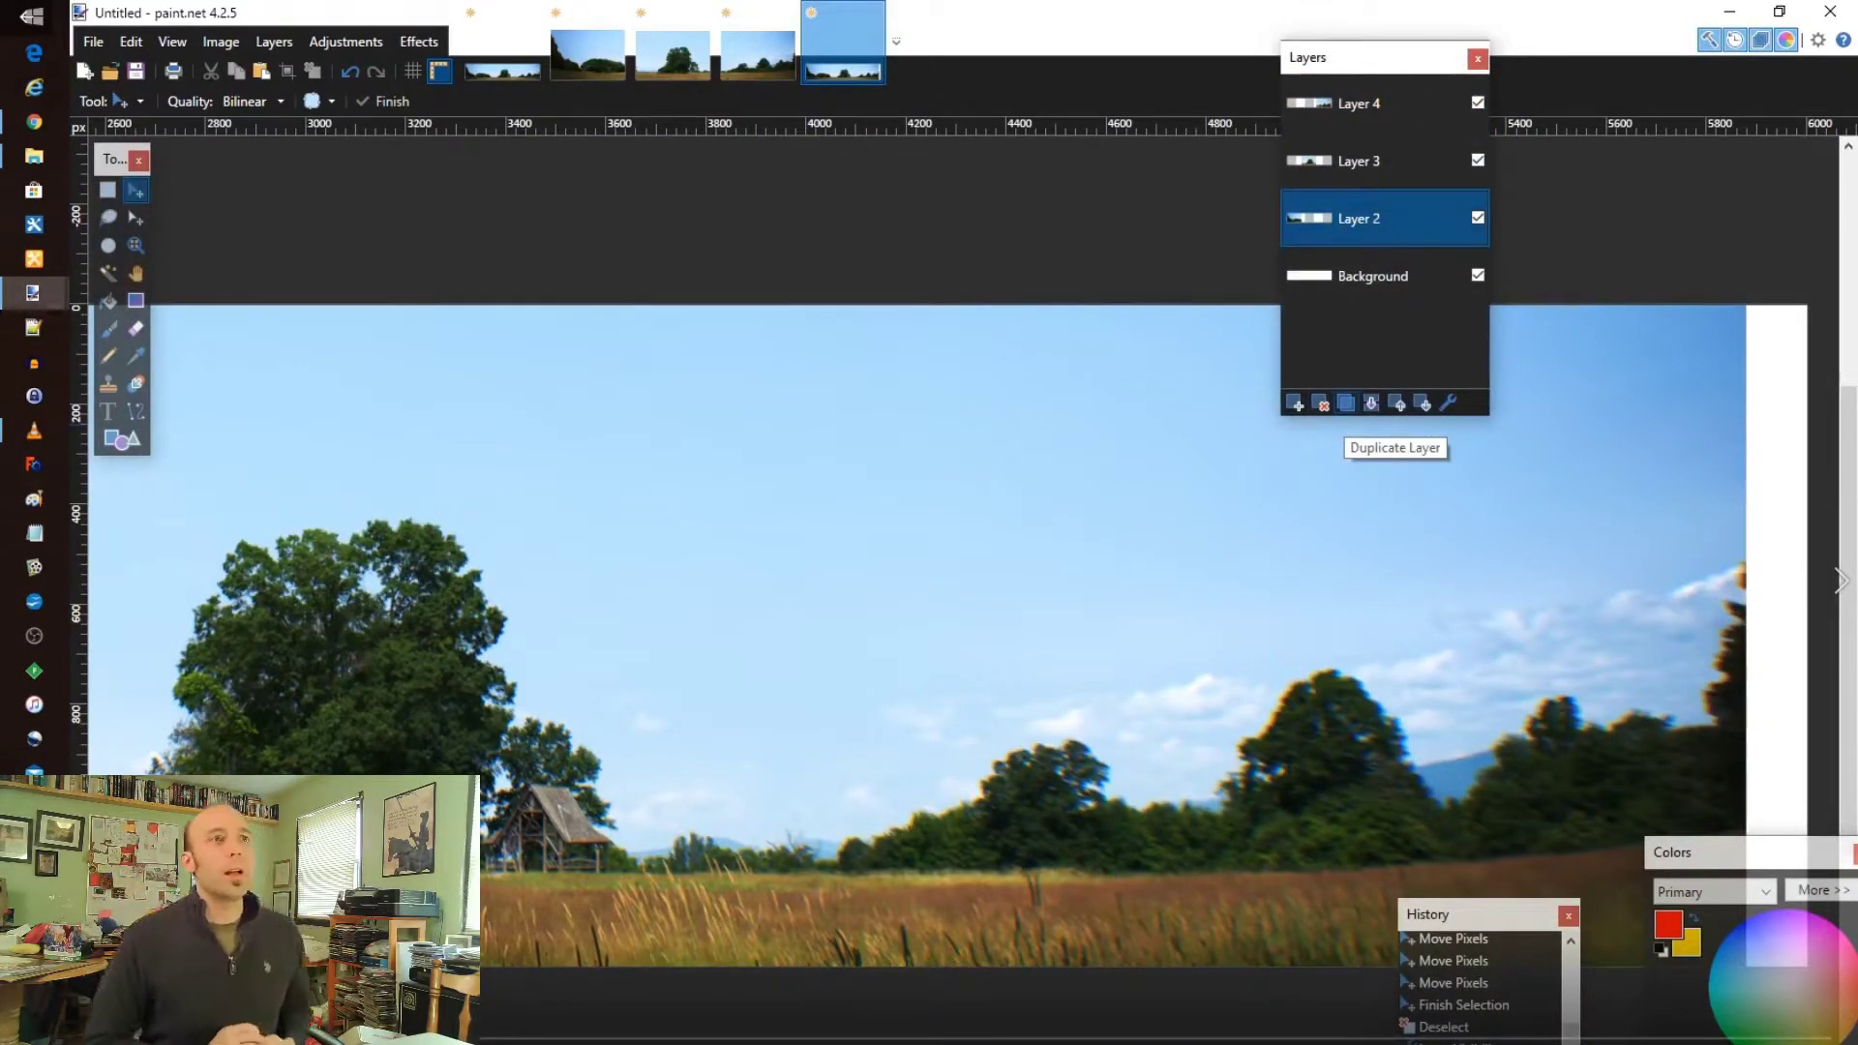
click(1346, 402)
drag(1384, 218, 1384, 104)
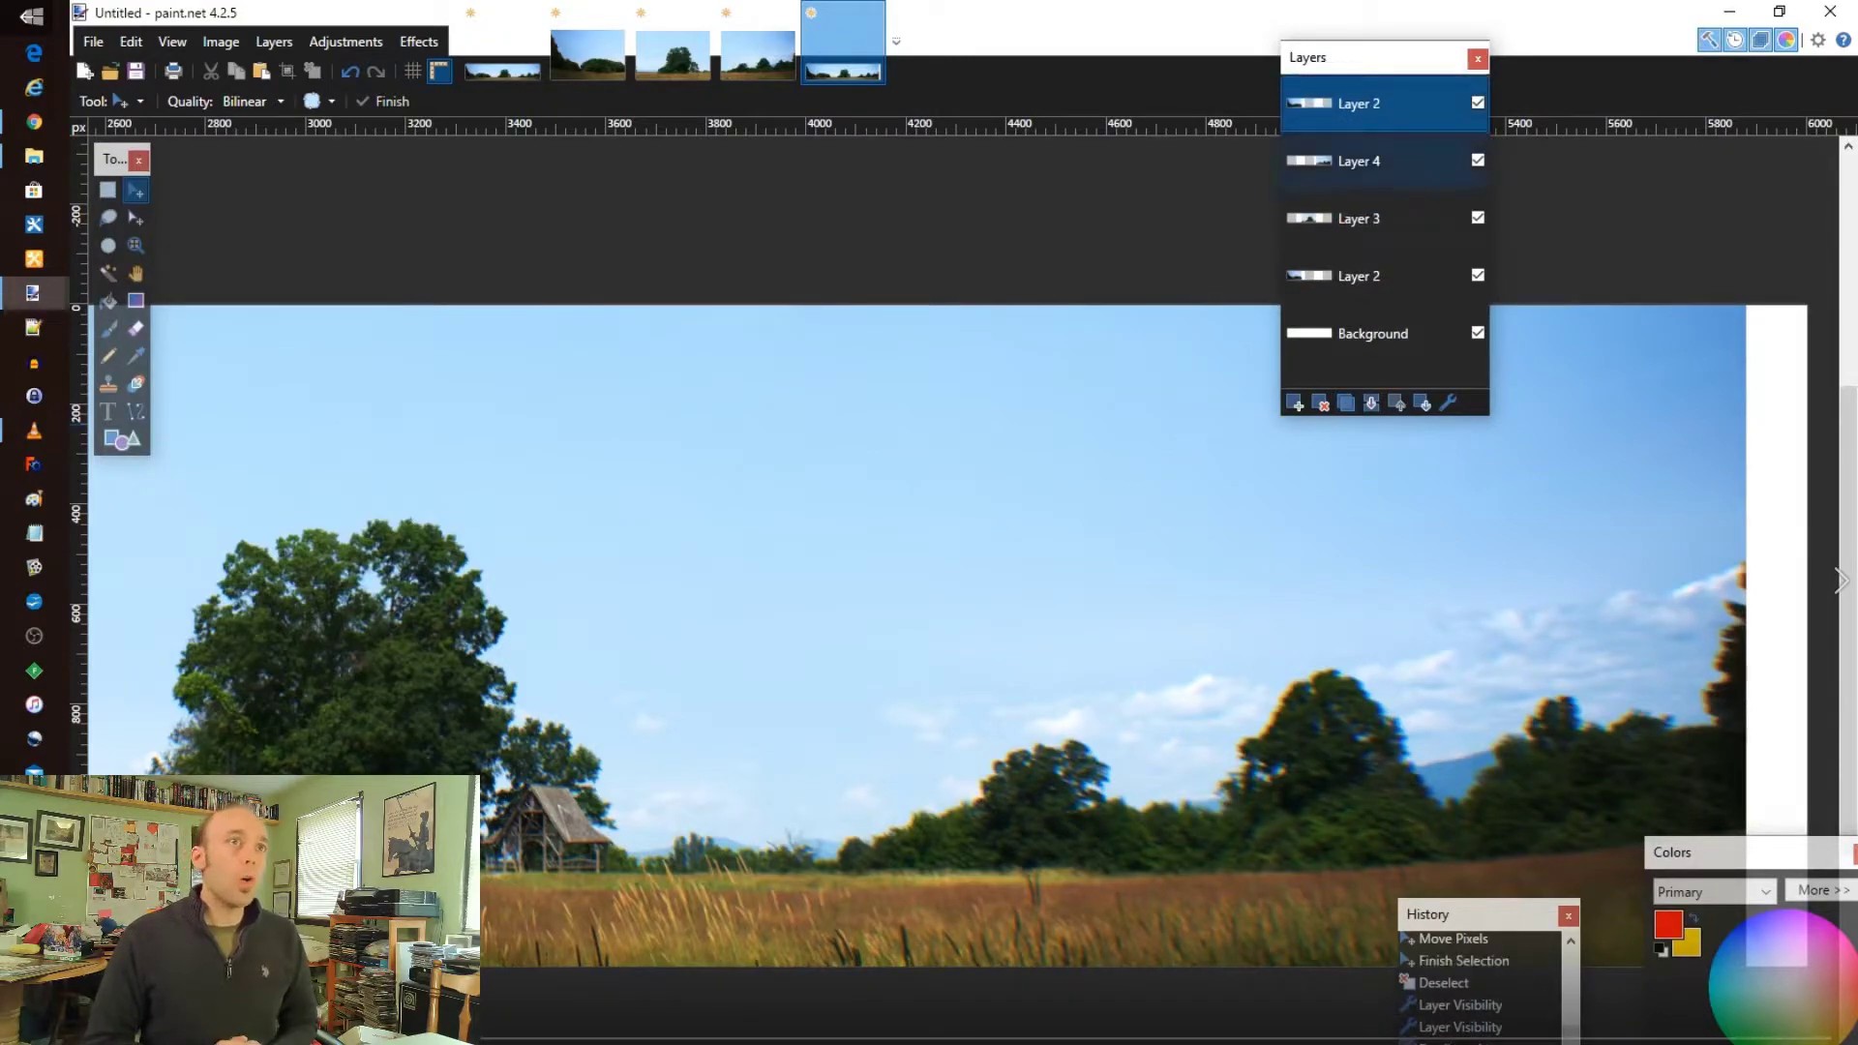
click(1384, 218)
click(1347, 403)
drag(1384, 217, 1384, 152)
- Duplicate Layer 4 and hide the original Layer 4, Layer 3 and Layer 2
click(1384, 217)
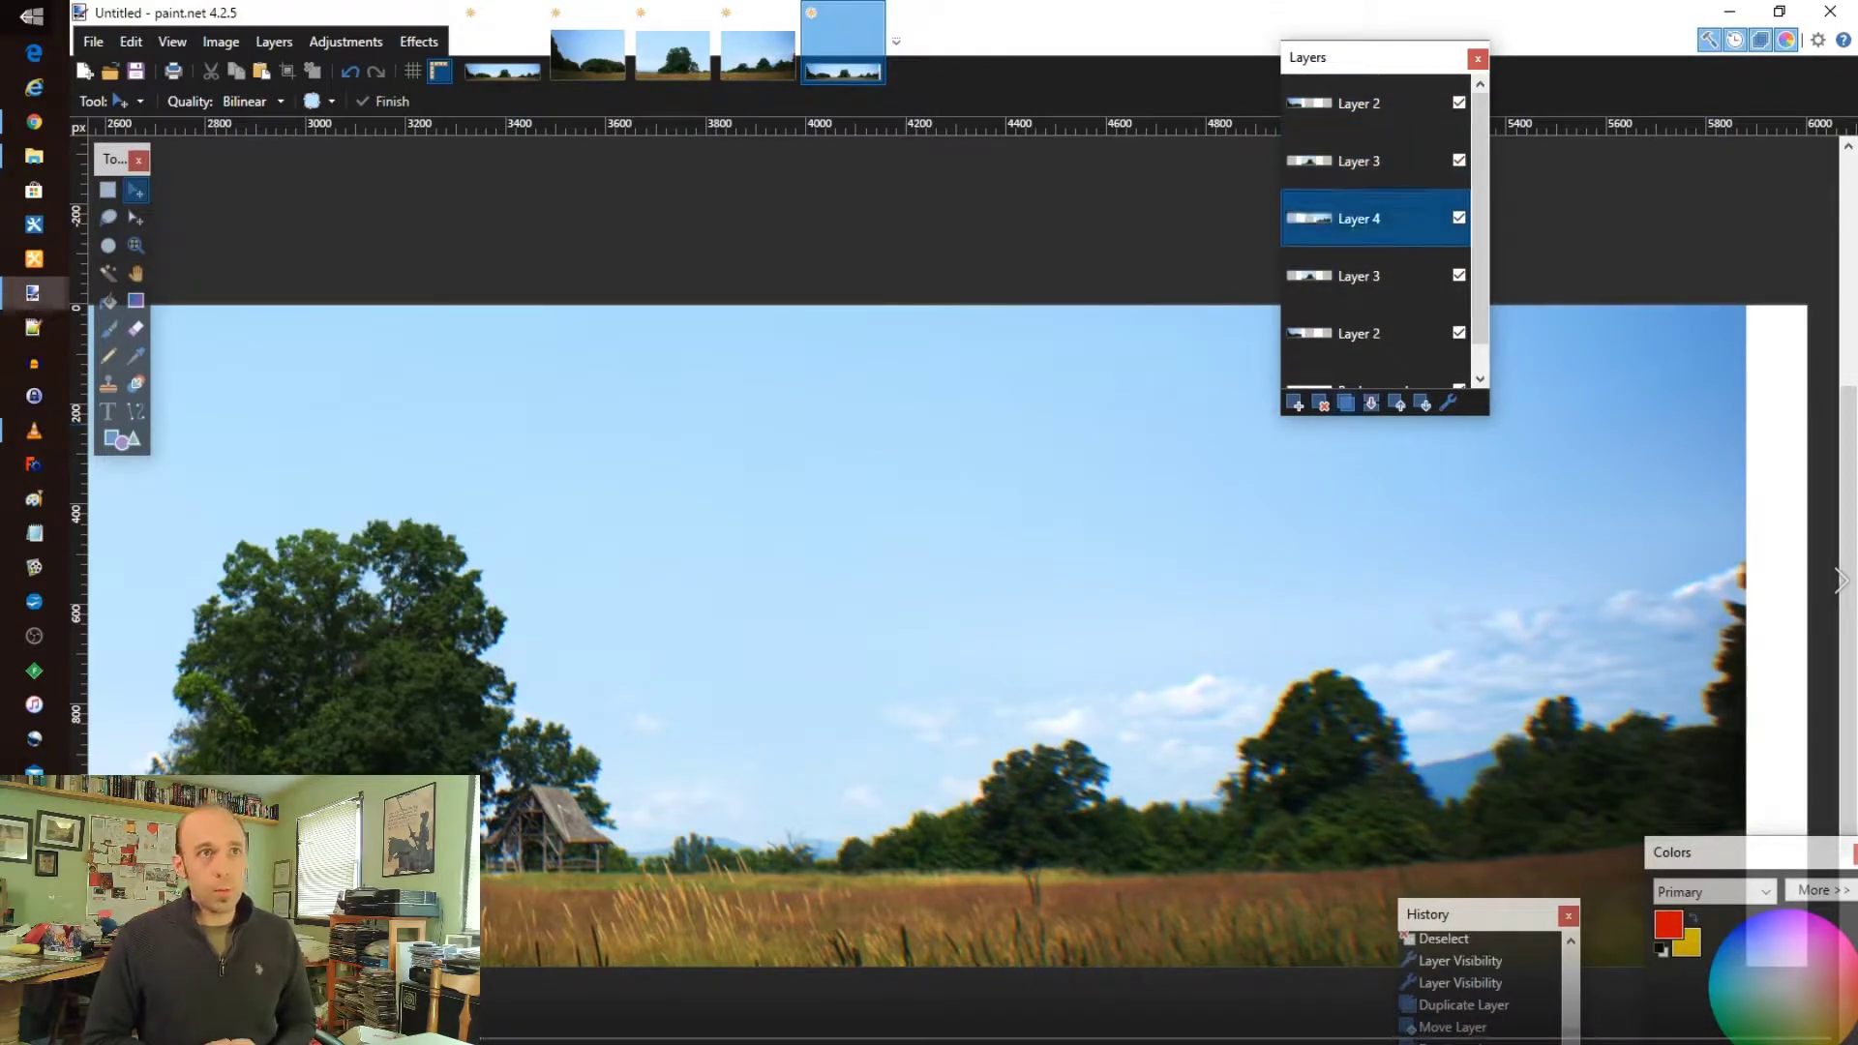
click(1346, 402)
click(1458, 276)
click(1459, 333)
click(1458, 332)
- Merge the visible Layer 2 and Layer 3 copies down into the Layer 4 copy
mouse_move(1479, 281)
mouse_down()
mouse_move(1479, 323)
mouse_move(1479, 251)
mouse_up()
click(1384, 103)
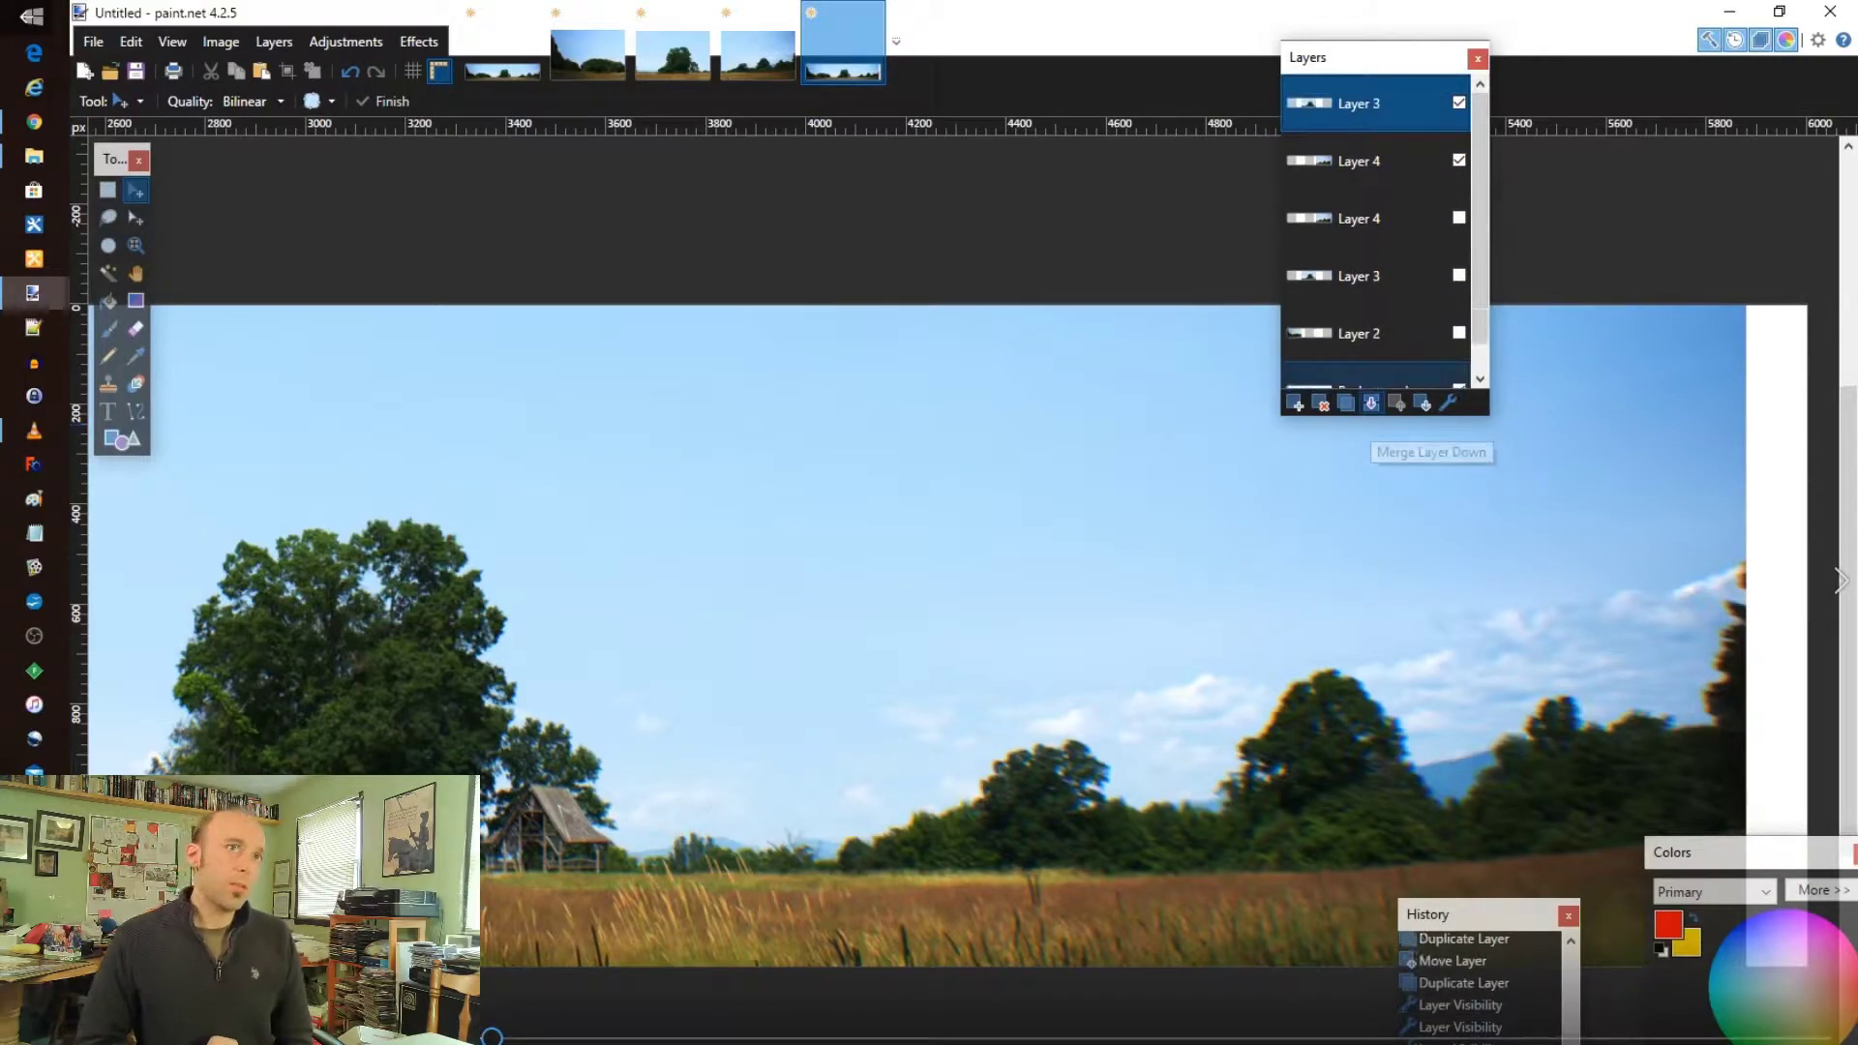
click(1372, 403)
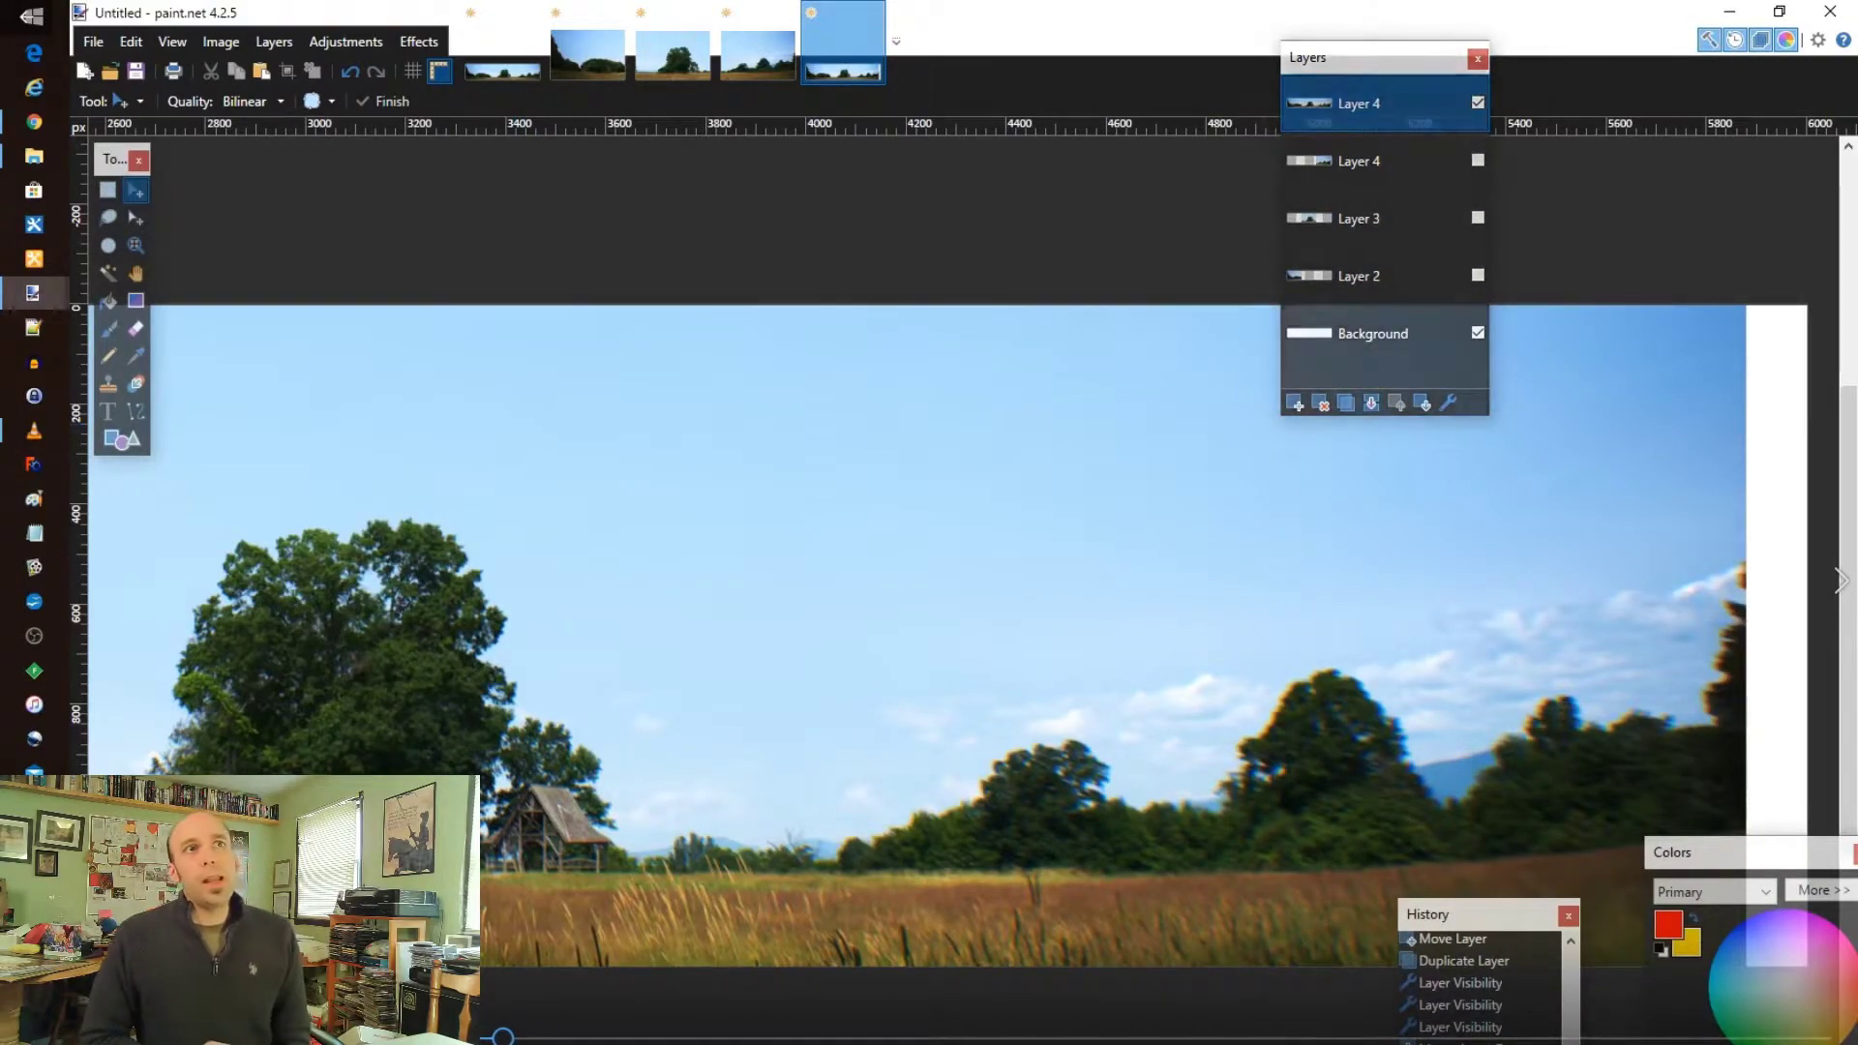
- Select the blank strip at the panorama's right end with the Magic Wand, invert the selection and crop the image to it
scroll(905, 511, down, 2)
key(ctrl+minus)
key(ctrl+minus)
key(ctrl+minus)
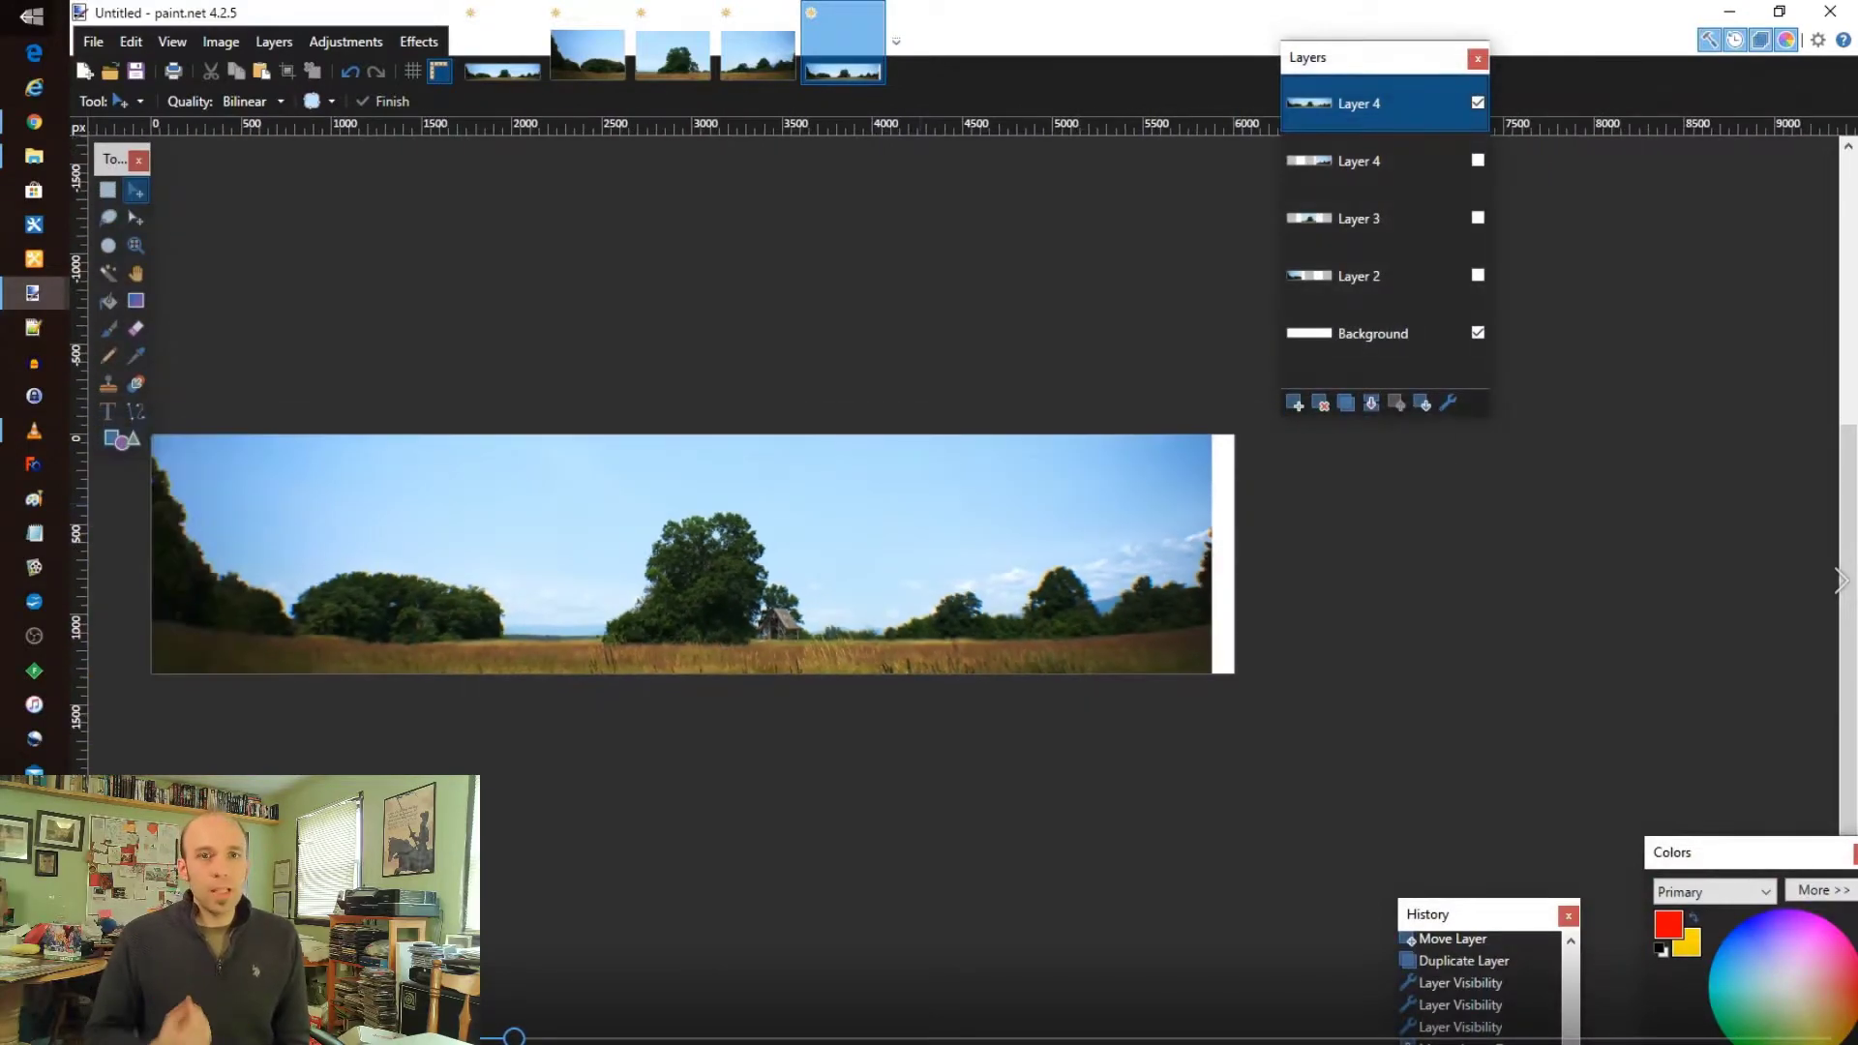
click(1219, 492)
click(274, 42)
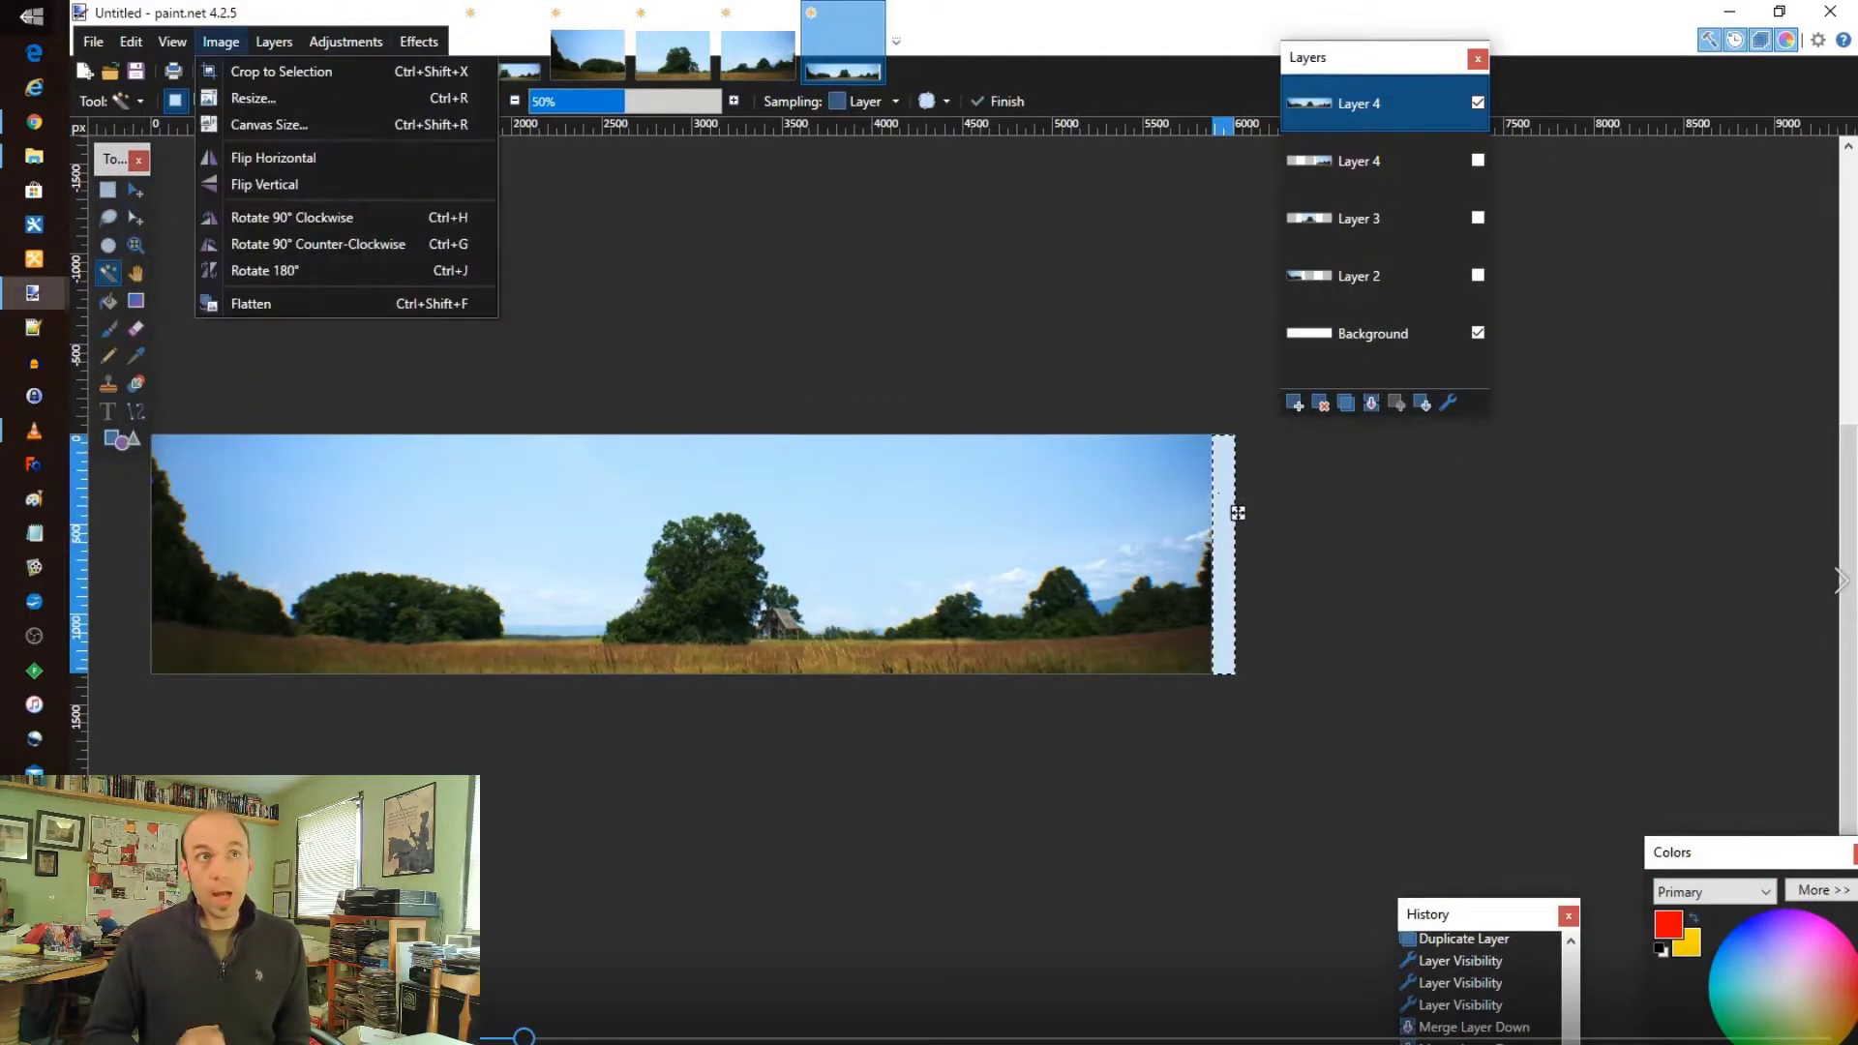
key(Right)
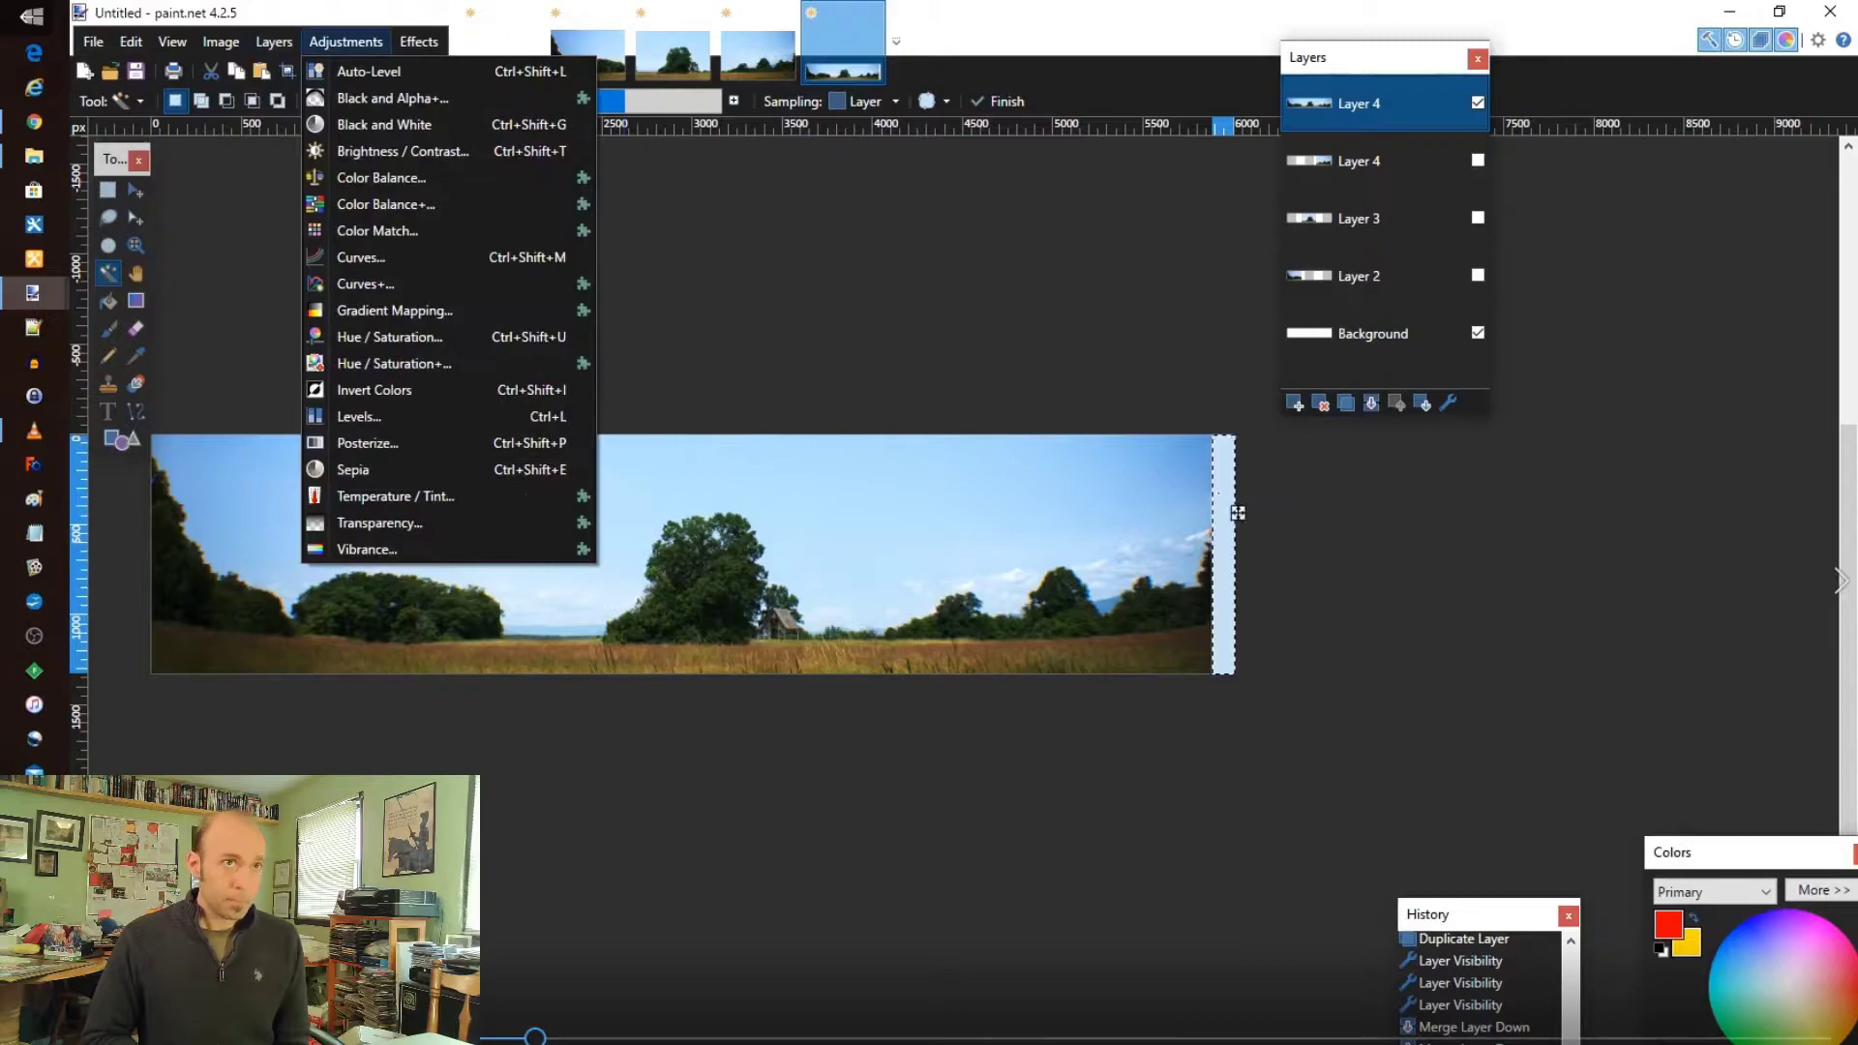
key(Left)
key(Left)
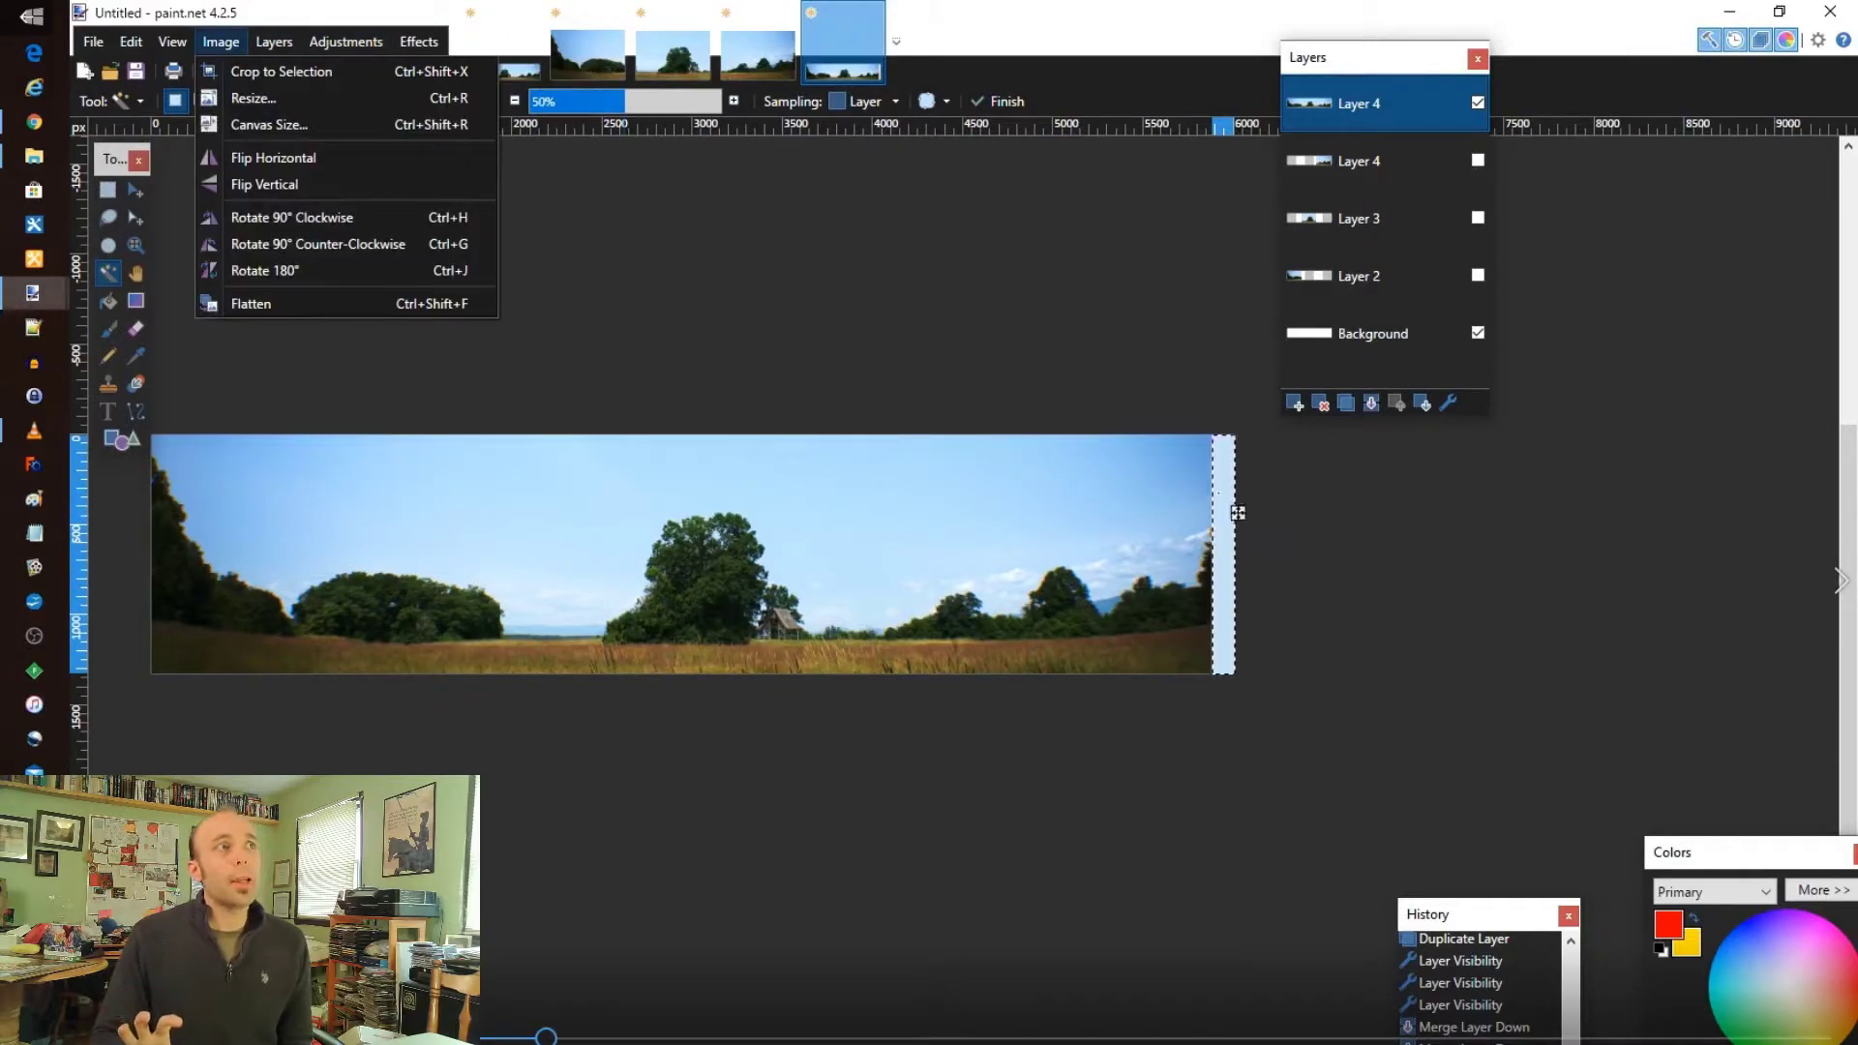
key(Left)
key(Left)
key(ctrl+i)
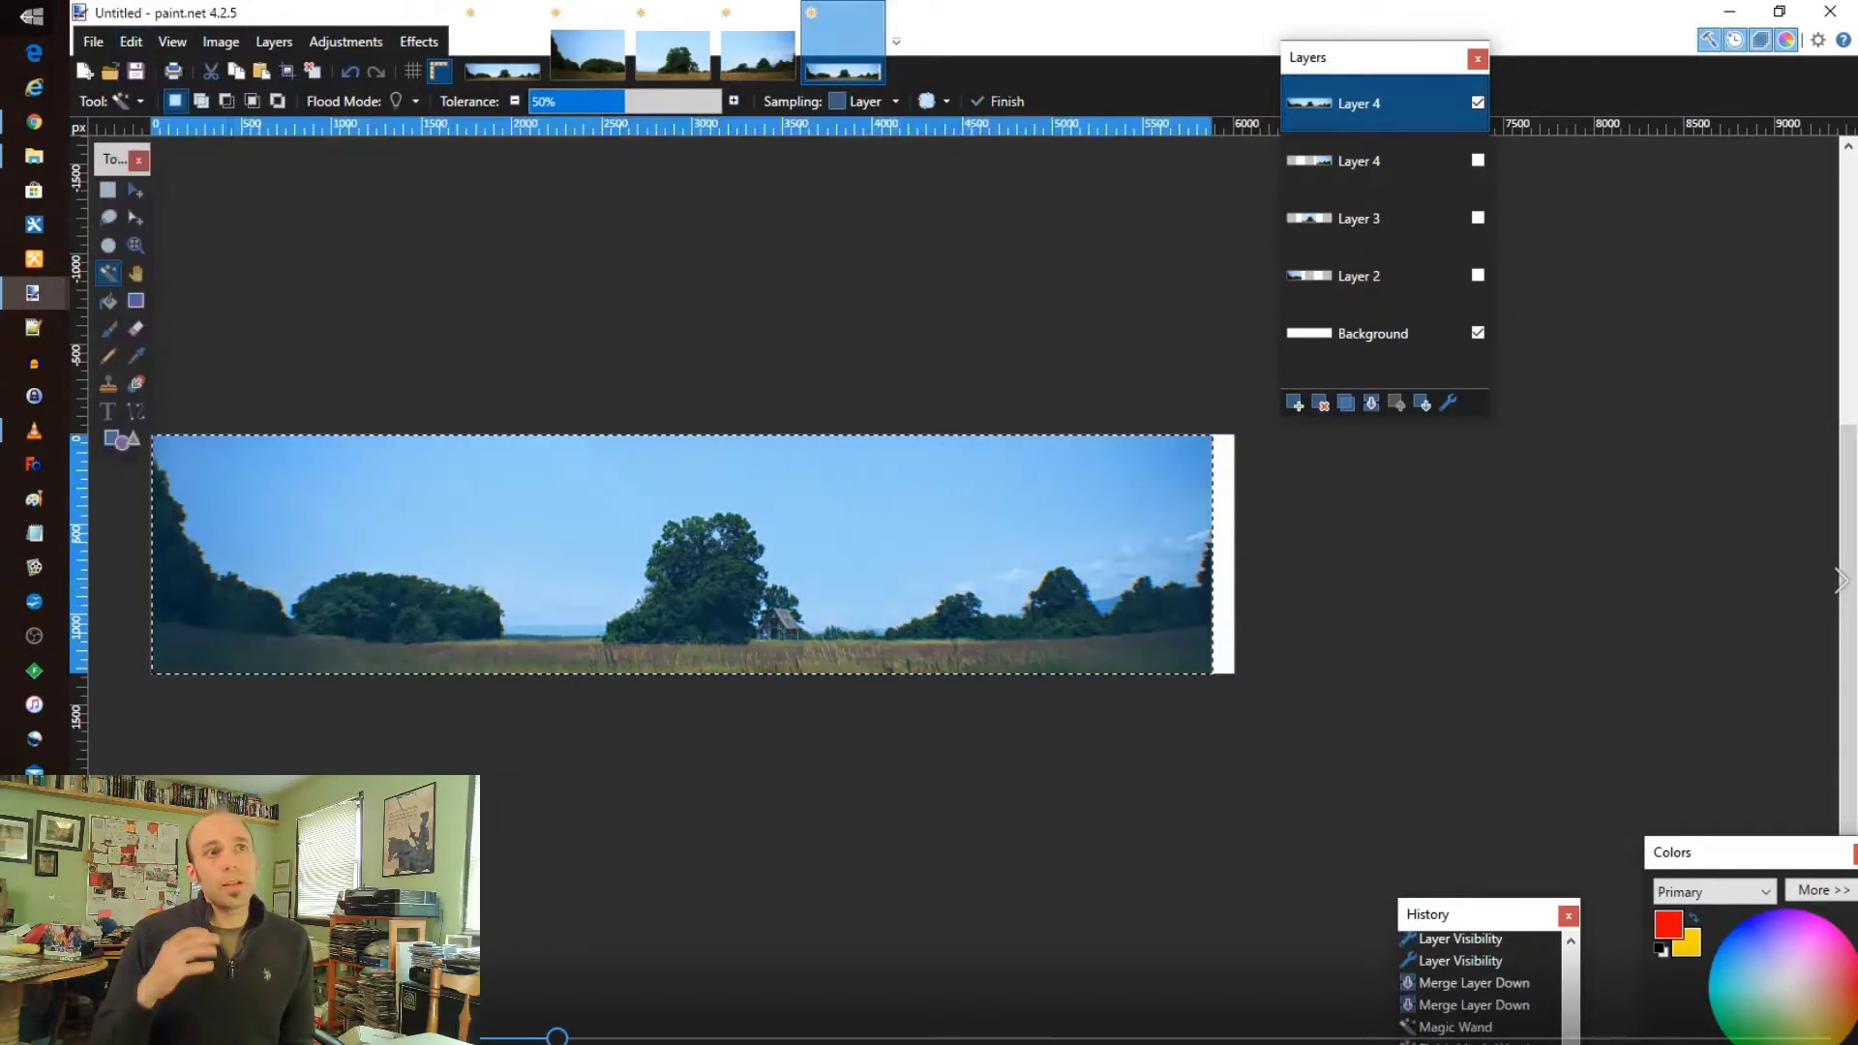
key(alt+i)
key(Return)
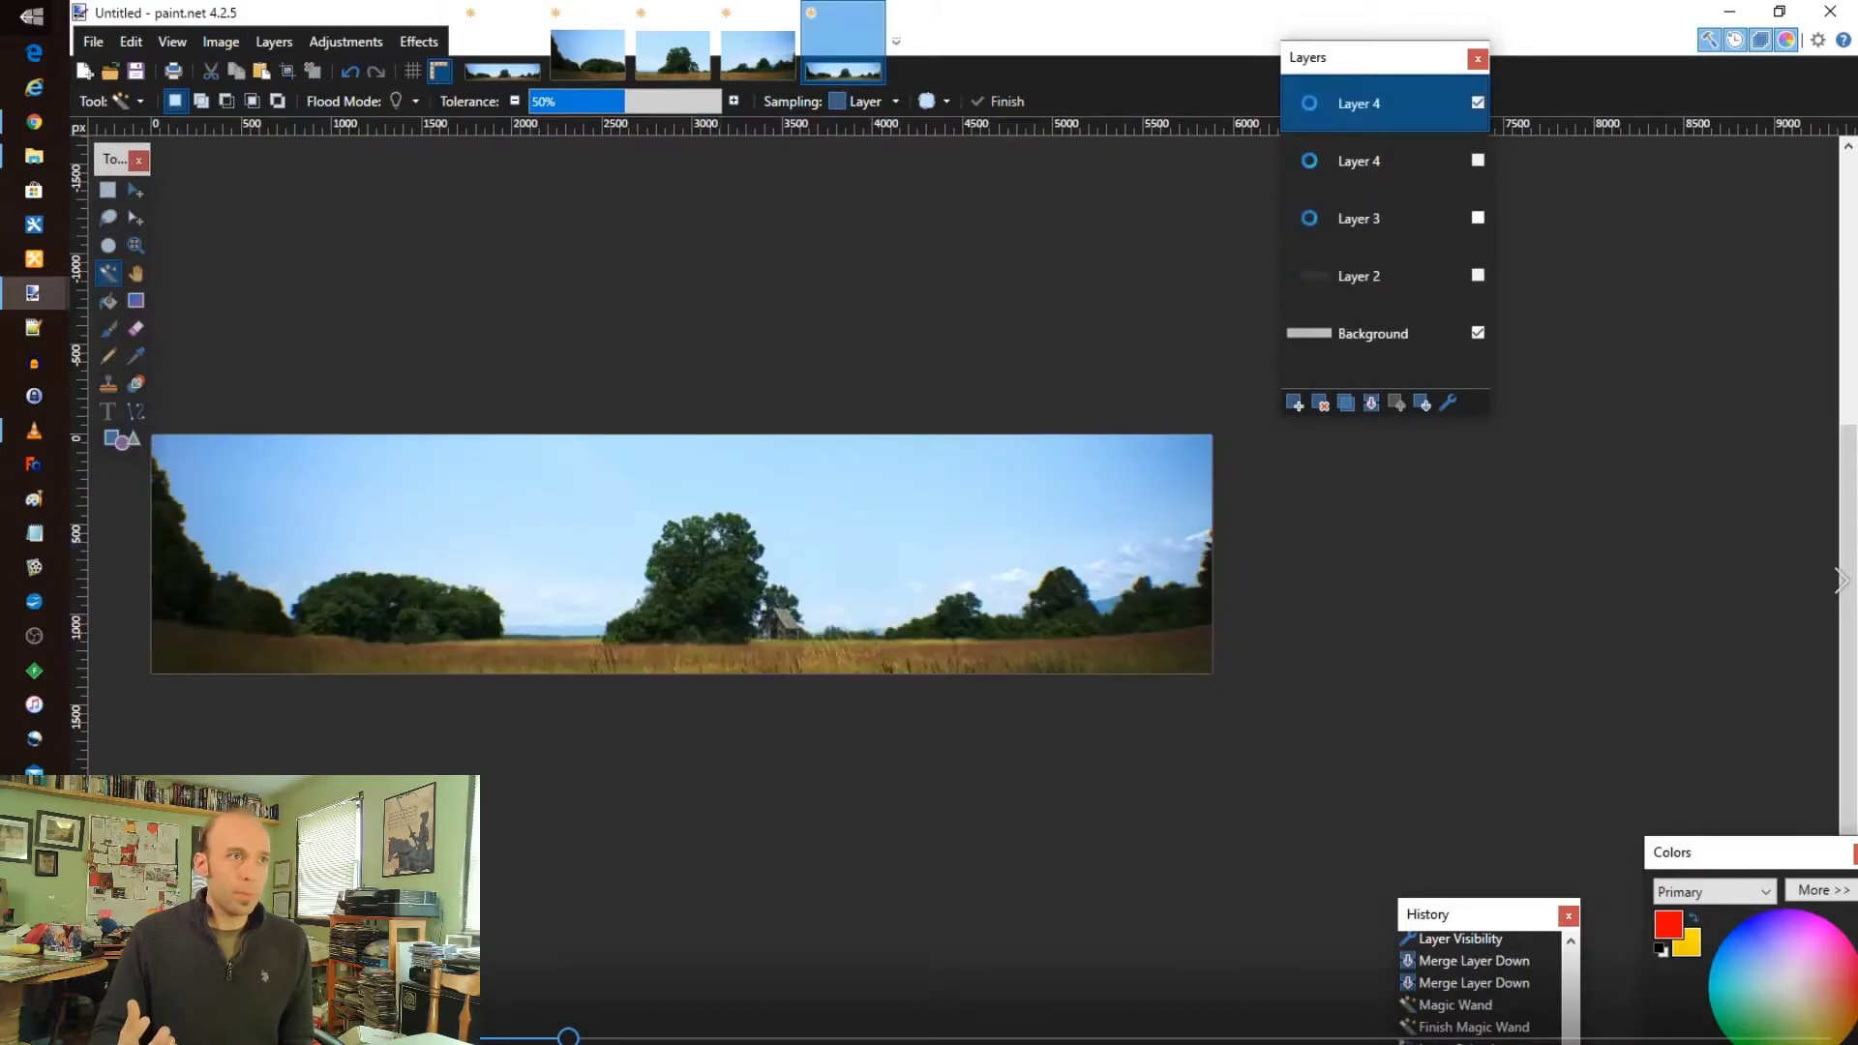
- Examine the cropped panorama up close, especially the vertical seam at the edge of the left tree group
scroll(537, 586, up, 7)
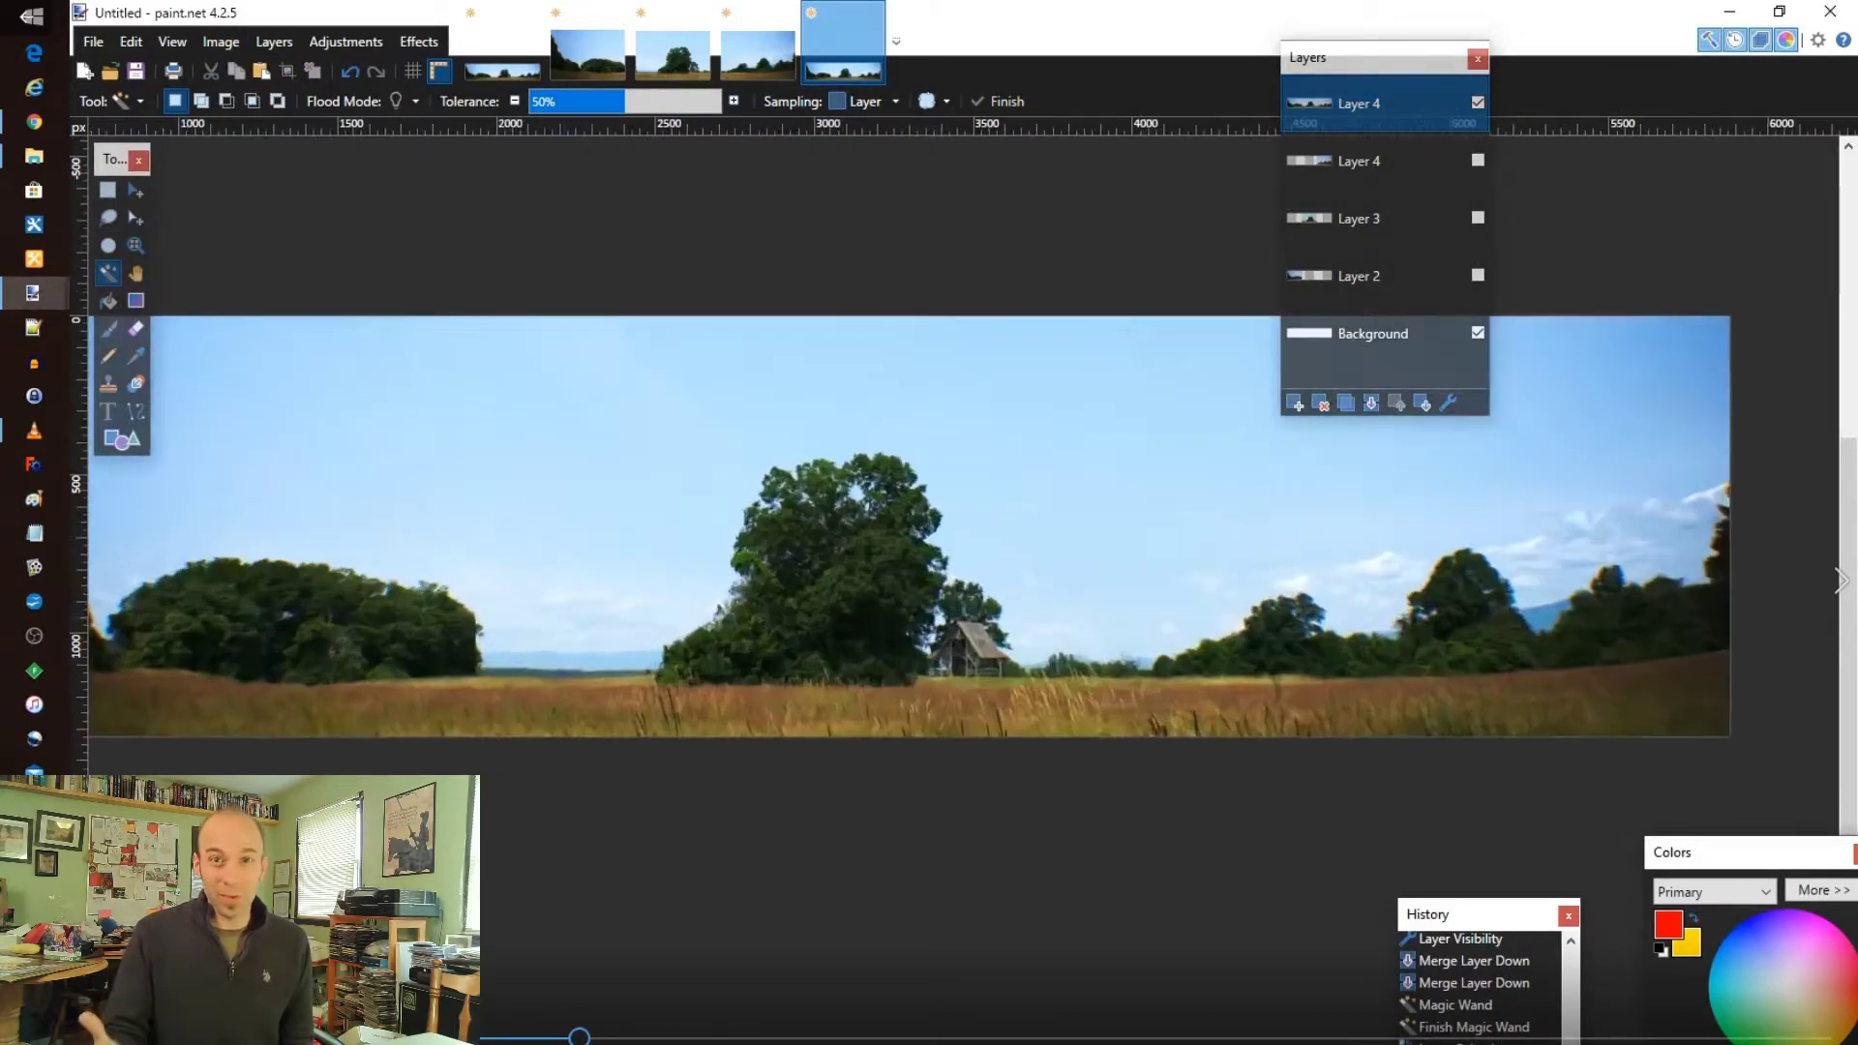
scroll(1267, 689, up, 6)
scroll(896, 704, down, 5)
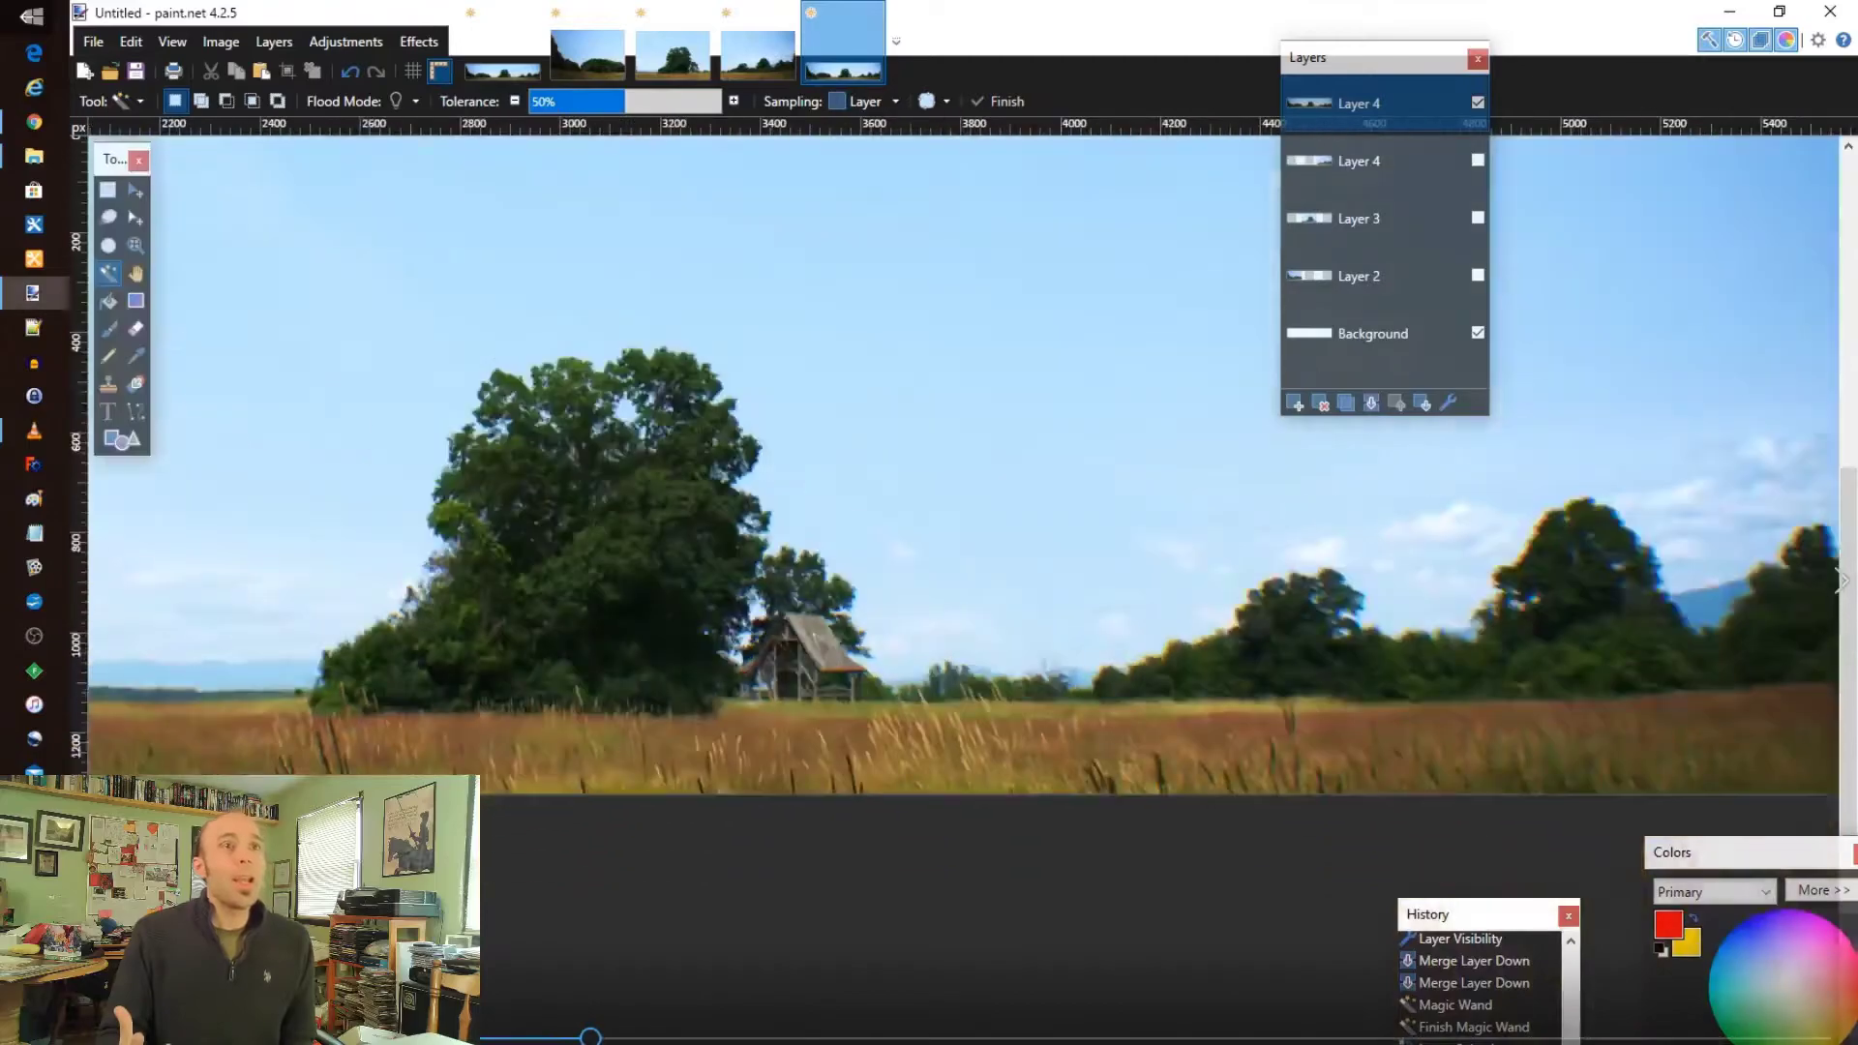
key(m)
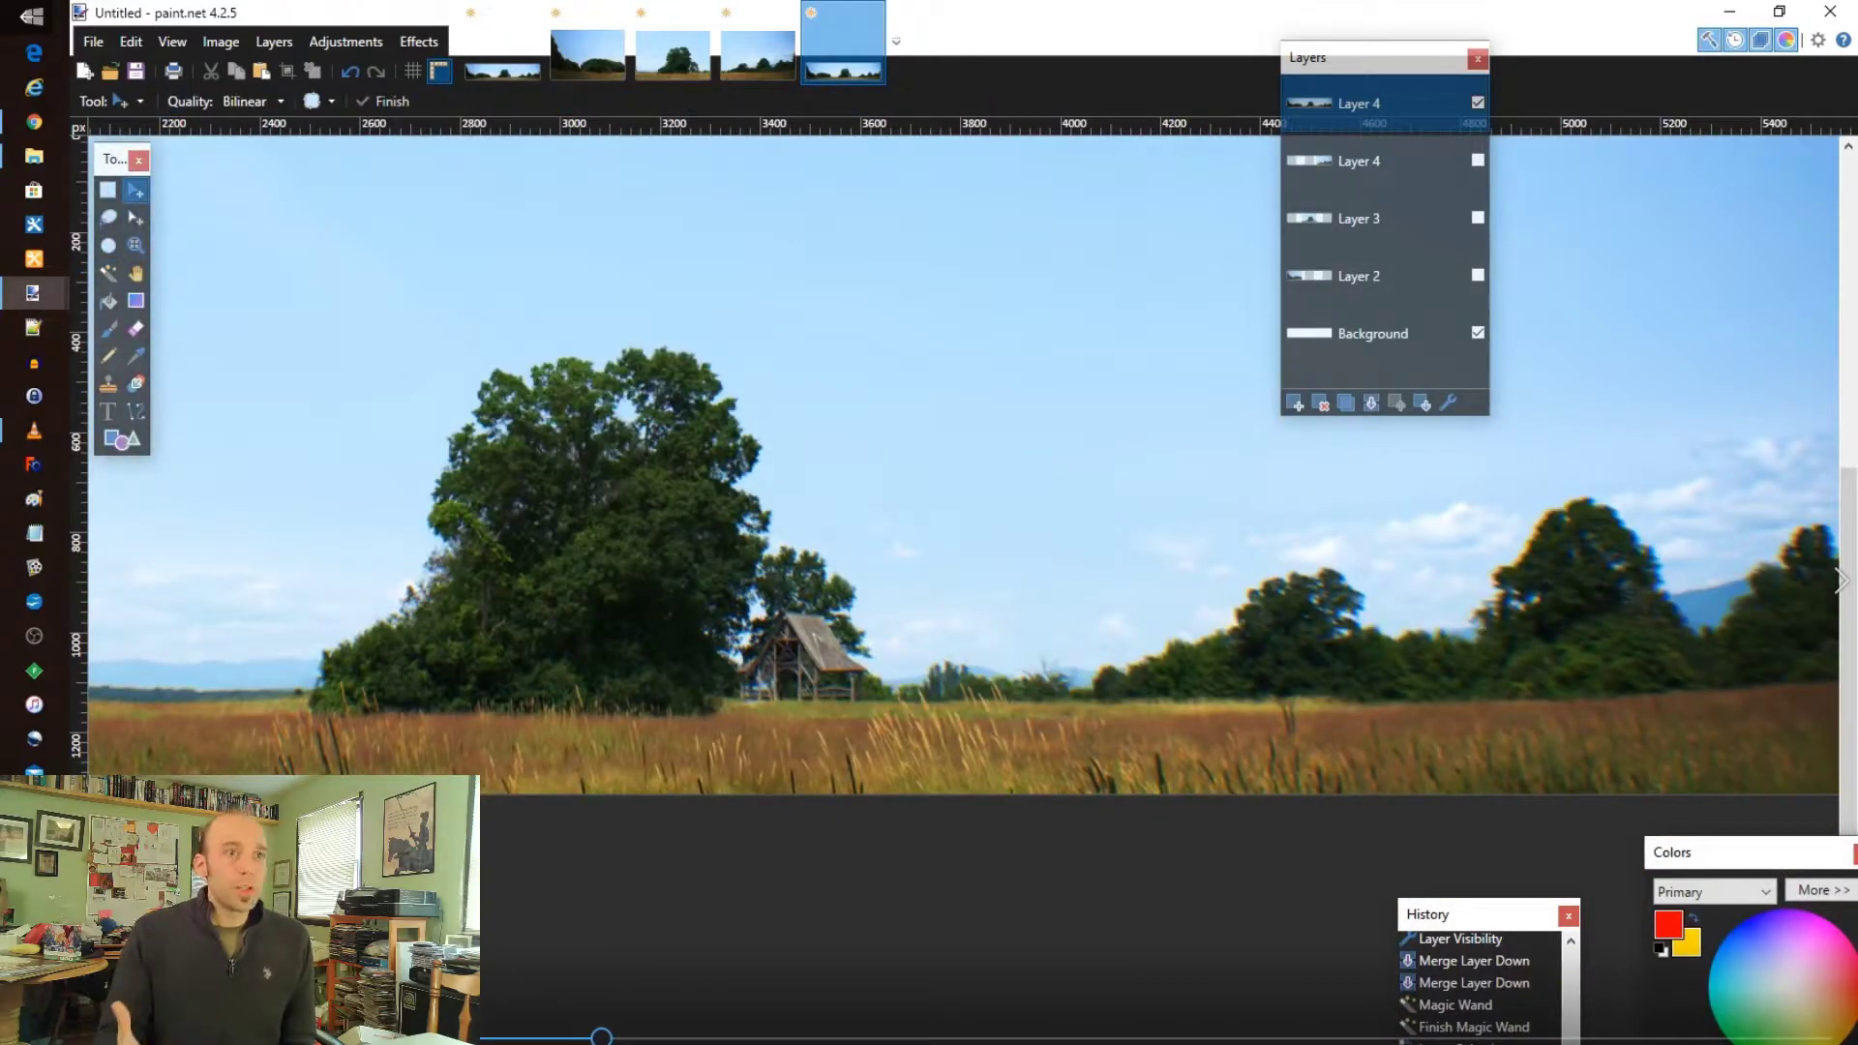
scroll(962, 464, left, 3)
scroll(963, 465, up, 3)
scroll(579, 504, down, 4)
scroll(573, 513, up, 8)
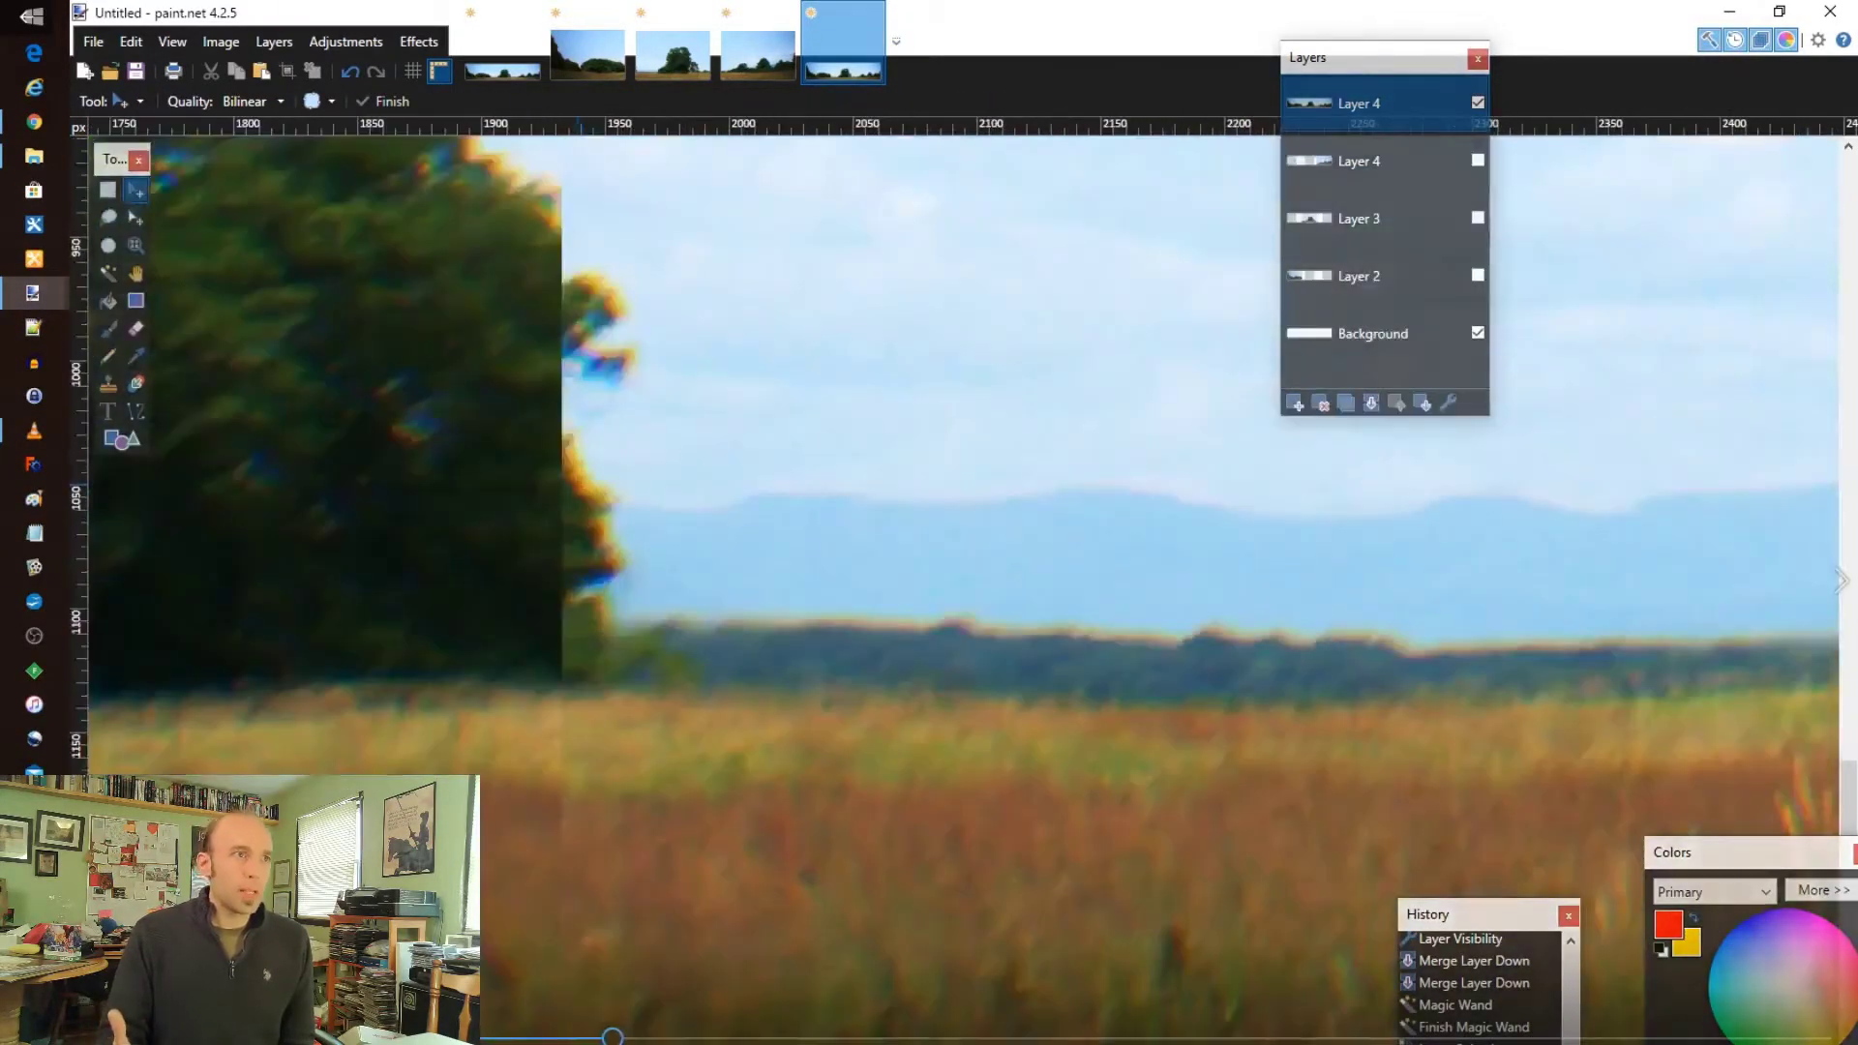
scroll(964, 580, up, 3)
scroll(964, 580, down, 1)
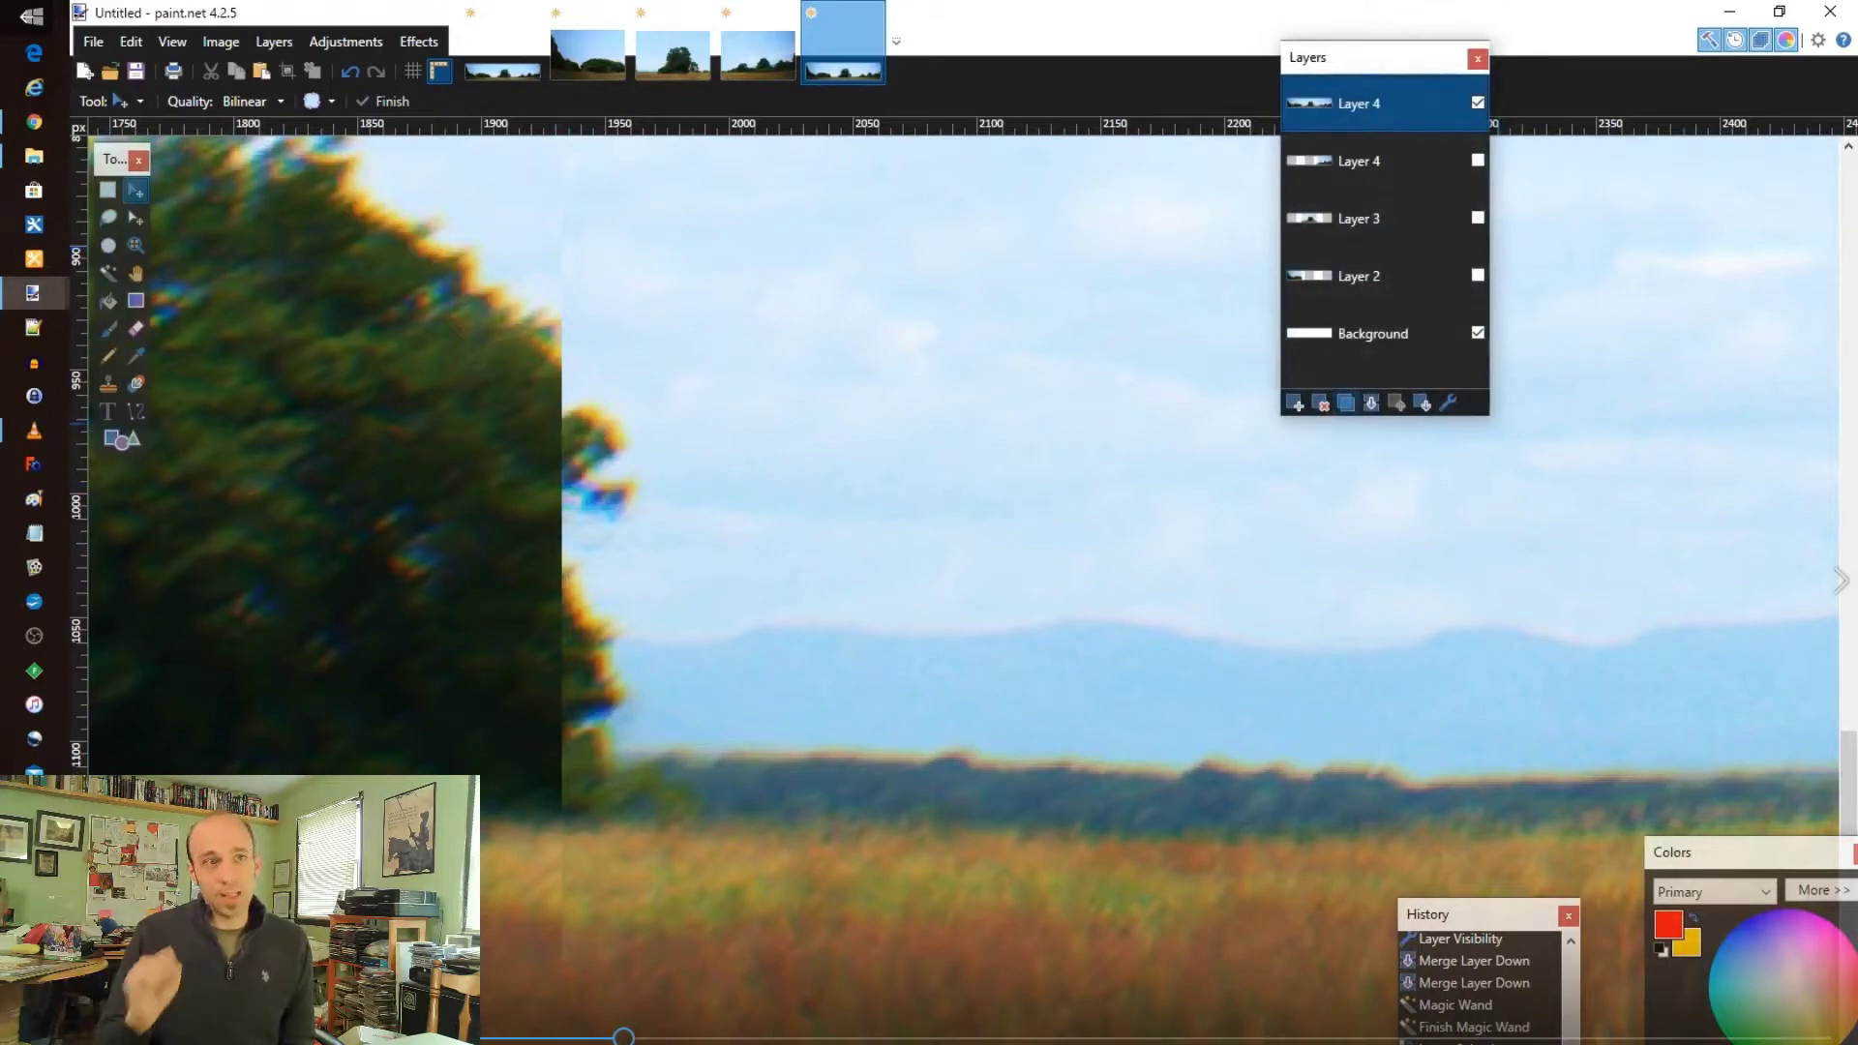
- Duplicate the merged panorama layer, hide its original, and move the Layers window clear of the seam area
click(1345, 402)
click(1458, 161)
drag(1383, 57, 1608, 205)
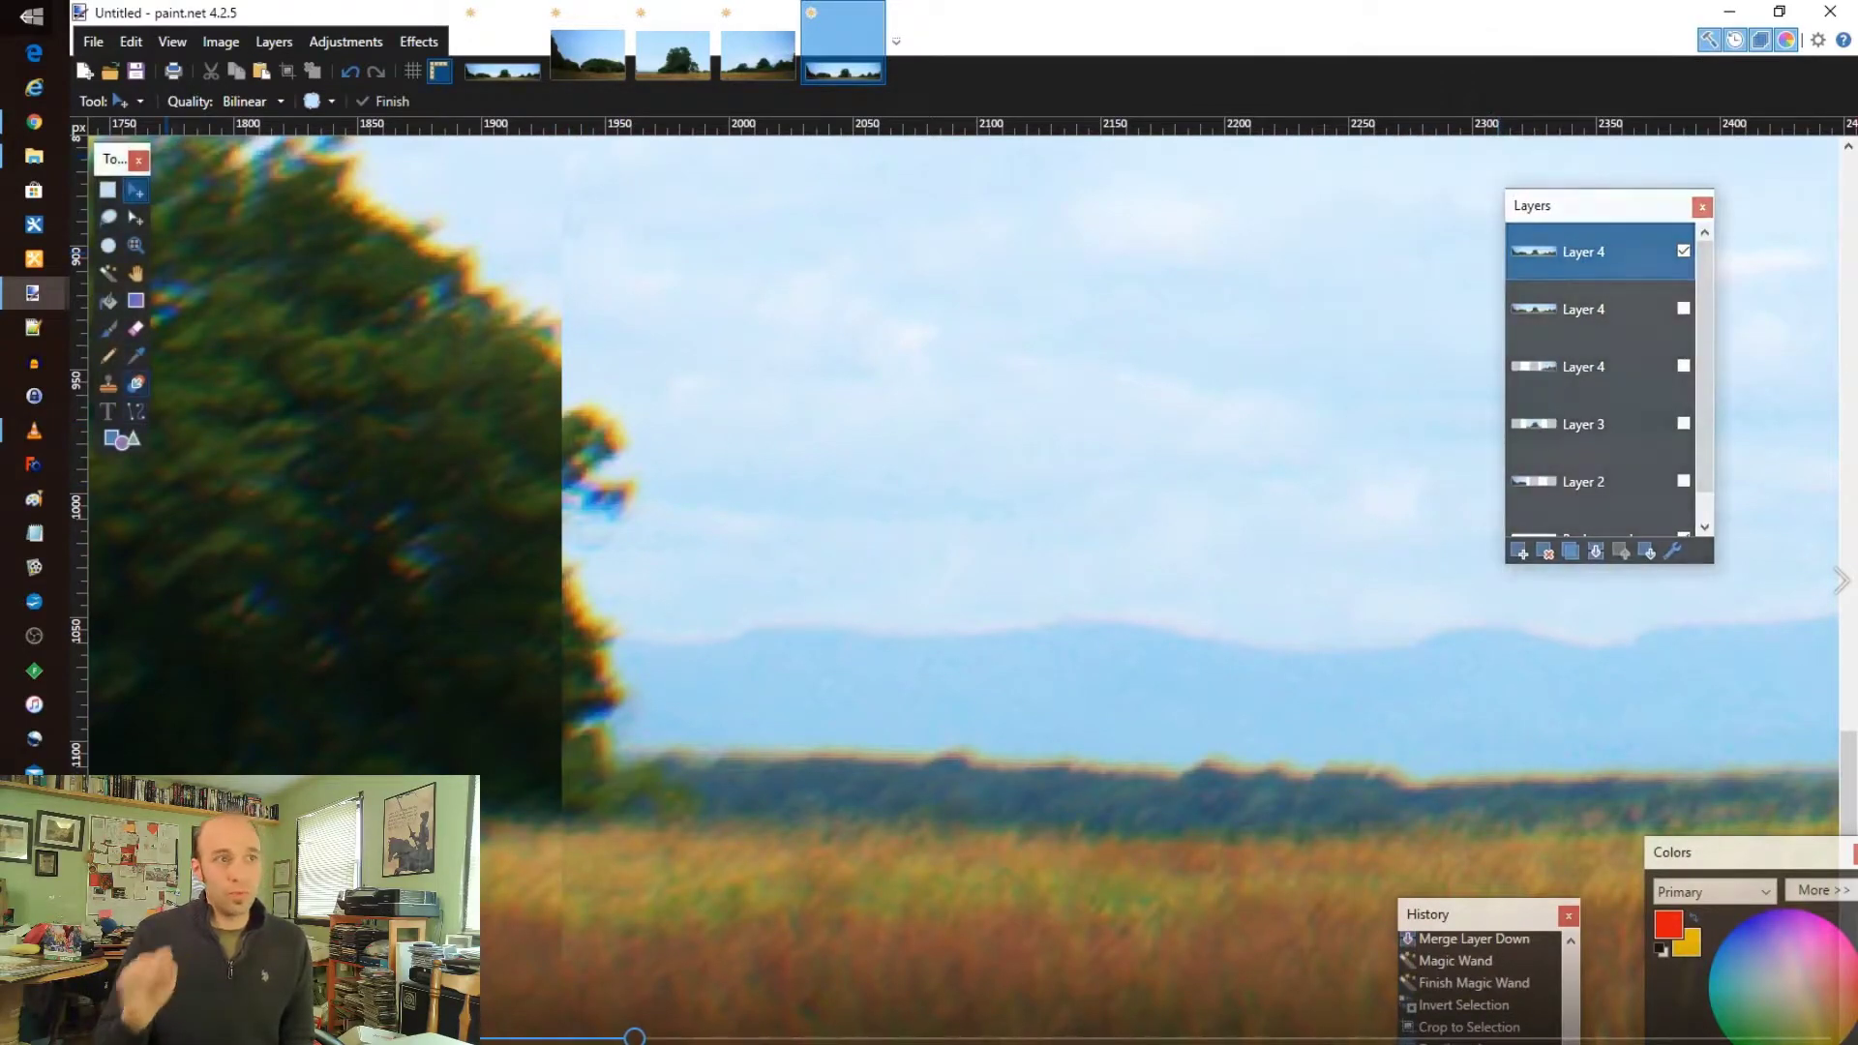
- Choose the Clone Stamp and set its brush width to 50
click(108, 383)
scroll(491, 491, down, 1)
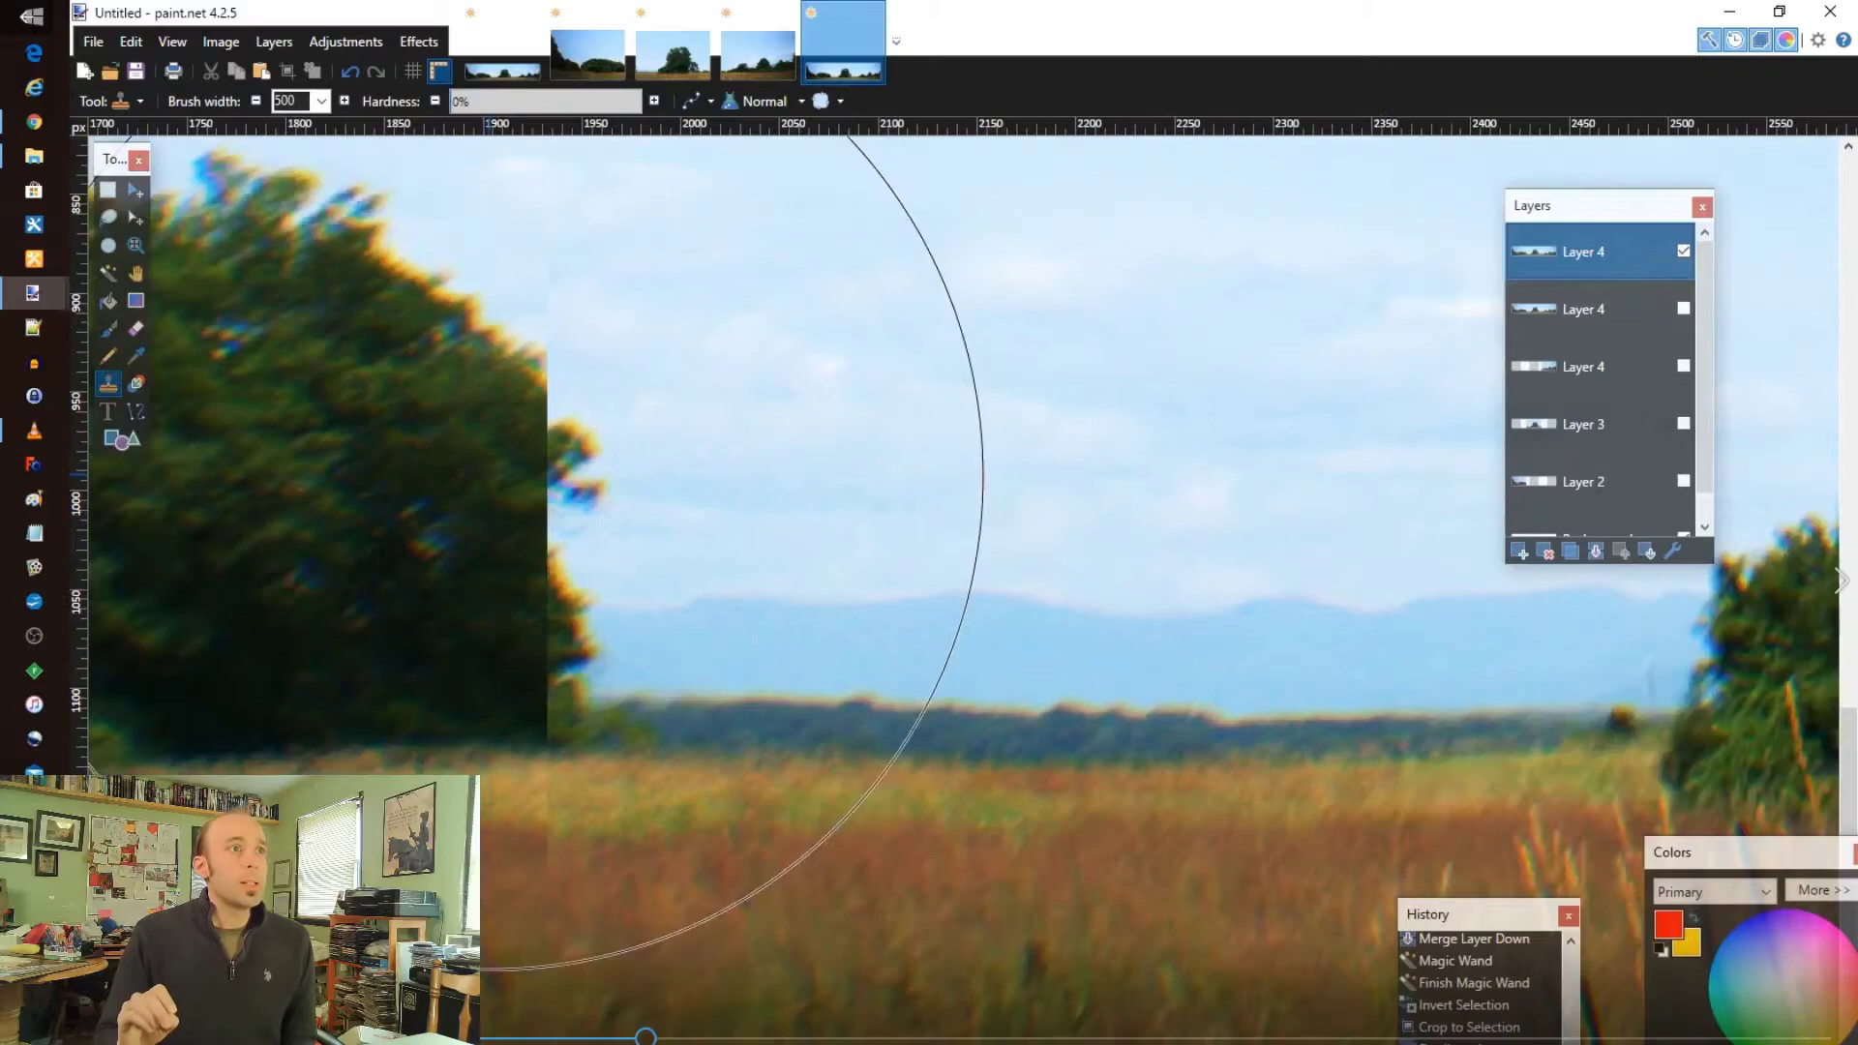
click(321, 101)
text(50)
key(Return)
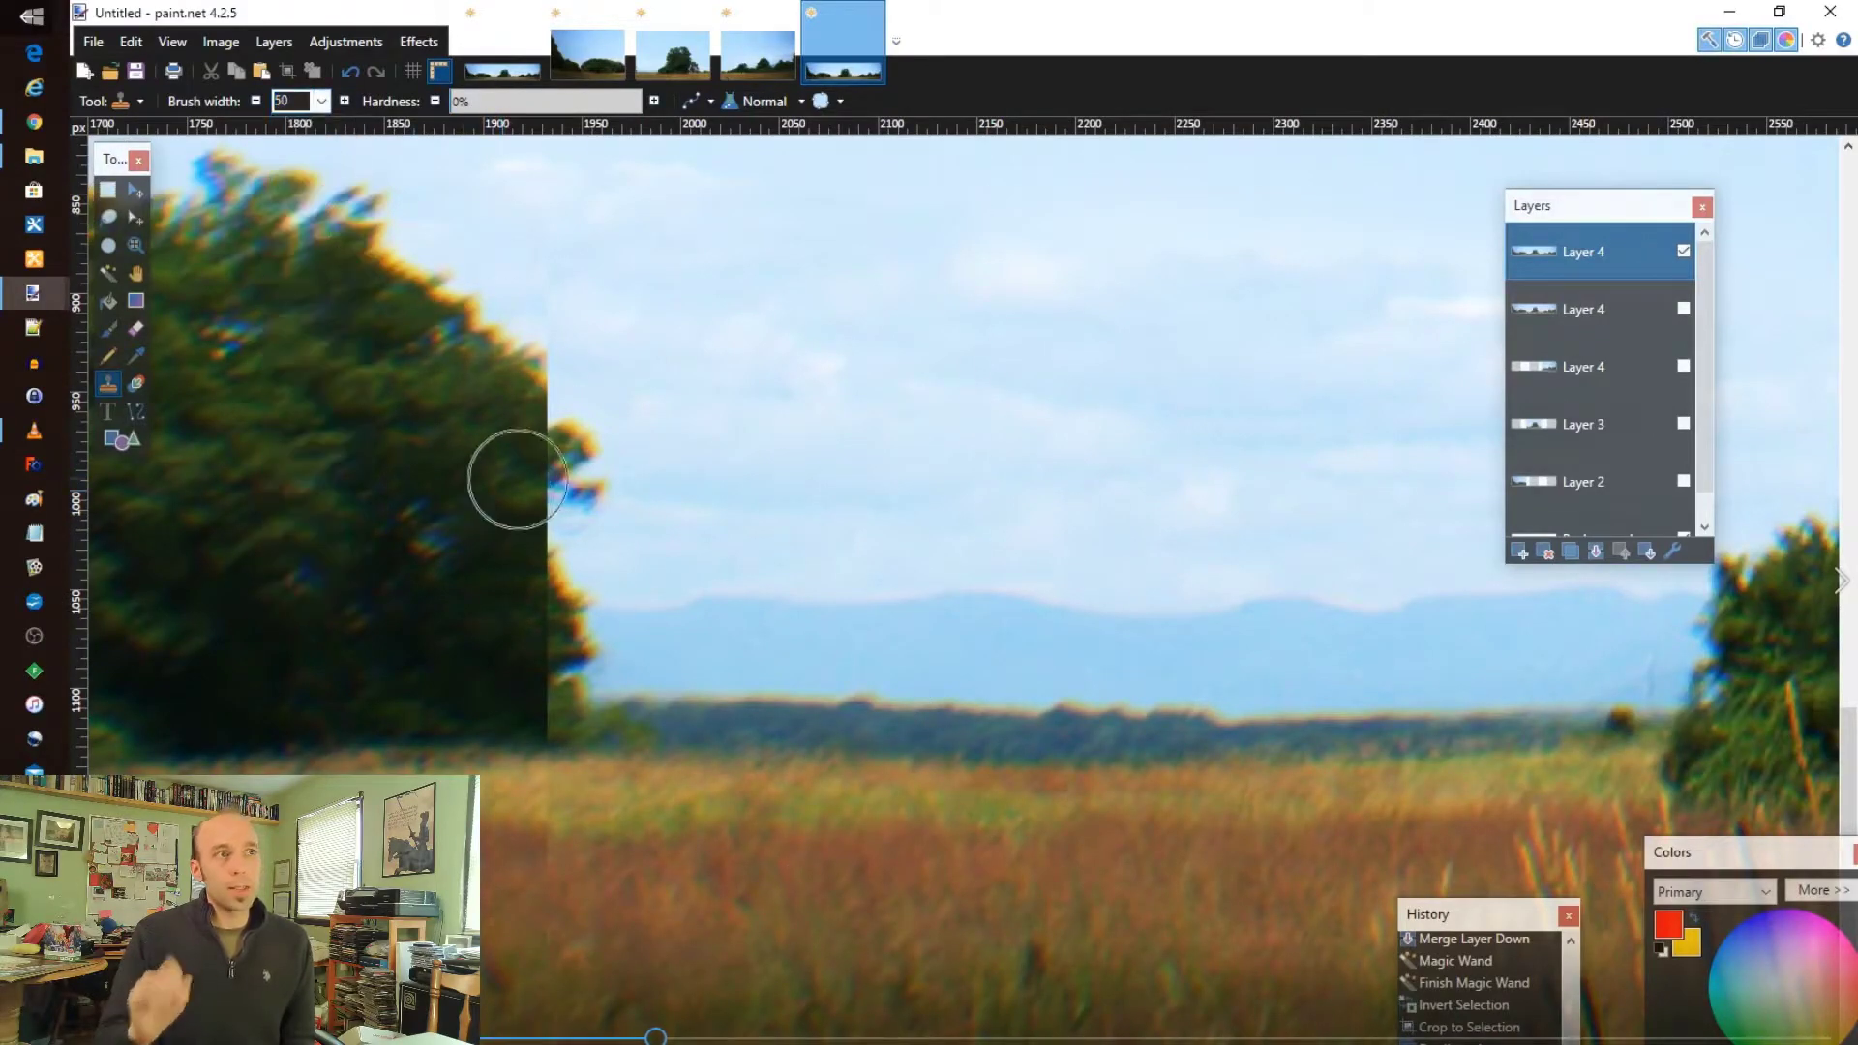
- Try a clone stroke along the seam at the left tree group's hard edge and undo it
mouse_move(547, 409)
mouse_down()
mouse_move(713, 364)
mouse_move(543, 433)
mouse_move(549, 411)
mouse_move(548, 504)
mouse_up()
key(ctrl+z)
key(ctrl+z)
key(ctrl+z)
- Clone foliage and grass down along the seam at the left tree group with 36% hardness
click(519, 100)
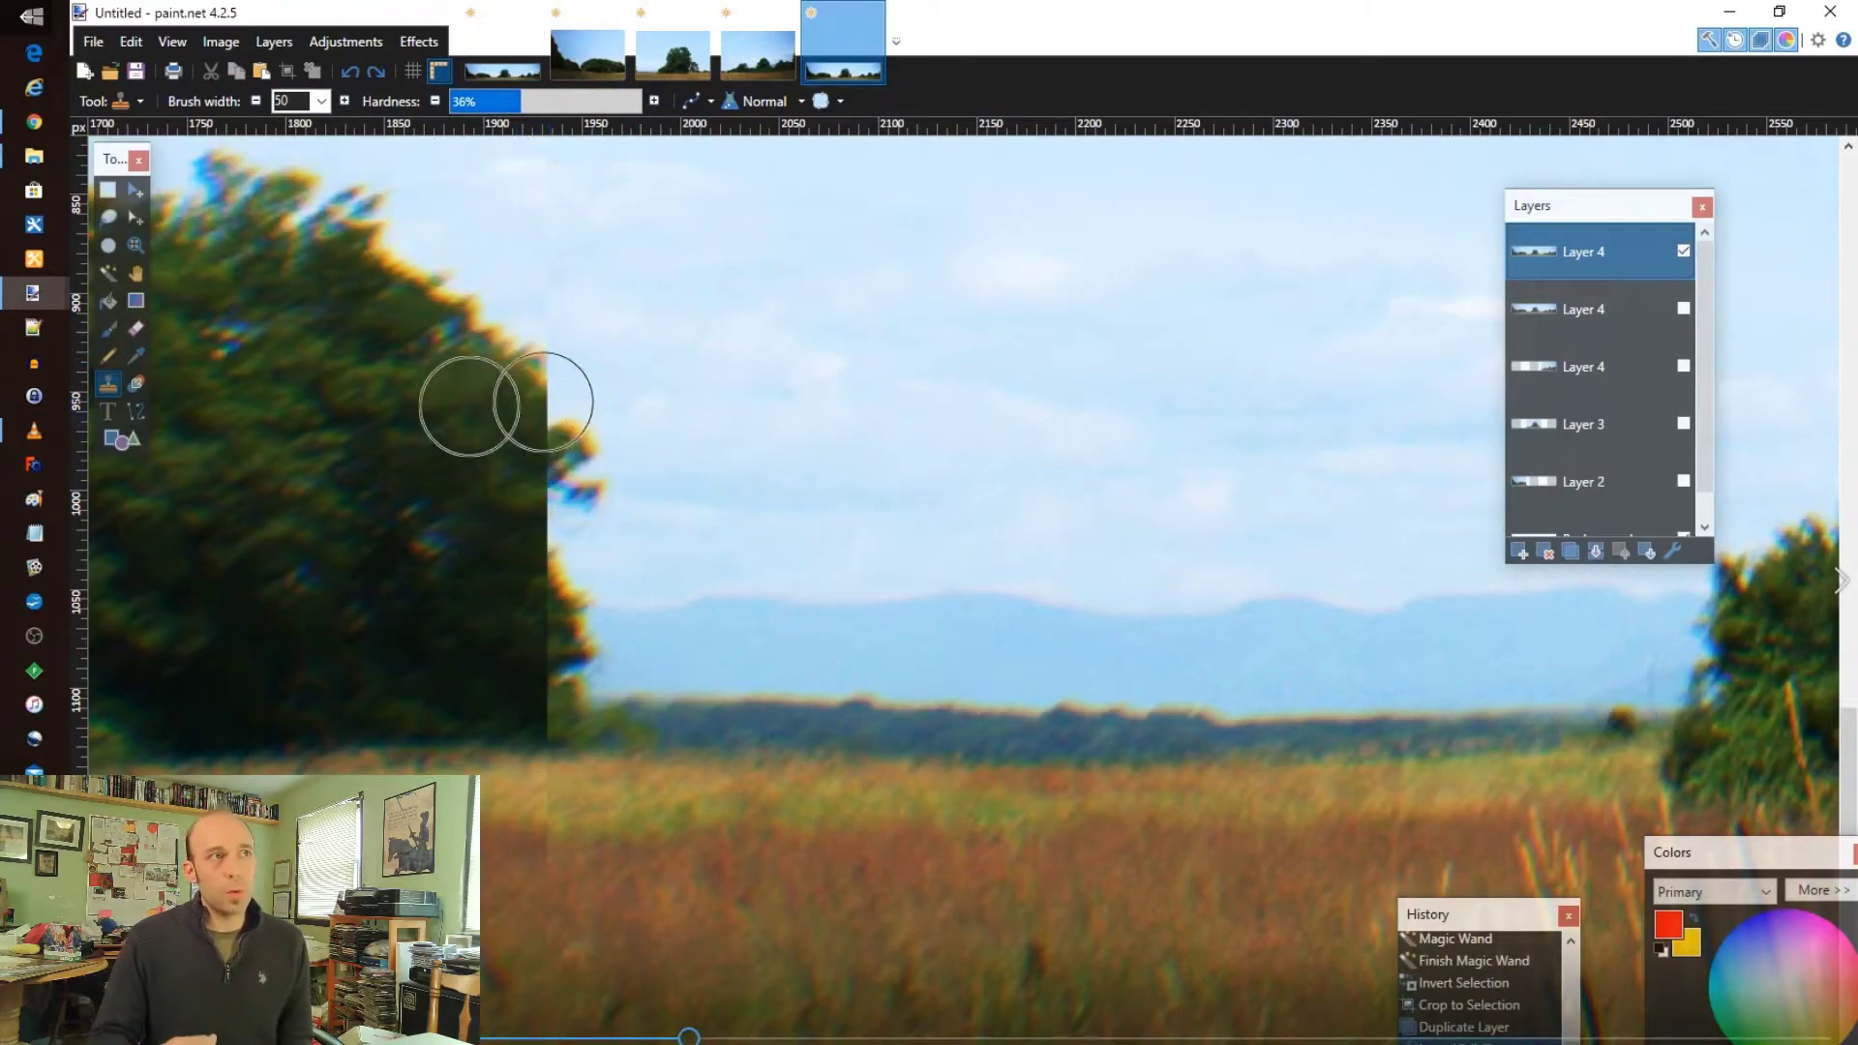
mouse_move(543, 402)
mouse_down()
mouse_move(557, 601)
mouse_move(561, 571)
mouse_move(591, 617)
mouse_move(541, 712)
mouse_move(731, 687)
mouse_move(505, 776)
mouse_move(474, 764)
mouse_move(527, 766)
mouse_move(542, 816)
mouse_up()
drag(548, 912, 558, 1041)
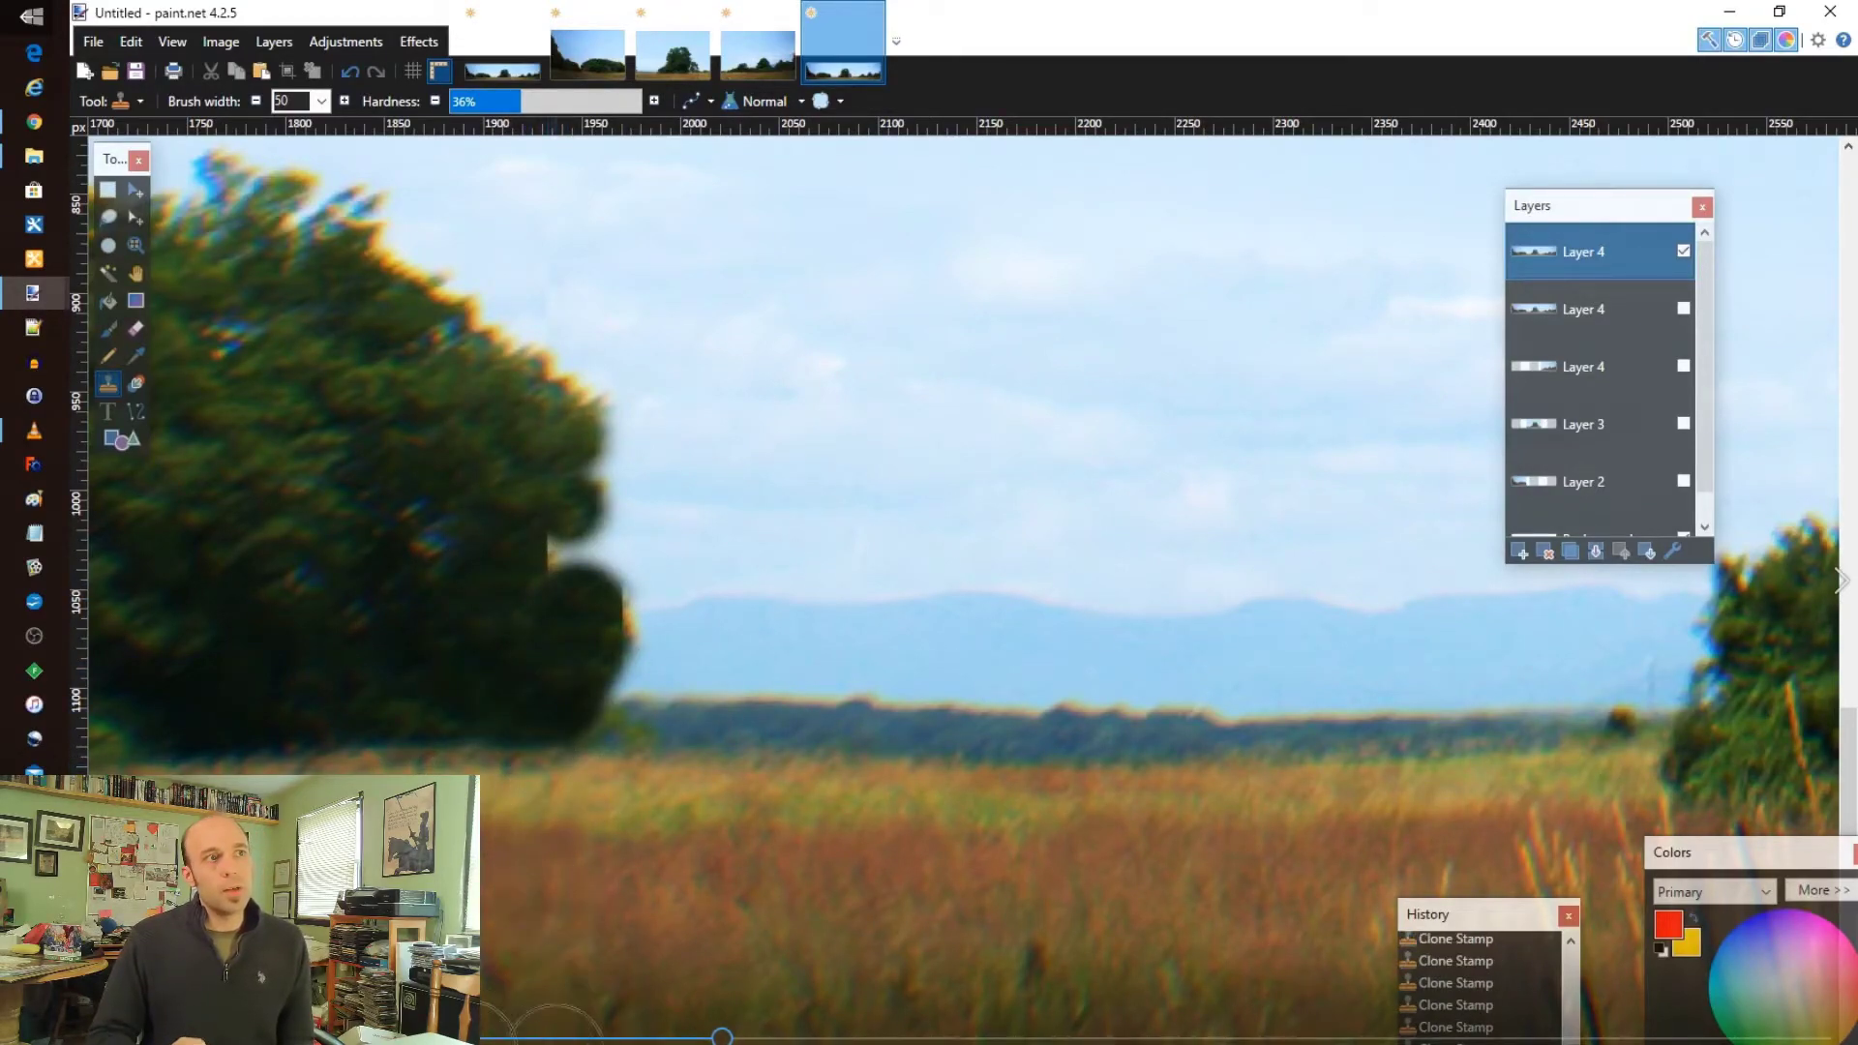
- Clone nearby grass over the vertical seam in the field using a very soft brush 85 wide
scroll(531, 579, down, 1)
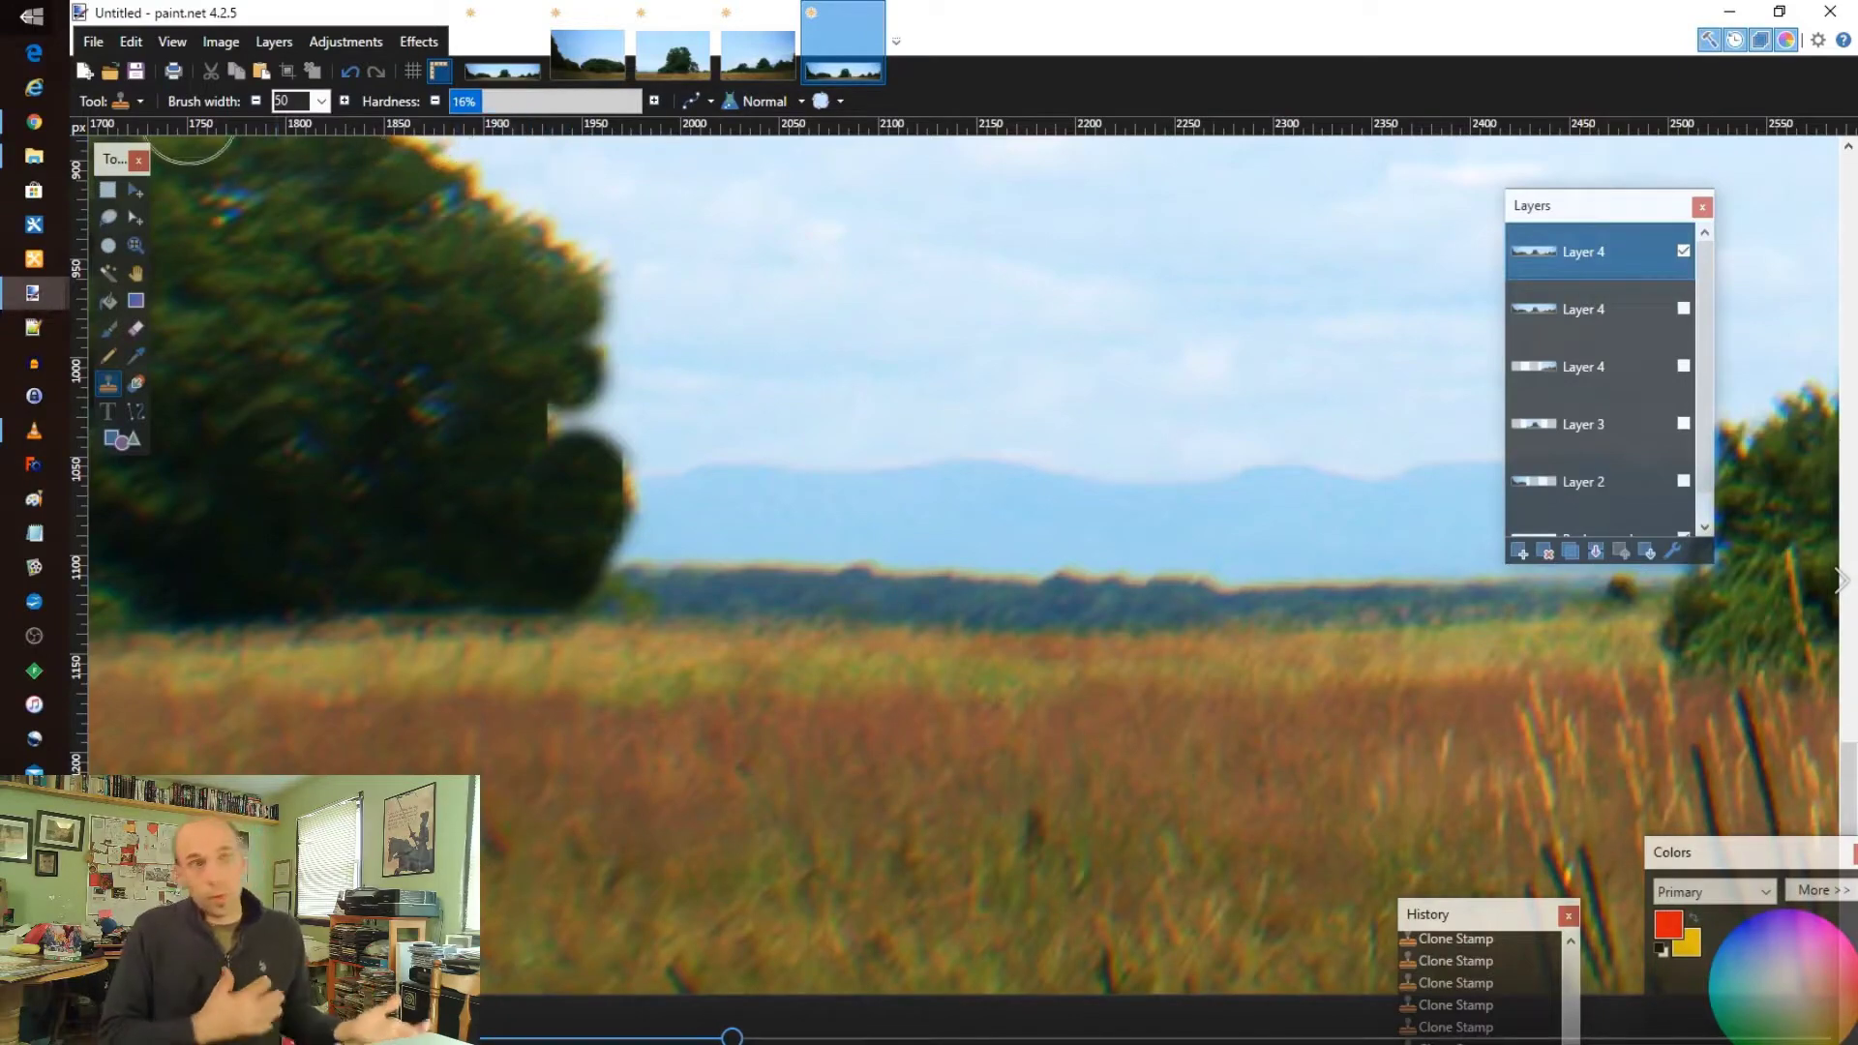
click(320, 101)
click(290, 504)
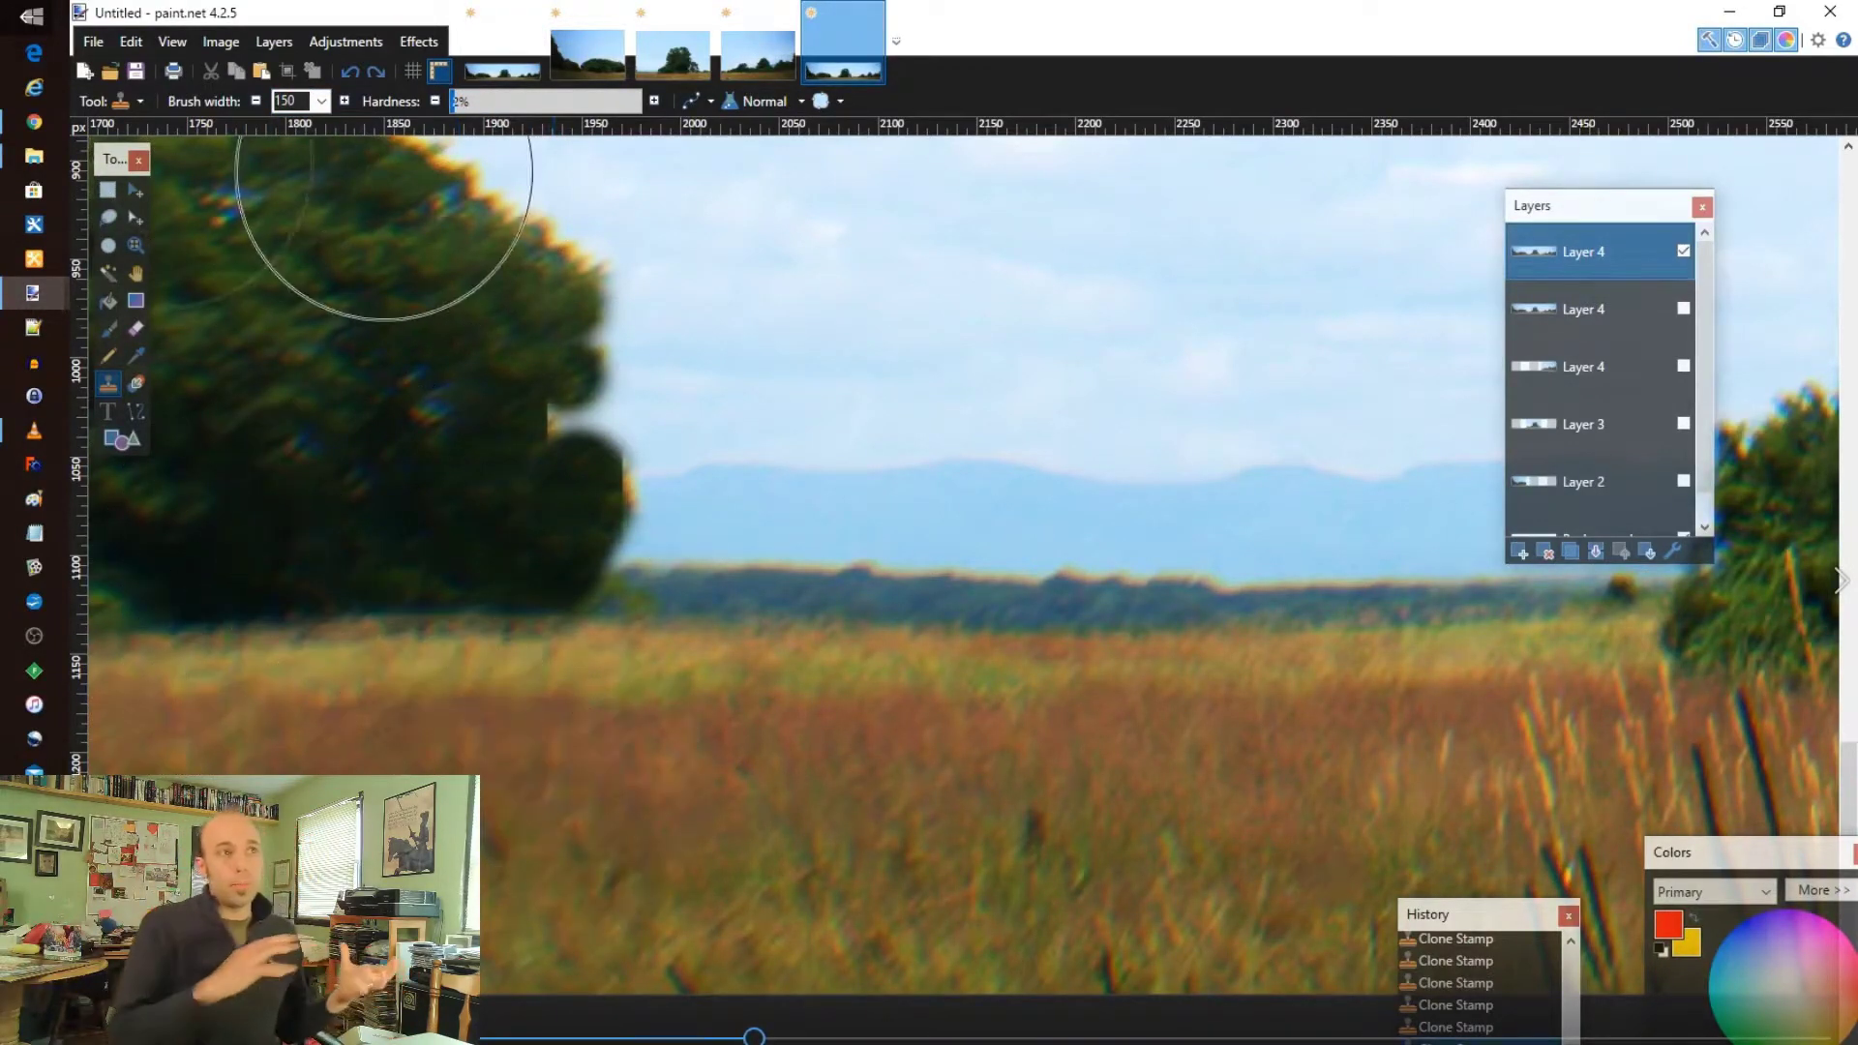
click(320, 101)
click(290, 416)
ctrl+click(392, 754)
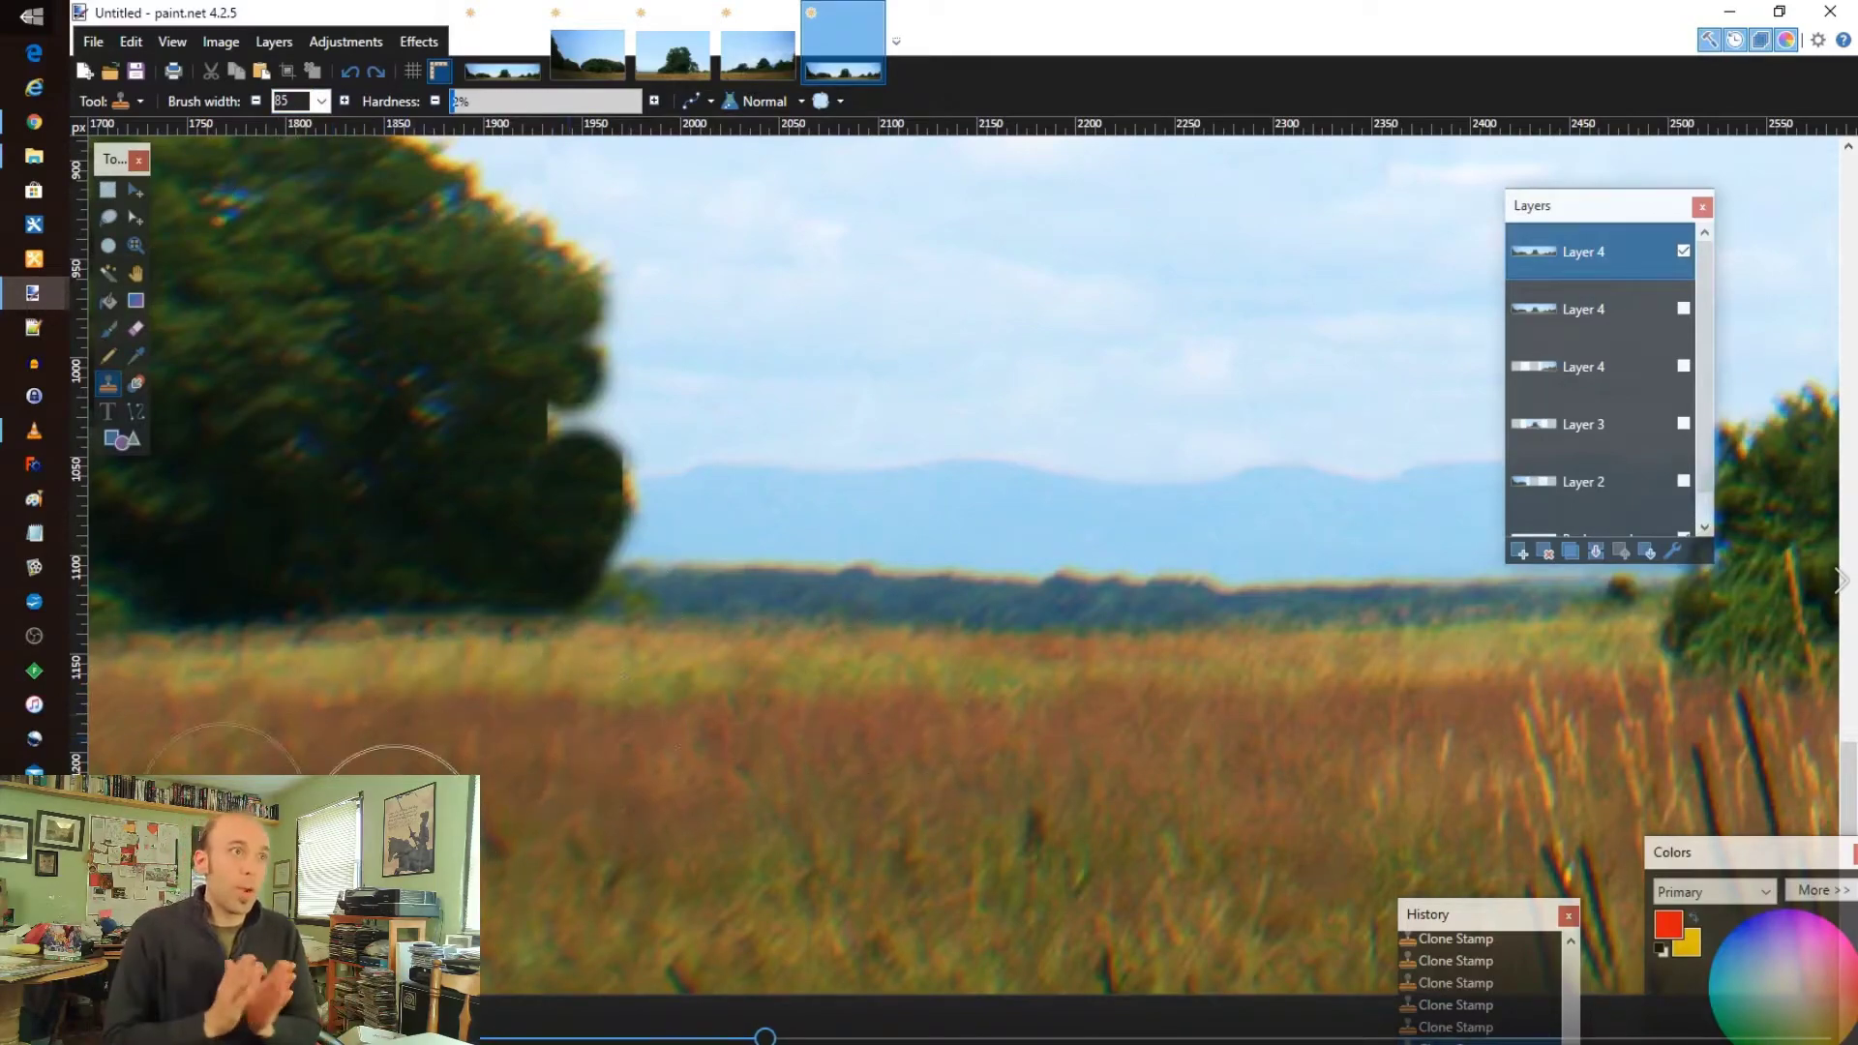
mouse_move(545, 797)
mouse_down()
mouse_move(606, 696)
mouse_move(432, 672)
mouse_up()
ctrl+click(432, 674)
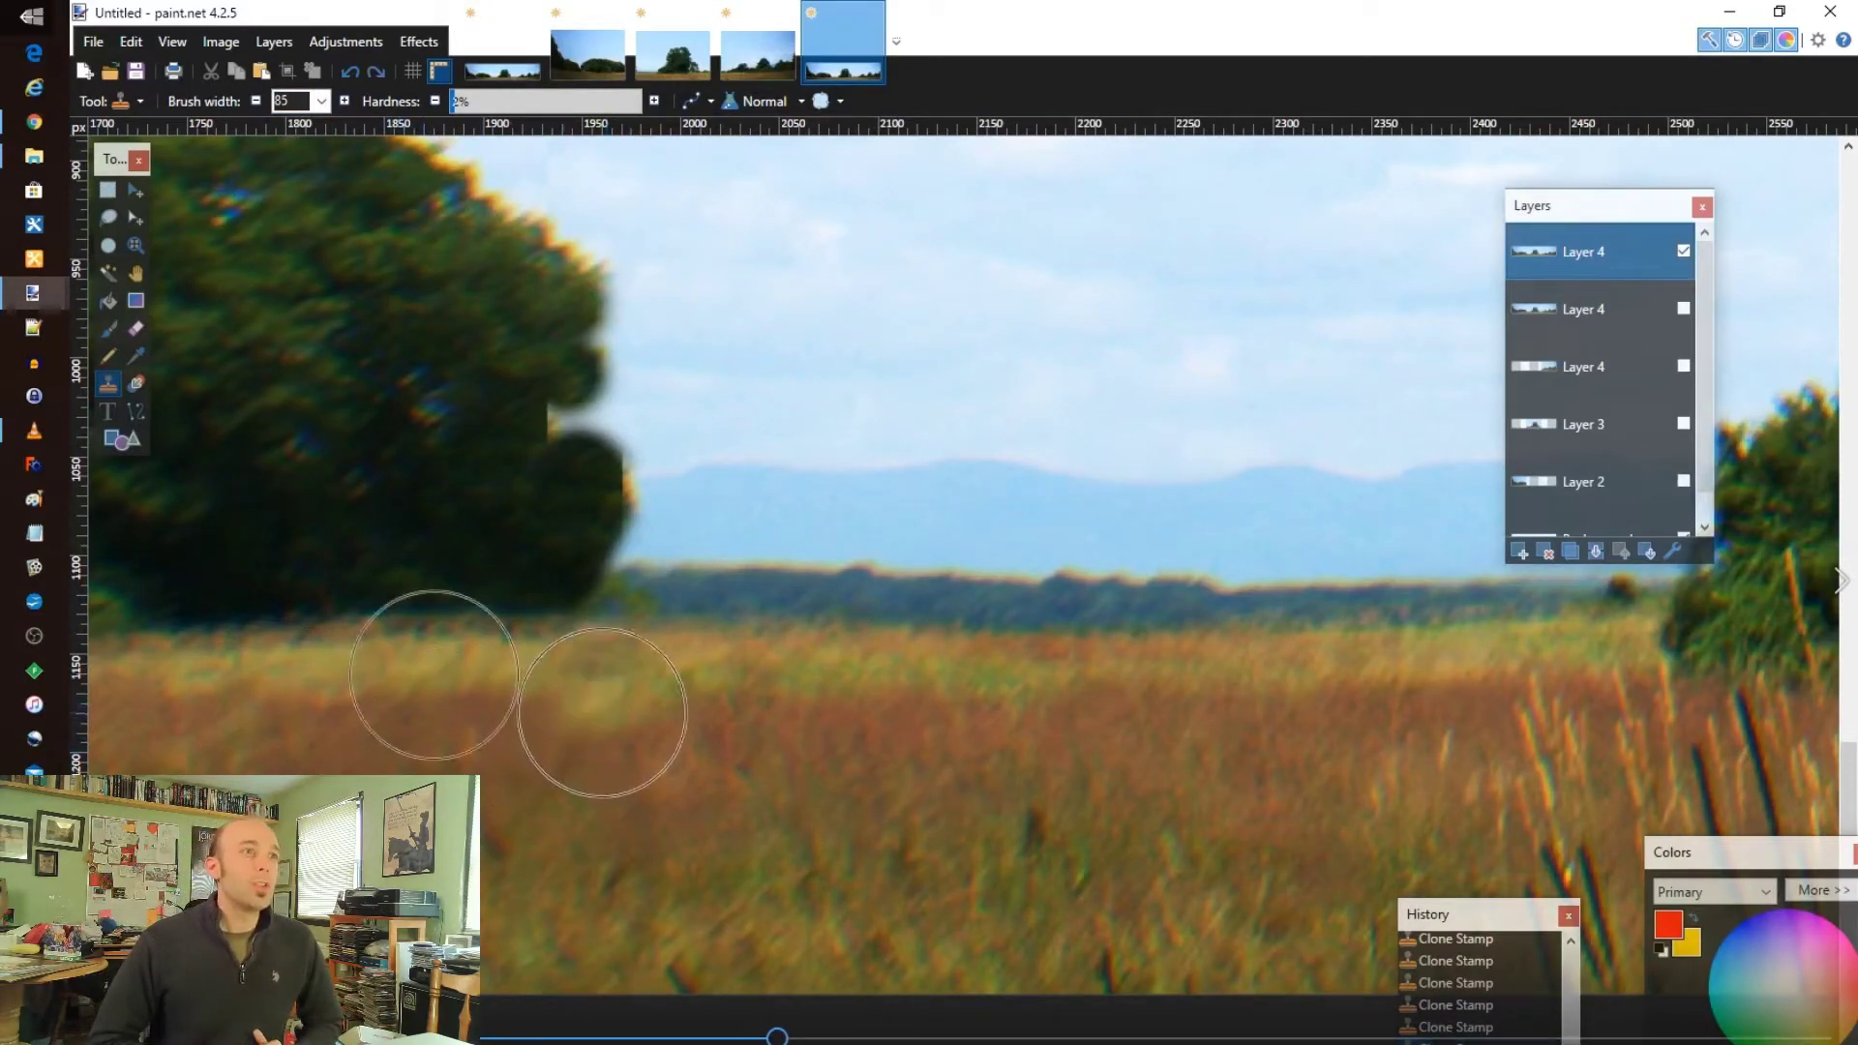
mouse_move(601, 714)
mouse_down()
mouse_move(873, 753)
mouse_move(429, 695)
mouse_move(583, 696)
mouse_move(392, 704)
mouse_move(672, 816)
mouse_up()
ctrl+click(412, 689)
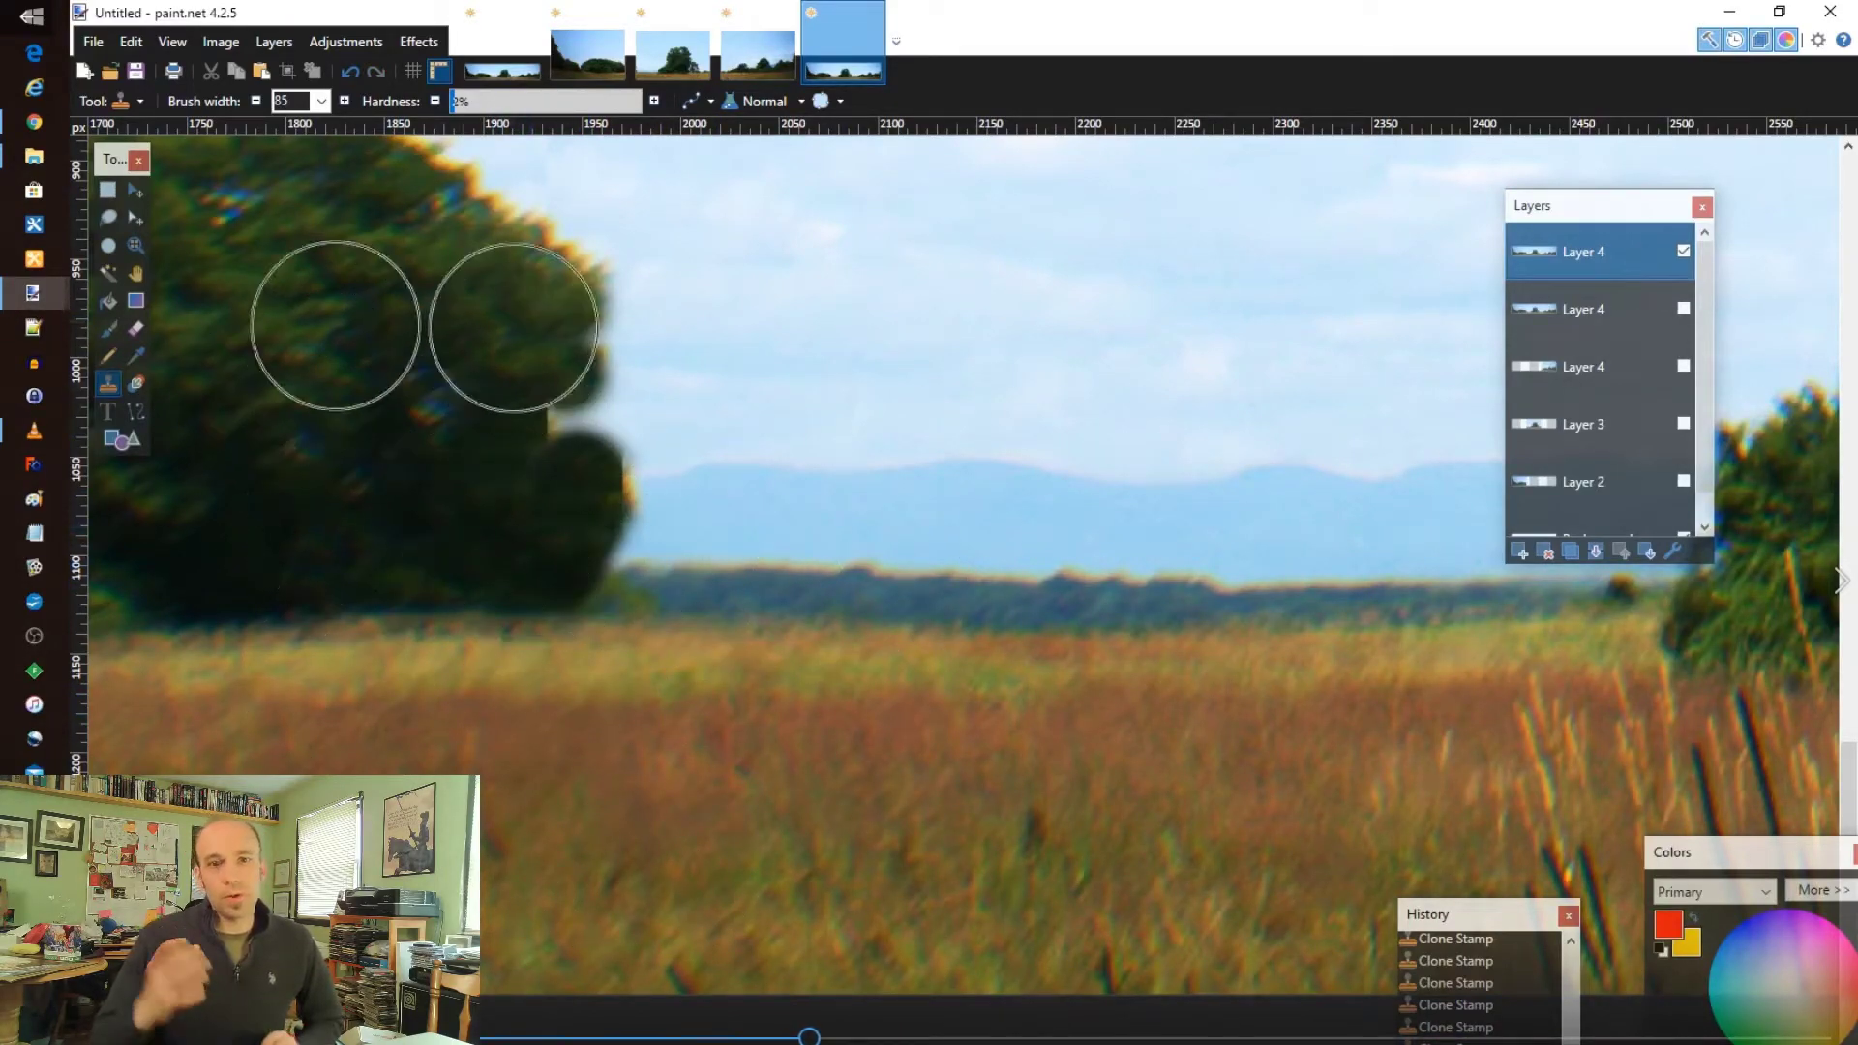
- Clone sky against the left tree group's outer edge with 99% hardness, and reduce the hardness to 42%
scroll(542, 537, down, 3)
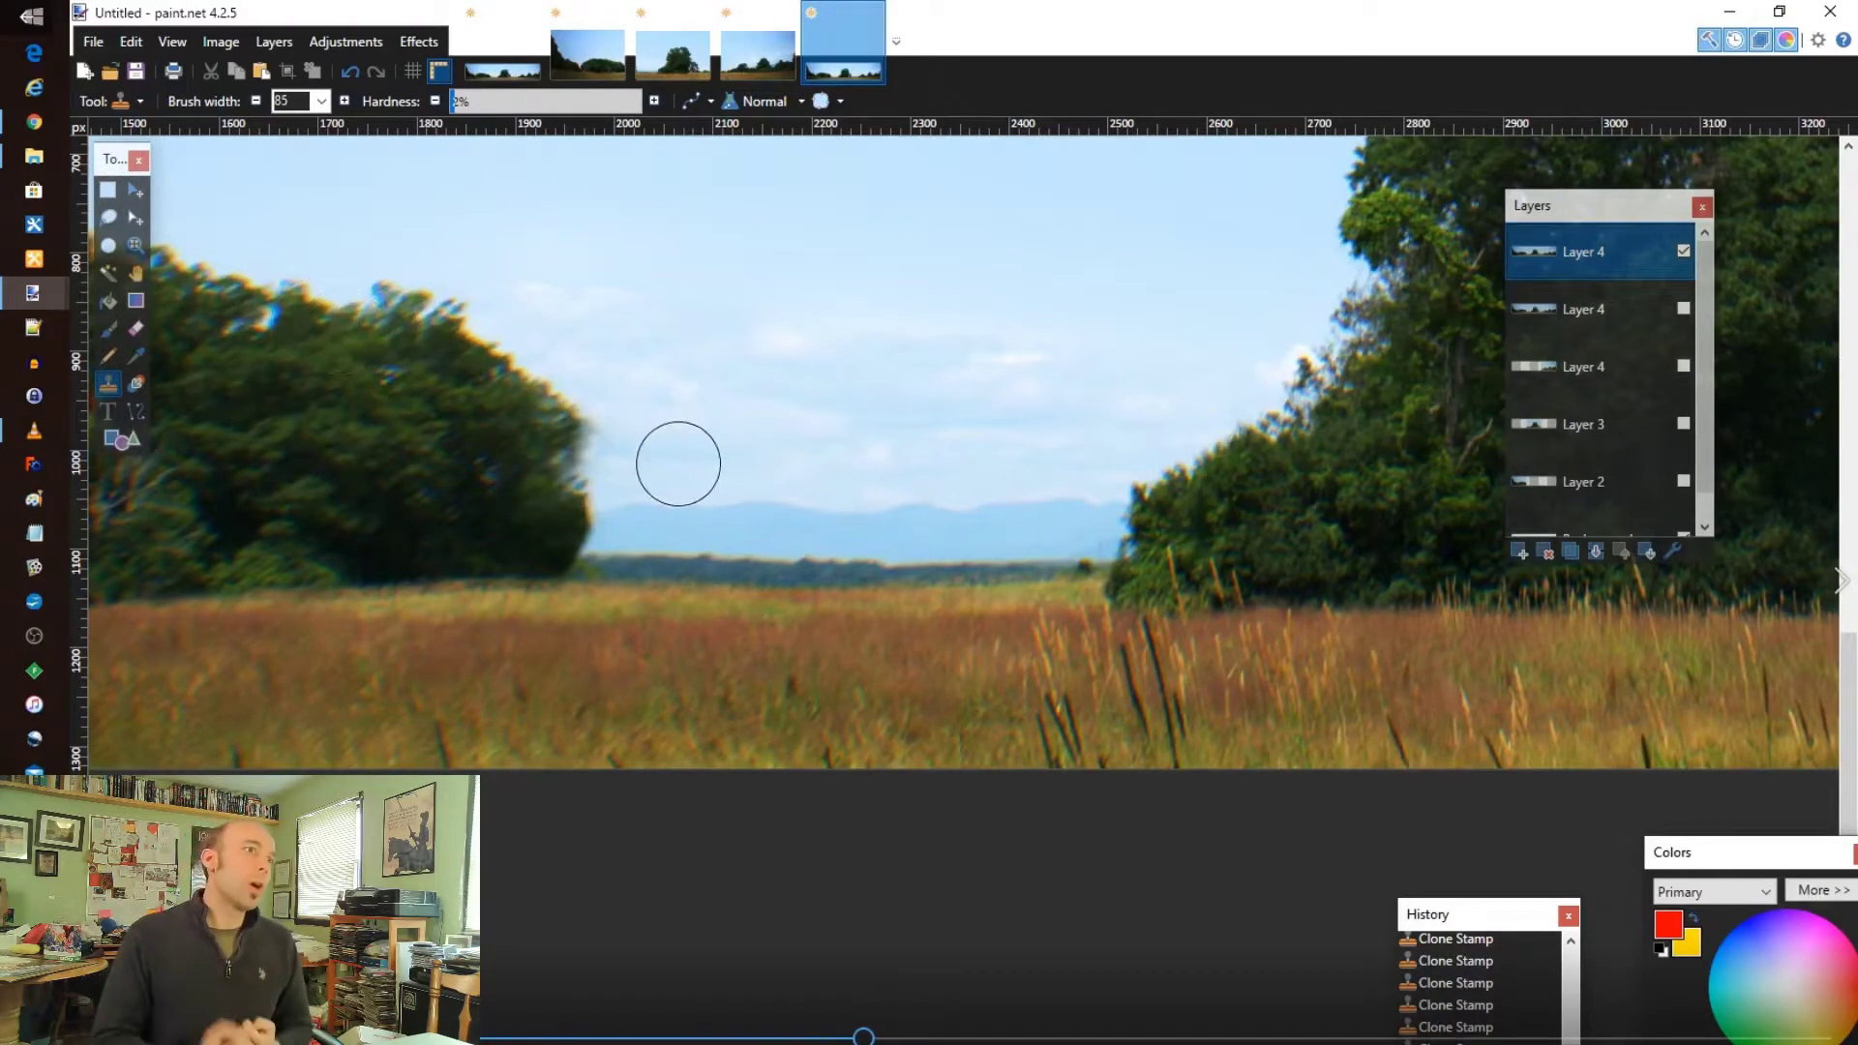
click(639, 101)
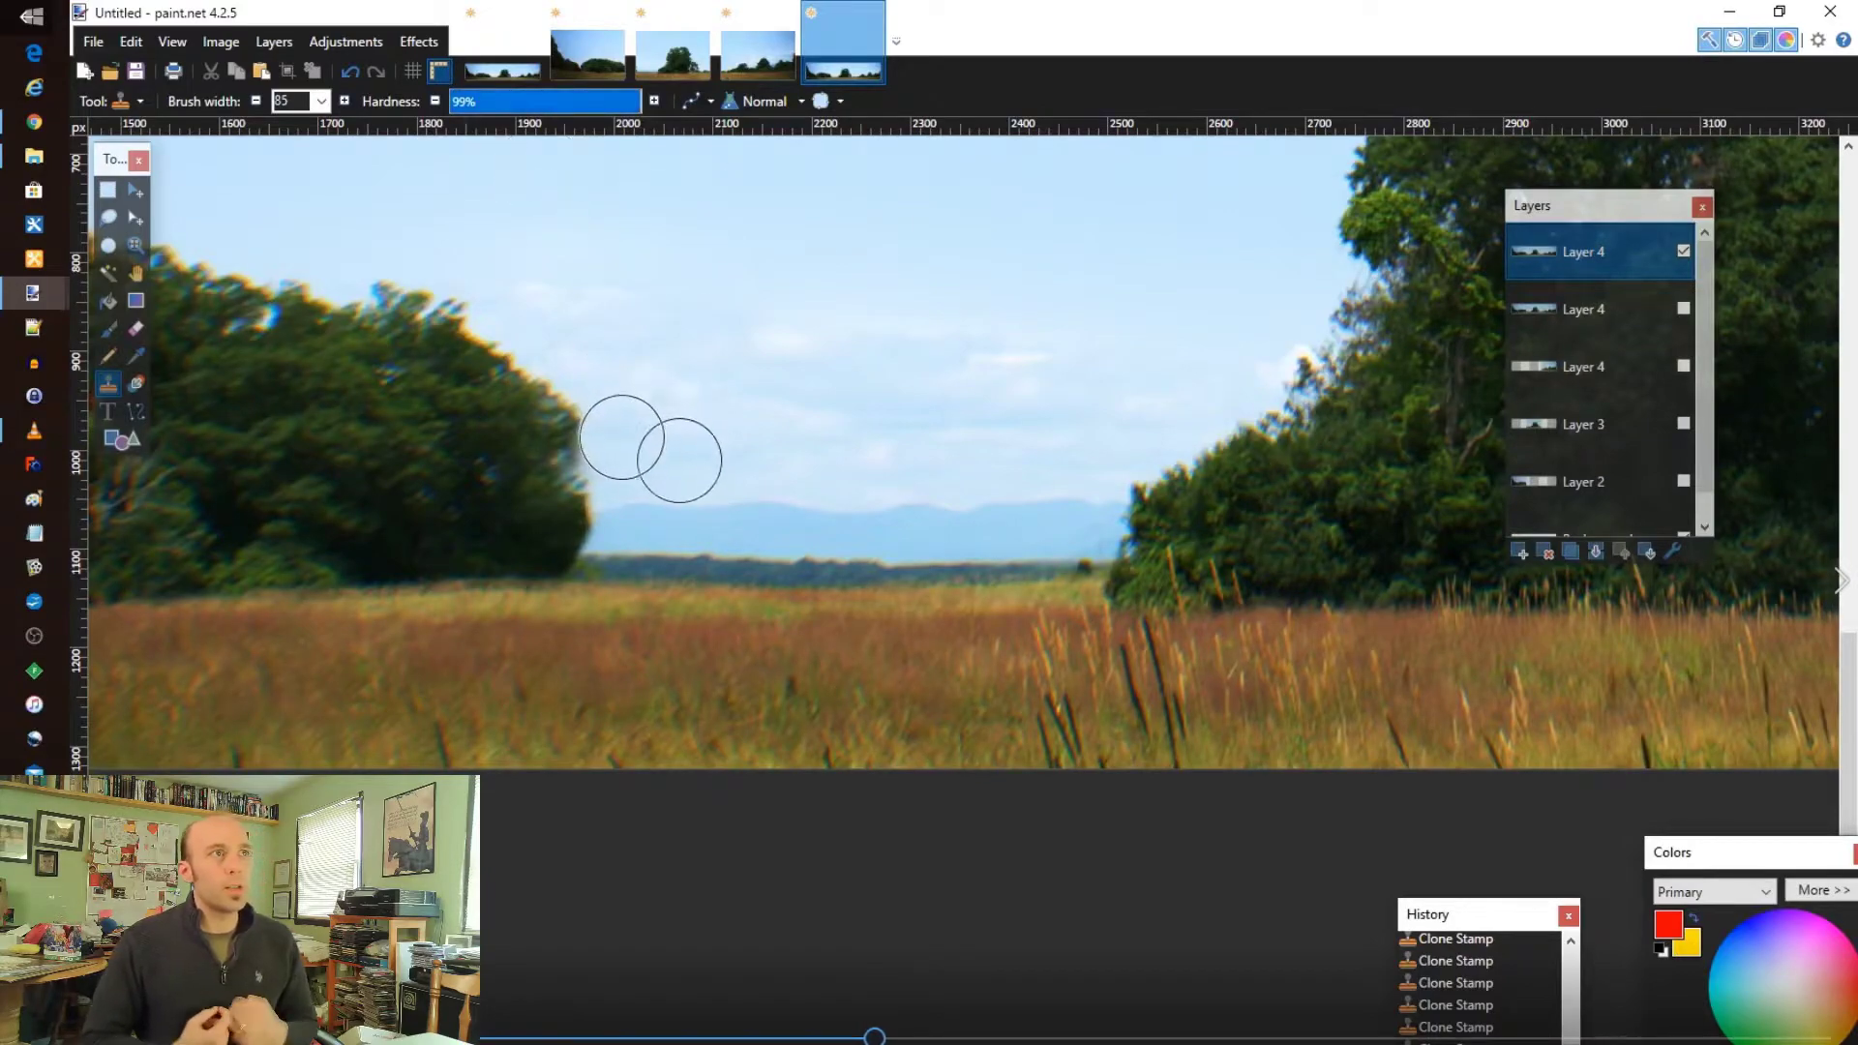
click(530, 100)
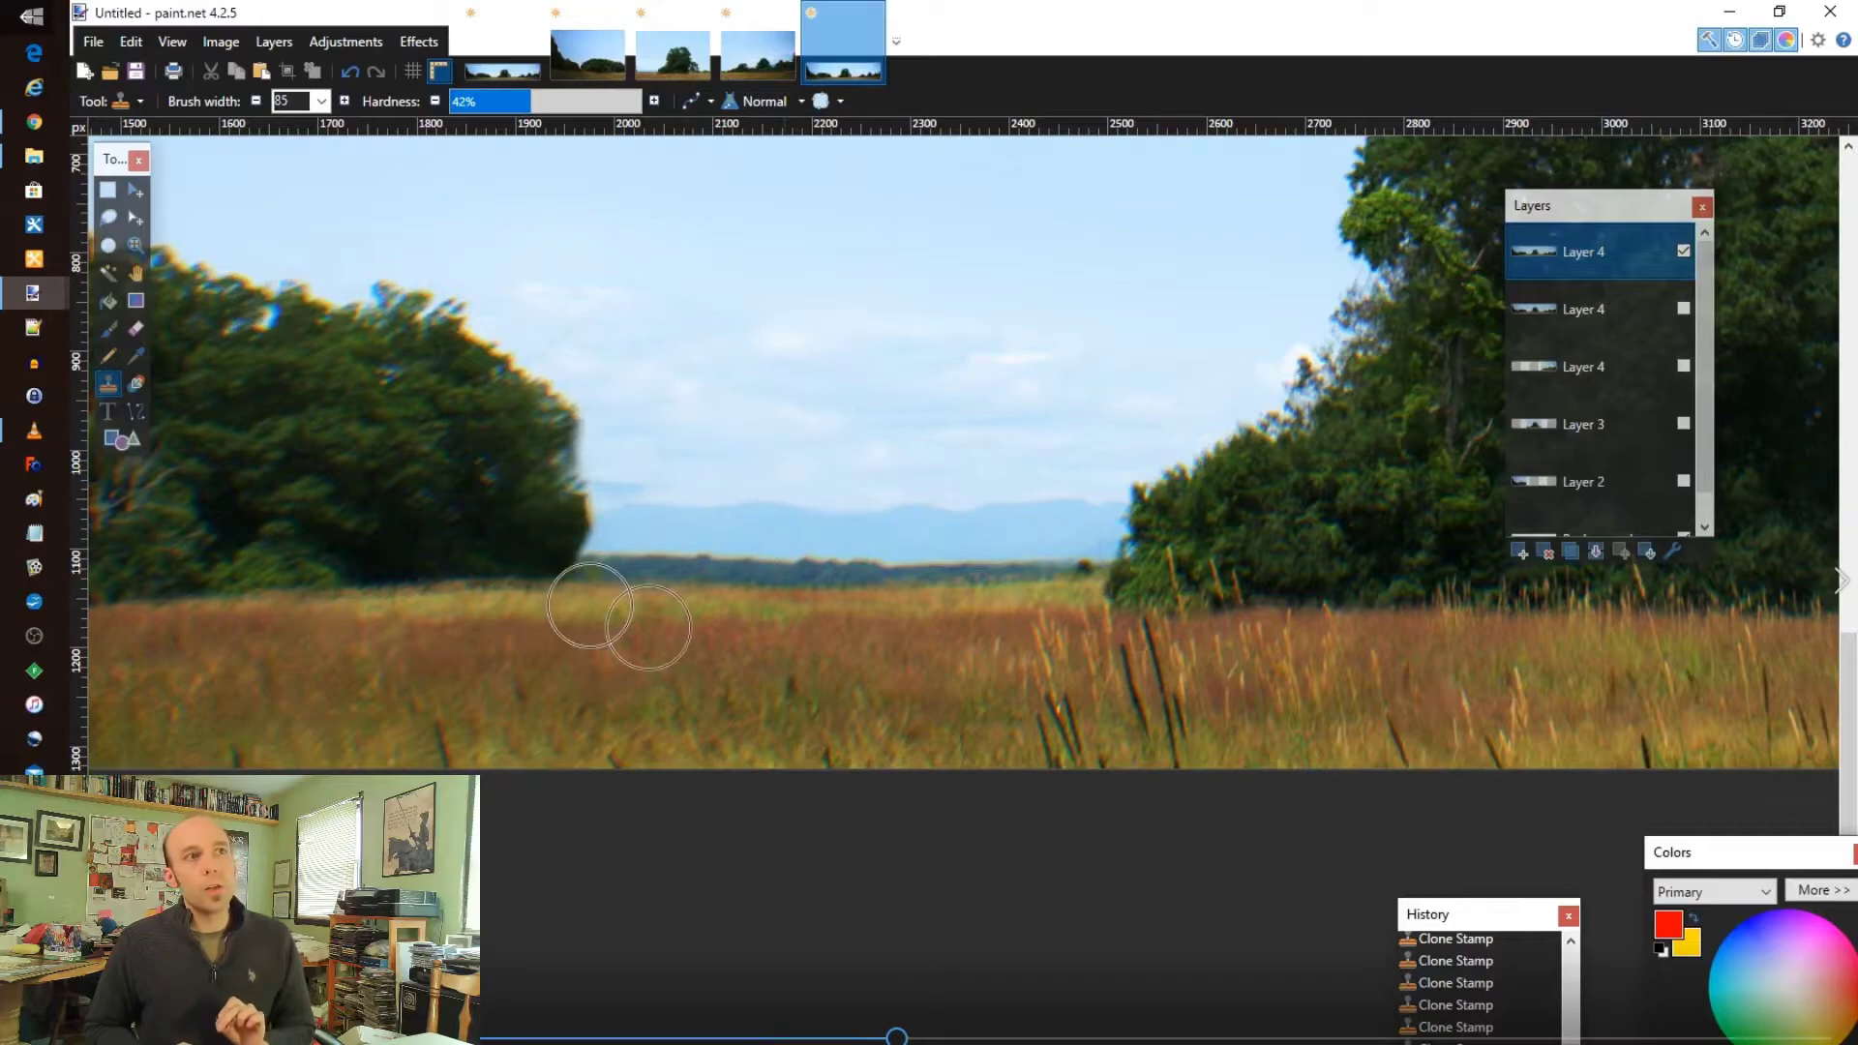
- Clone foliage onto the left tree group's lower outer edge near the horizon with 16% hardness, undoing an unwanted stroke
scroll(365, 560, left, 1)
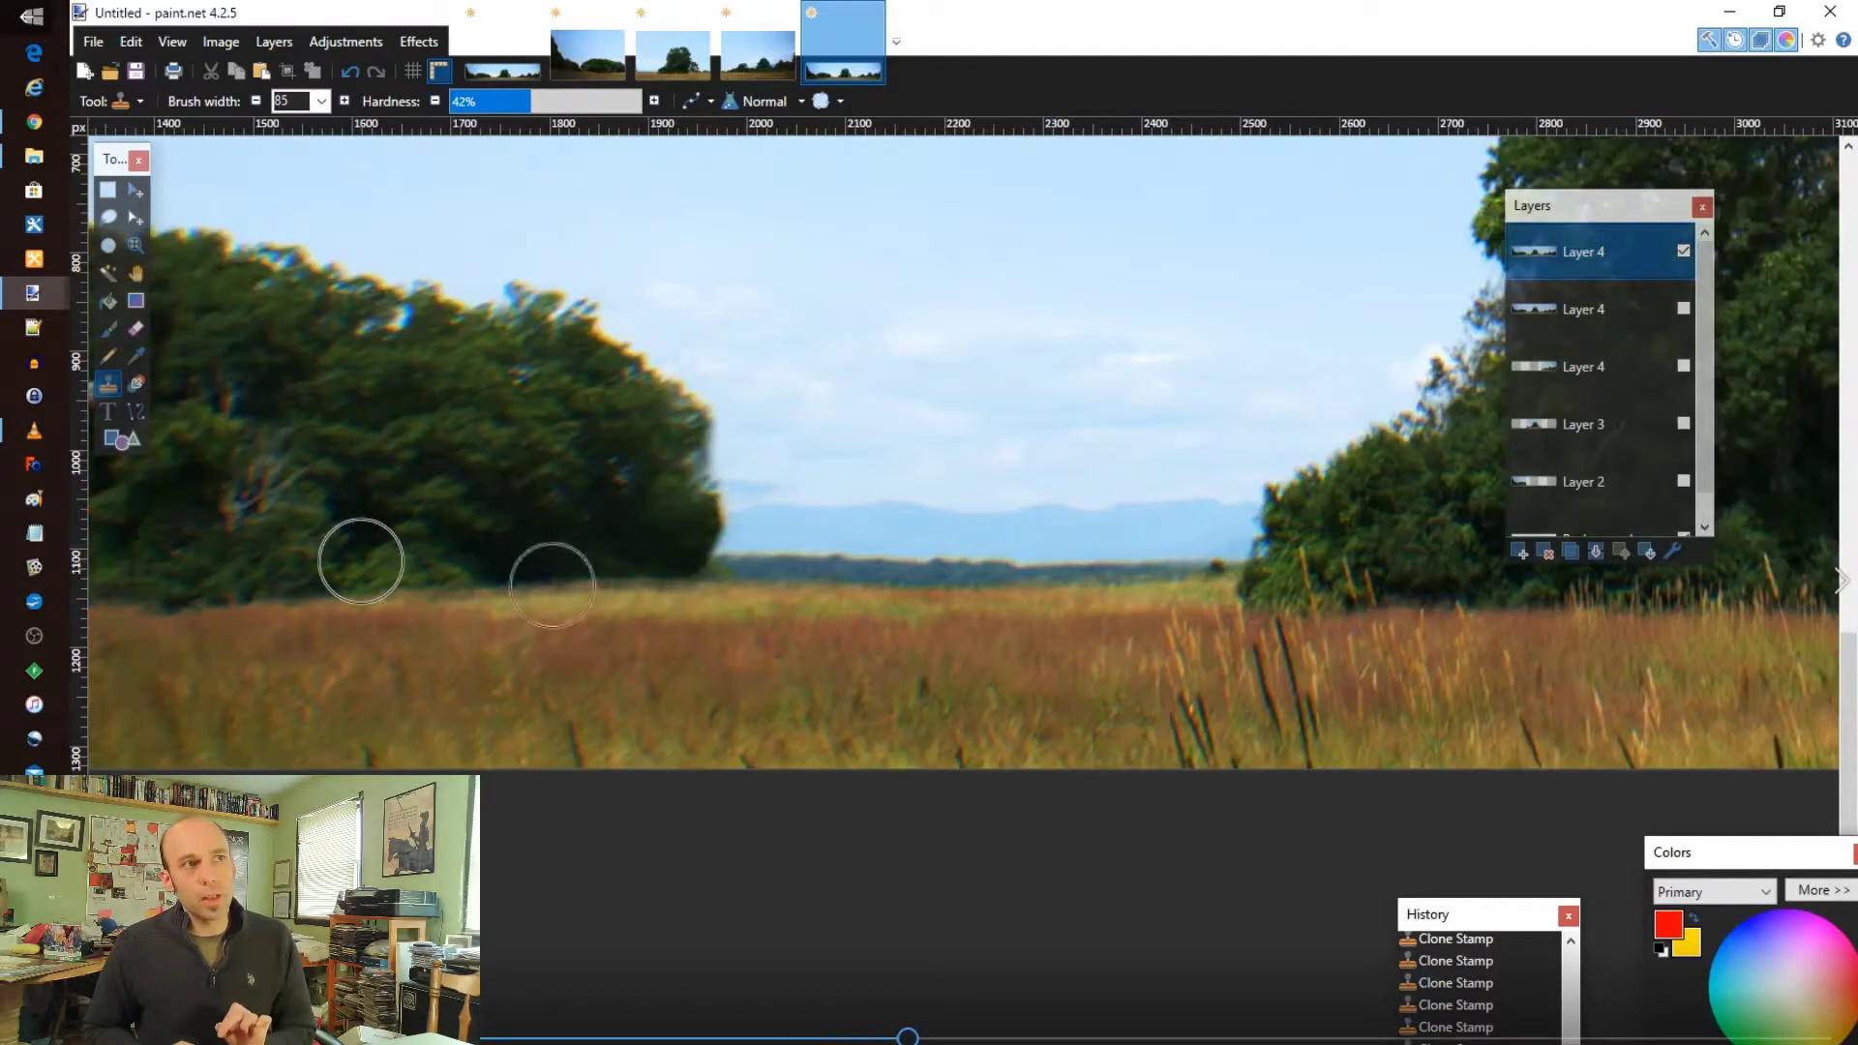
scroll(369, 560, up, 1)
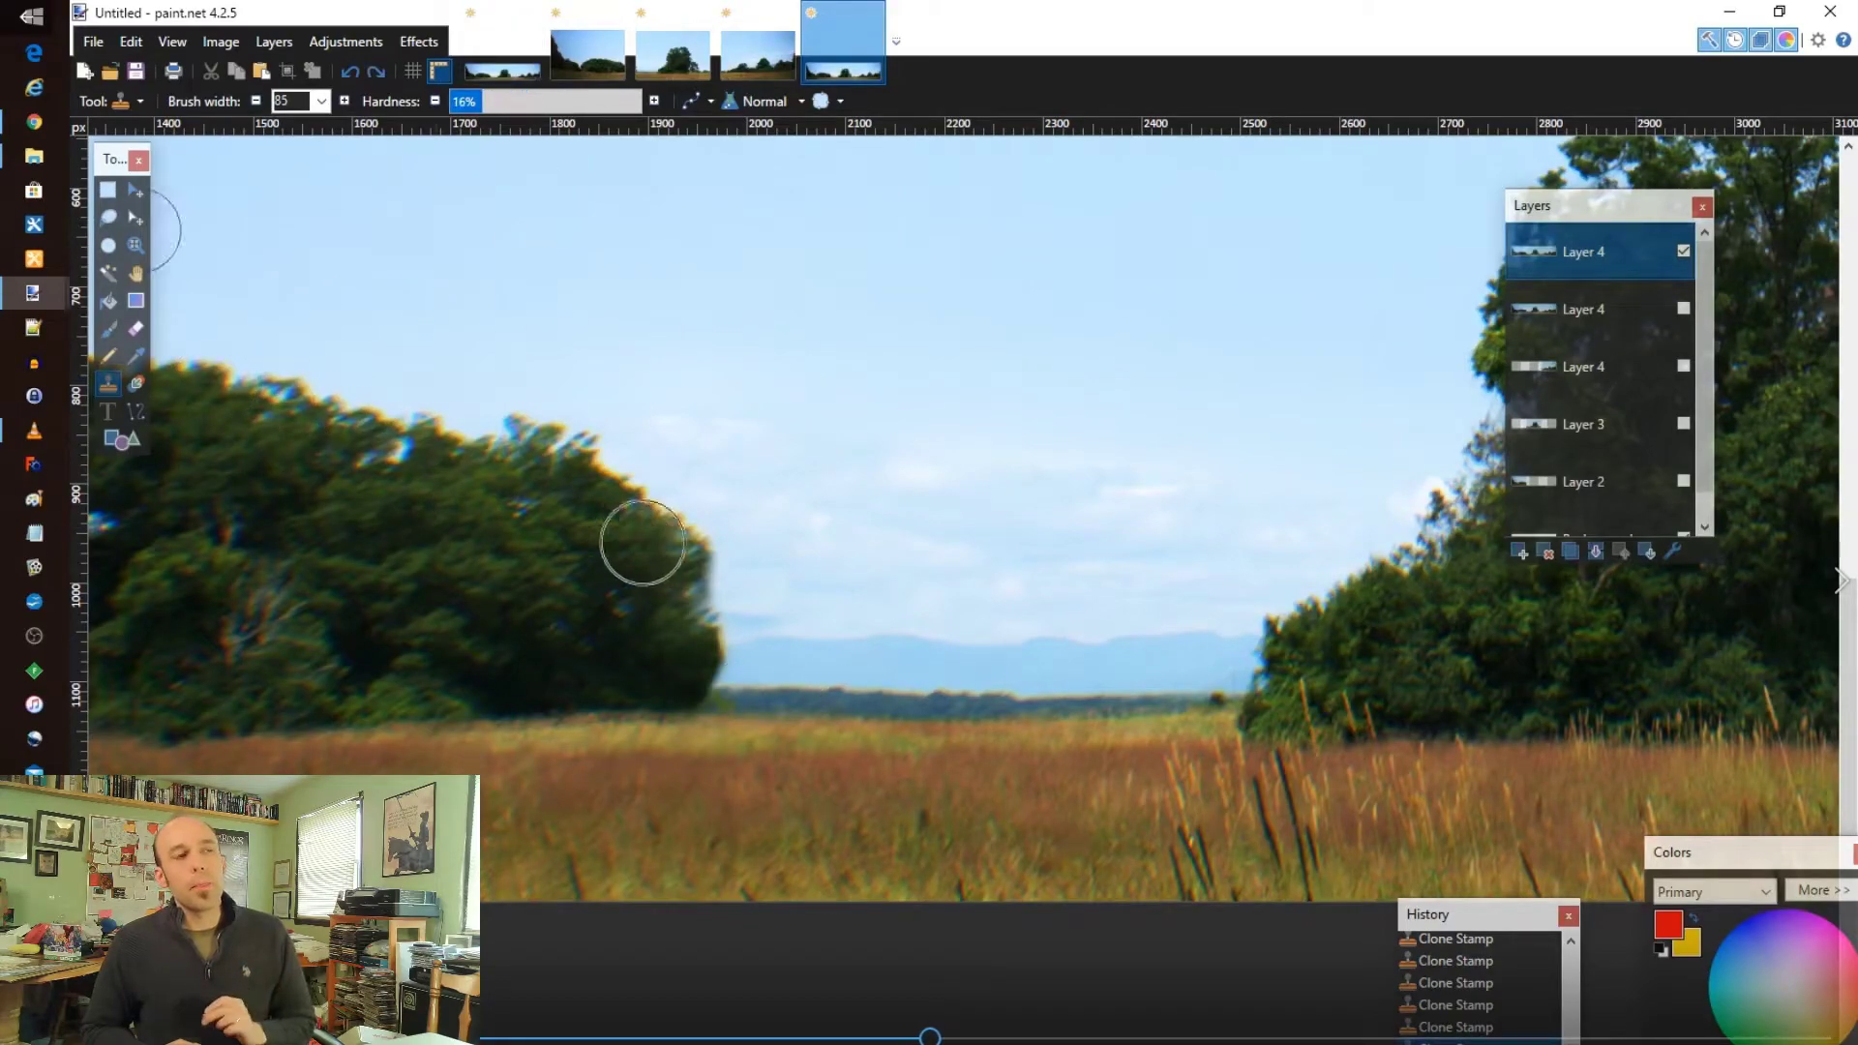
mouse_move(763, 691)
mouse_down()
mouse_move(842, 681)
mouse_move(780, 662)
mouse_move(742, 691)
mouse_move(763, 629)
mouse_up()
key(ctrl+z)
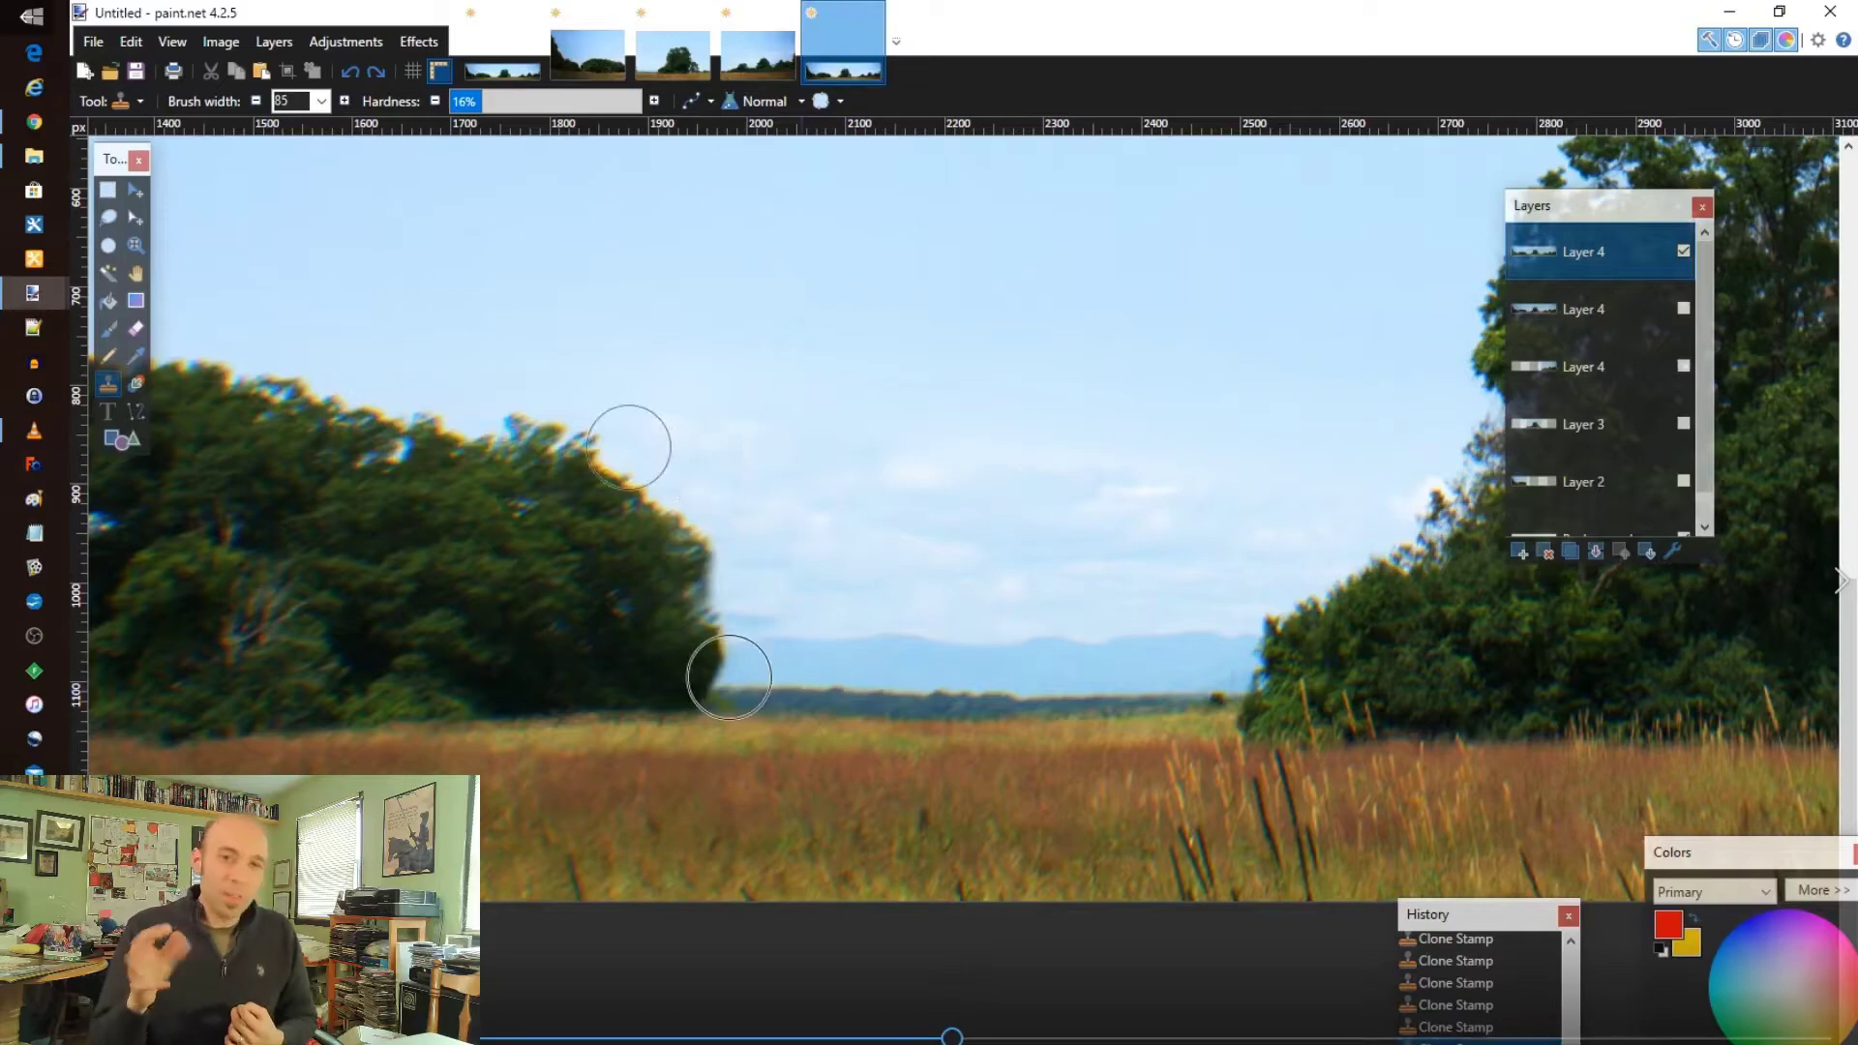
ctrl+click(669, 622)
click(691, 684)
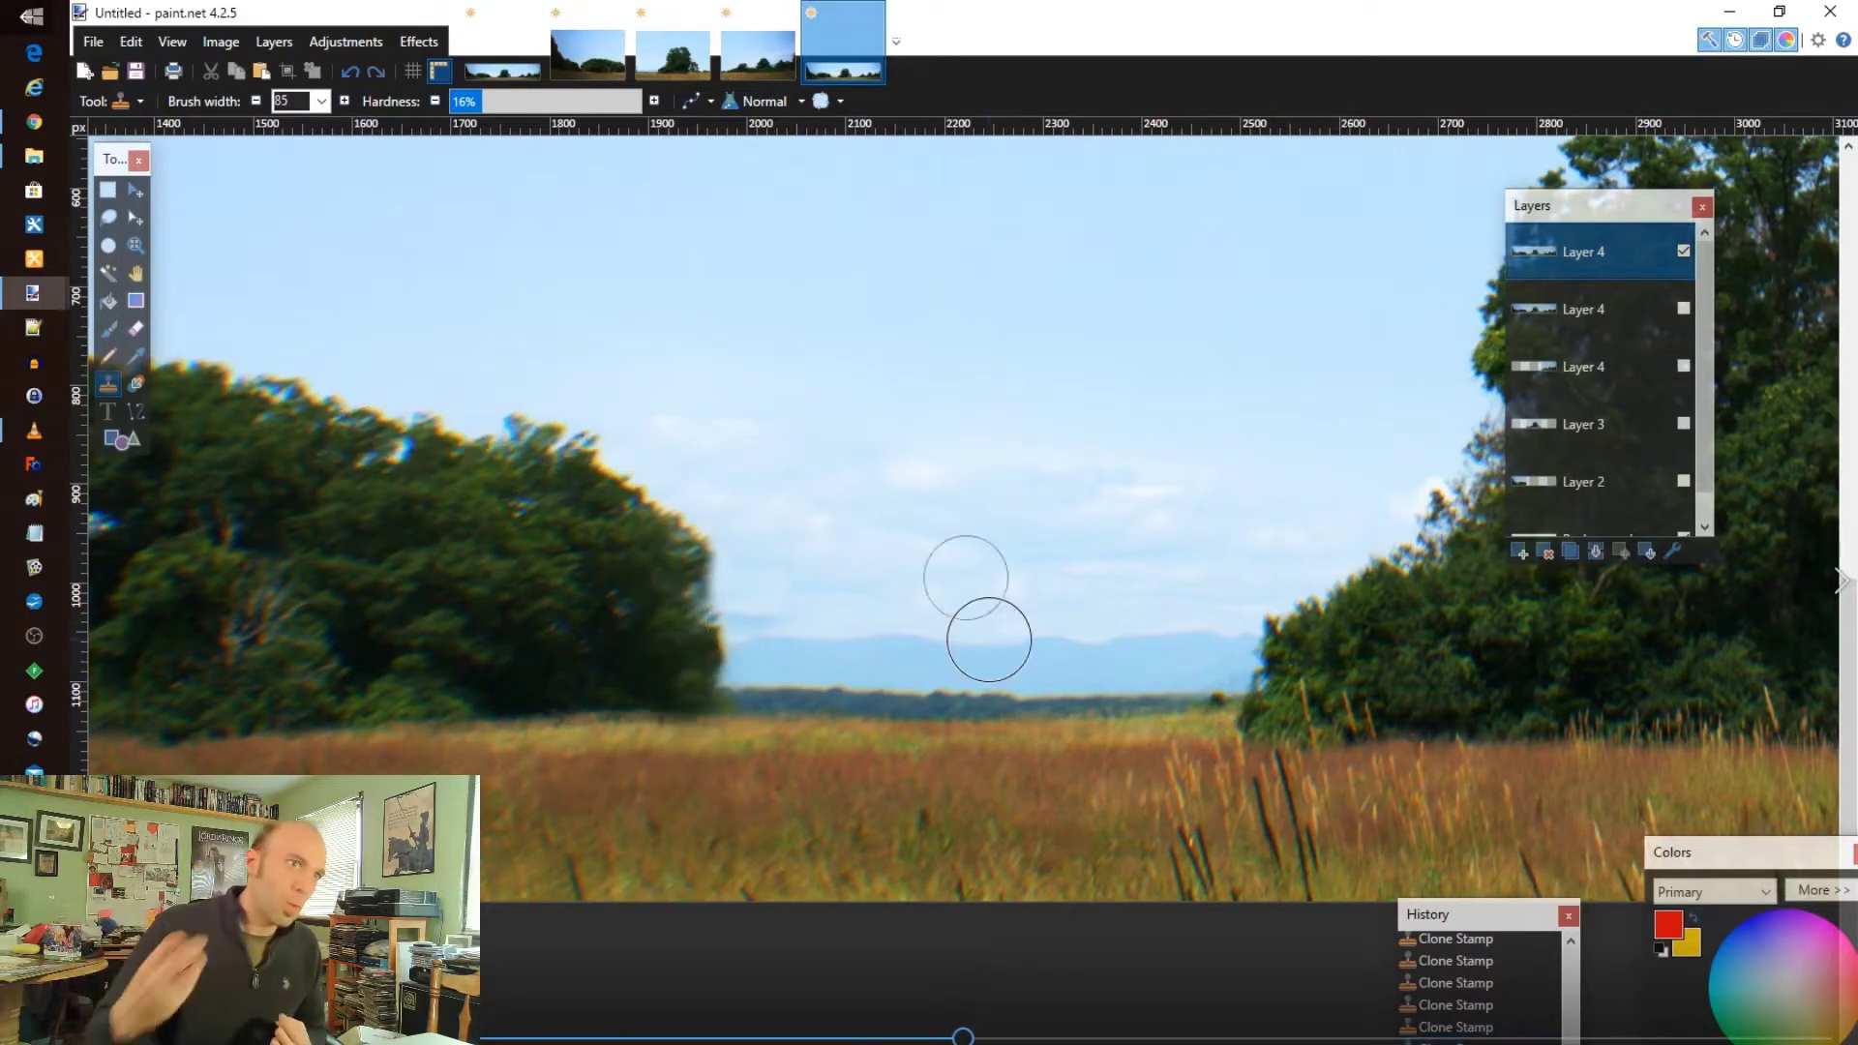
click(697, 644)
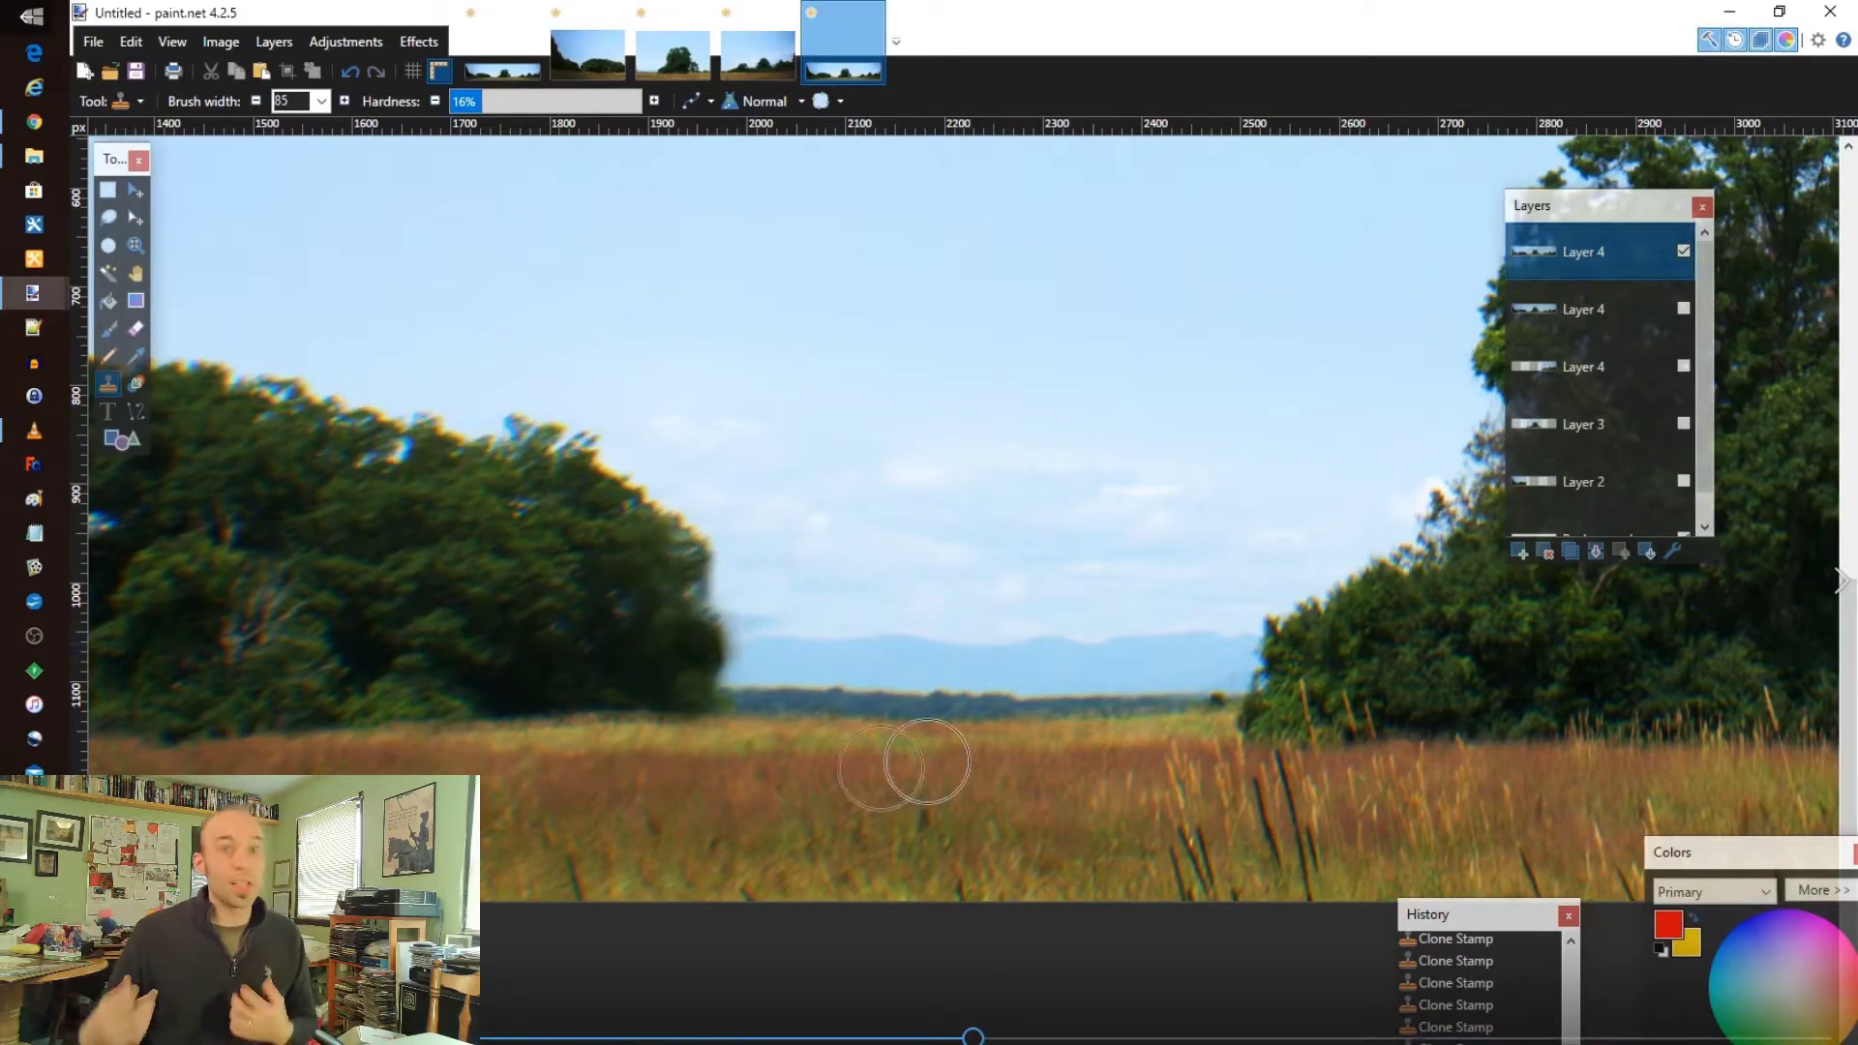
- Clone leafy texture from the top of the left tree group onto its blurry lower right edge and check the overall look
scroll(874, 764, down, 2)
scroll(768, 684, up, 5)
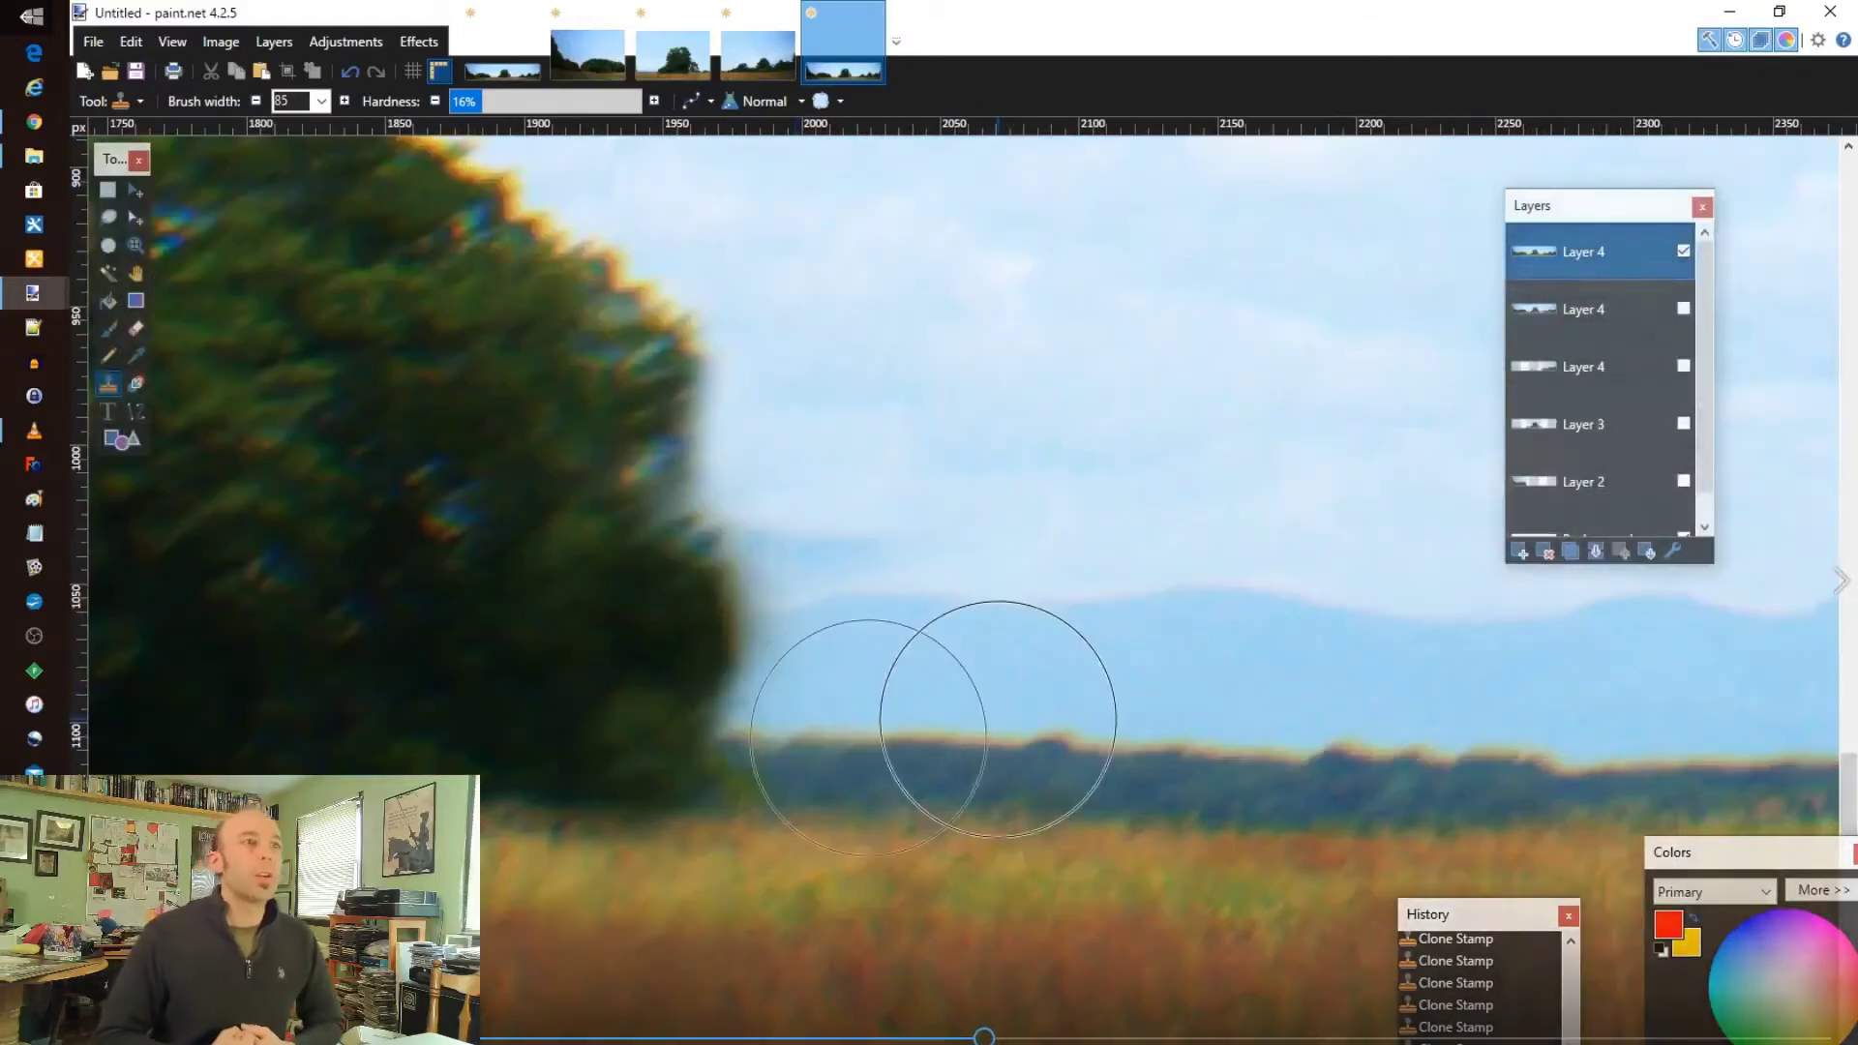
scroll(630, 531, down, 2)
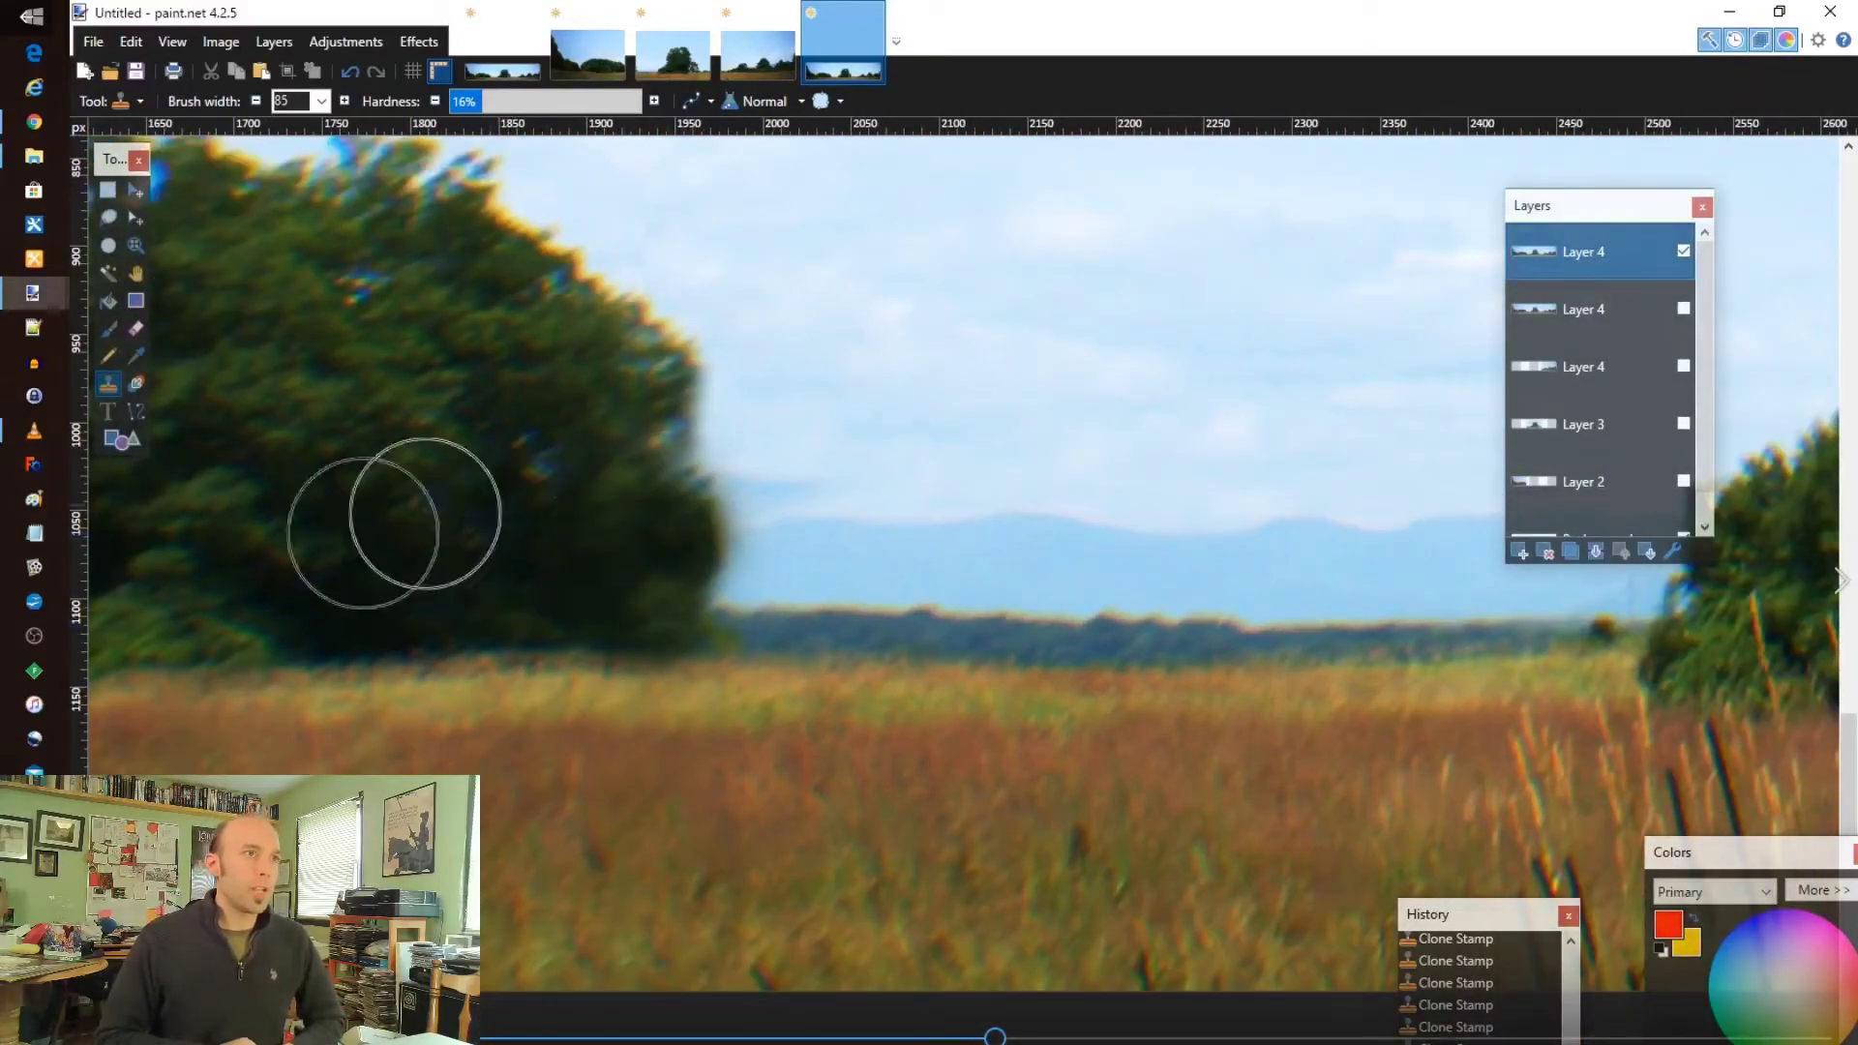
ctrl+click(449, 182)
drag(689, 521, 589, 581)
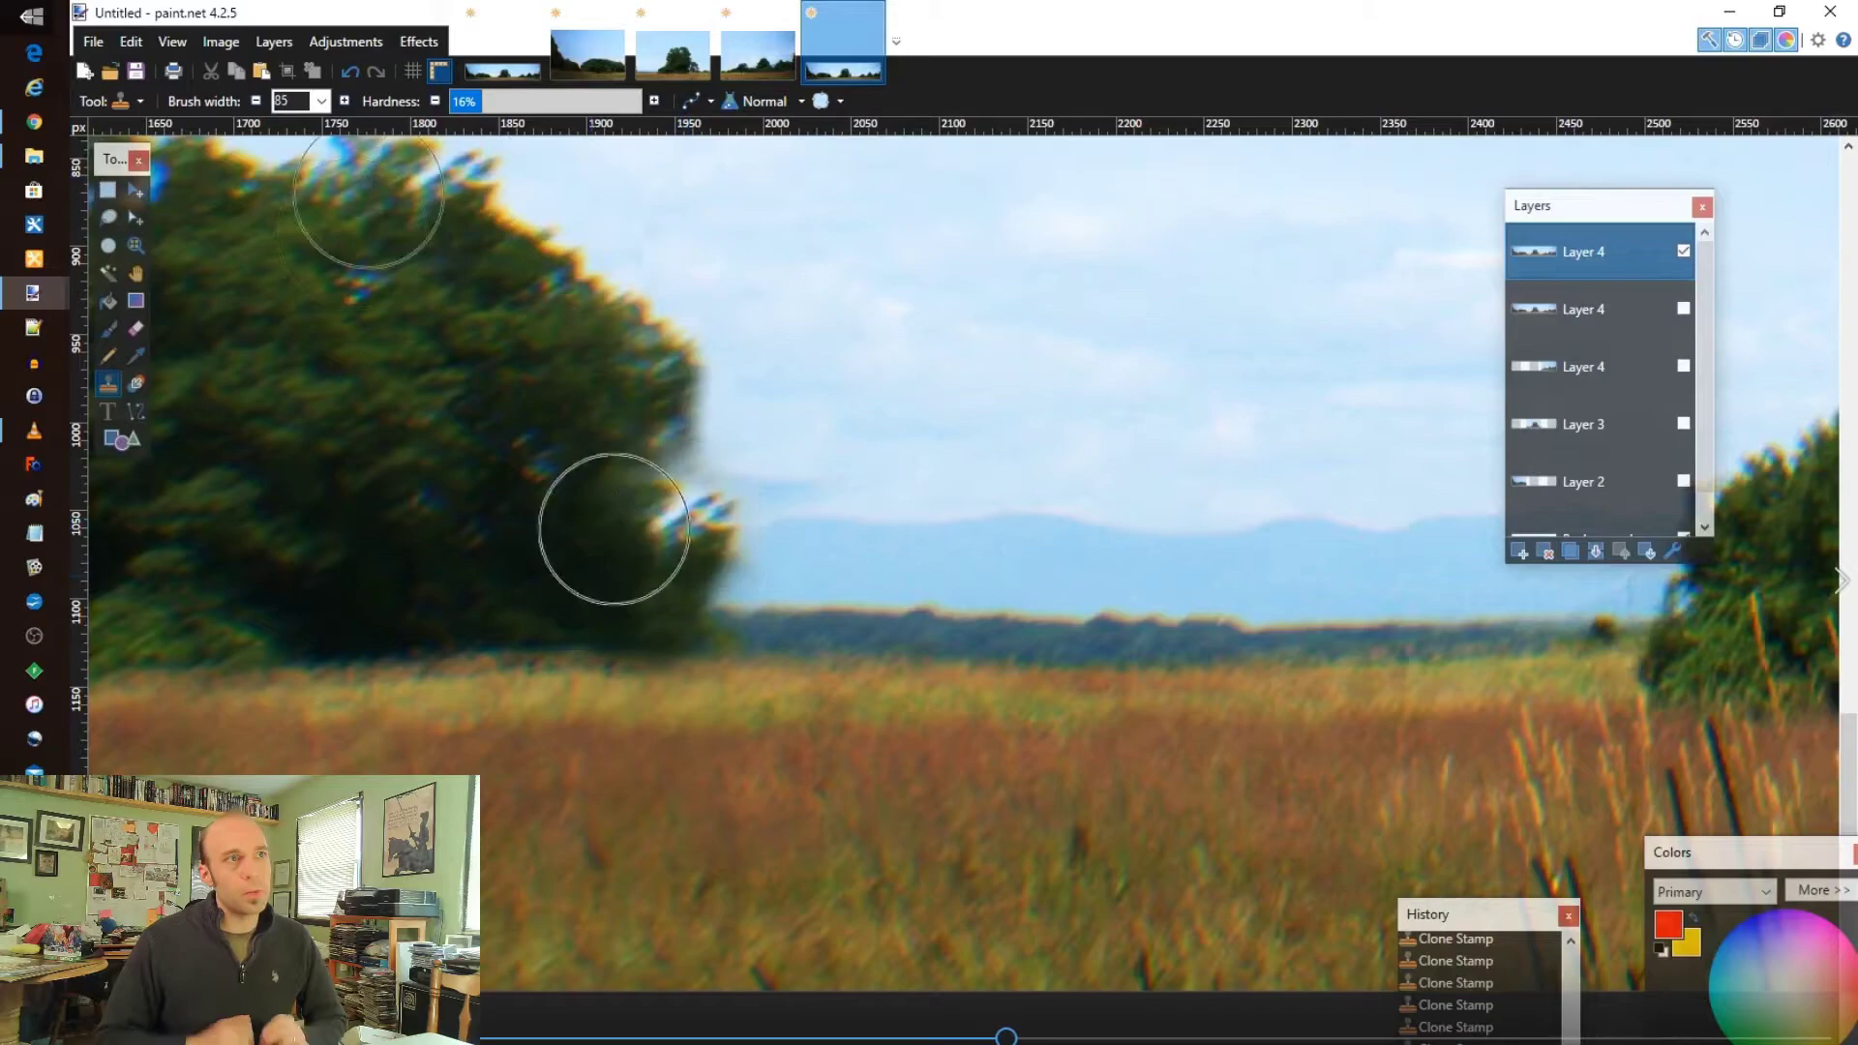
scroll(784, 484, down, 4)
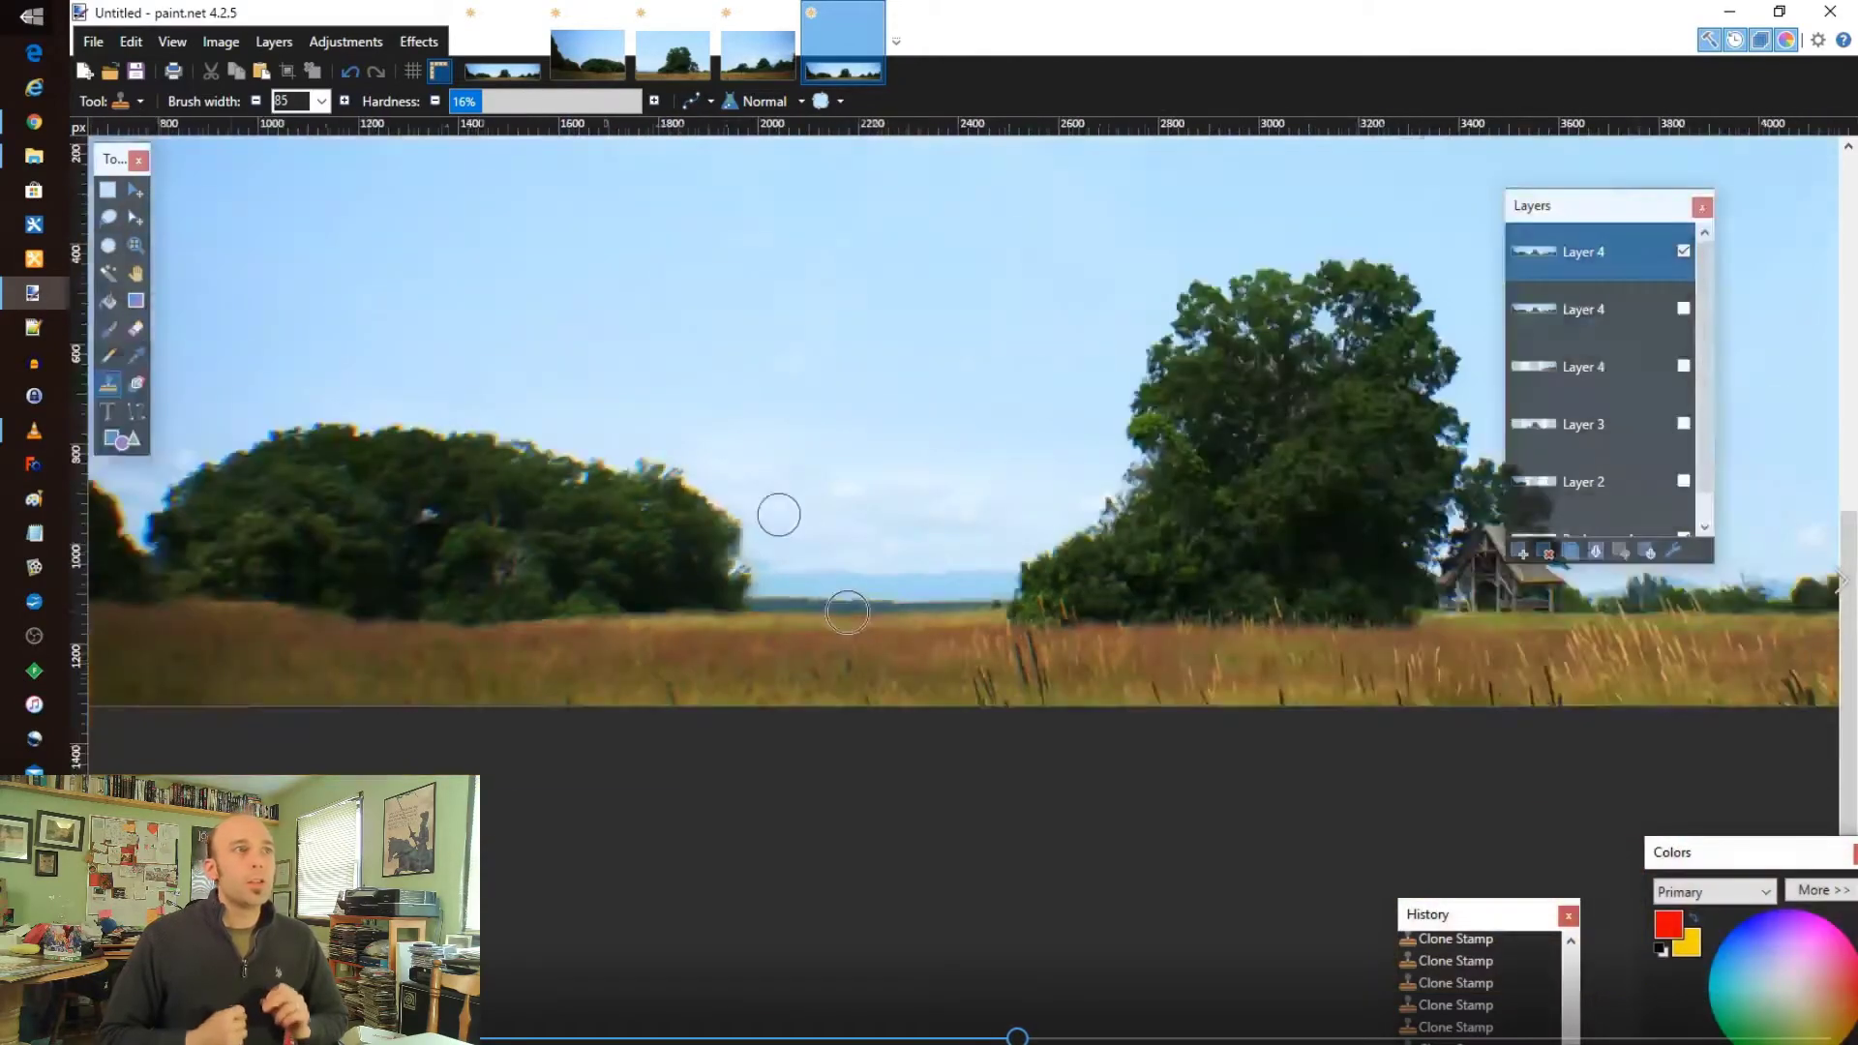
- Clone the hazy horizon beside the left tree group's lower edge with a 35-wide brush at 12% hardness, undoing an unwanted stroke
scroll(716, 542, up, 5)
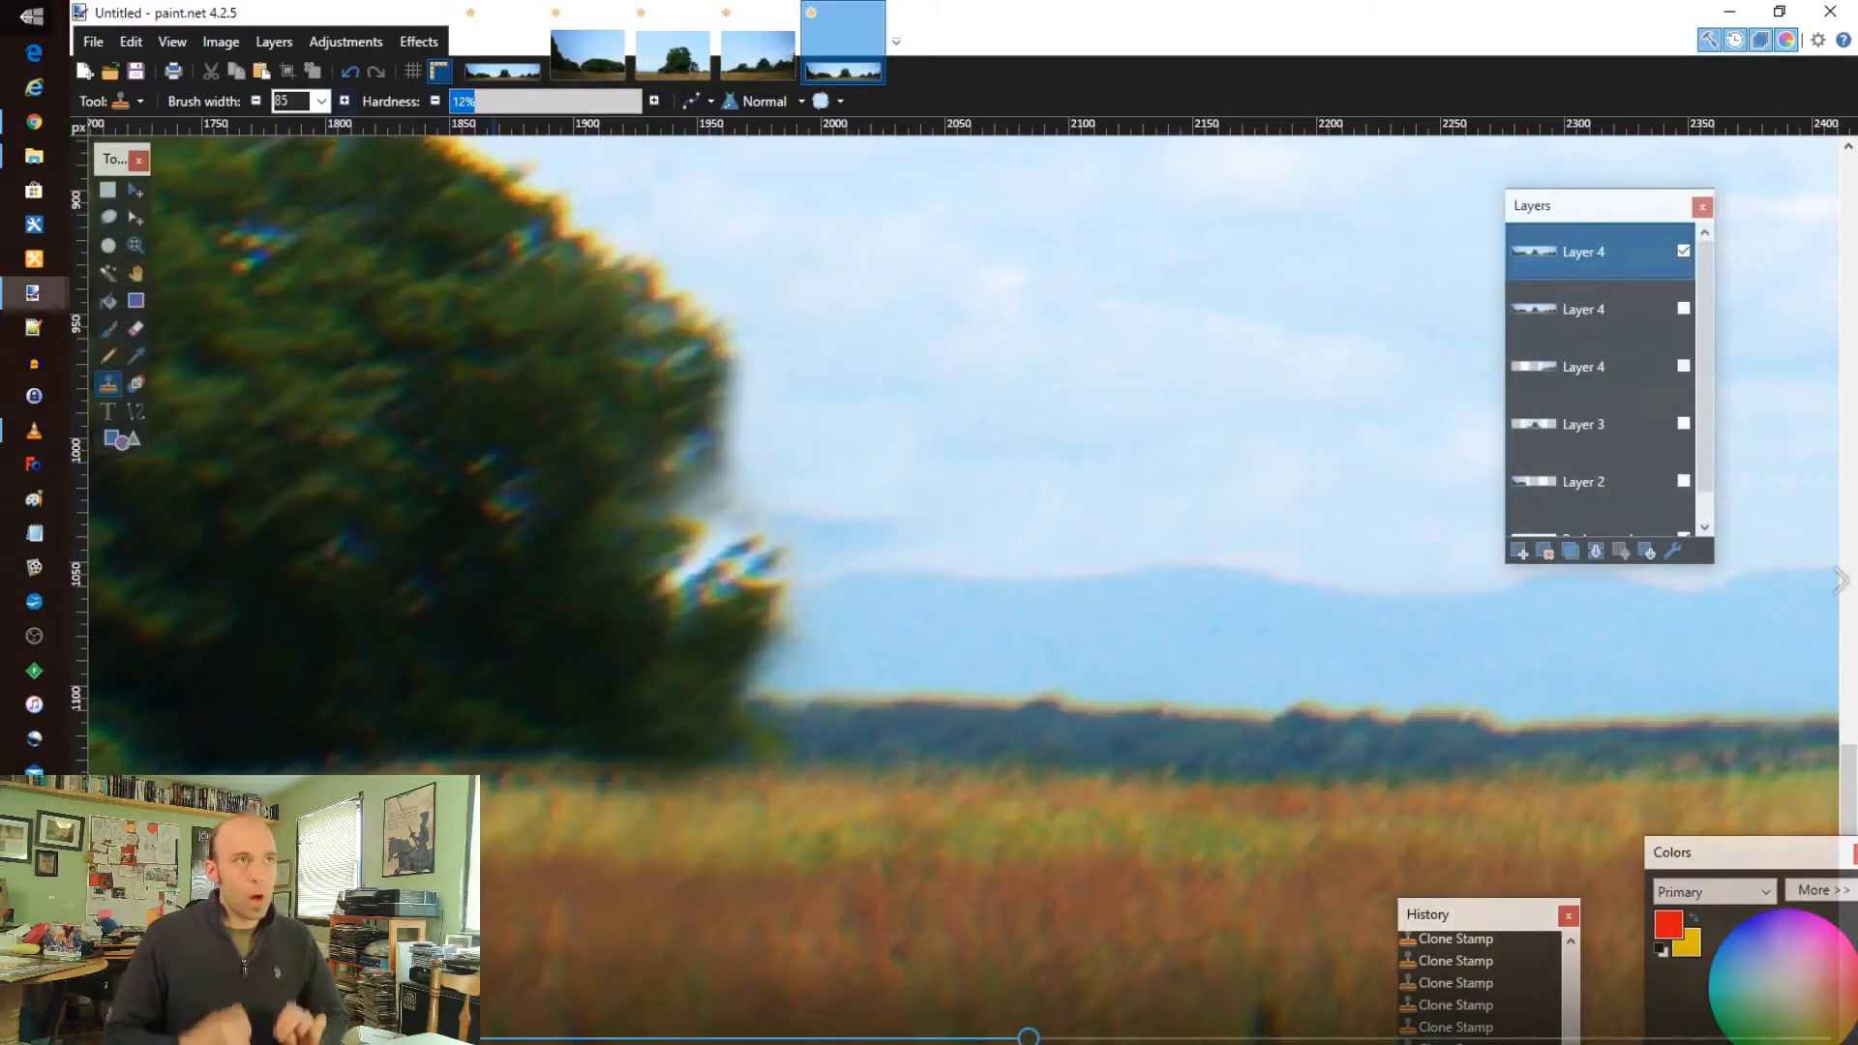
click(320, 101)
scroll(300, 193, up, 2)
click(290, 158)
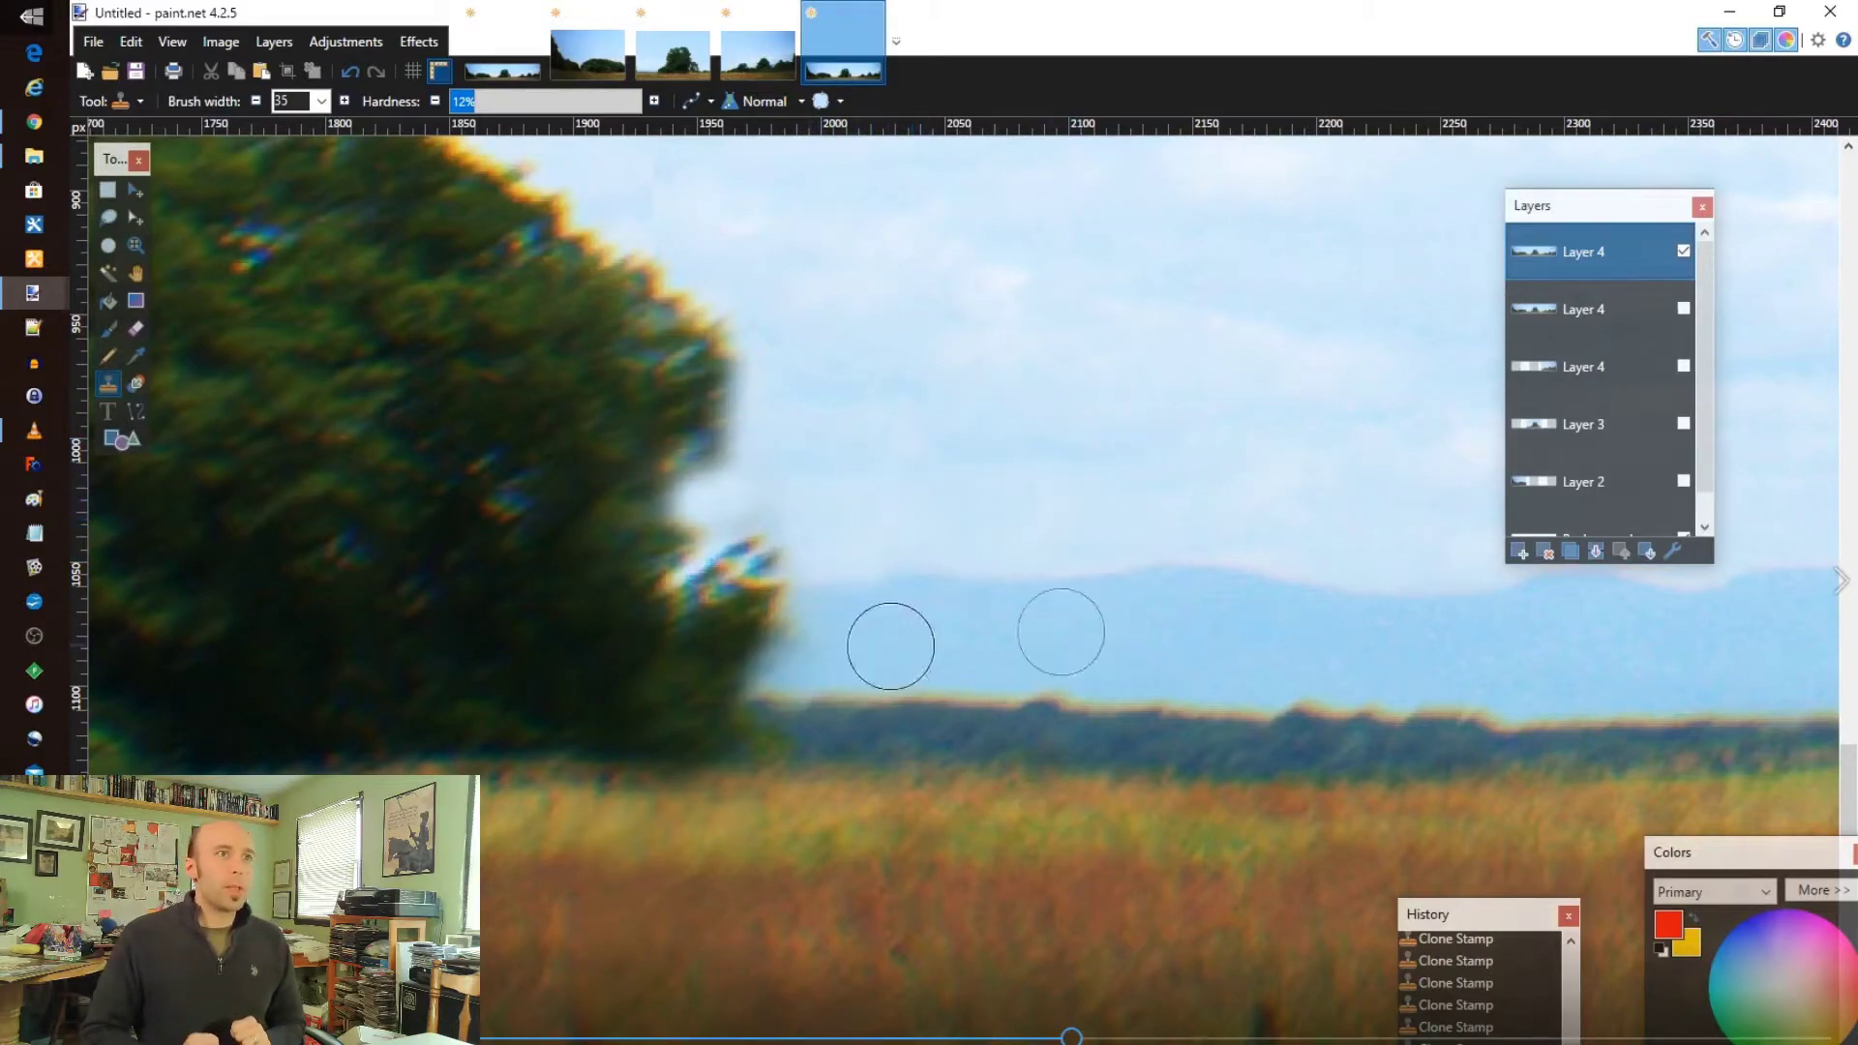
scroll(839, 629, down, 5)
scroll(896, 697, up, 6)
click(862, 695)
key(ctrl+z)
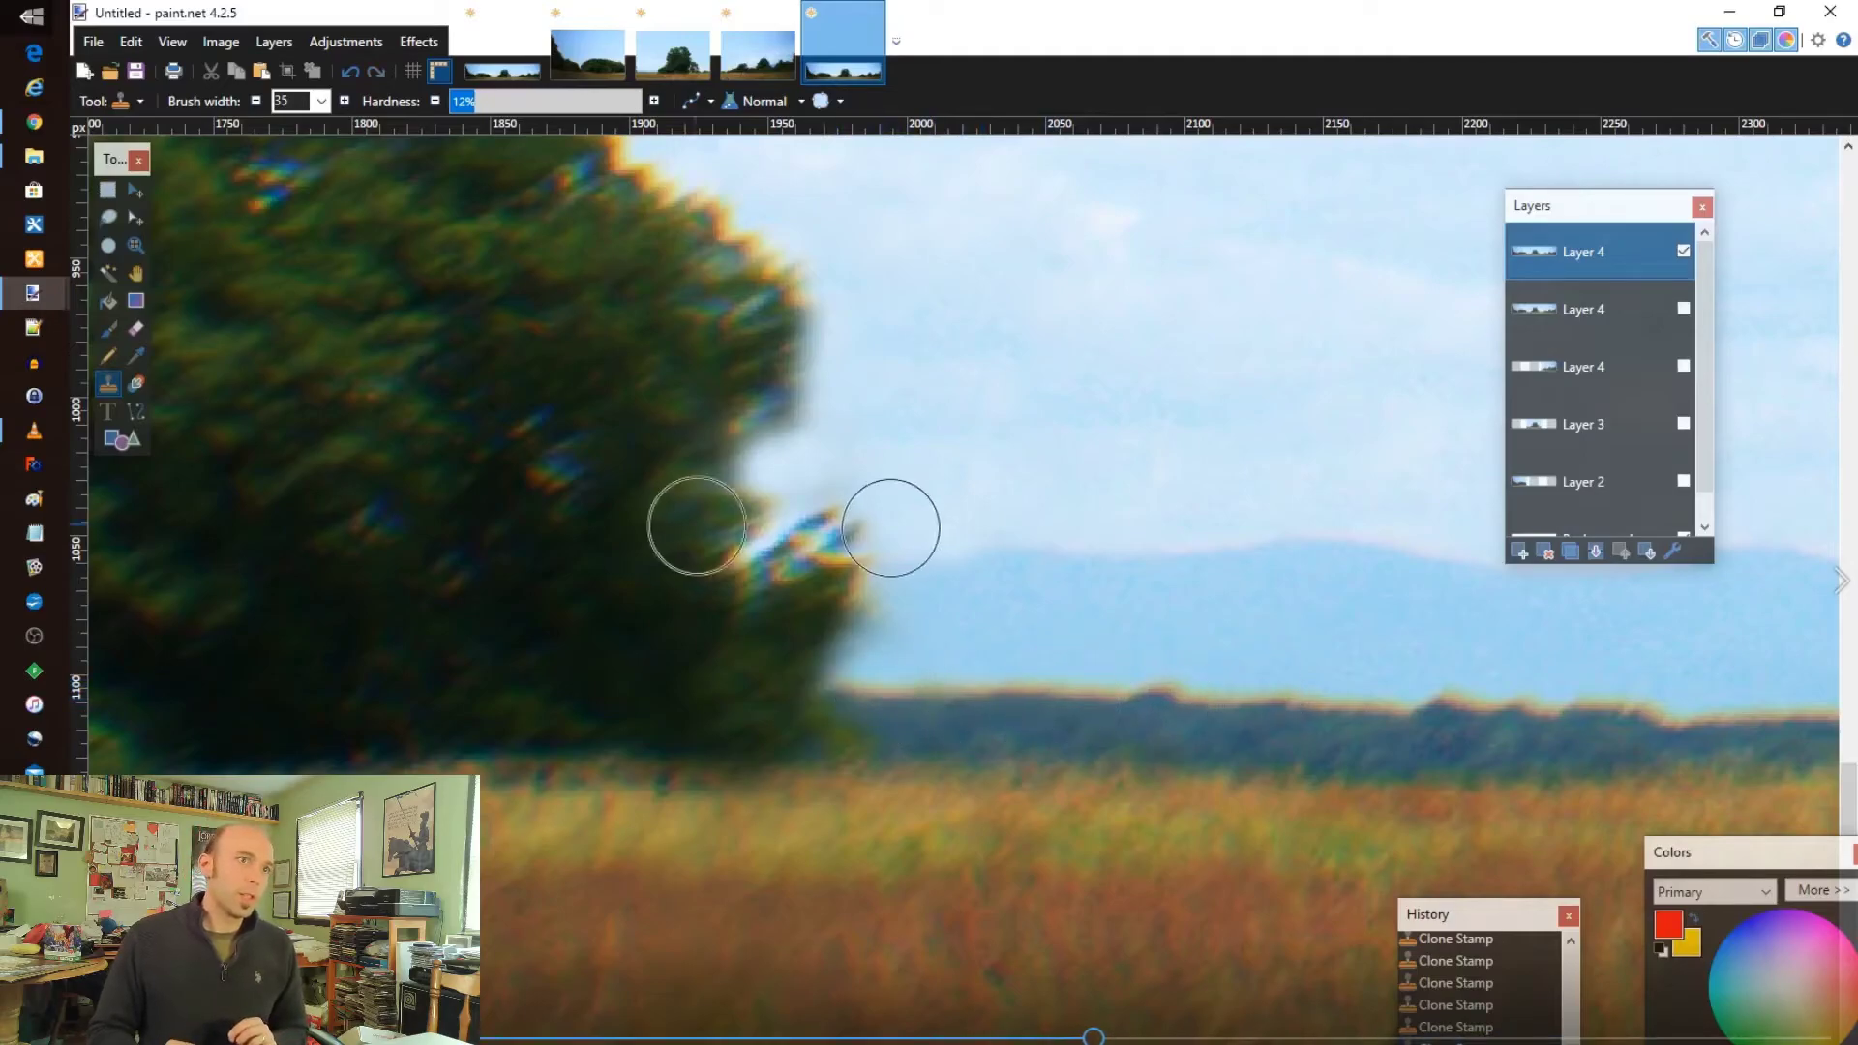
- Examine the left tree group's retouched edge close up and in the context of the wider scene
scroll(696, 527, down, 3)
scroll(411, 549, down, 4)
scroll(350, 548, up, 6)
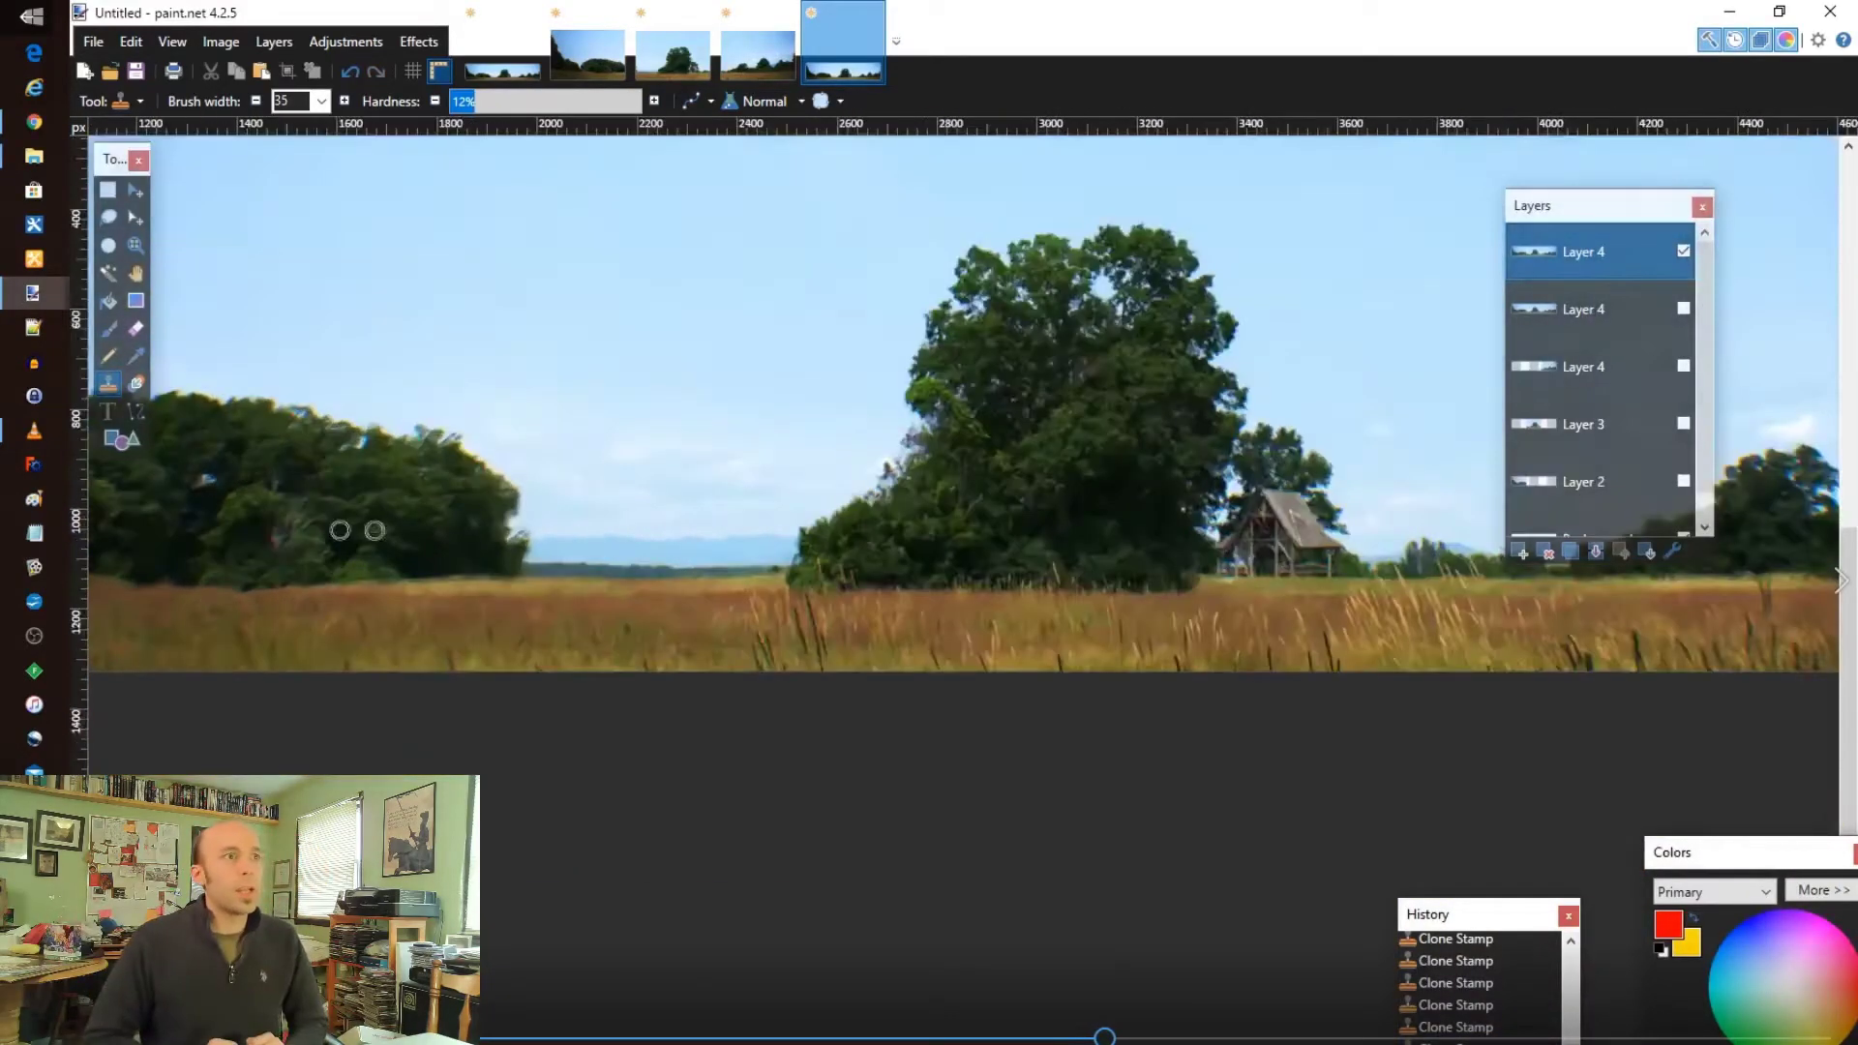
scroll(542, 573, down, 1)
scroll(542, 574, up, 1)
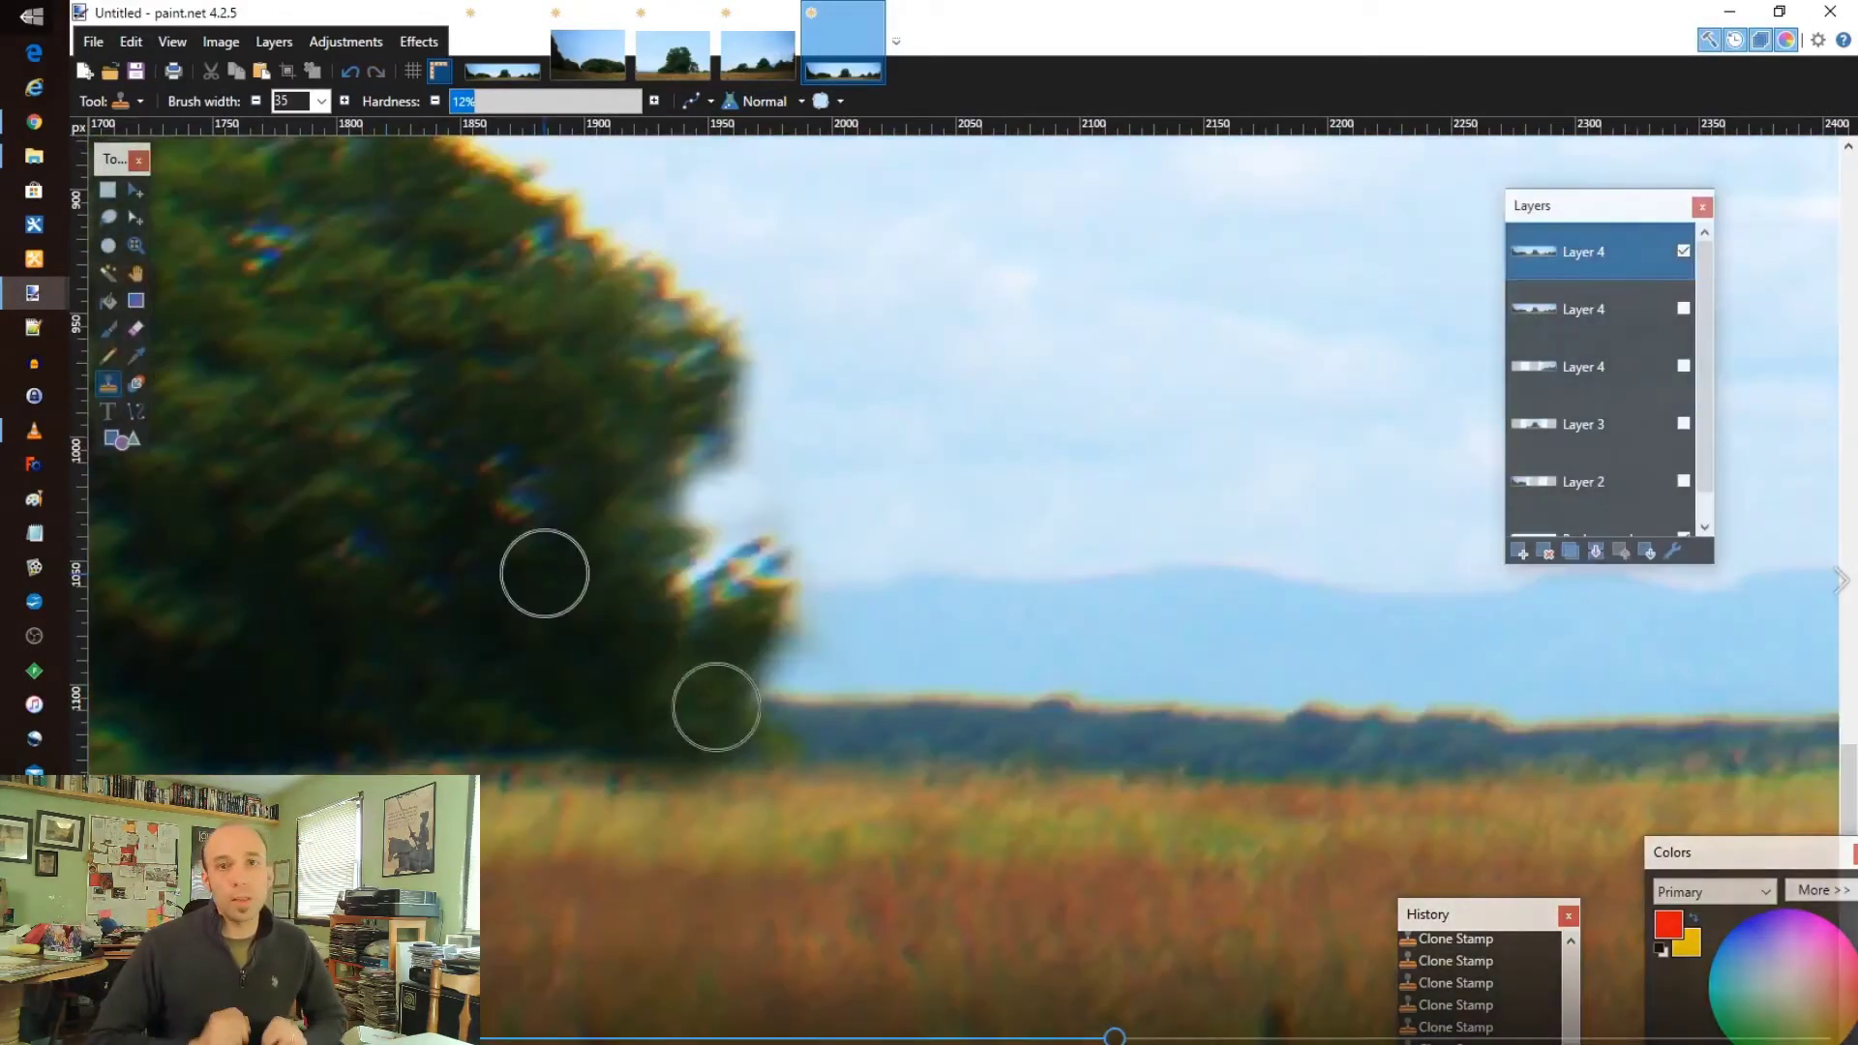
scroll(378, 480, left, 2)
scroll(682, 481, down, 2)
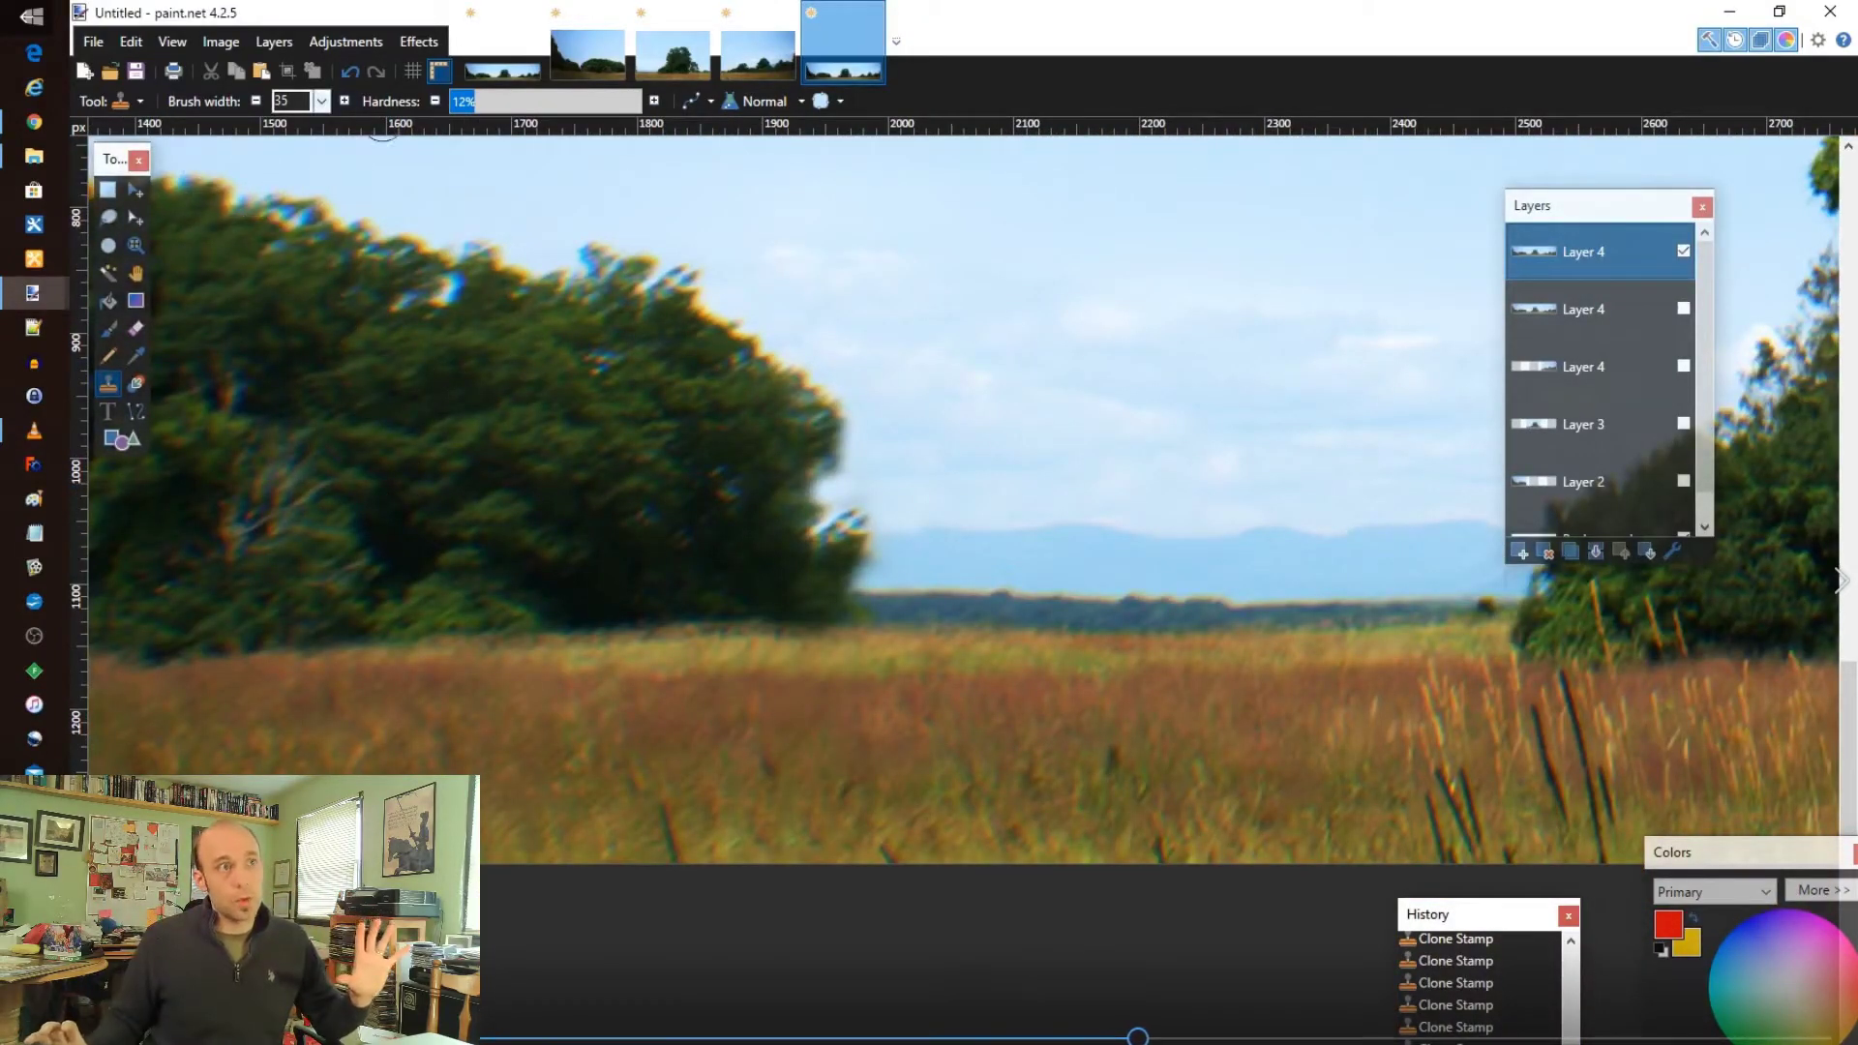
- Clone sky against the left tree group's outer edge with a 45-wide brush, and set the hardness to 54%
click(321, 101)
click(291, 155)
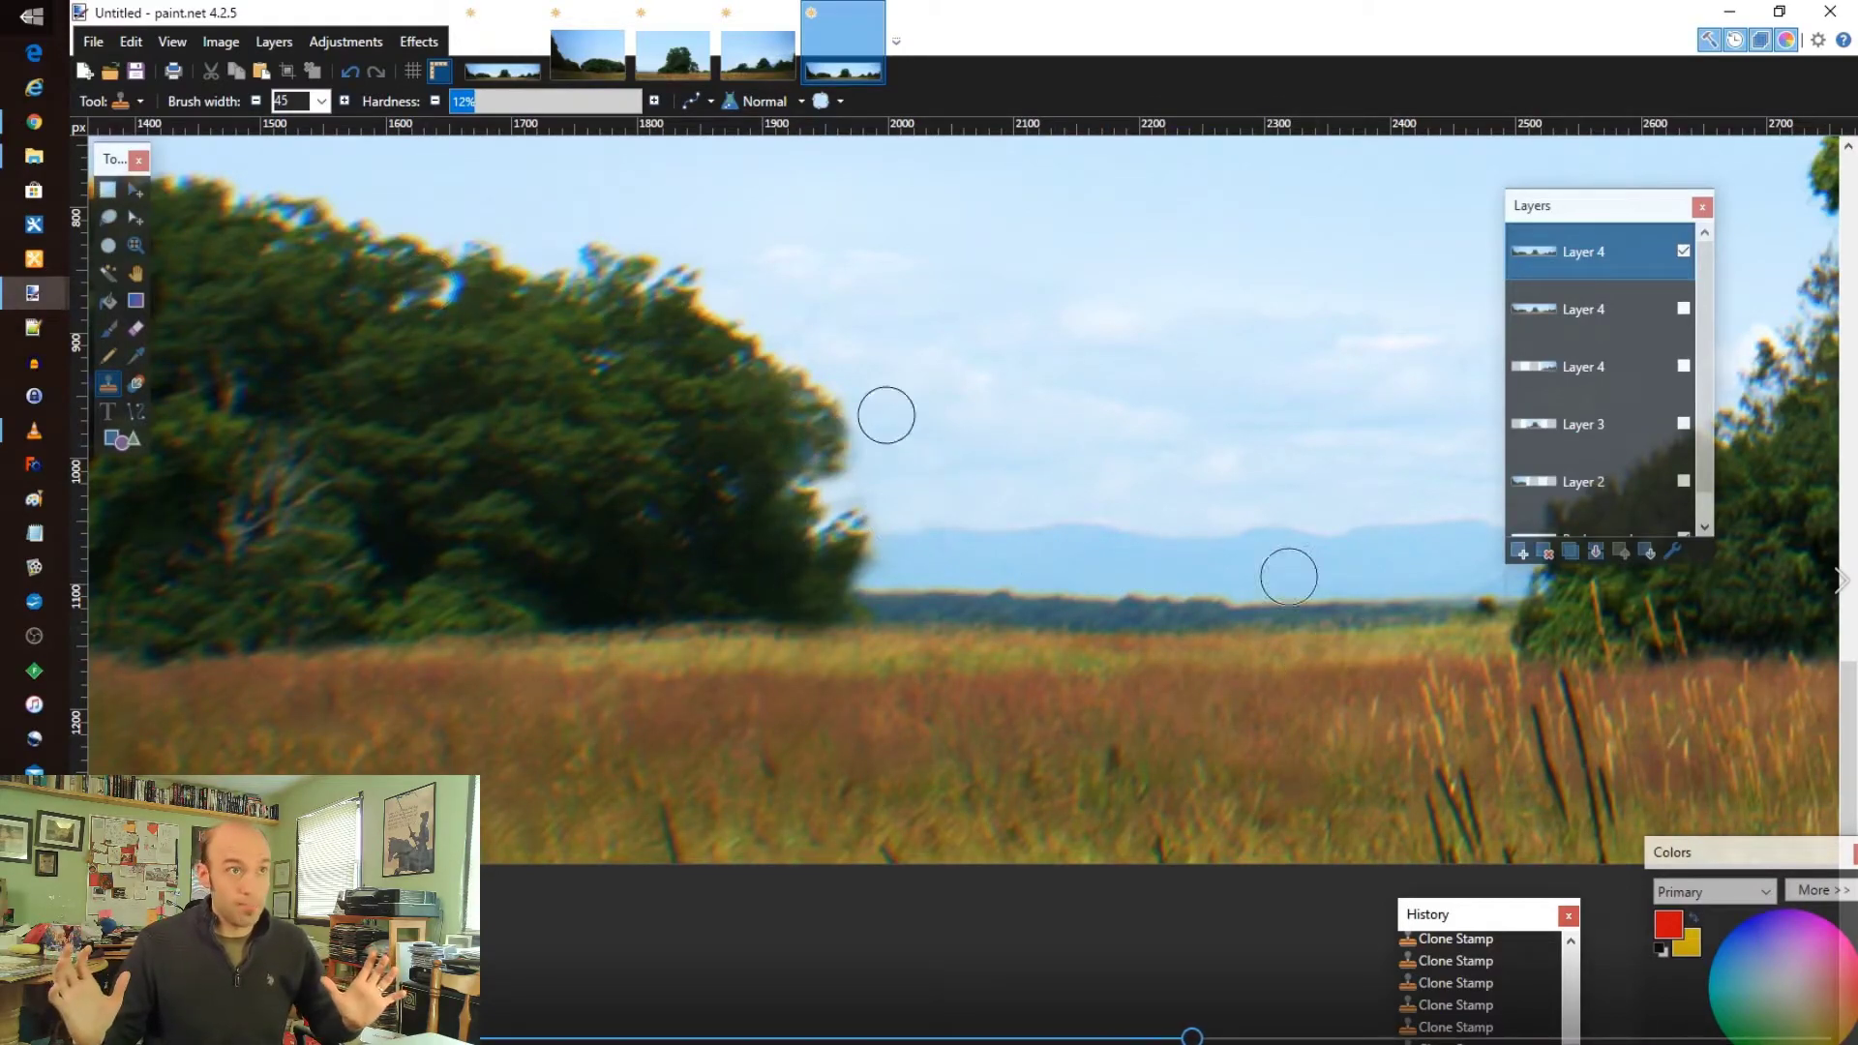
scroll(1285, 595, up, 2)
scroll(414, 315, up, 1)
ctrl+click(562, 309)
mouse_move(475, 314)
mouse_down()
mouse_move(689, 333)
mouse_move(471, 323)
mouse_up()
click(553, 101)
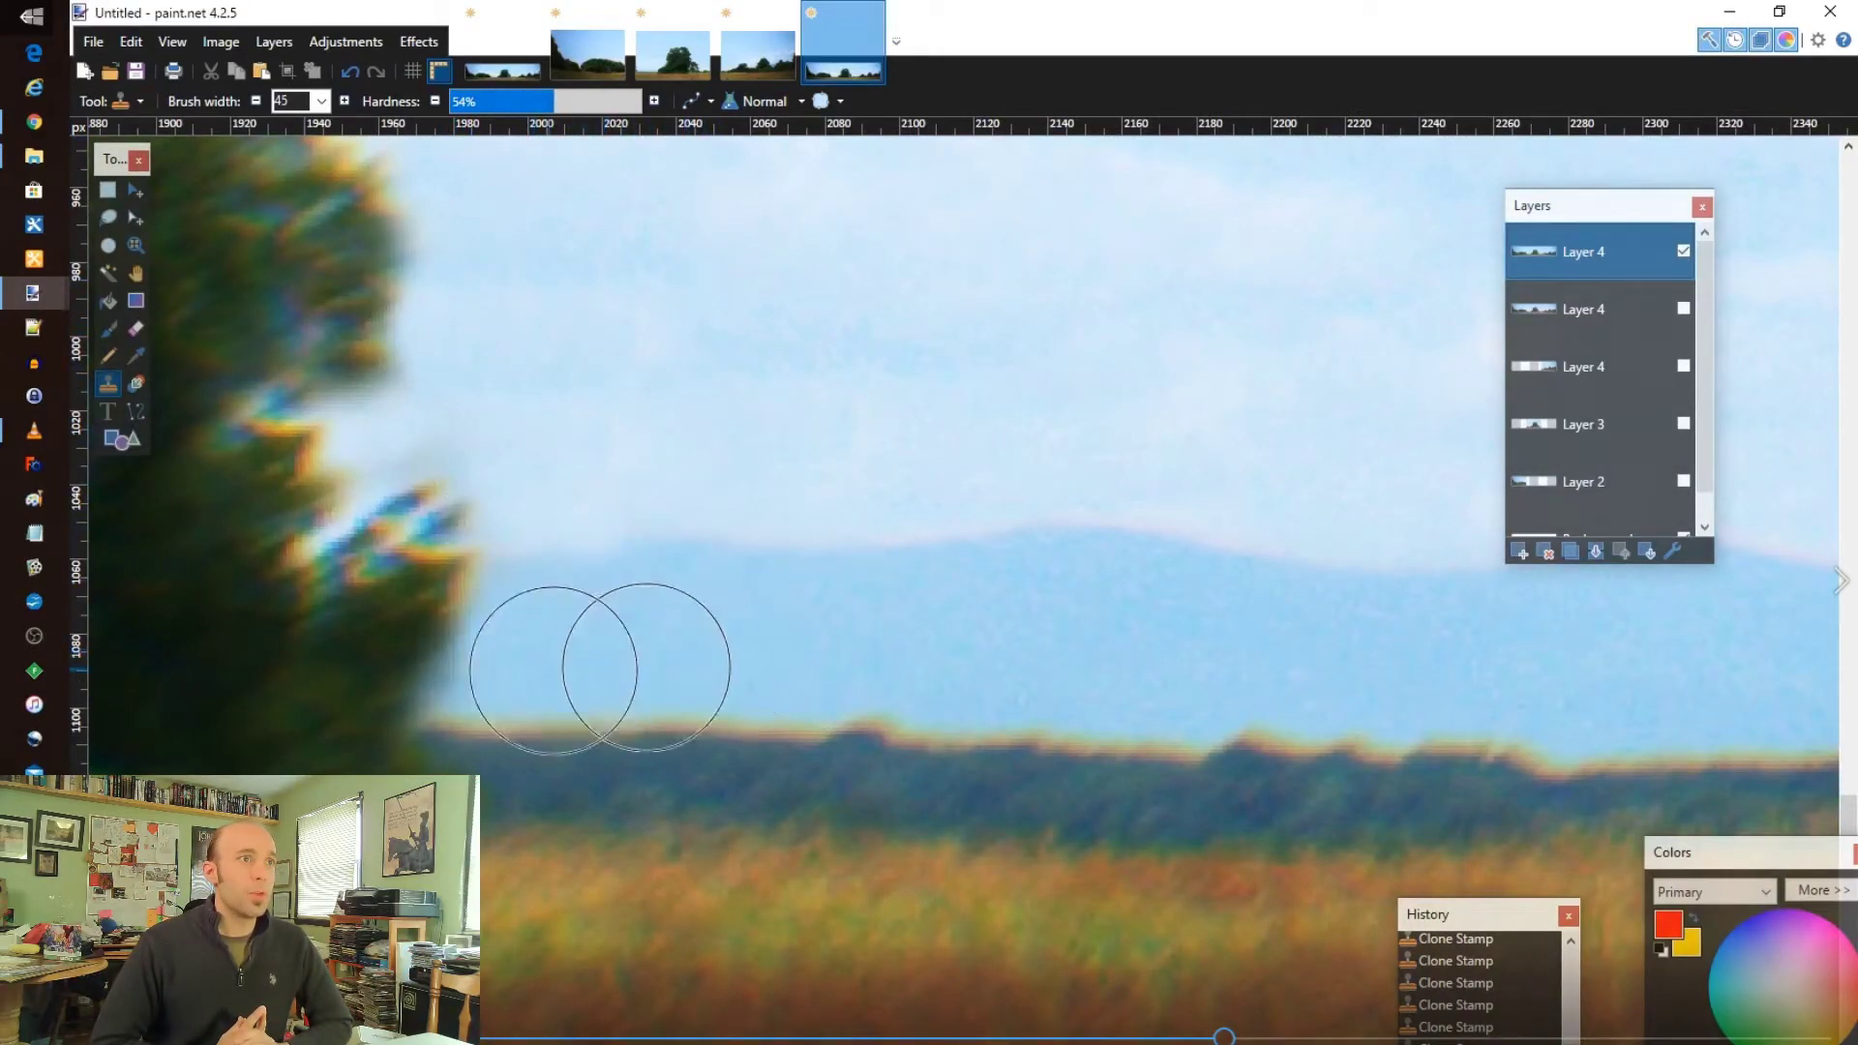
- Clone open sky between the left tree group and the central tree with a brush 500 wide at 0% hardness
scroll(851, 569, down, 6)
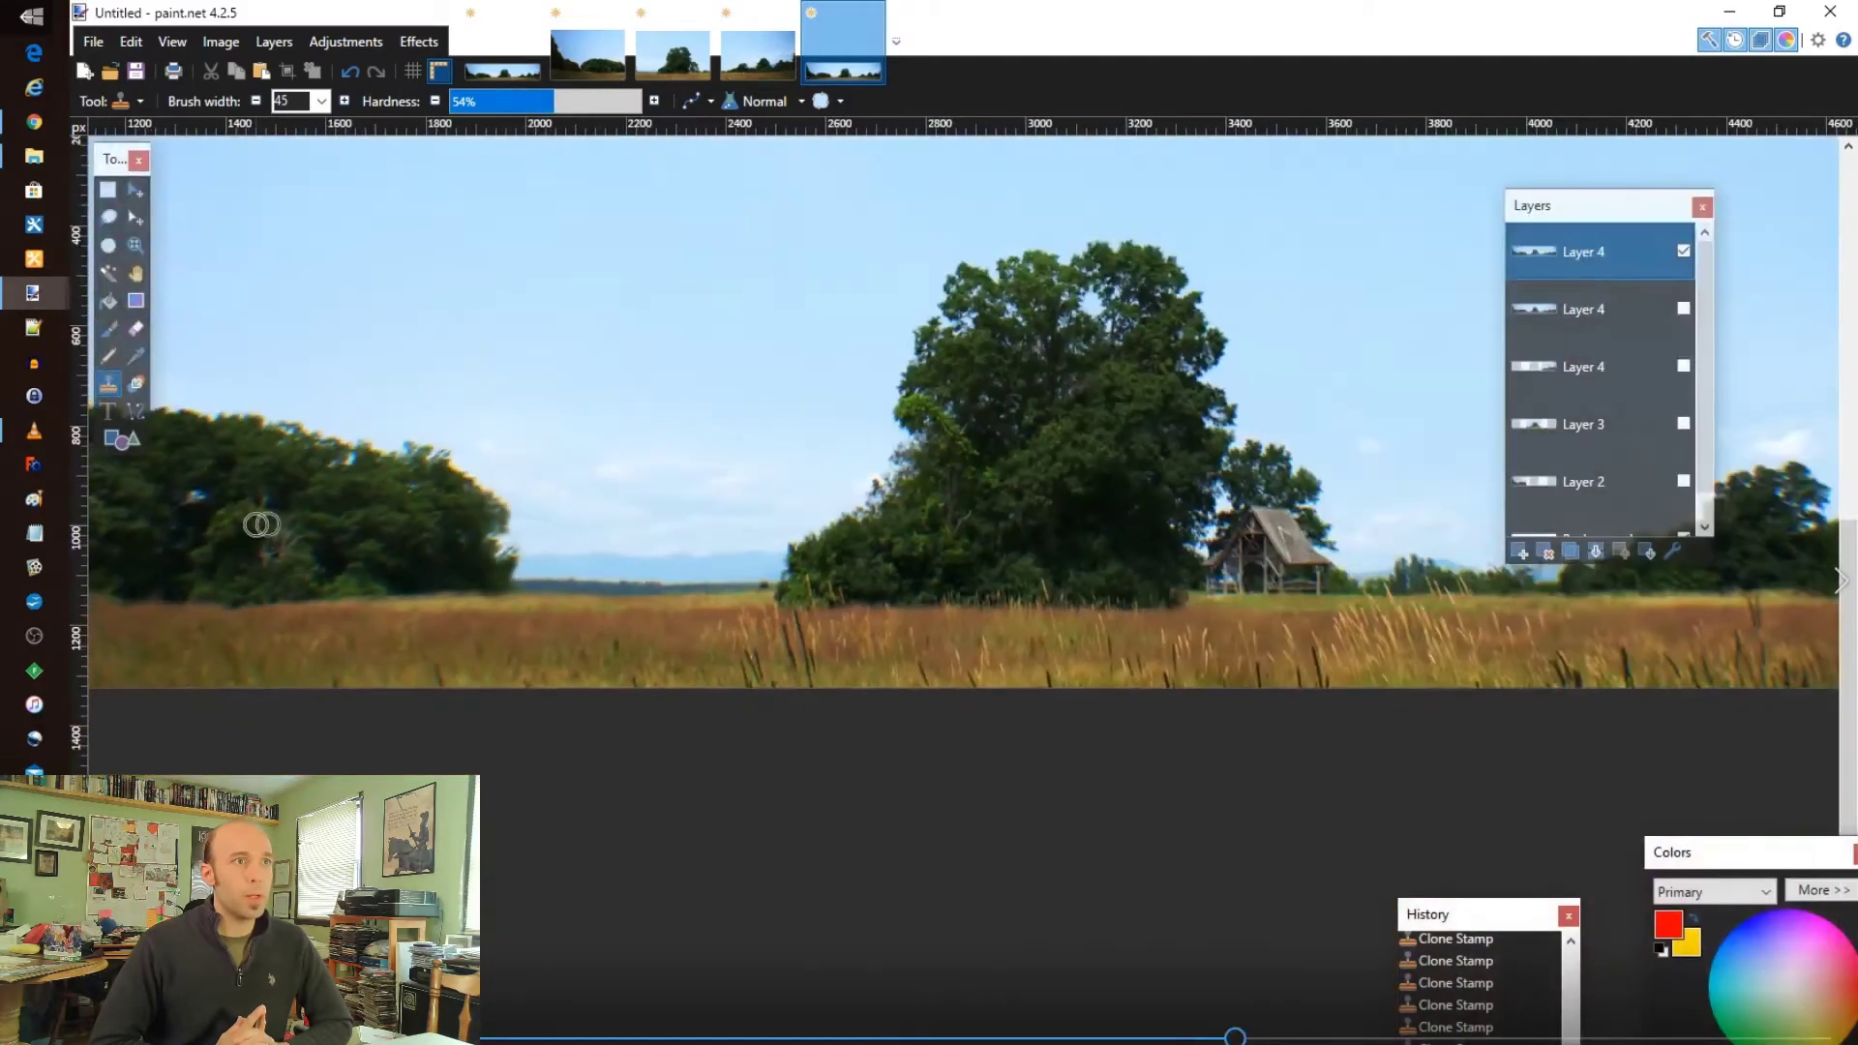
scroll(483, 317, down, 1)
click(320, 101)
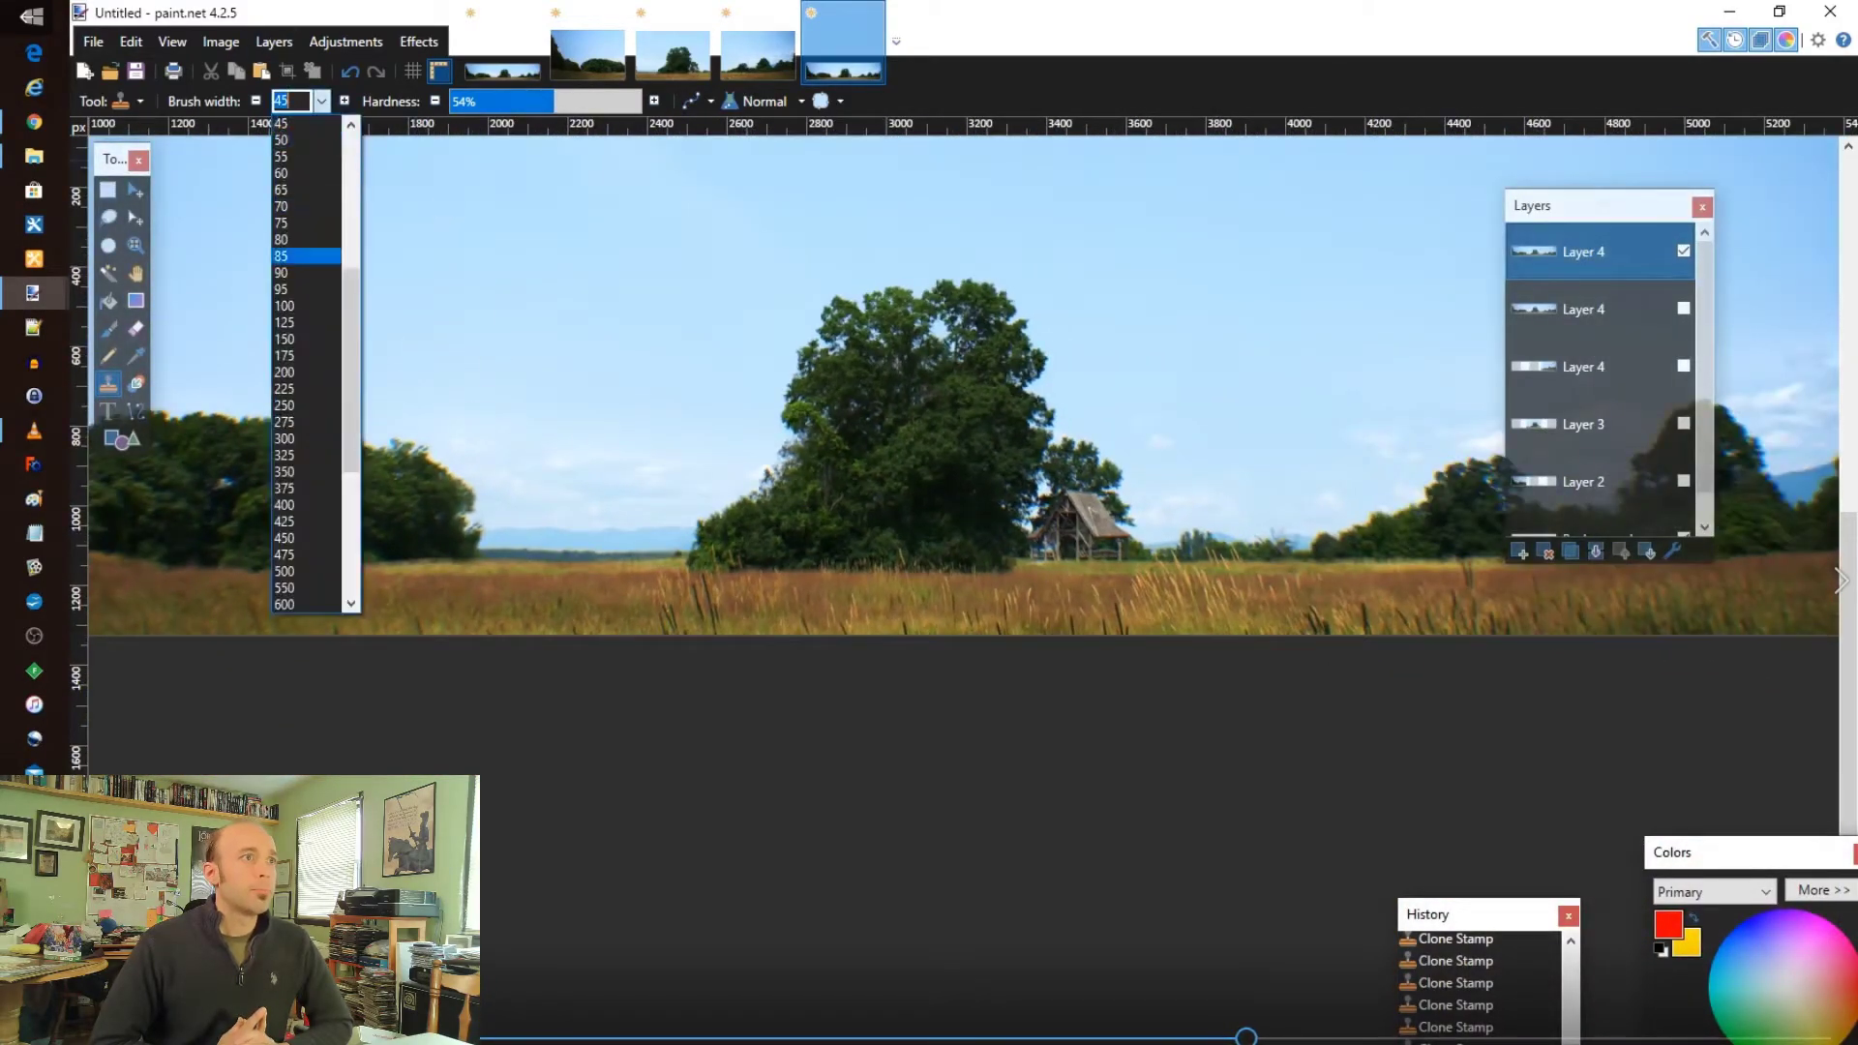
click(306, 333)
scroll(516, 327, up, 3)
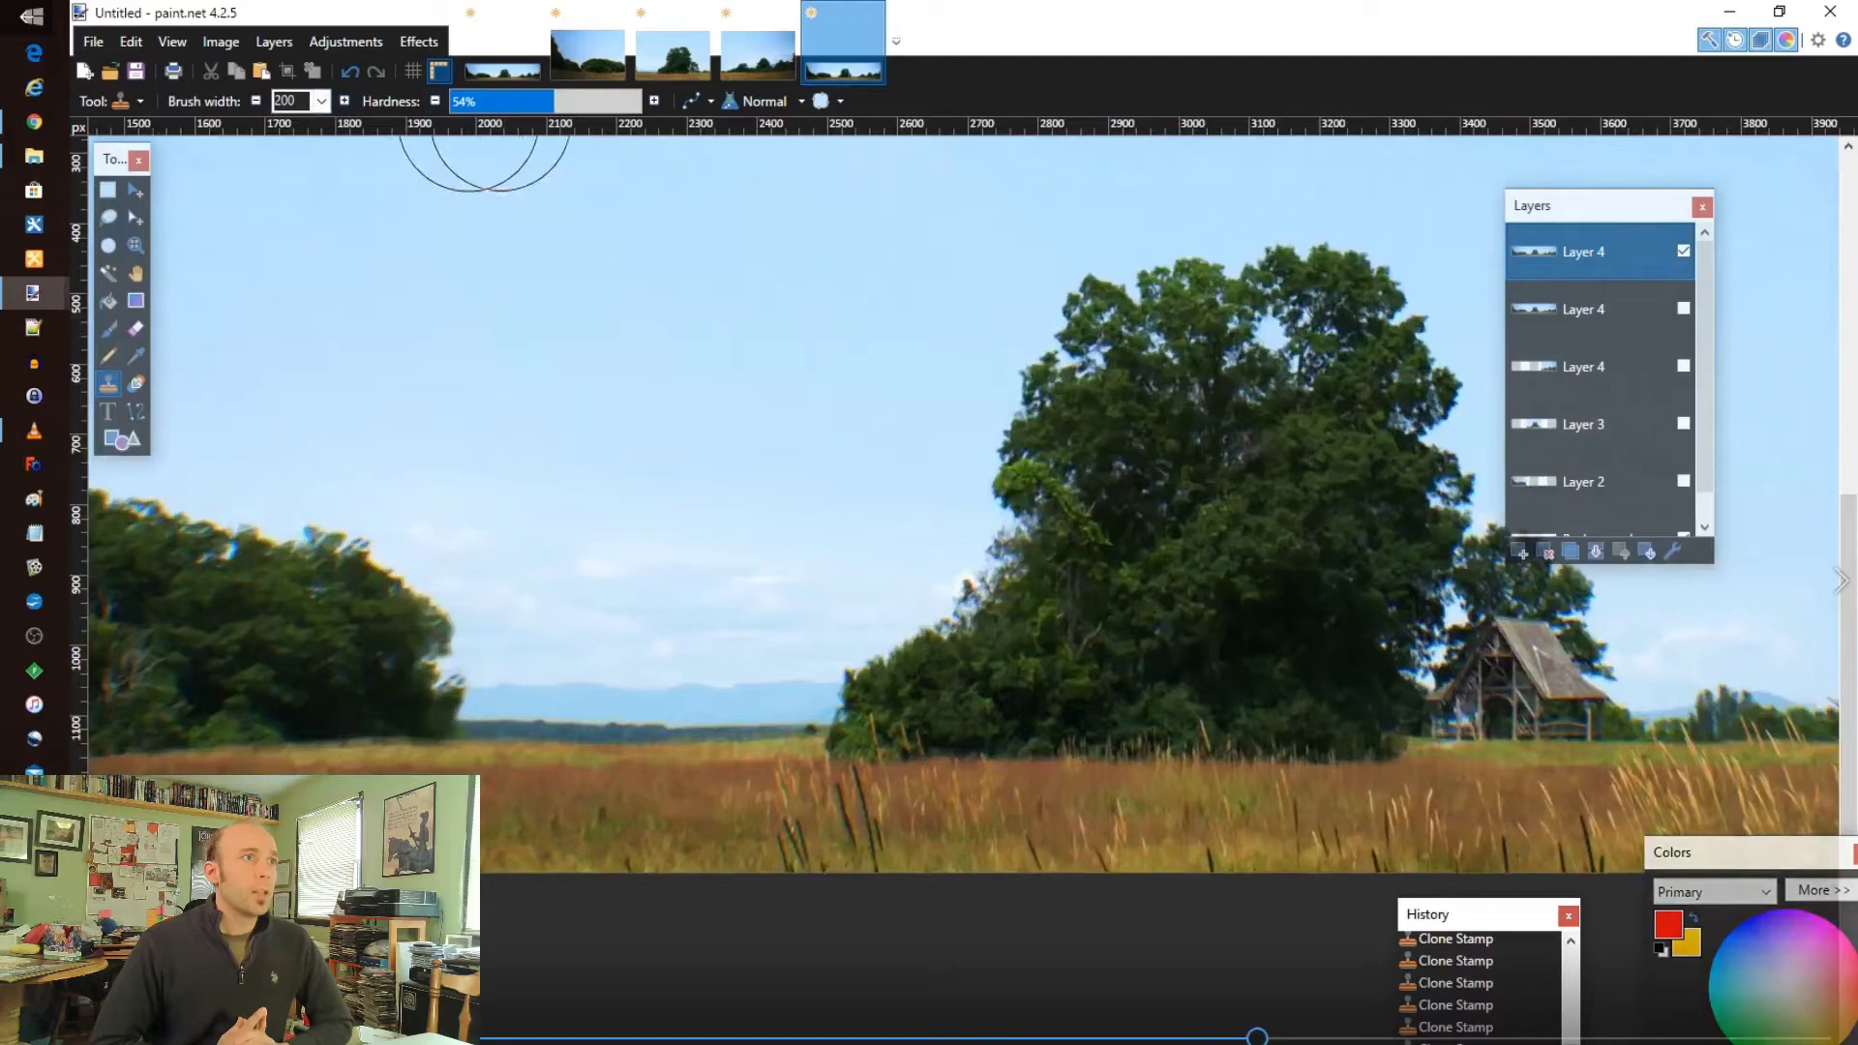
click(320, 100)
click(291, 322)
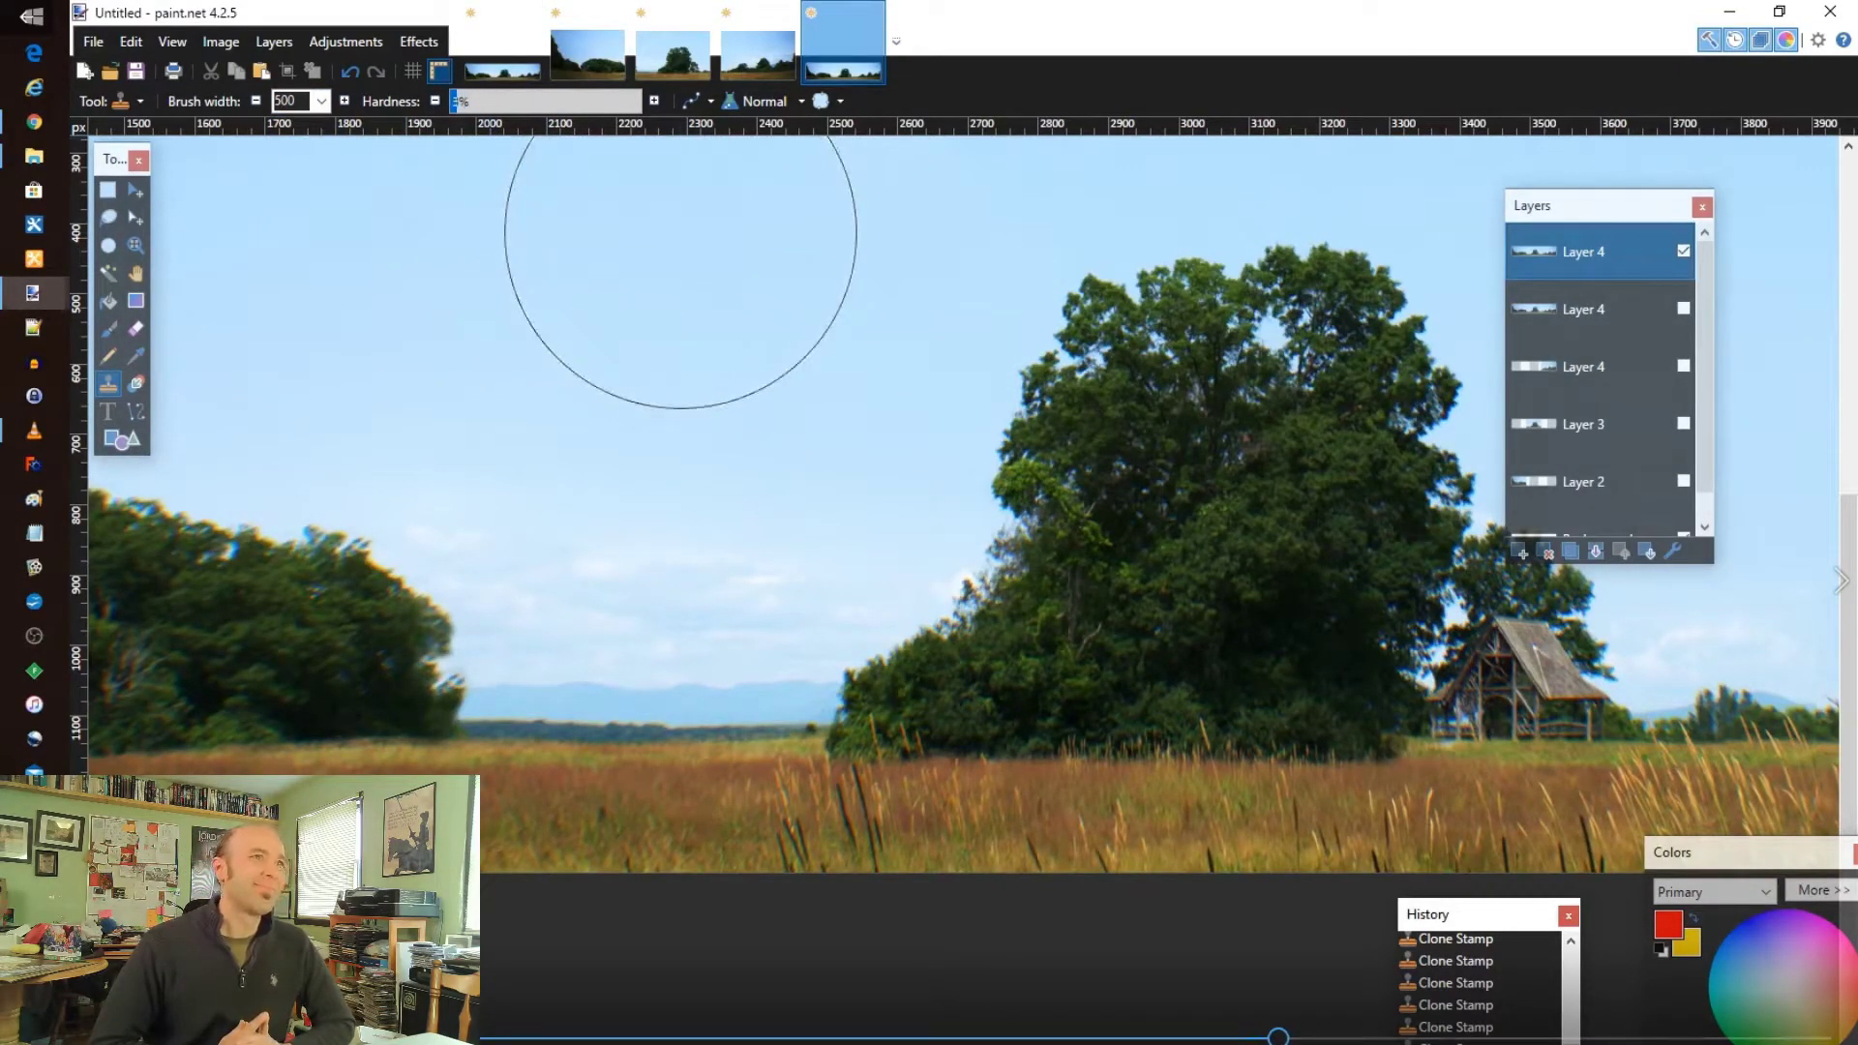
ctrl+click(680, 232)
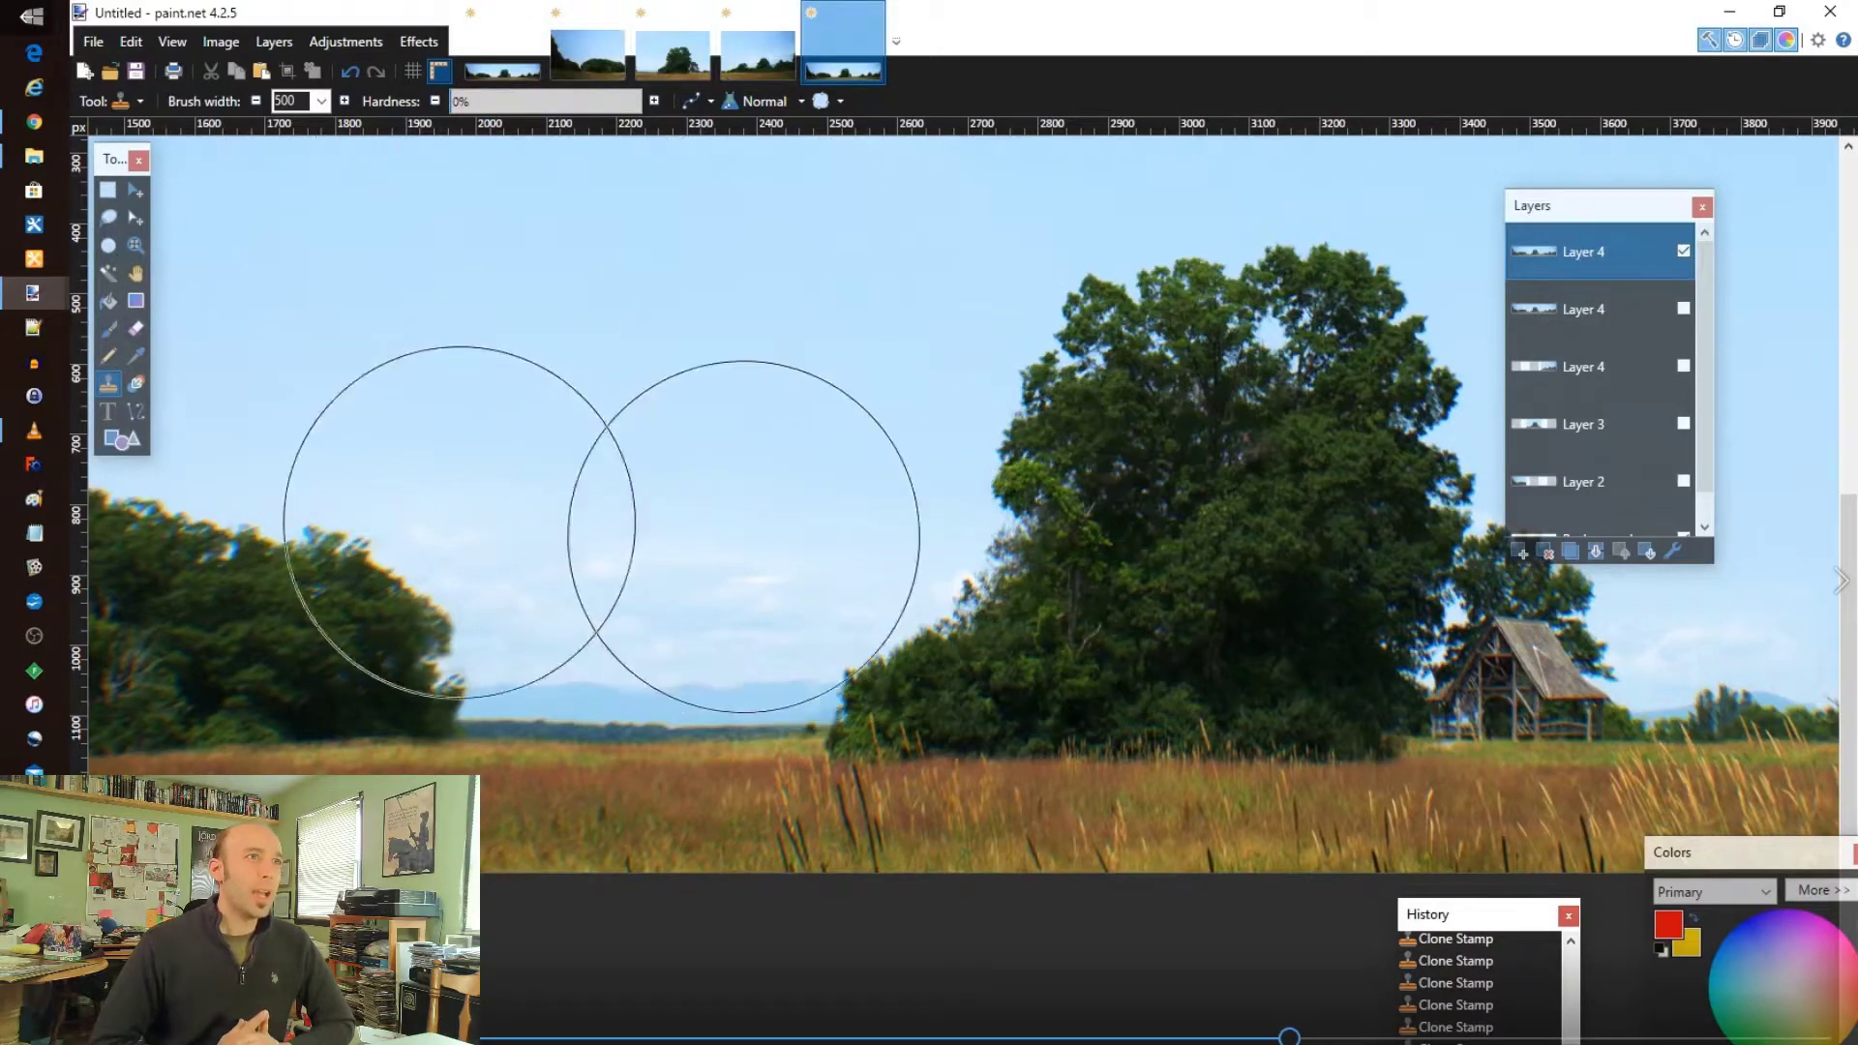
scroll(523, 475, up, 3)
scroll(571, 455, down, 7)
scroll(585, 669, up, 1)
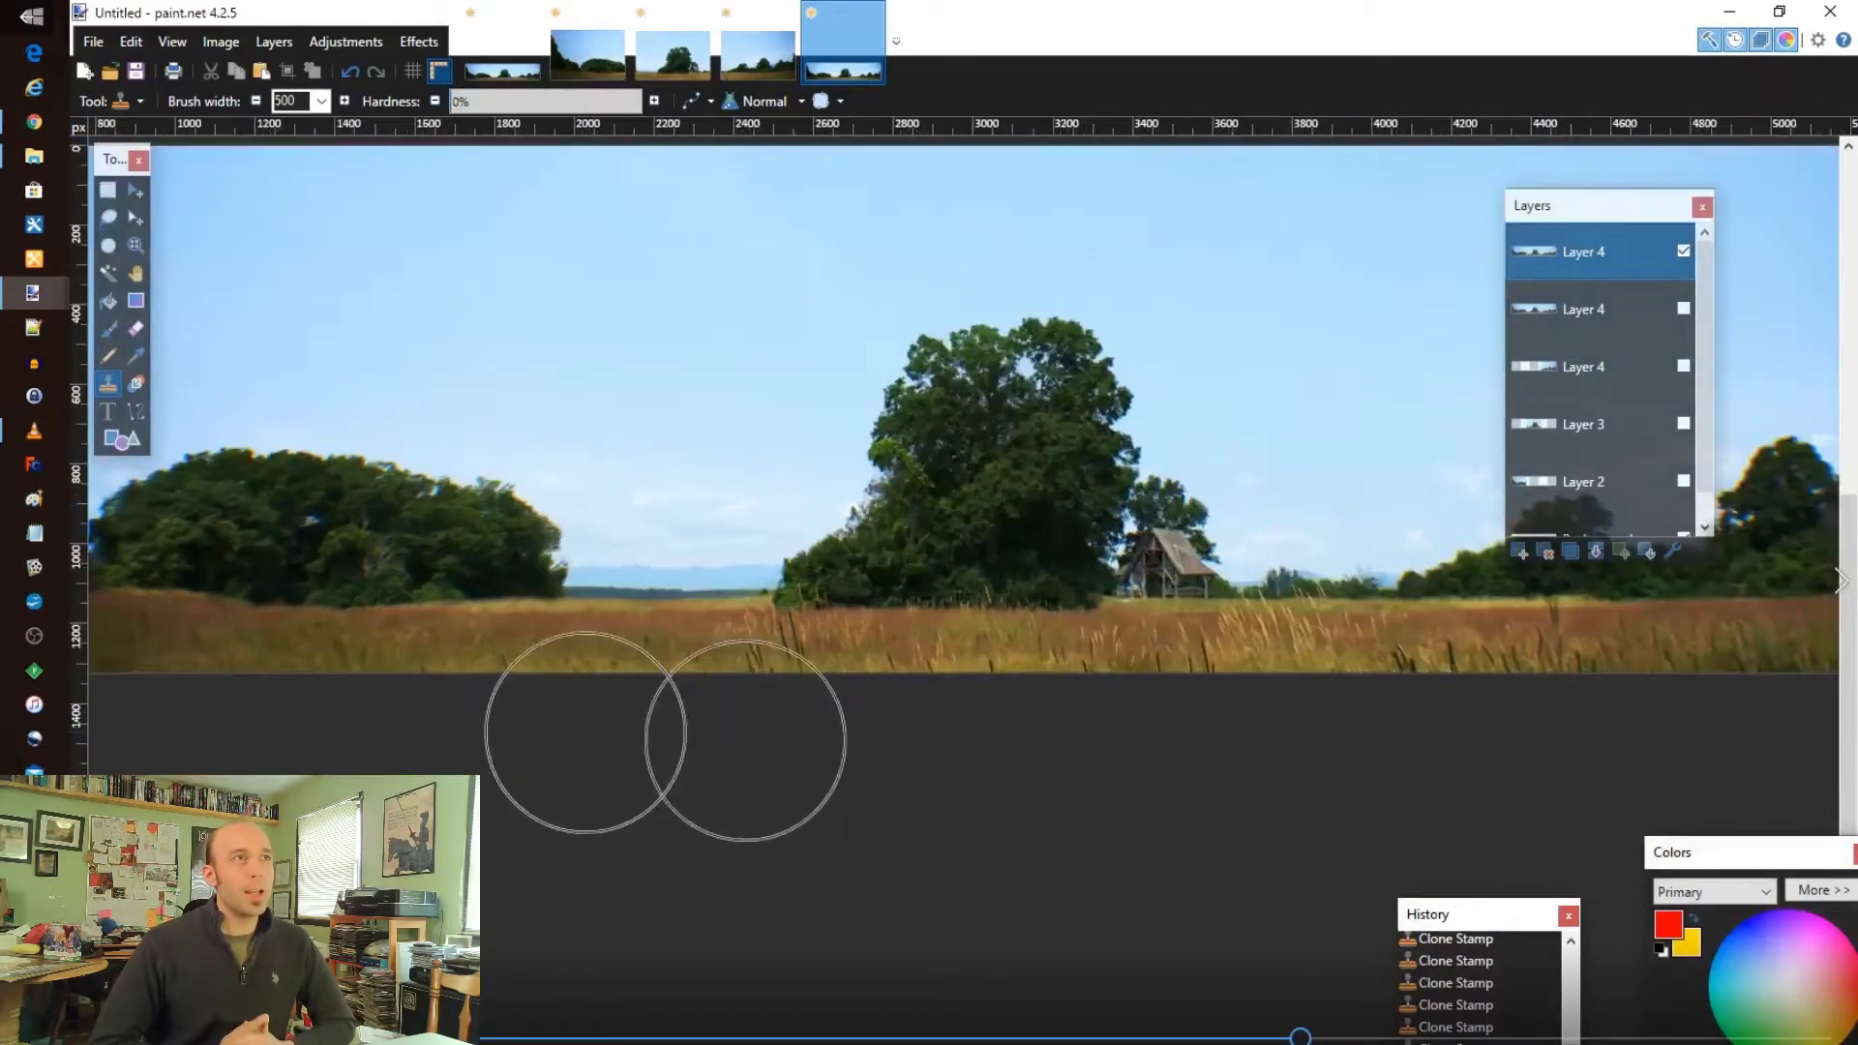
- Clone bushes over the vertical seam in the distant treeline beyond the barn using a 30-wide brush
scroll(586, 732, up, 5)
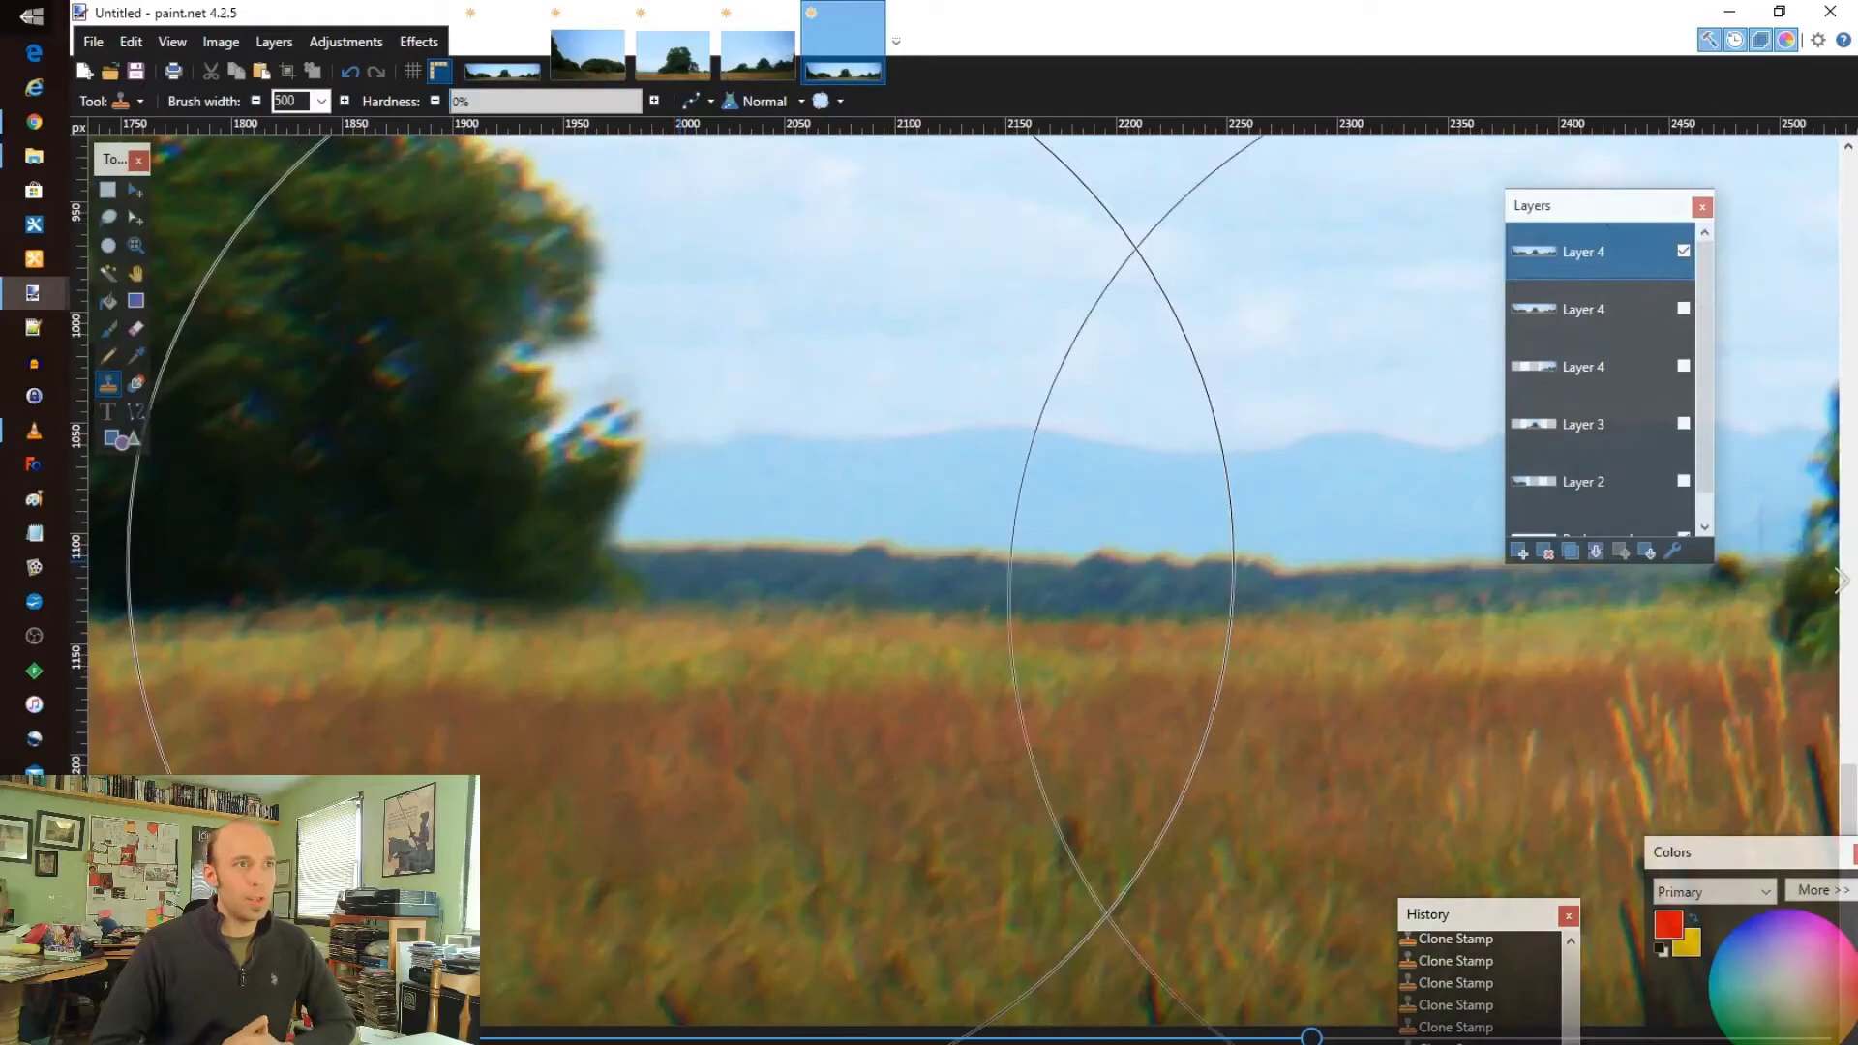
click(321, 101)
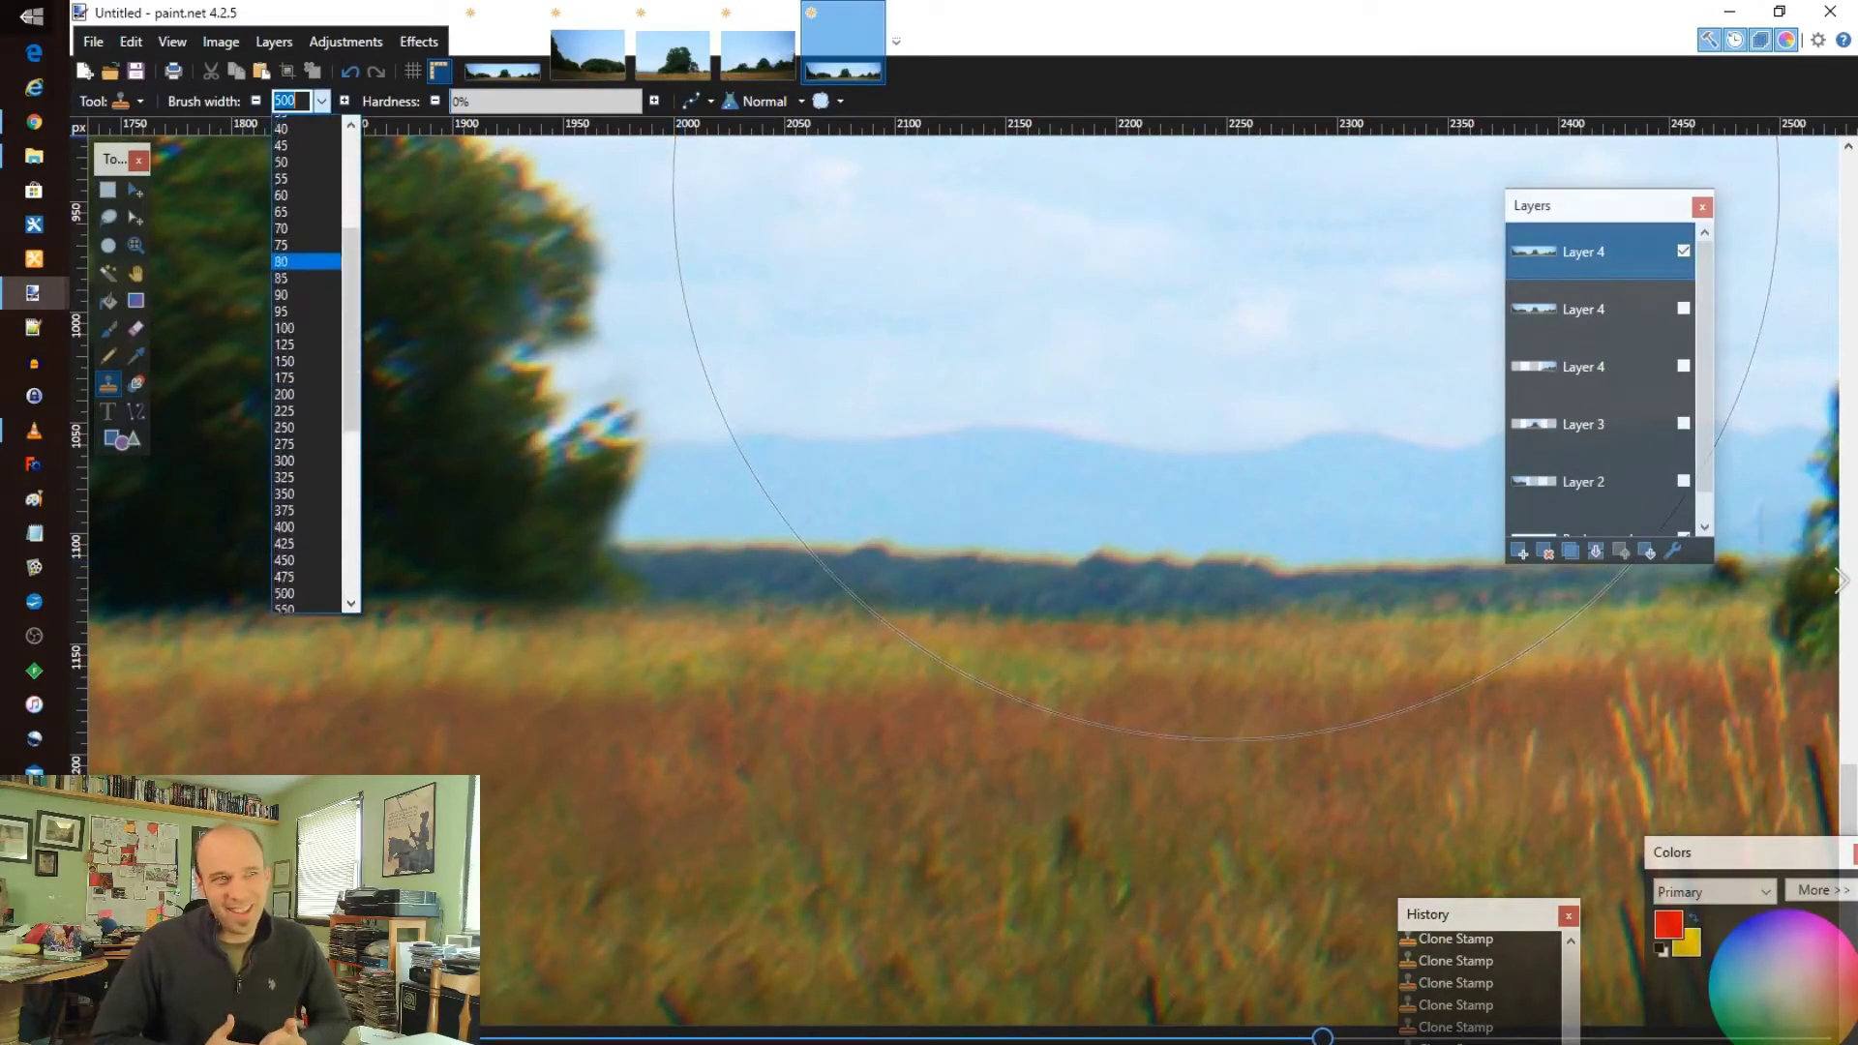
click(316, 209)
scroll(398, 452, down, 5)
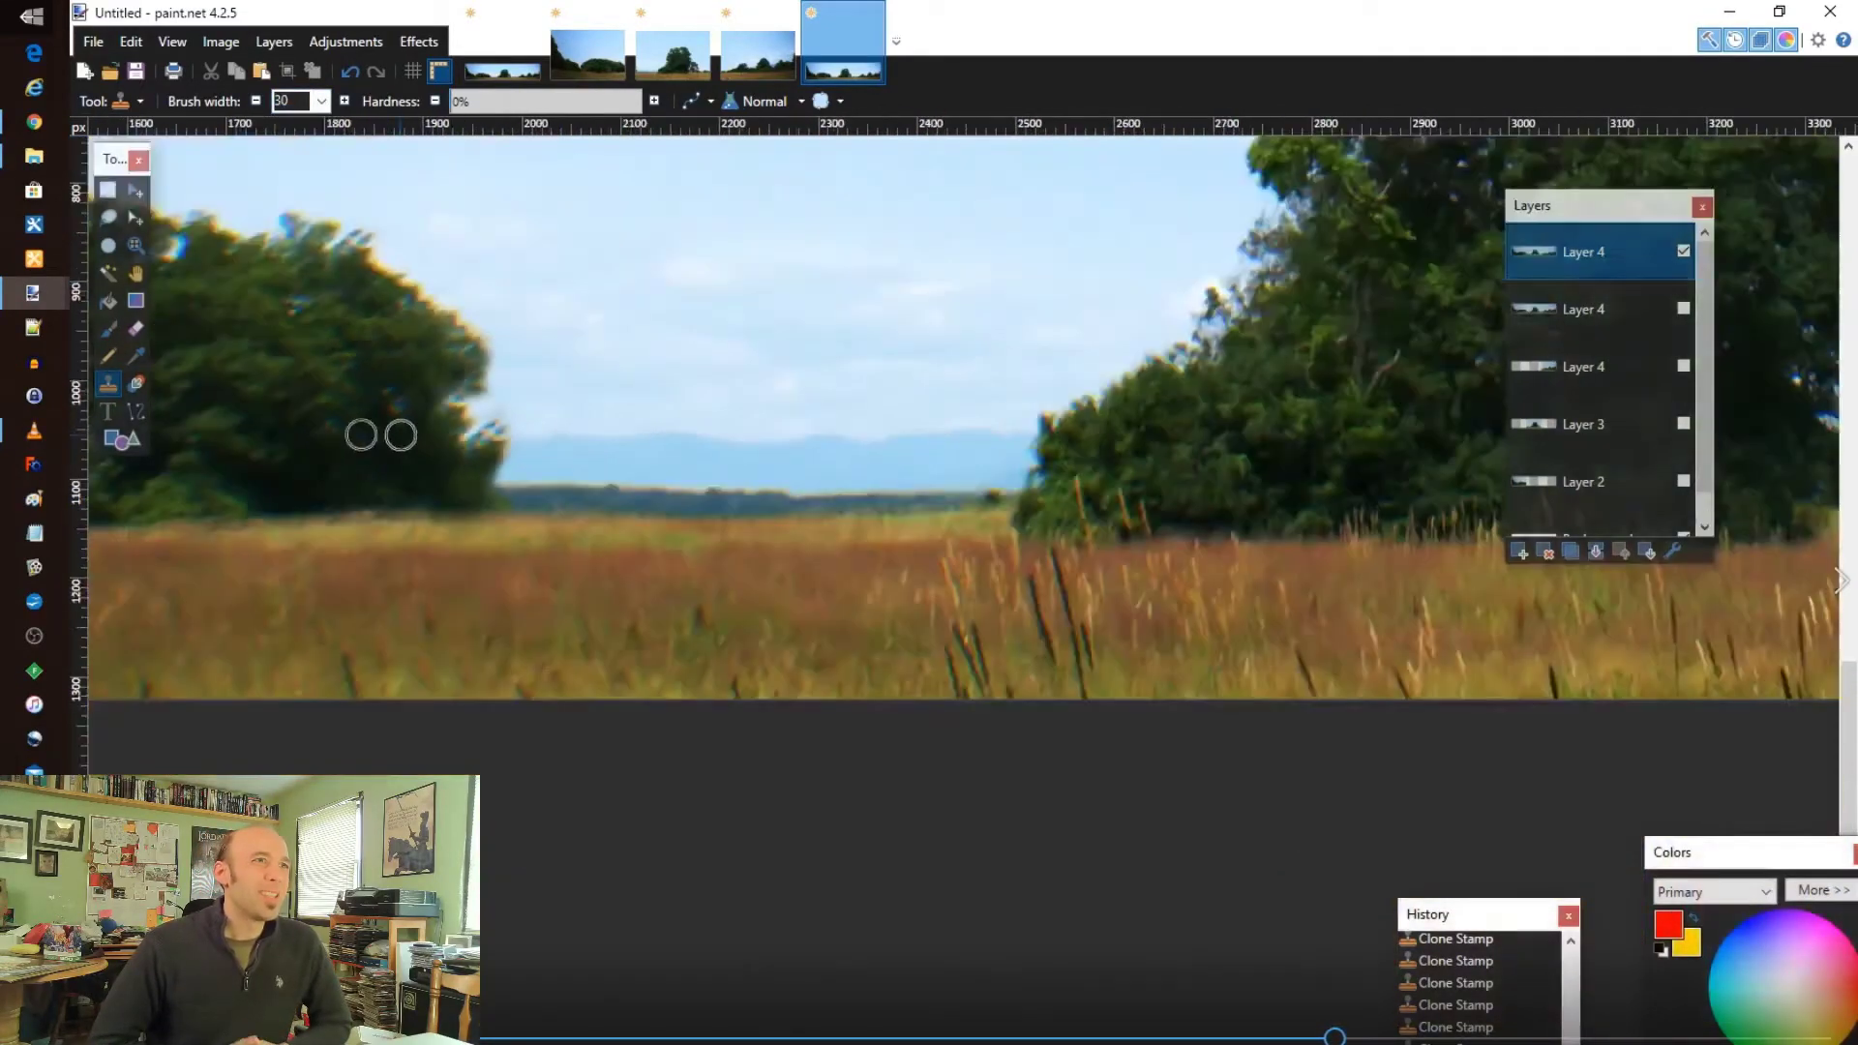
scroll(634, 535, down, 1)
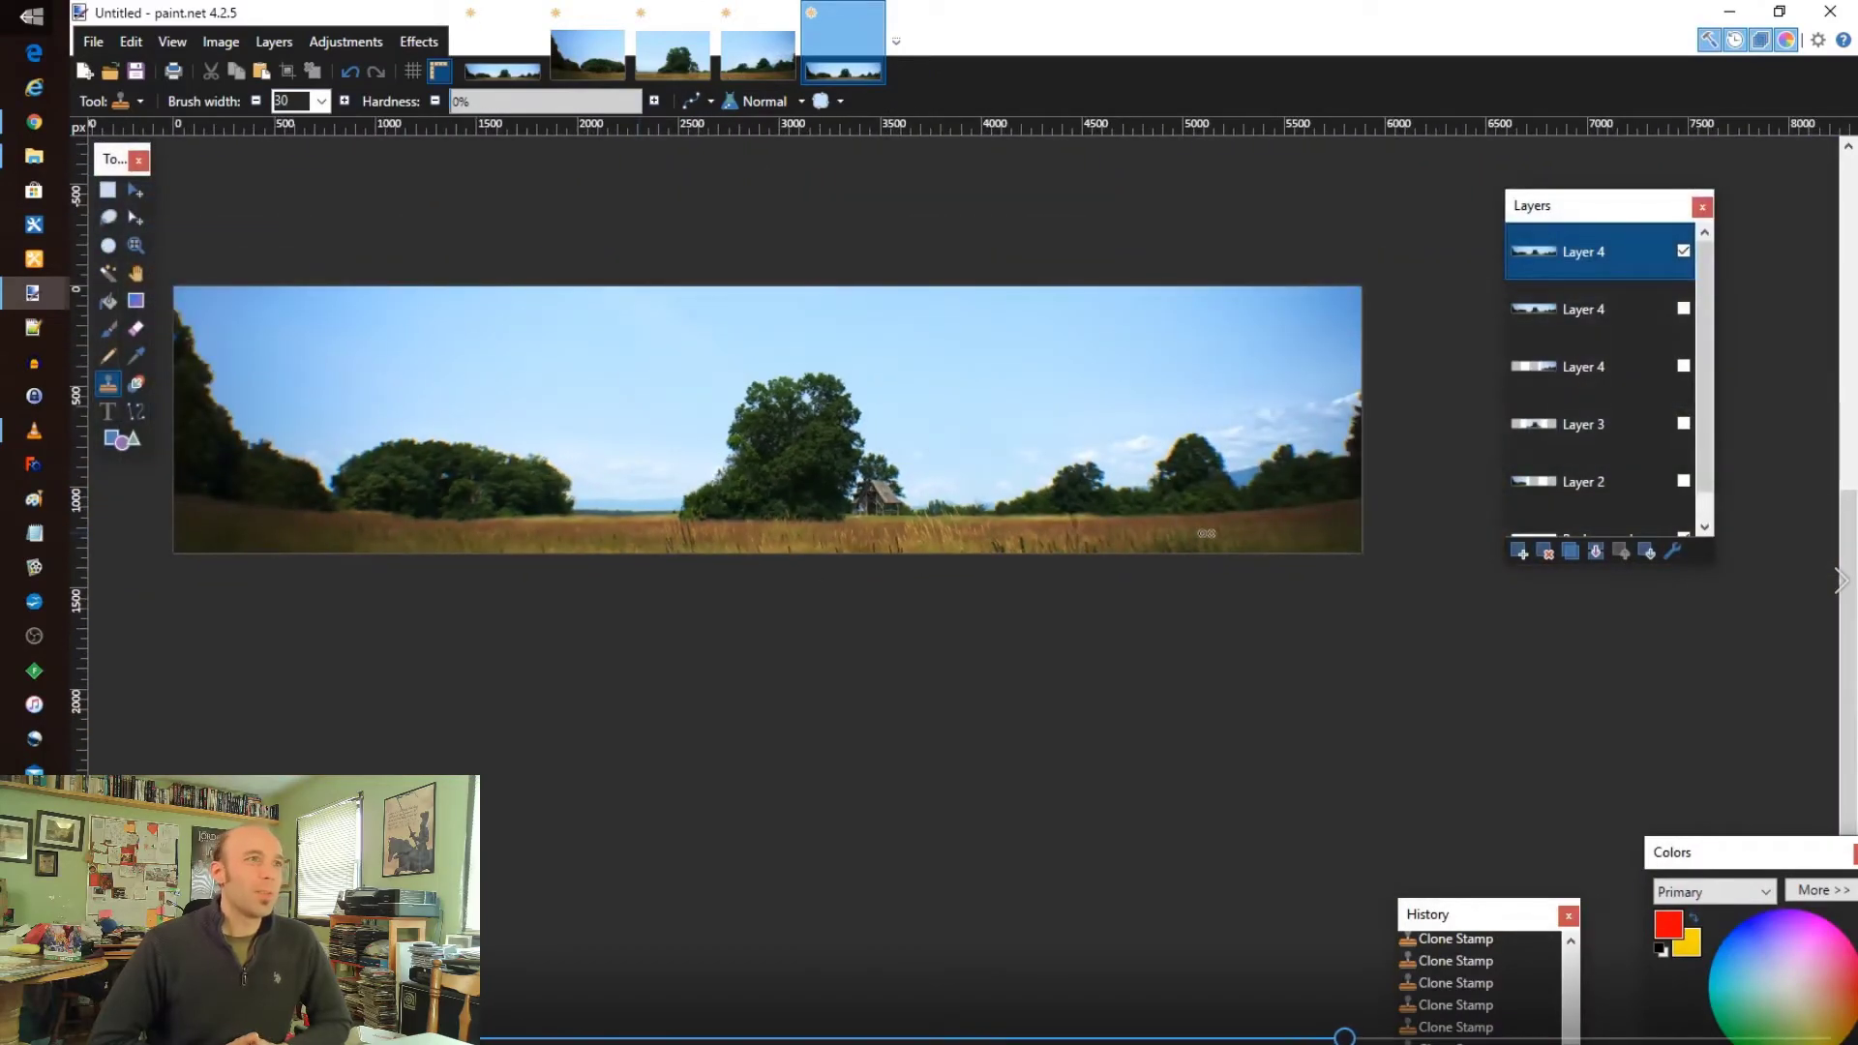
scroll(1206, 534, up, 4)
scroll(1016, 498, up, 4)
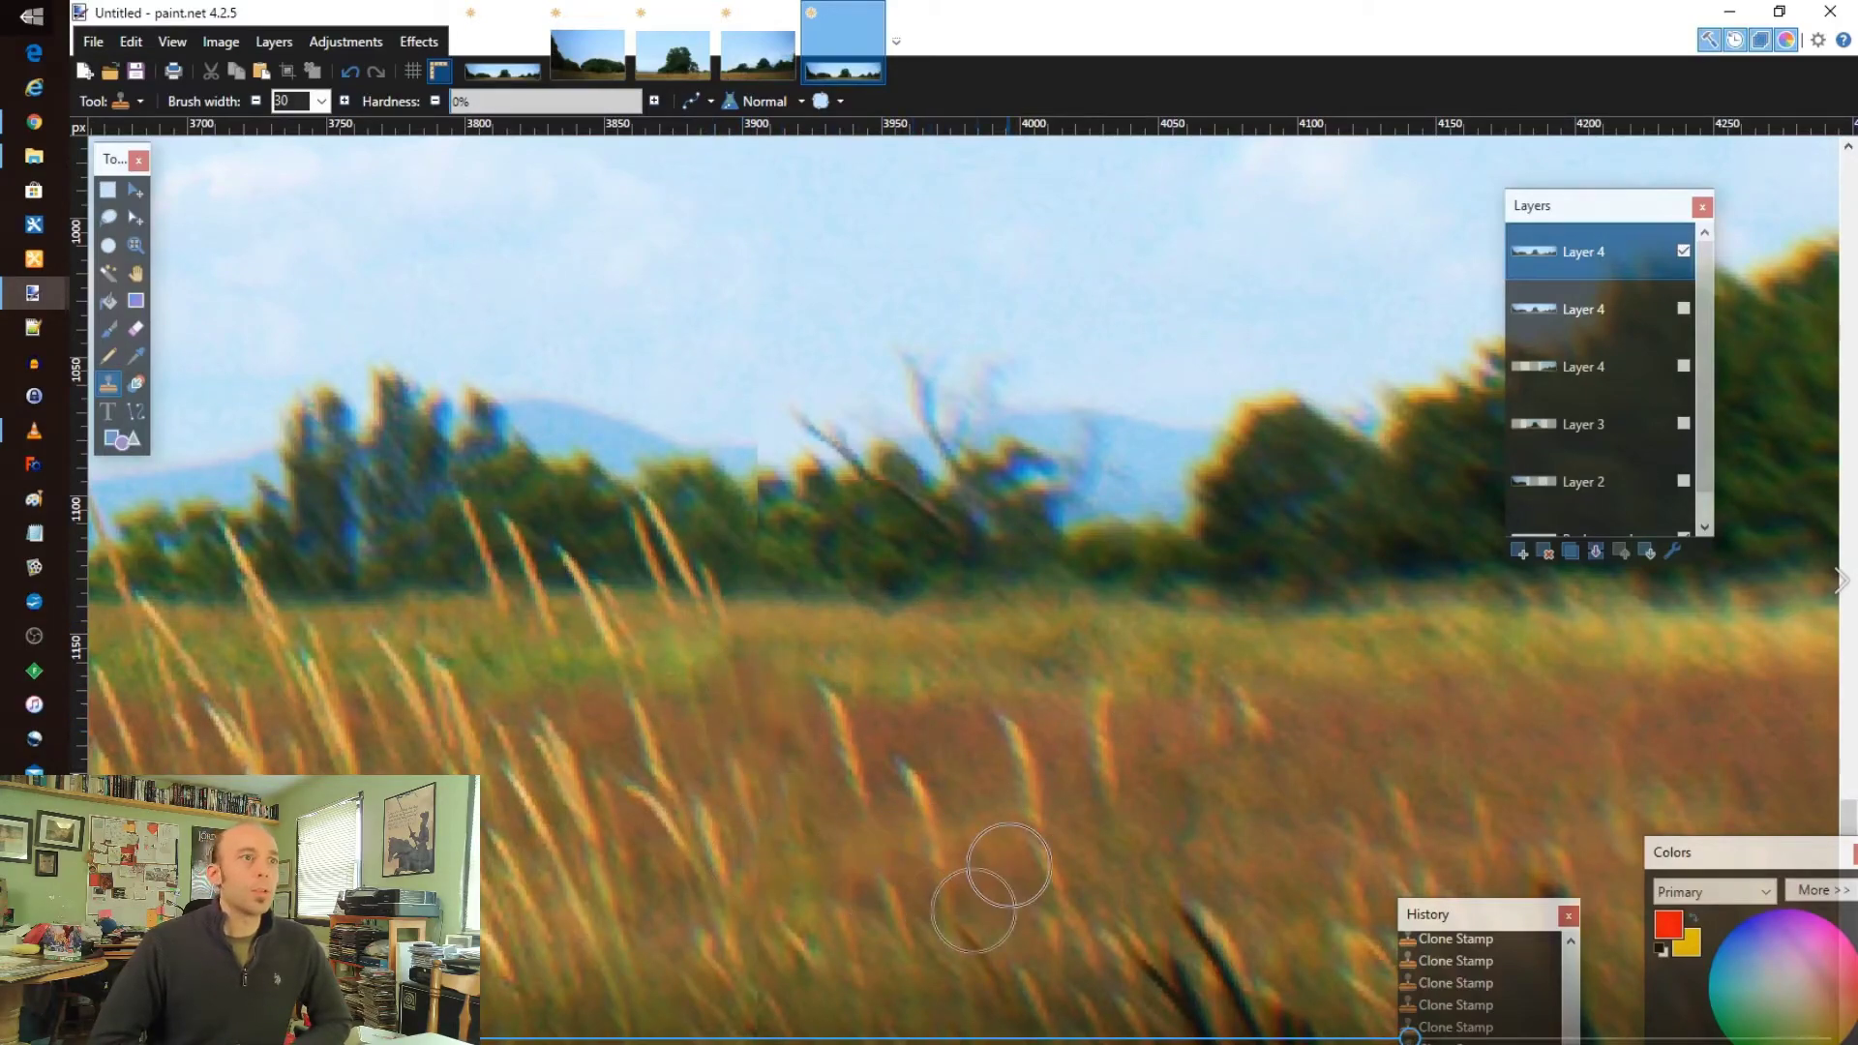
ctrl+click(805, 531)
drag(763, 530, 751, 499)
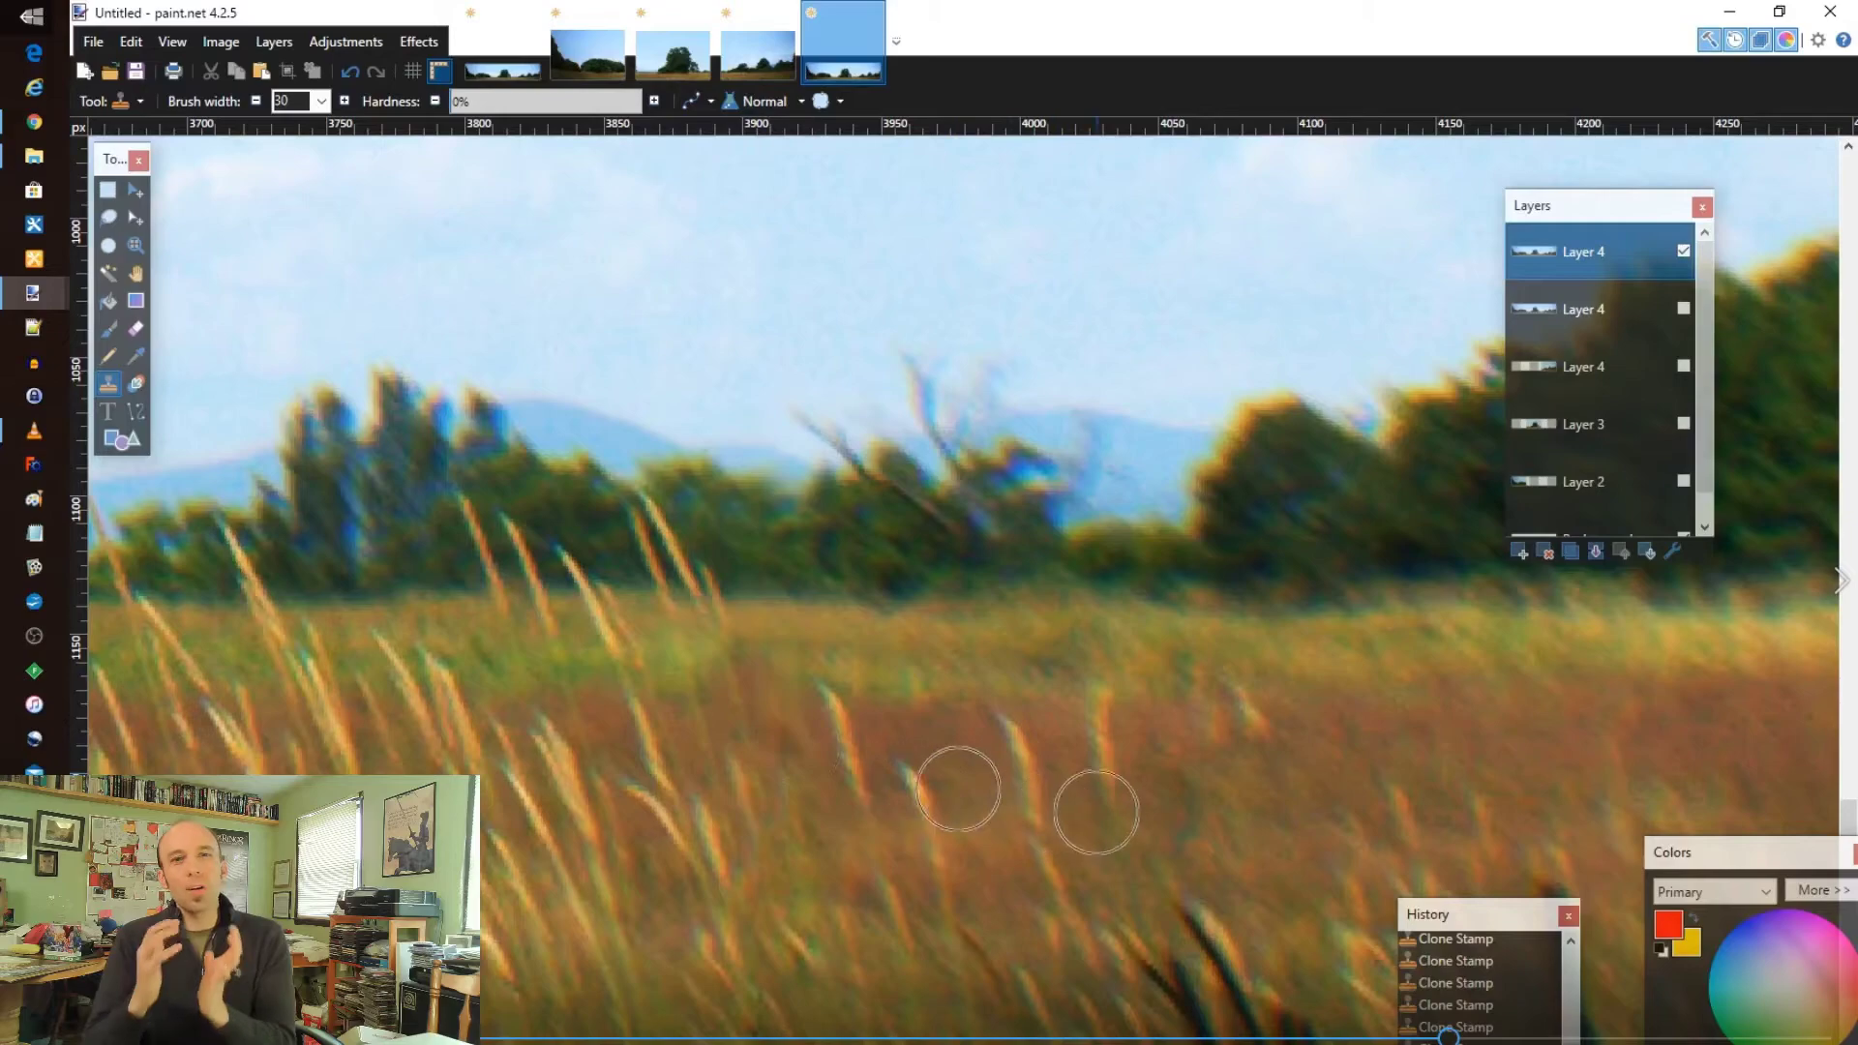
- Set the Clone Stamp brush width to 80 for retouching the sky above the seam beyond the barn
scroll(480, 750, down, 2)
scroll(484, 682, up, 1)
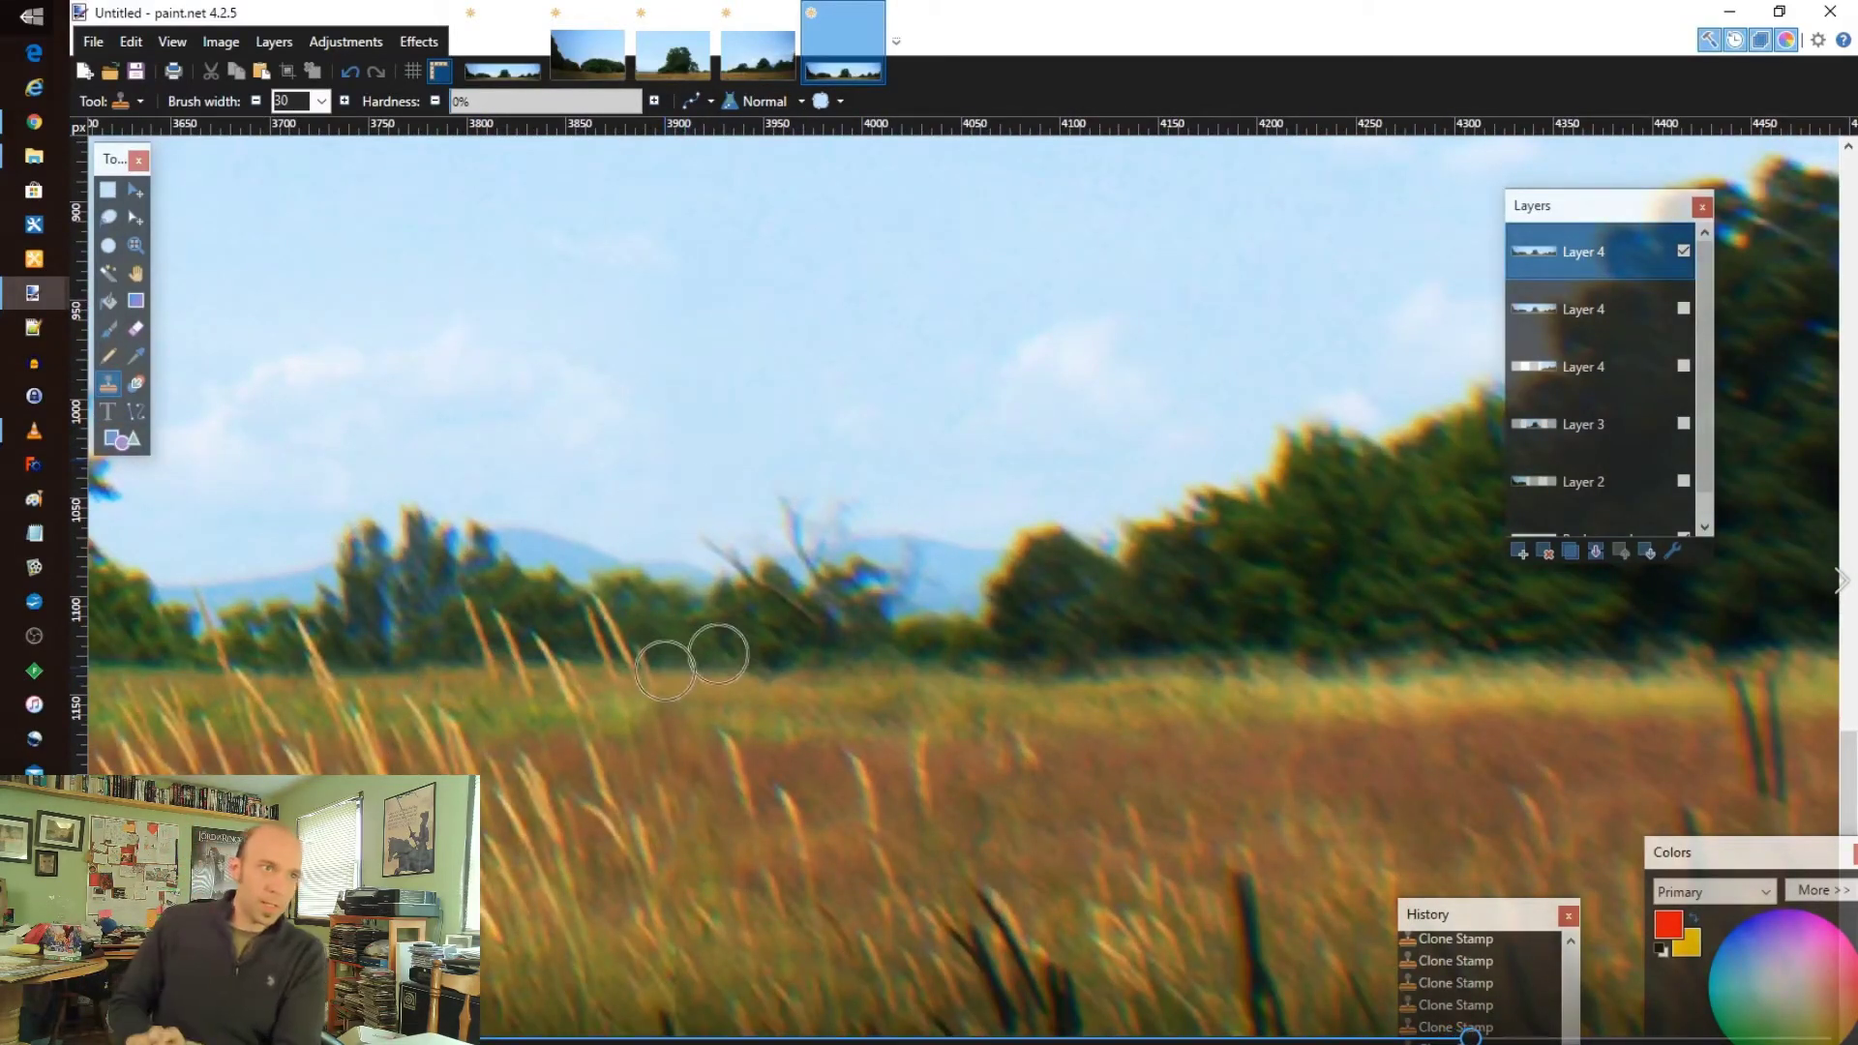
click(322, 100)
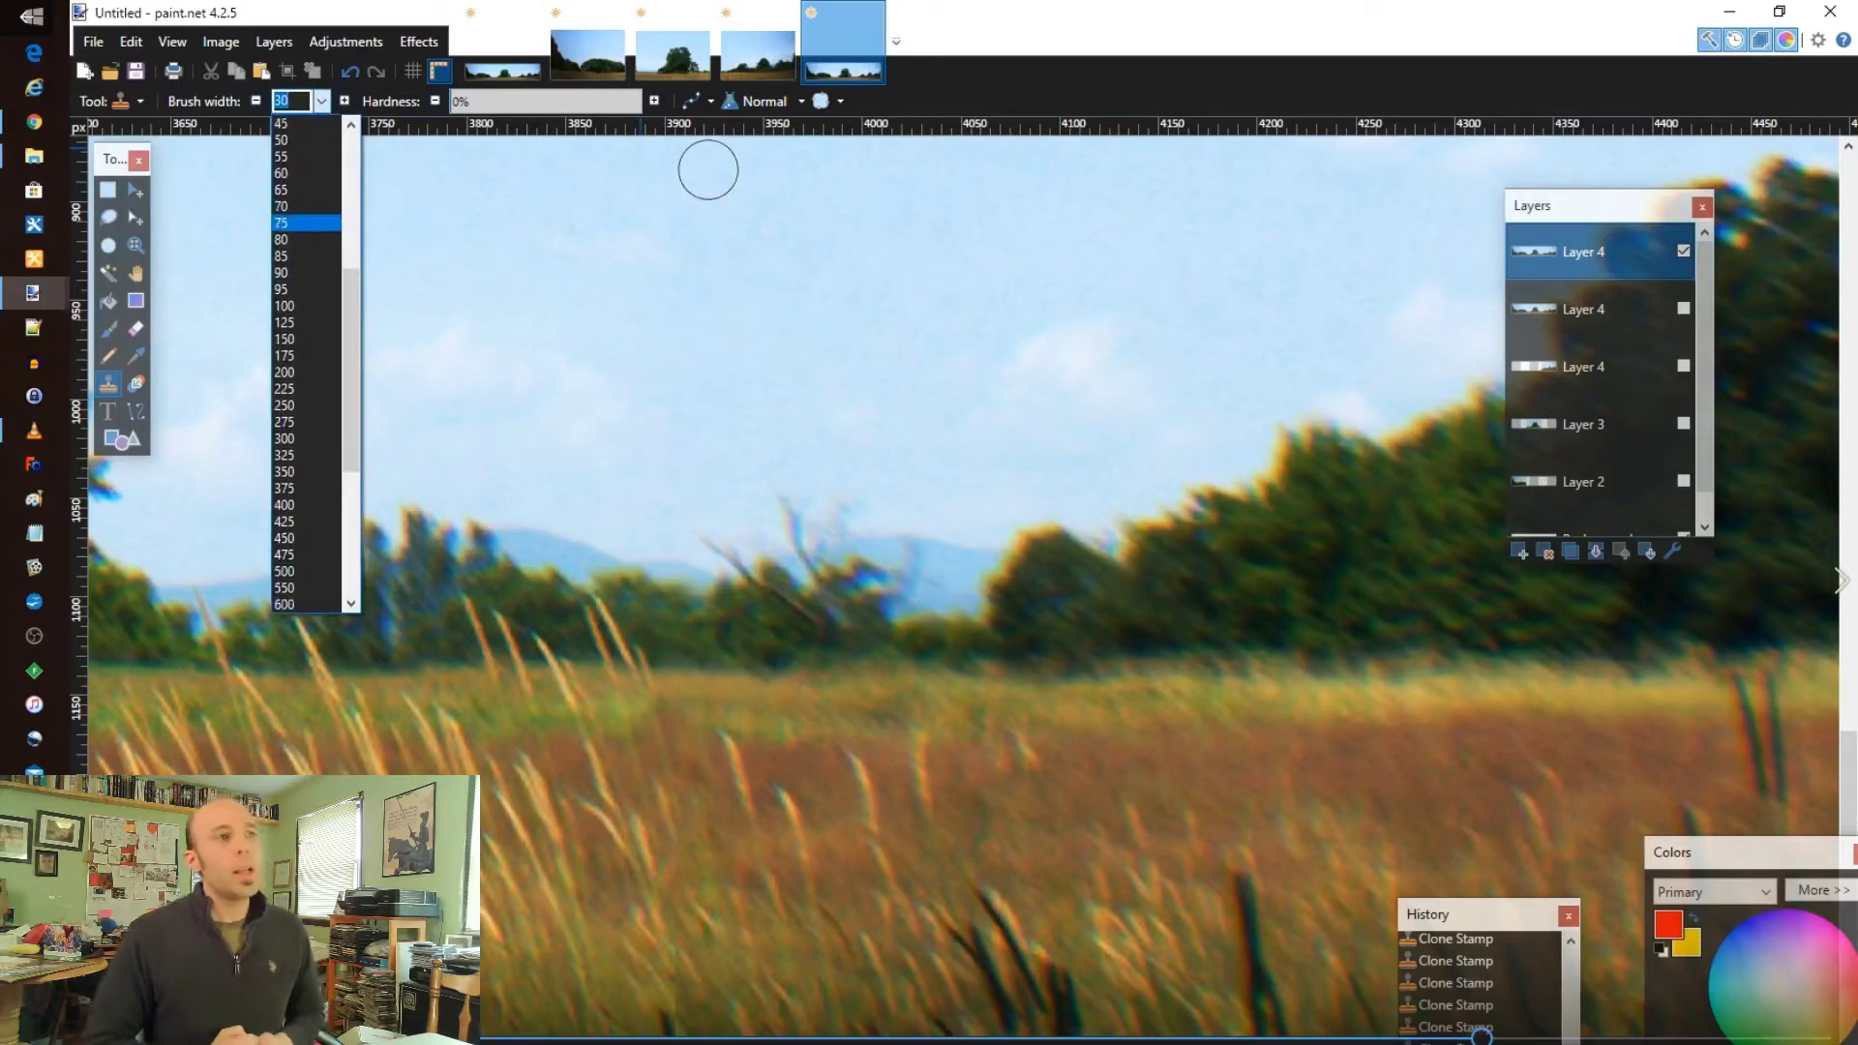
click(295, 230)
scroll(722, 440, up, 5)
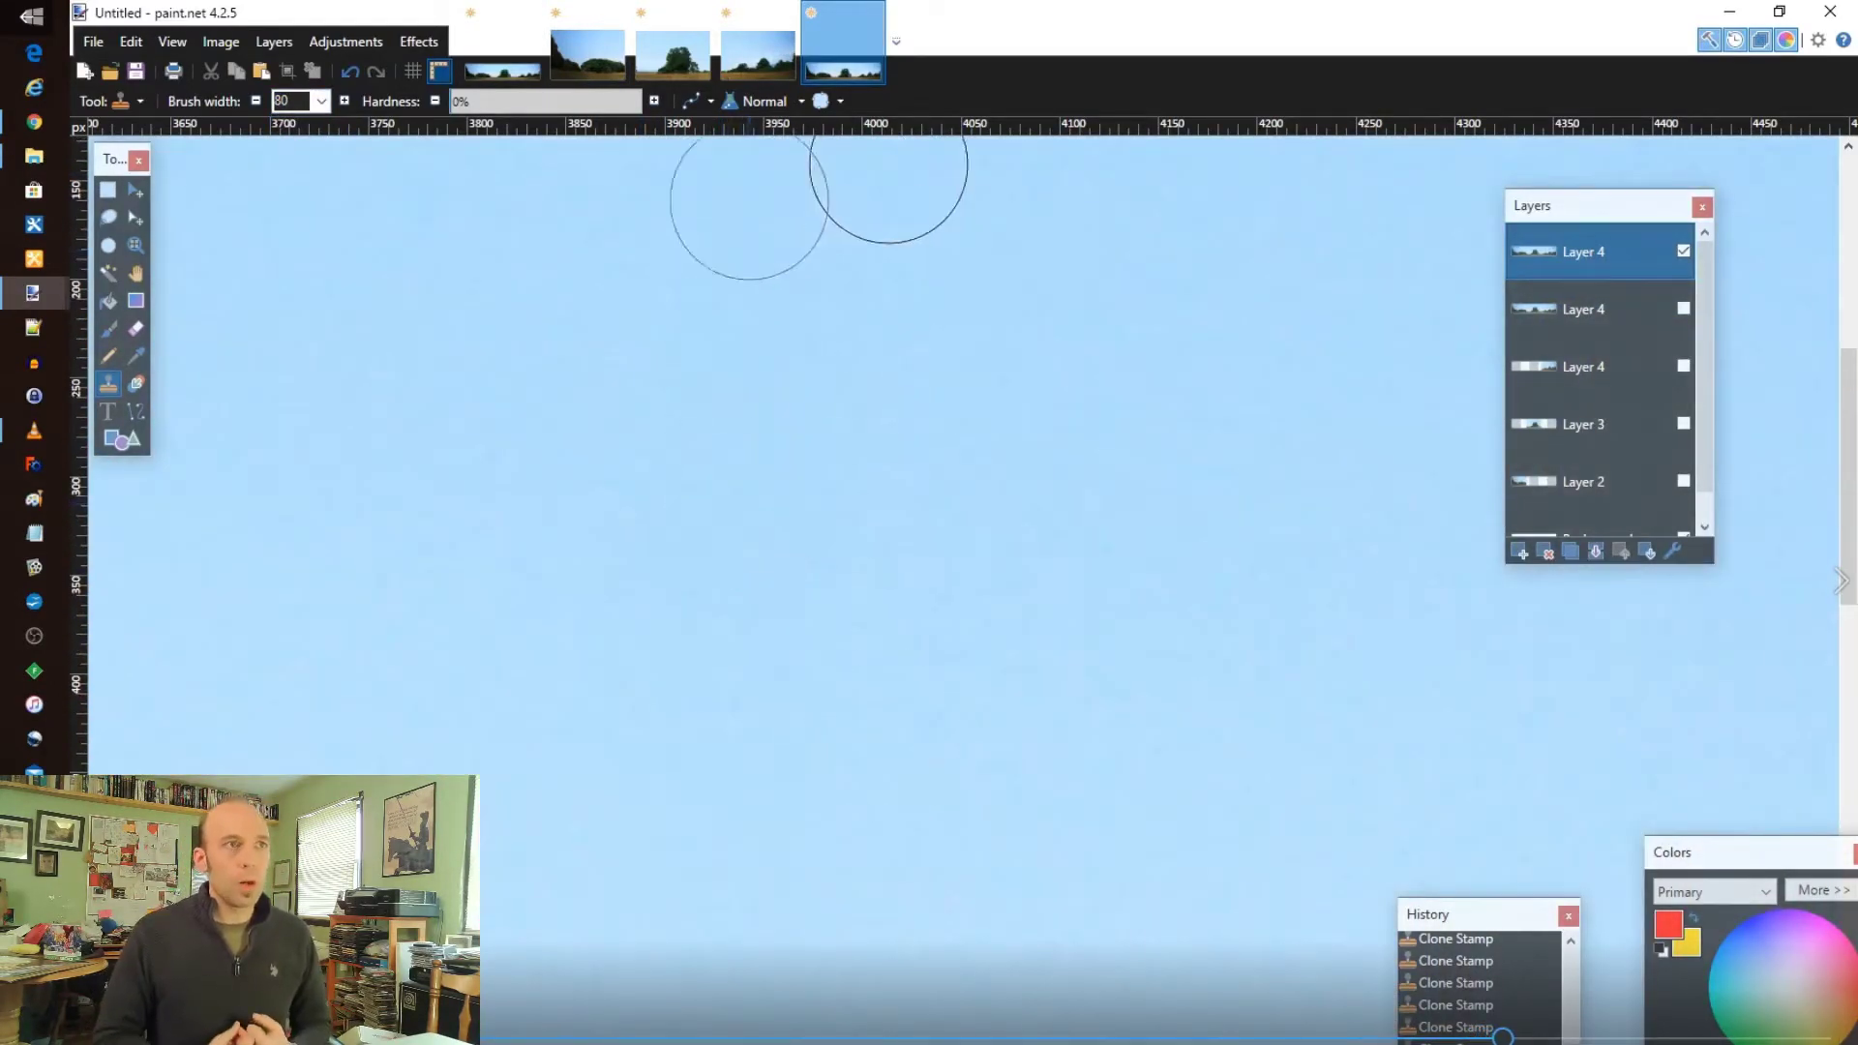
- Examine the whole retouched panorama and compare it with the panorama in DSC_0231.NEF
scroll(755, 428, up, 10)
scroll(797, 433, down, 8)
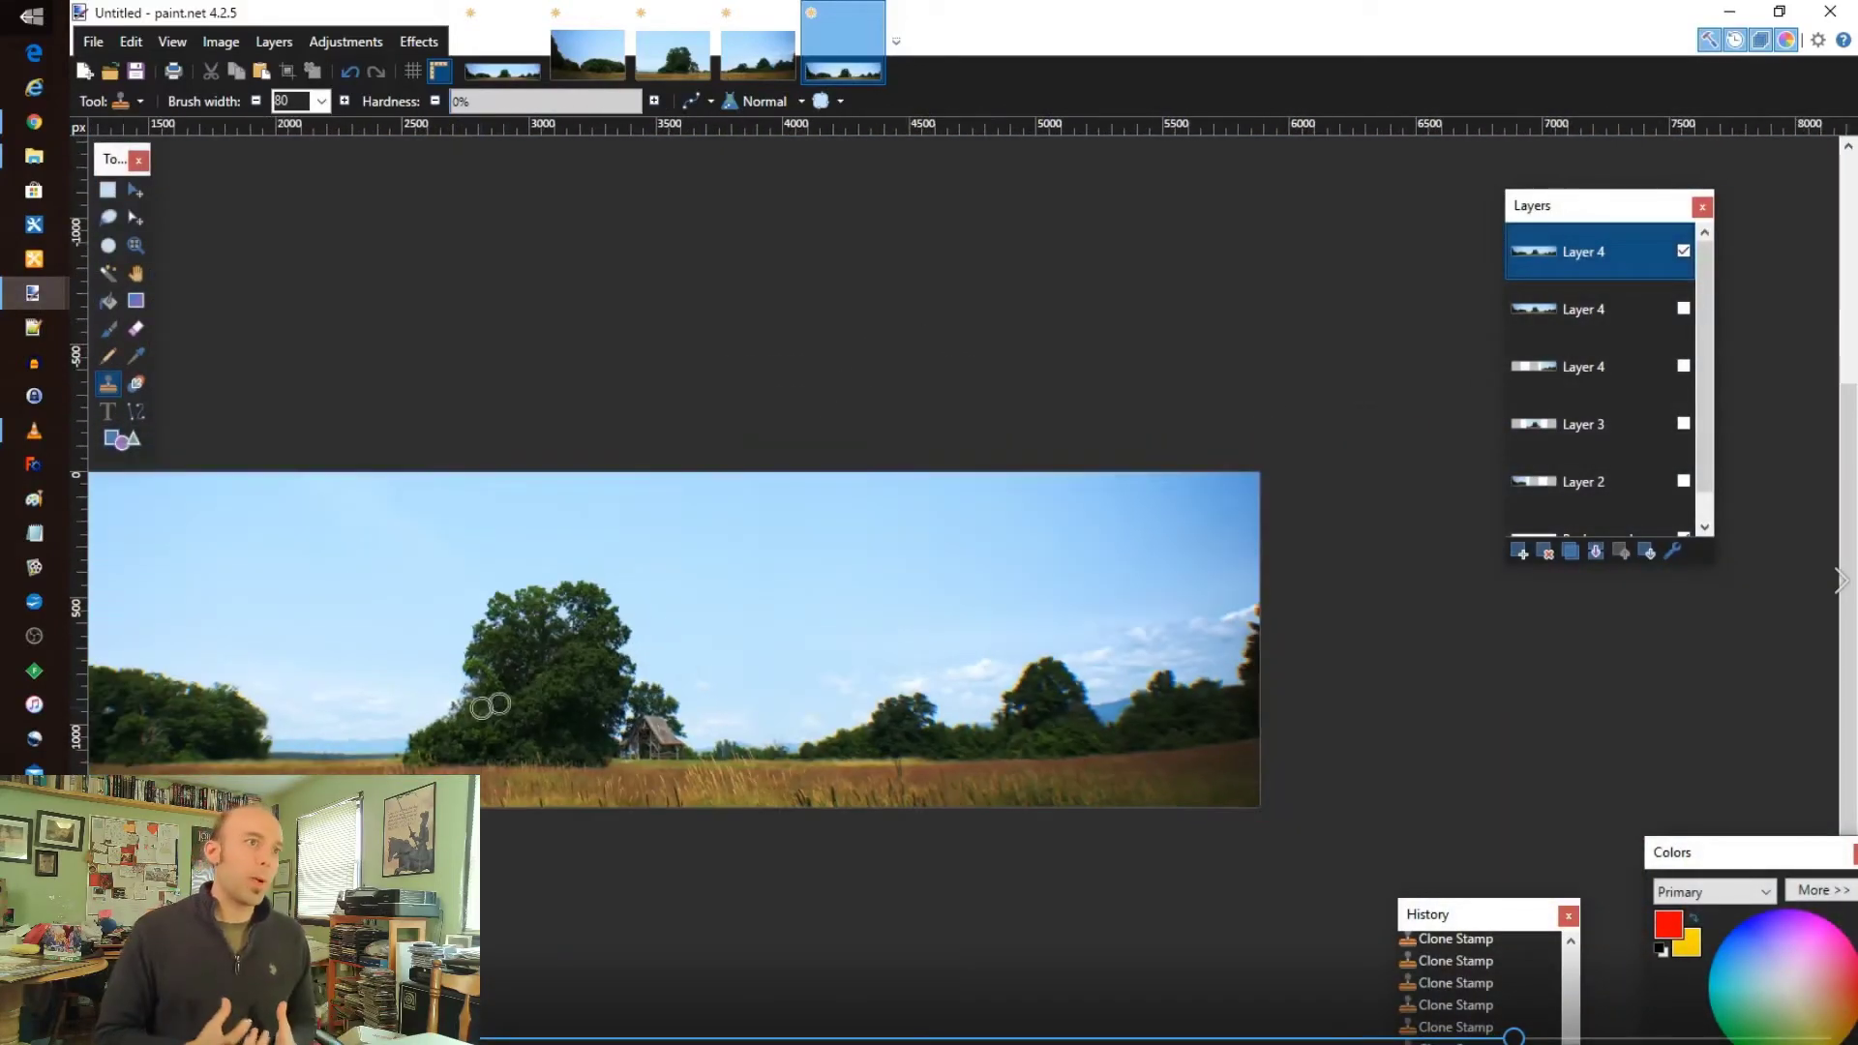
scroll(214, 735, up, 3)
scroll(218, 735, down, 3)
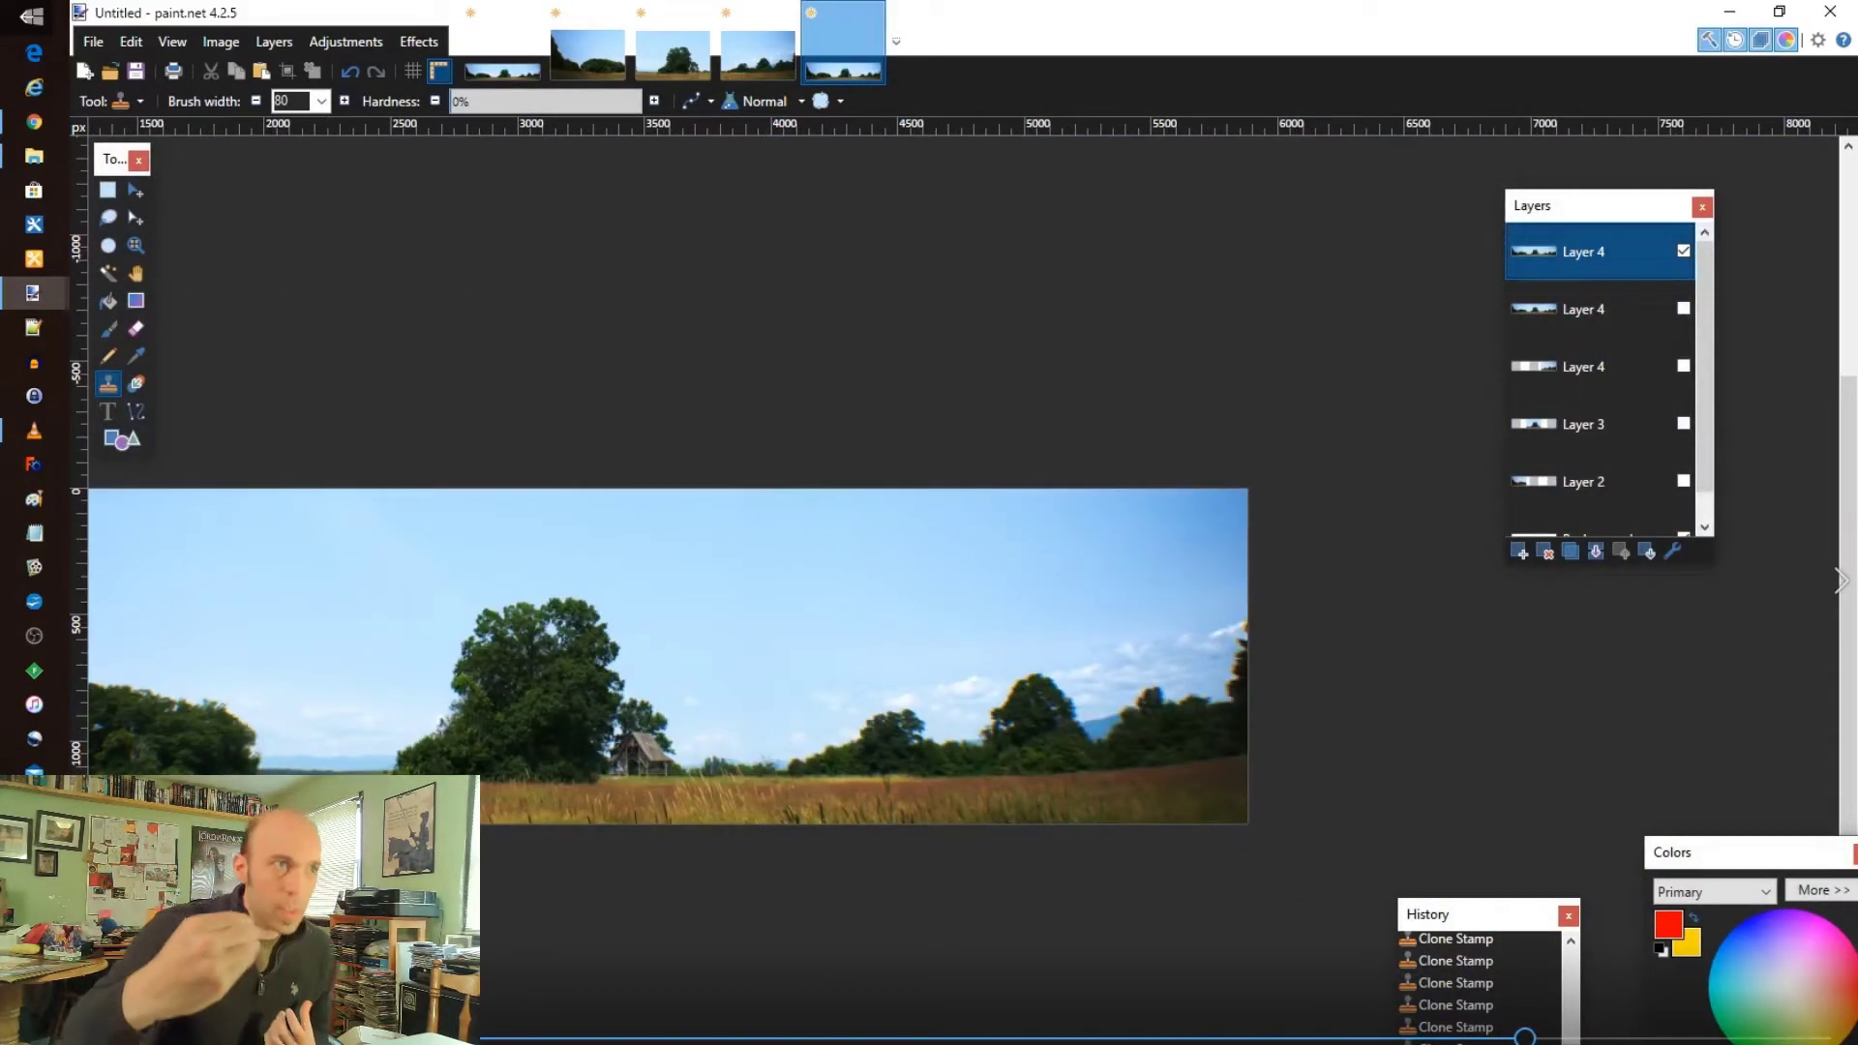
scroll(207, 684, left, 3)
scroll(777, 656, left, 3)
scroll(777, 656, right, 1)
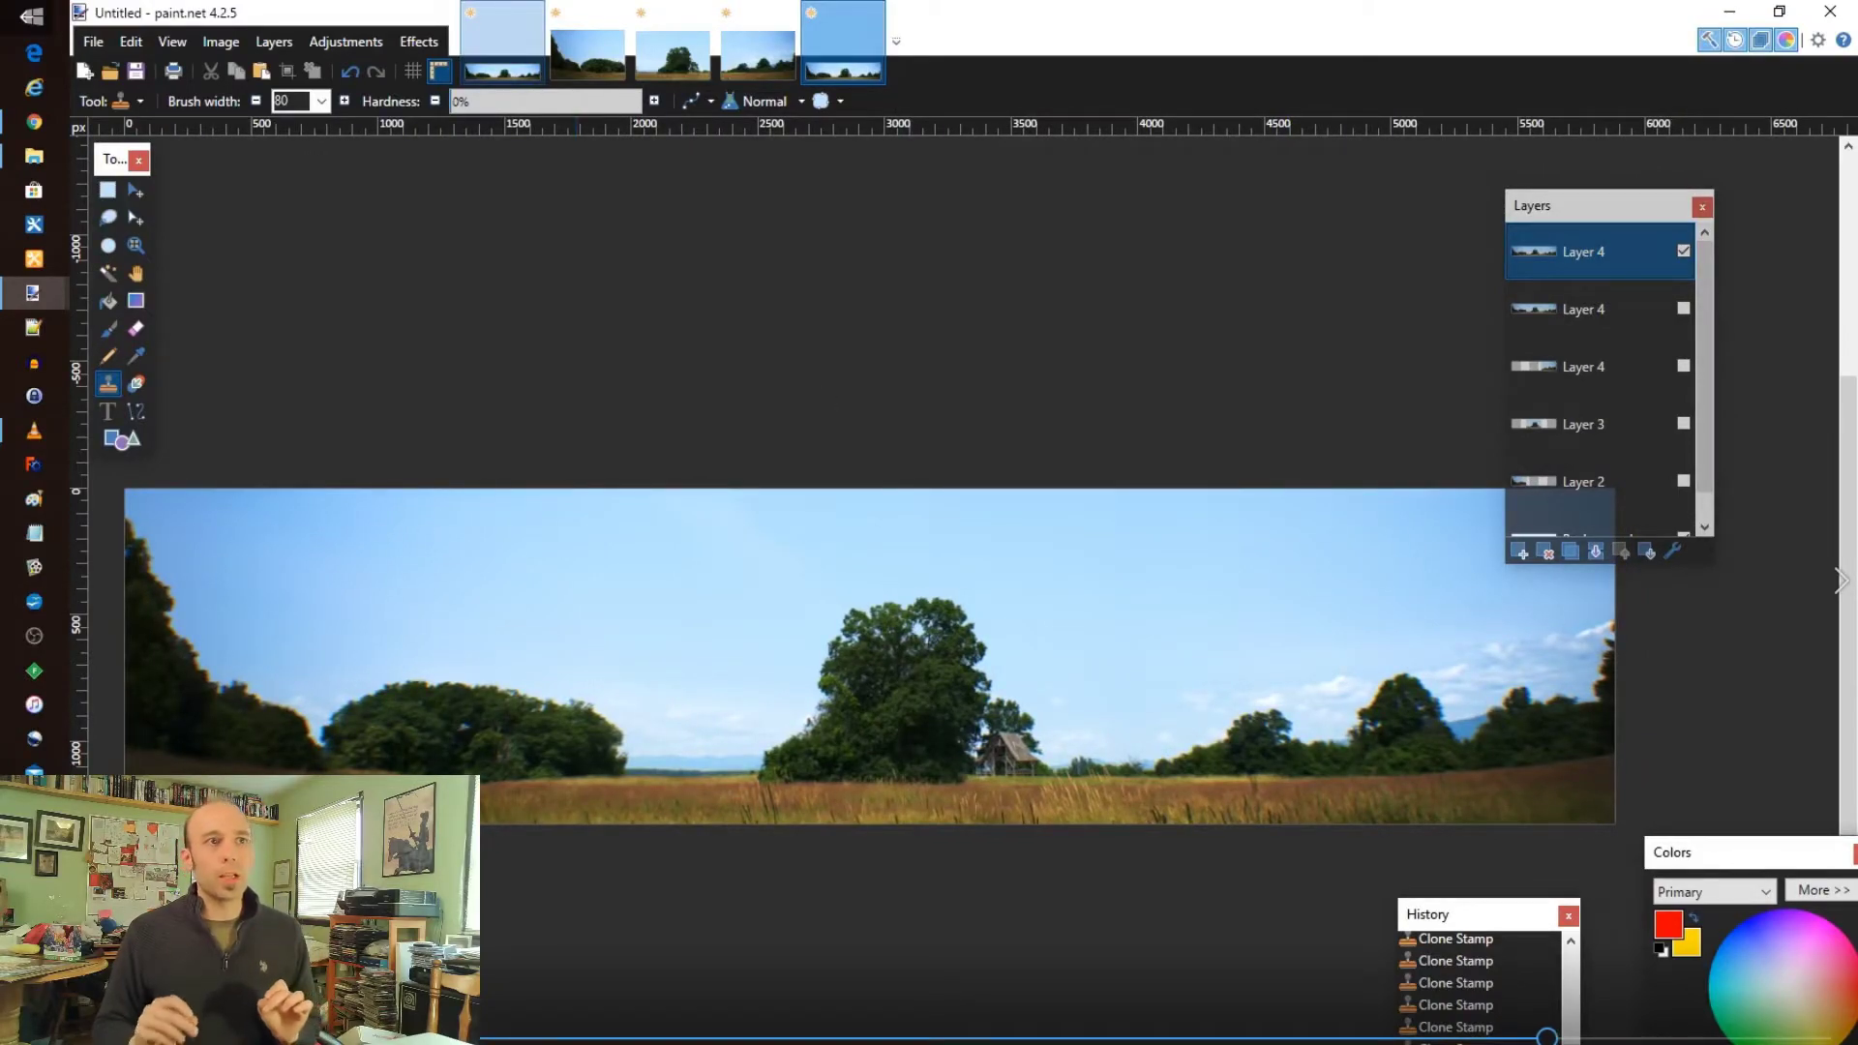
click(502, 29)
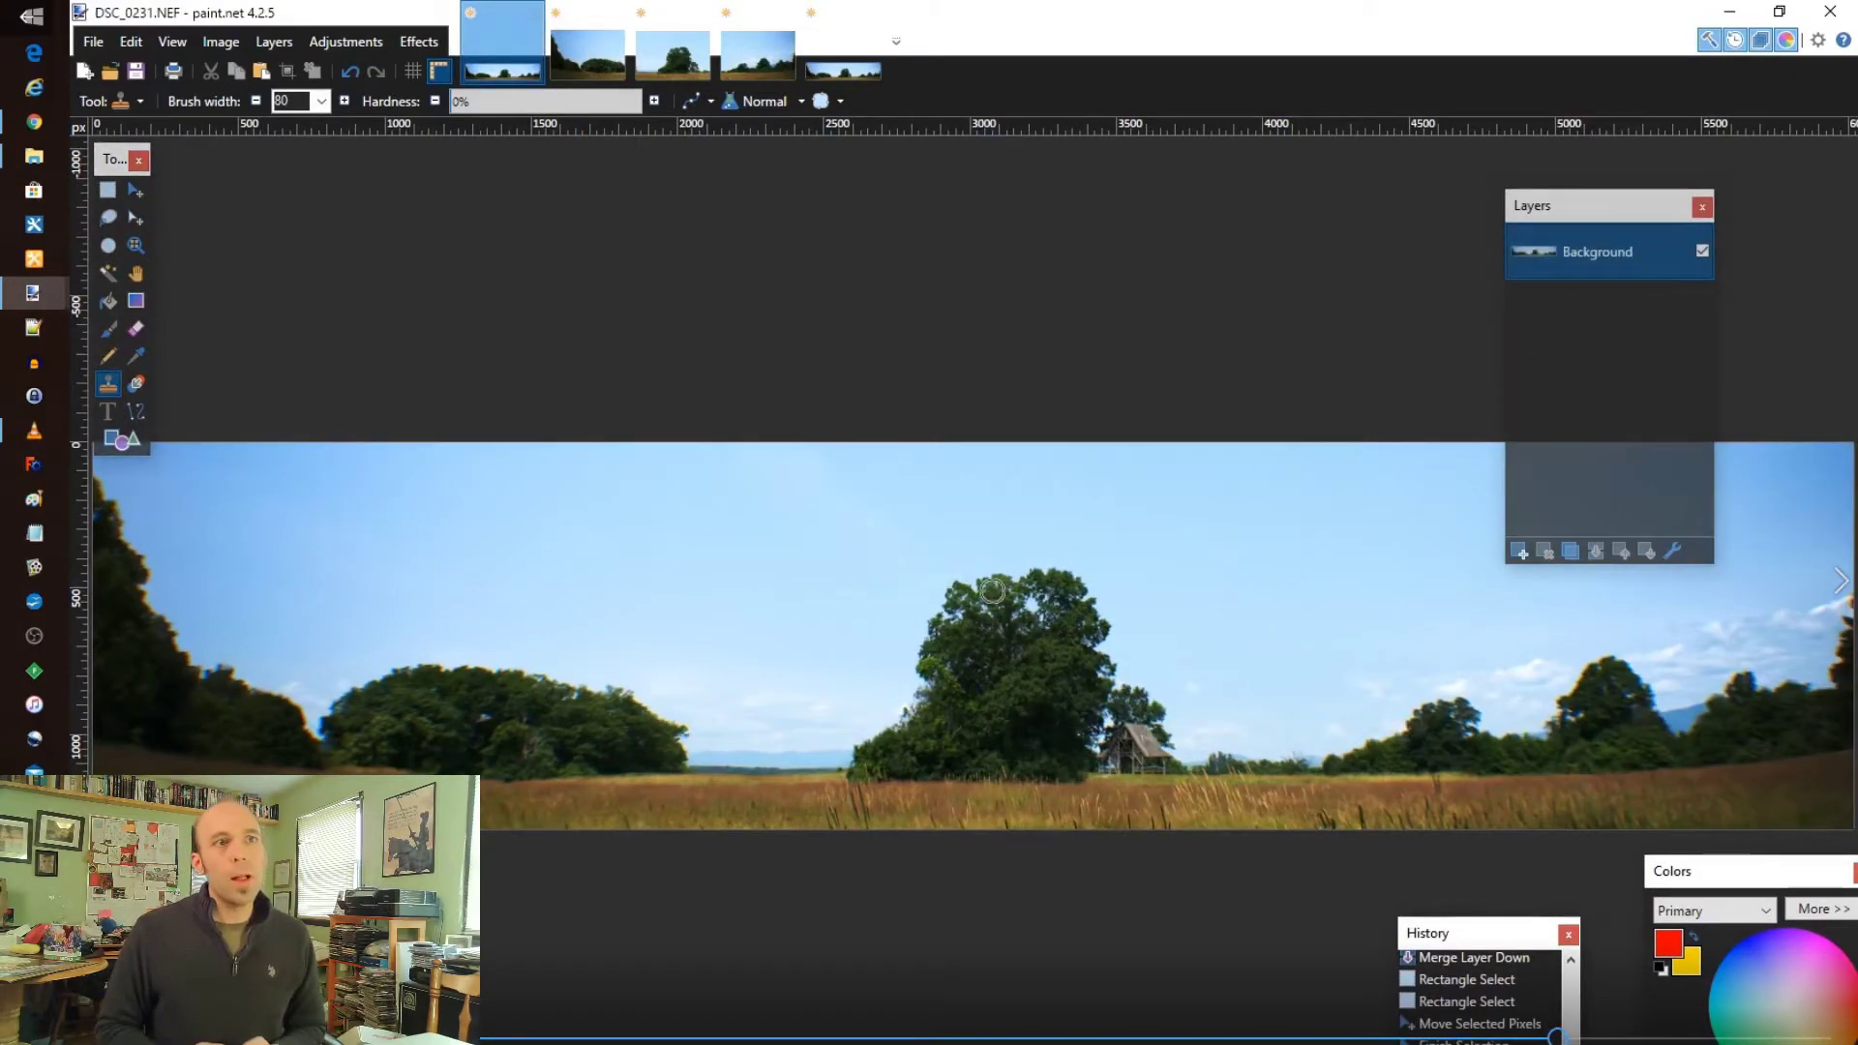
scroll(992, 589, down, 1)
click(843, 41)
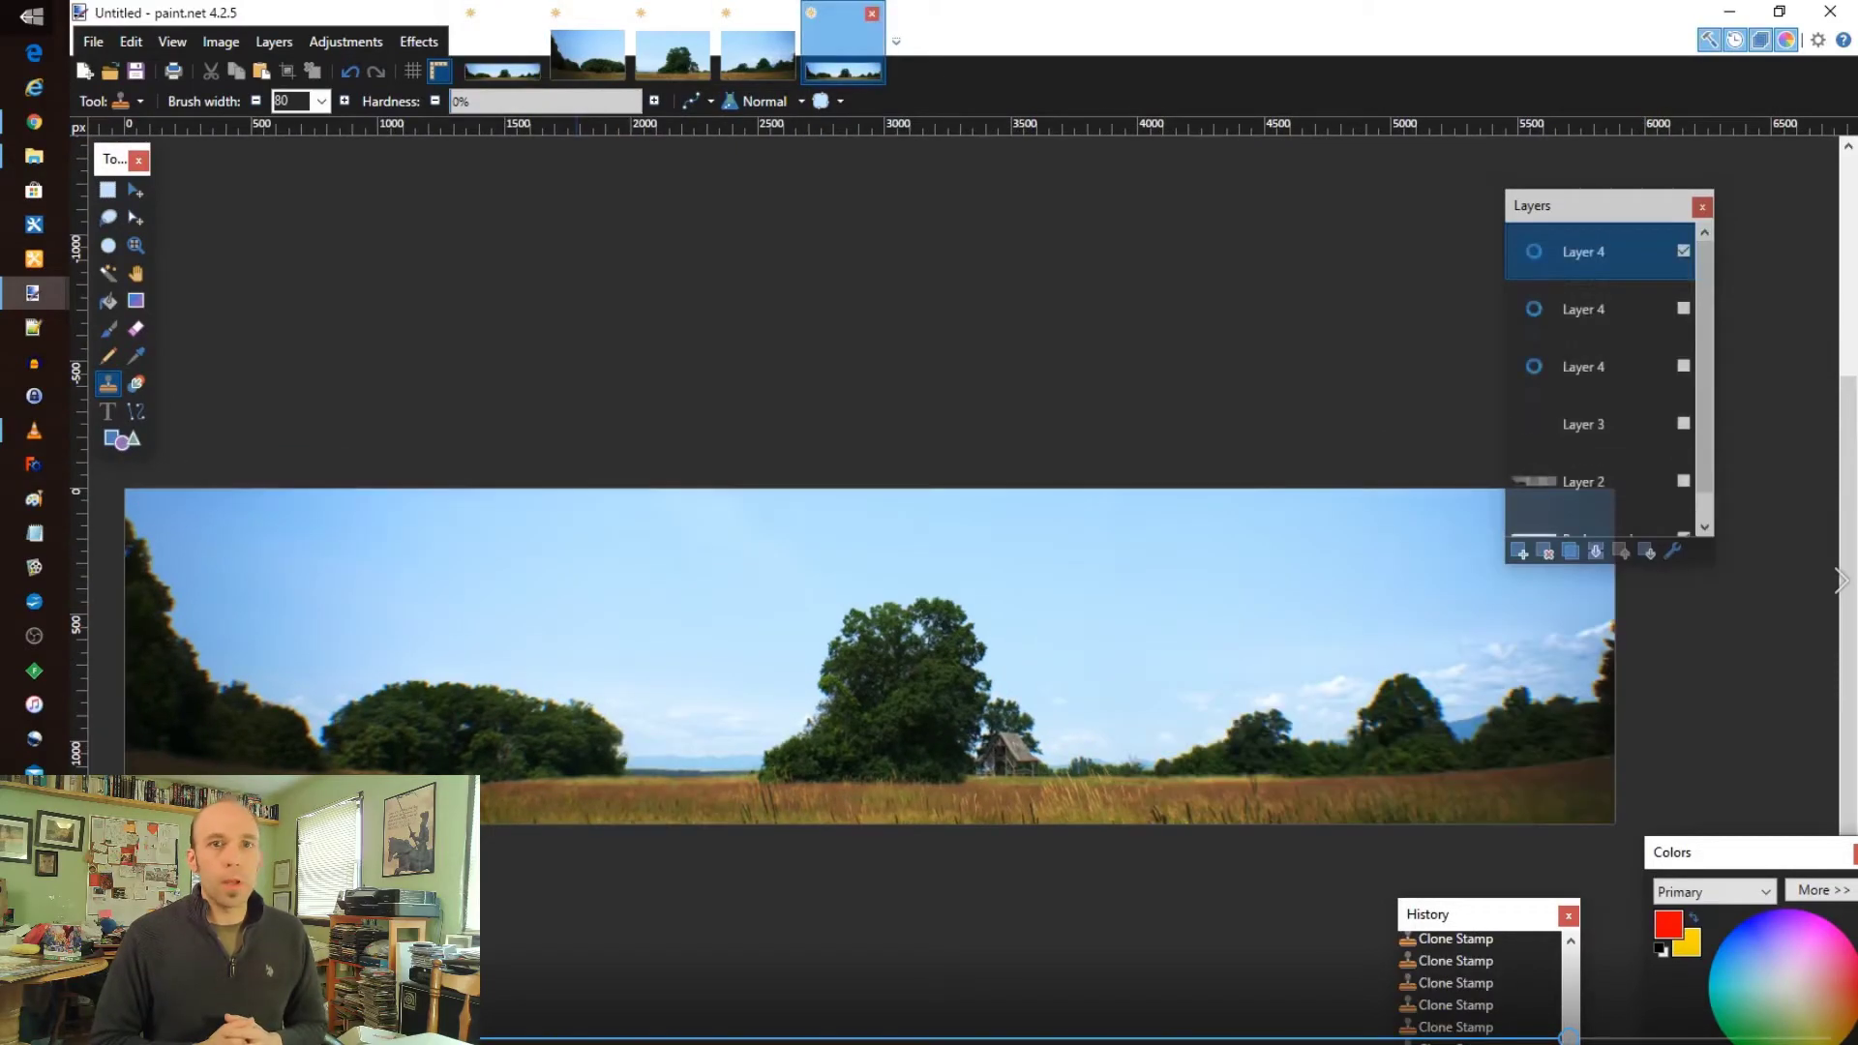
- Copy the entire retouched panorama and open the canvas size settings for DSC_0231.NEF
key(ctrl+a)
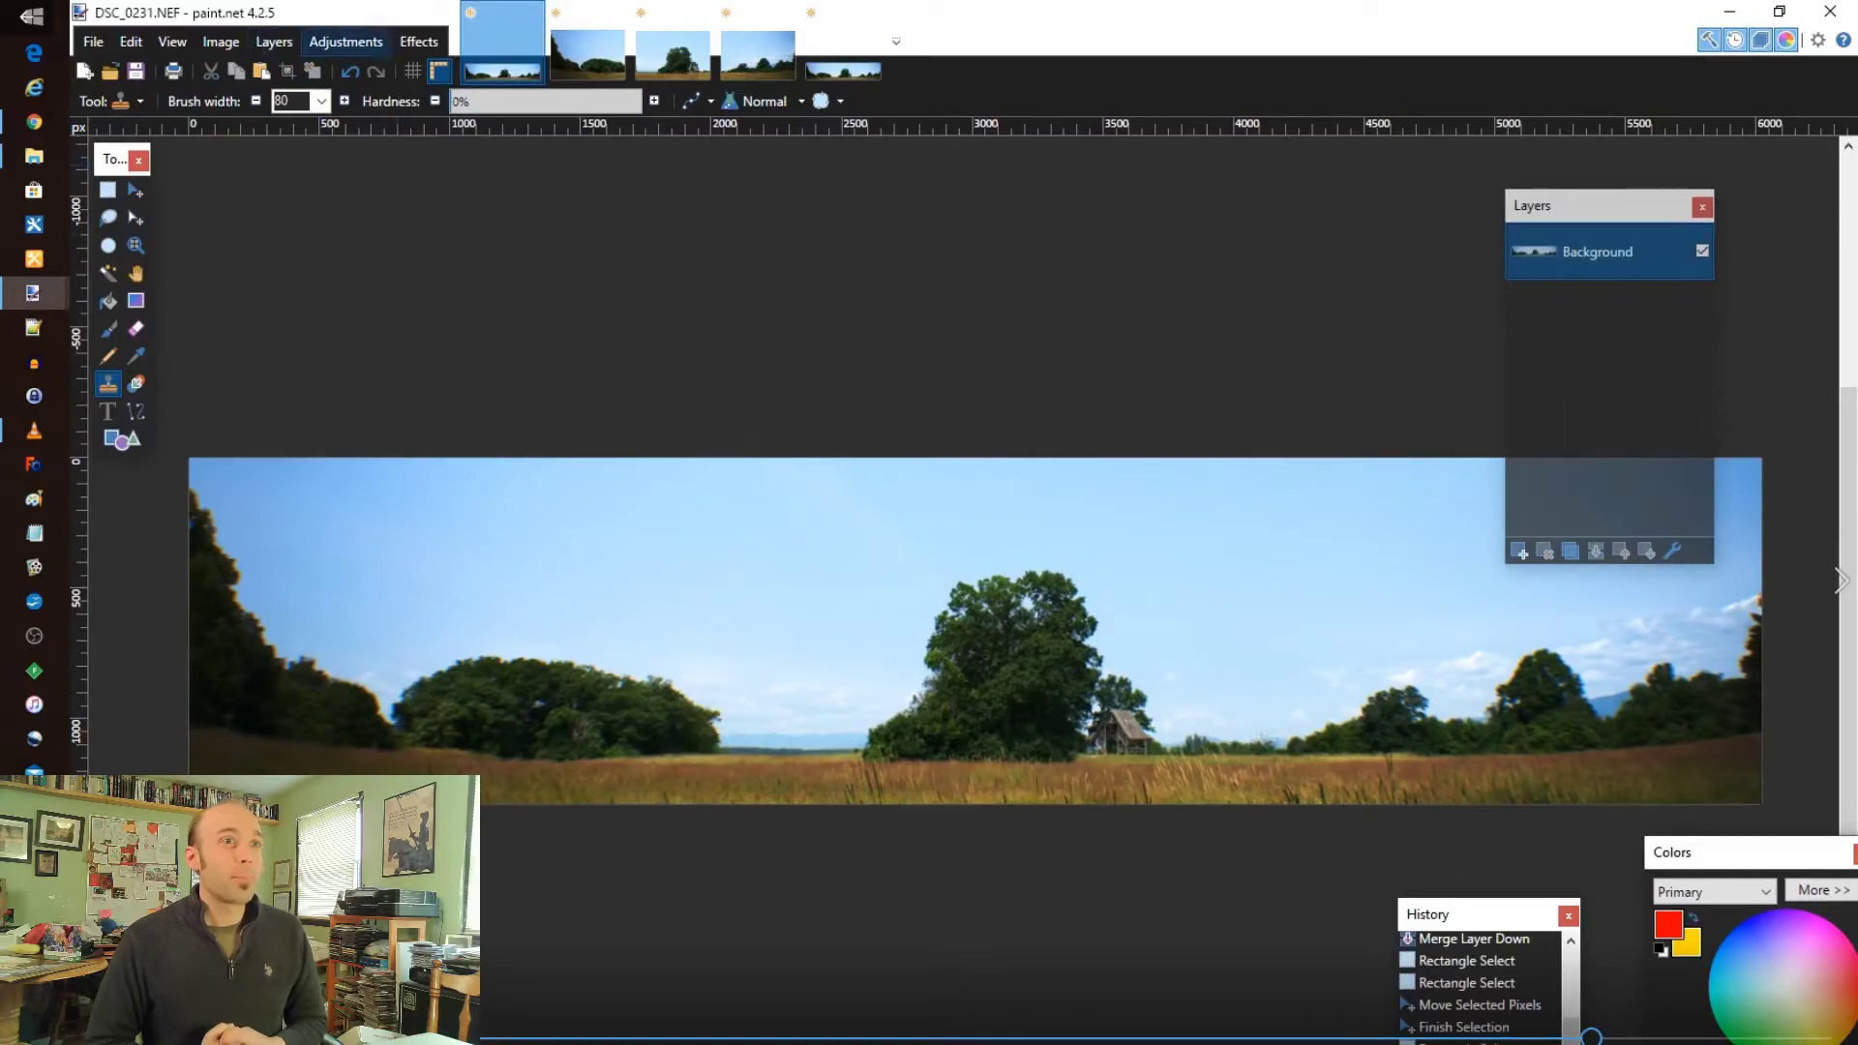
click(274, 41)
click(274, 42)
click(345, 42)
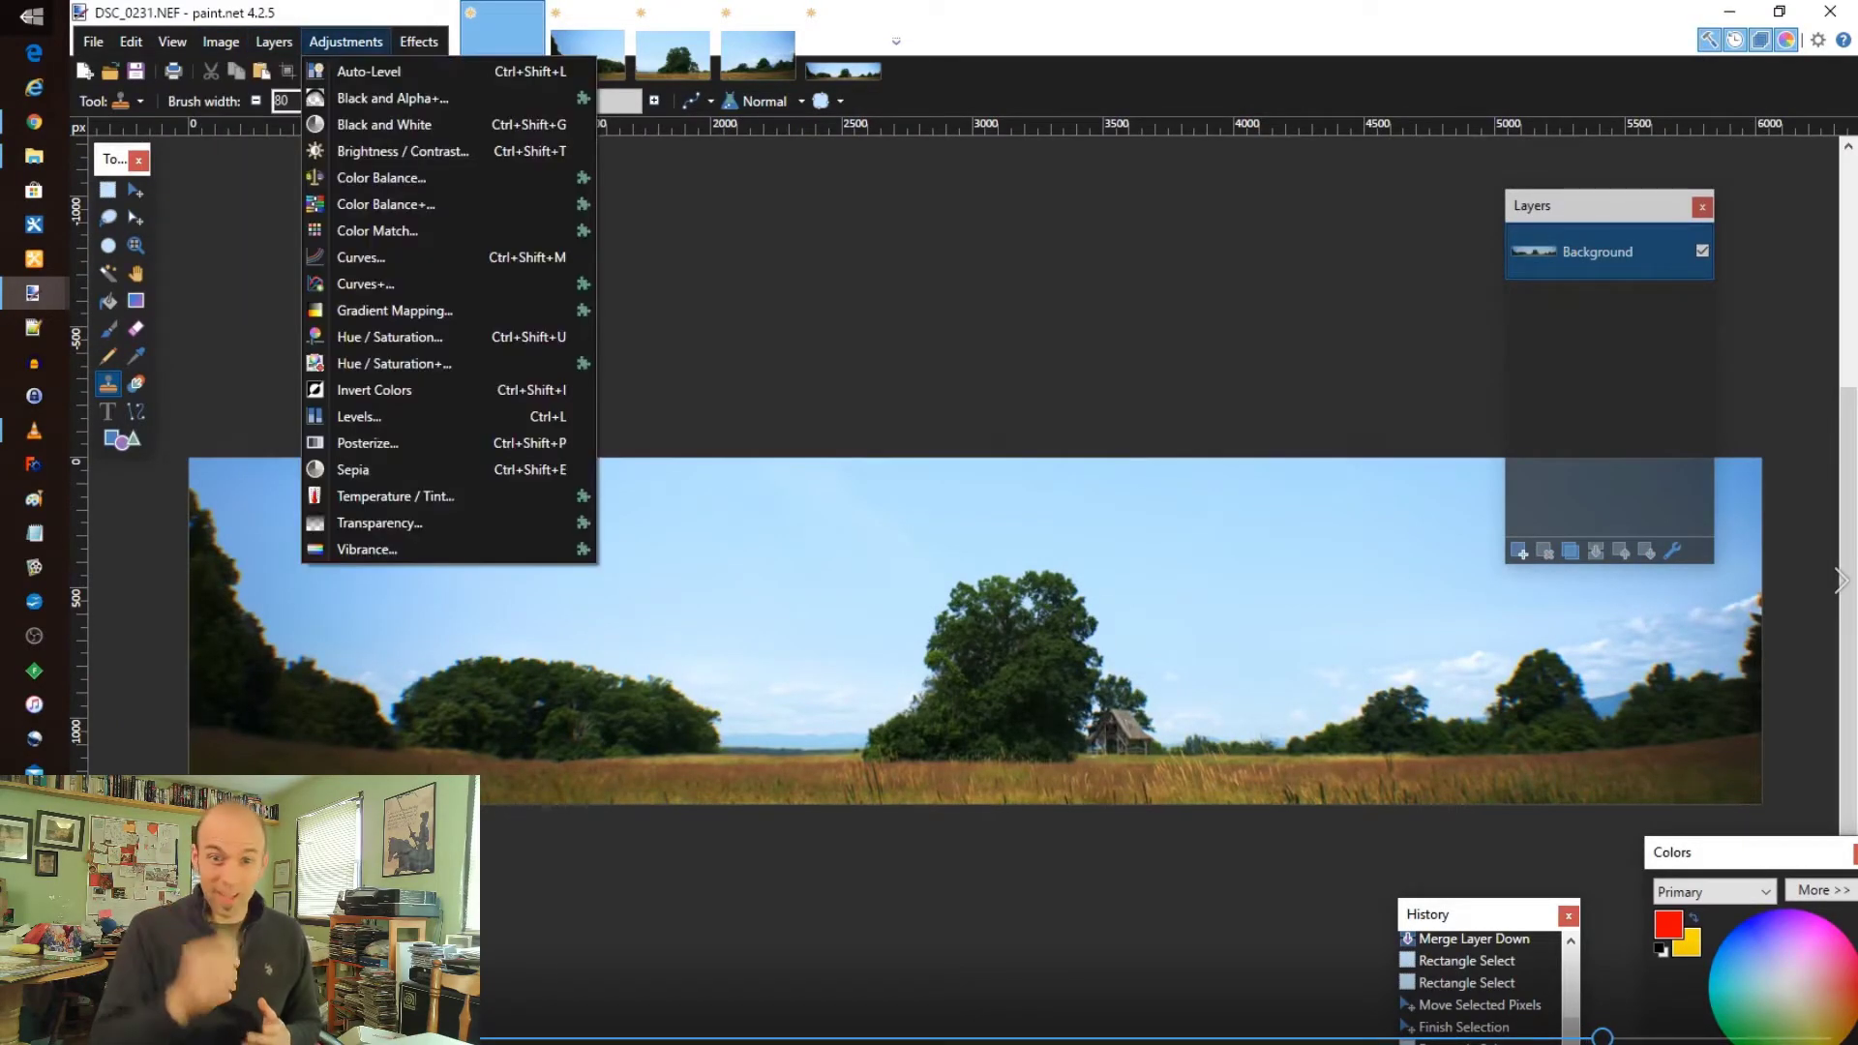
mouse_move(221, 42)
click(269, 125)
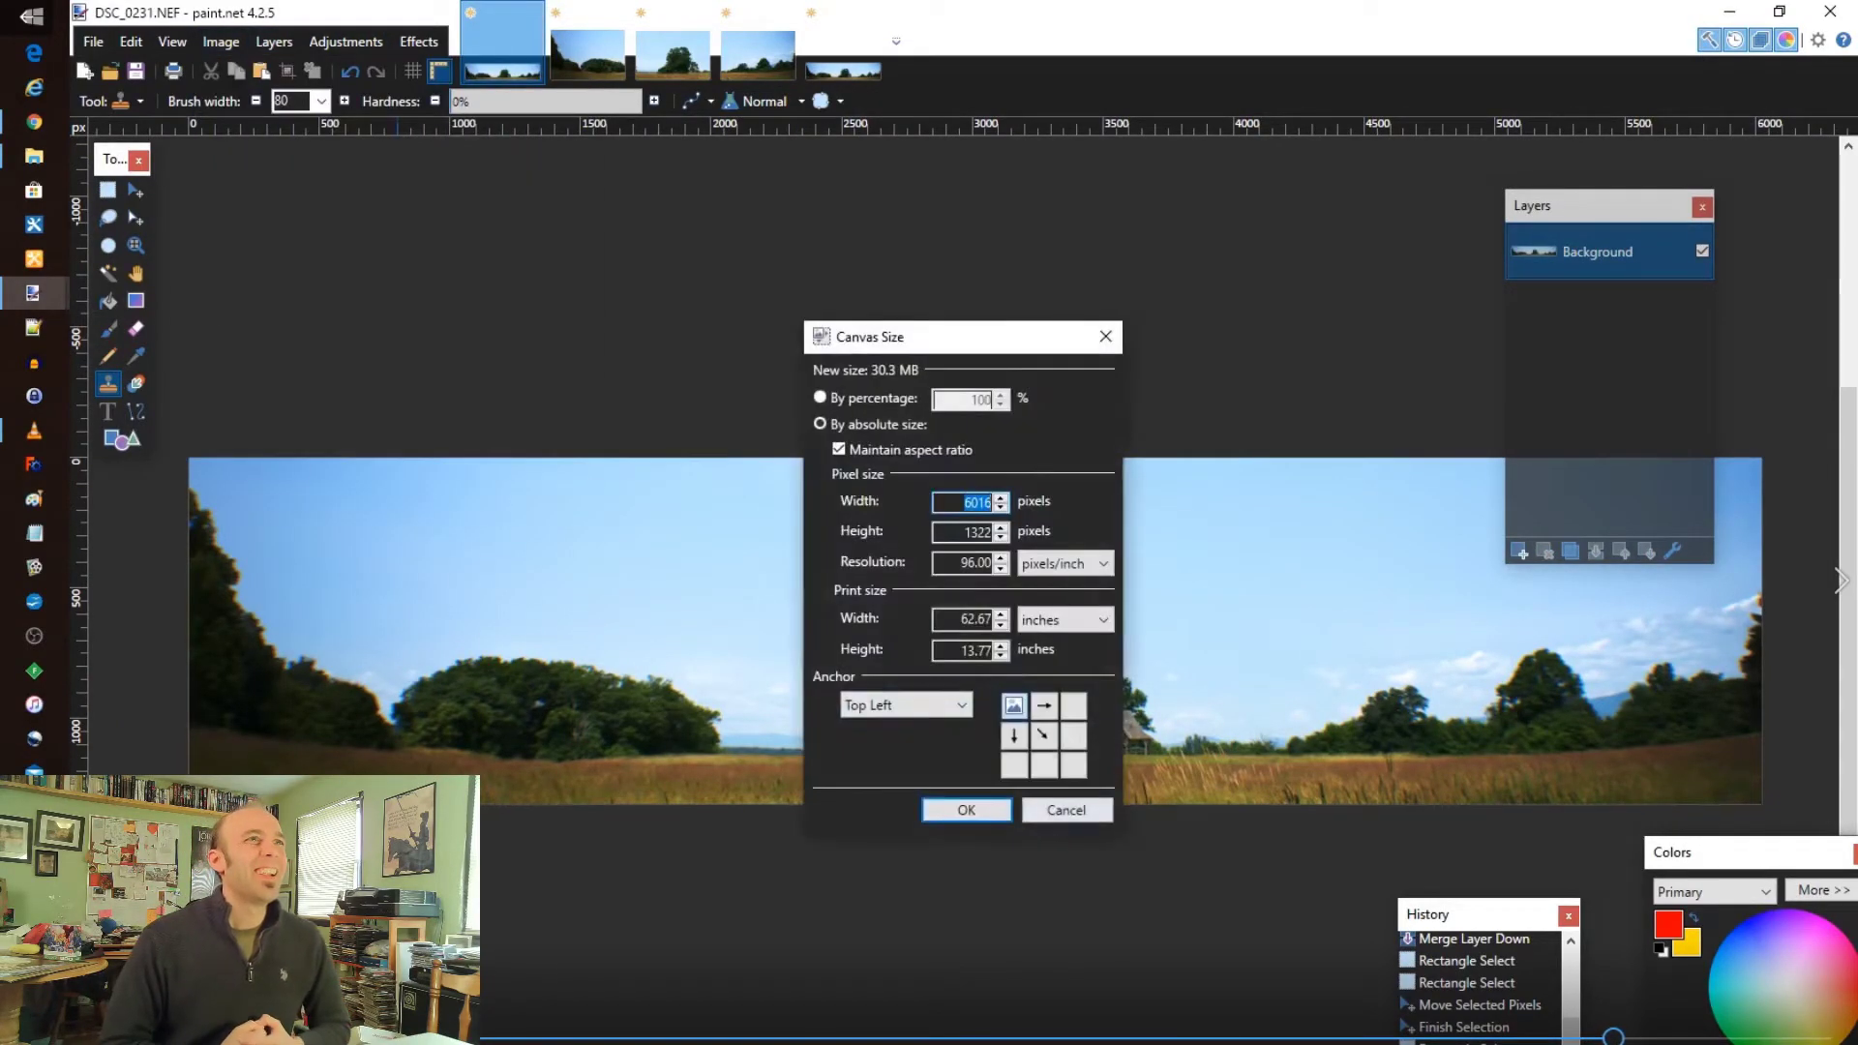
- Extend the canvas upward to a height of 2644 pixels, anchored at the bottom with the aspect ratio unlocked
click(1043, 766)
text(14)
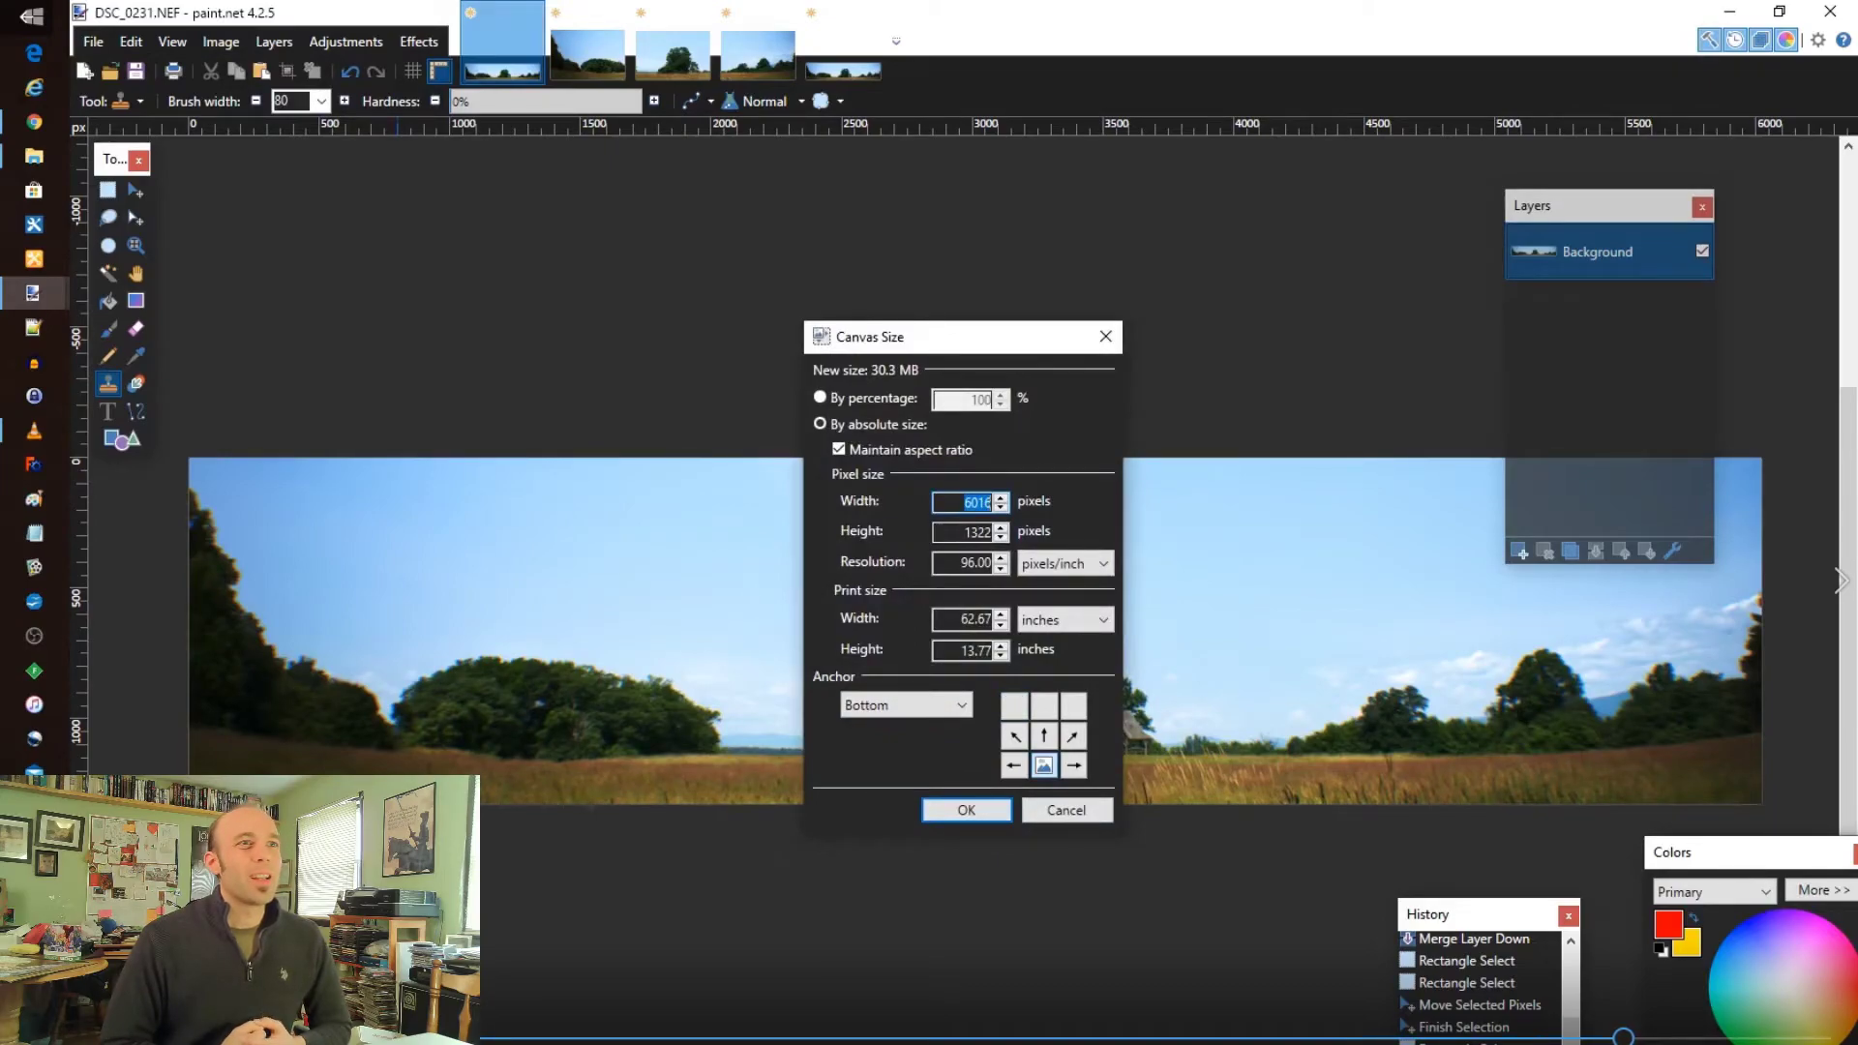
key(Tab)
text(355)
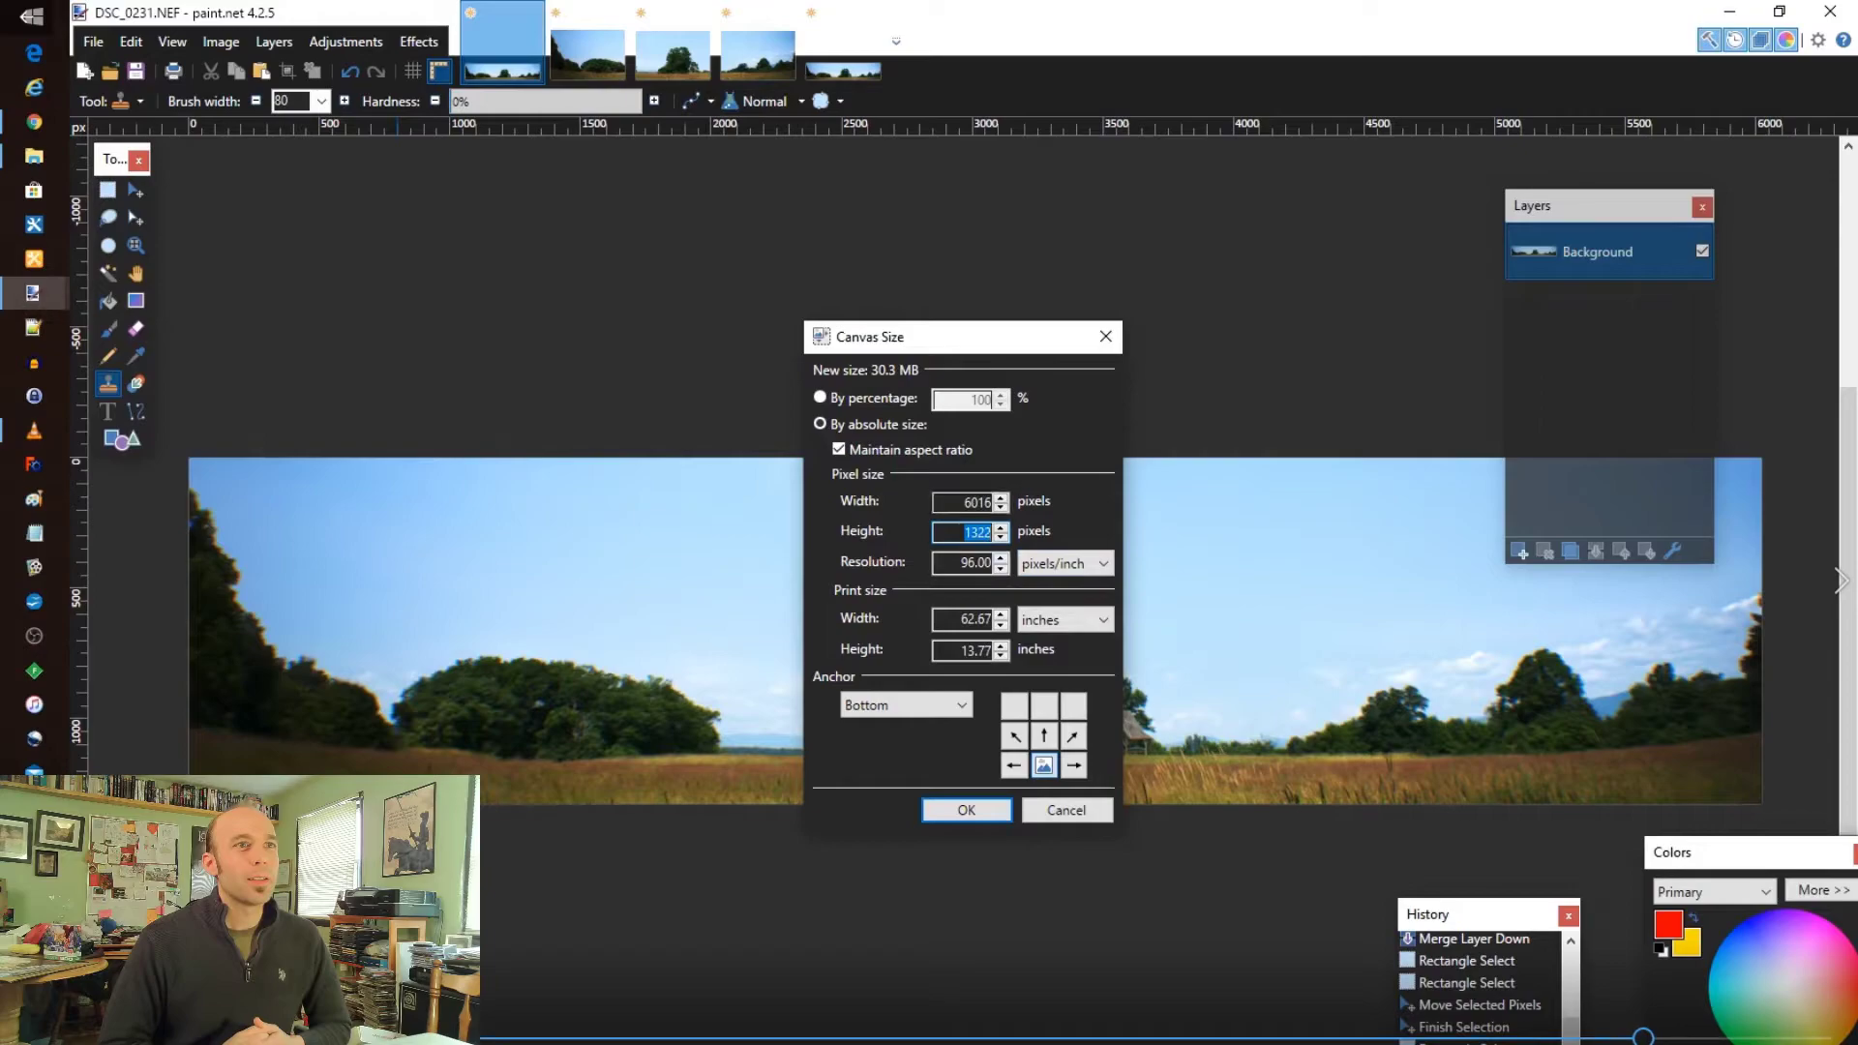
click(838, 449)
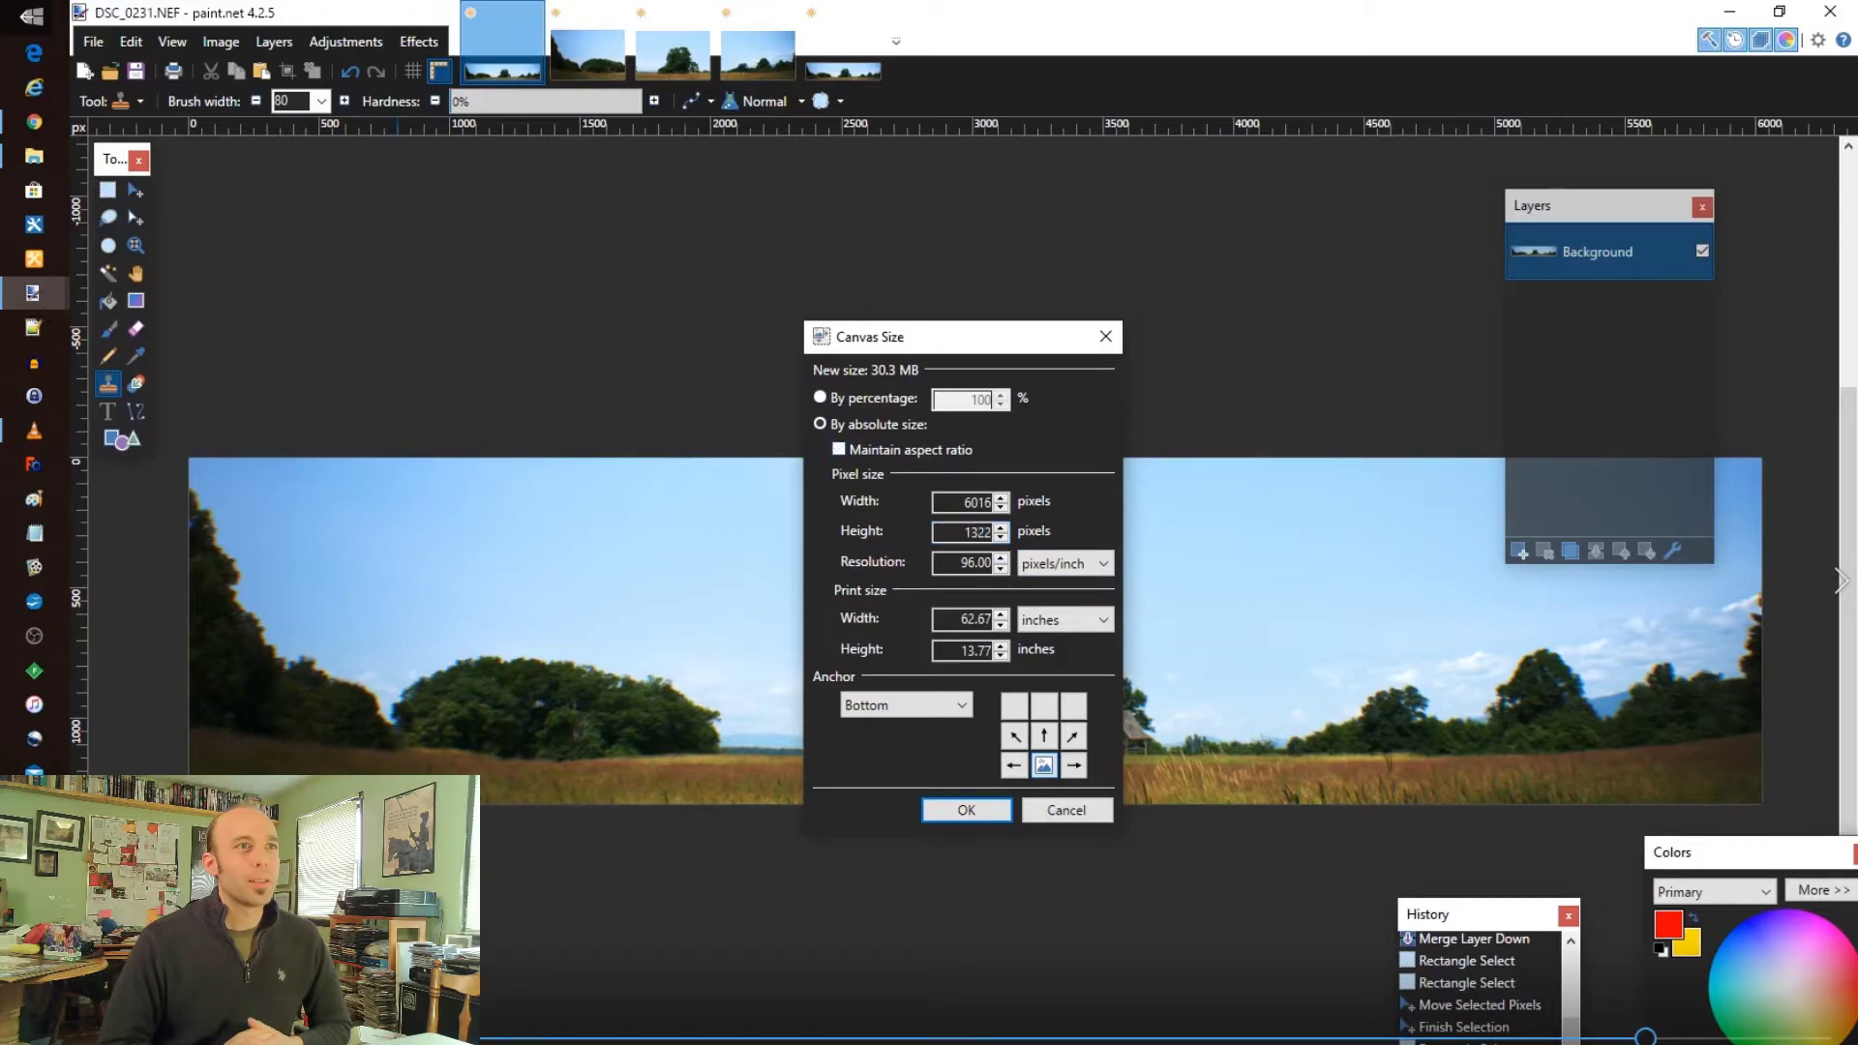
double_click(968, 532)
text(2644)
key(Return)
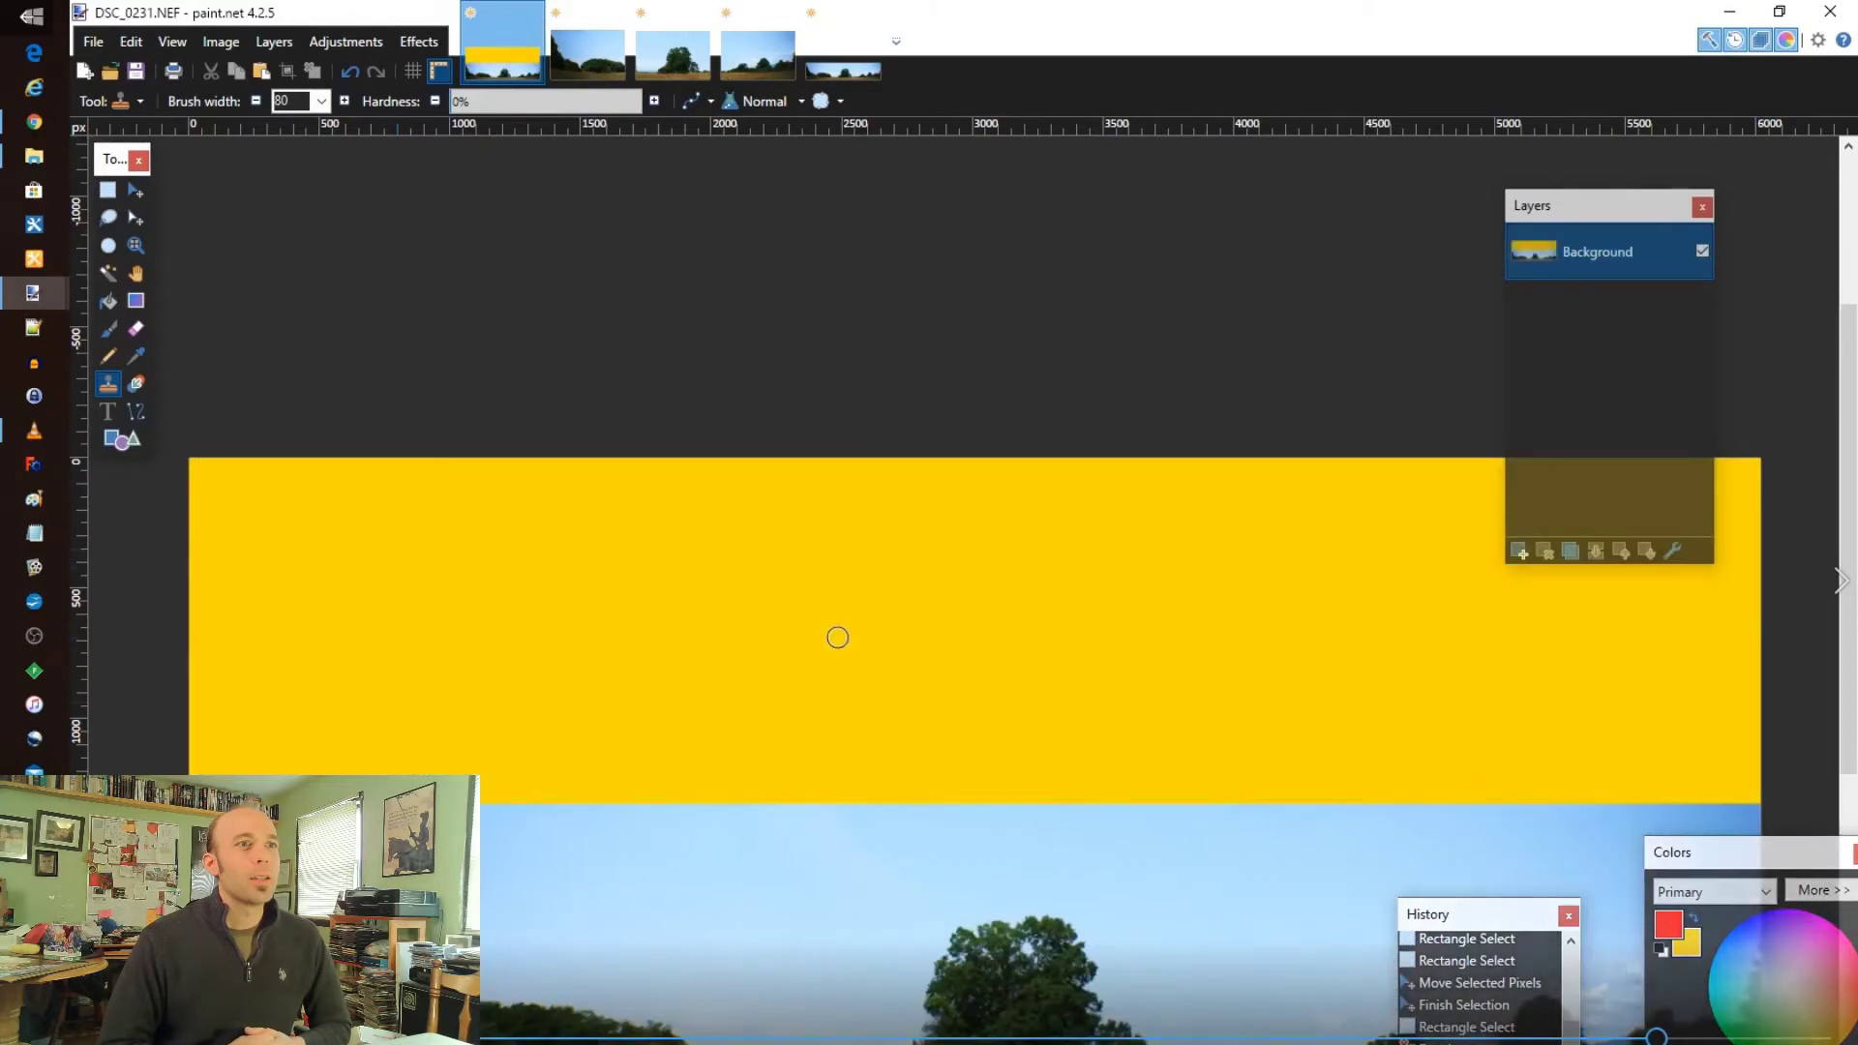
- Add a new layer and paste the retouched panorama into the empty area above the first panorama
click(1519, 552)
key(ctrl+v)
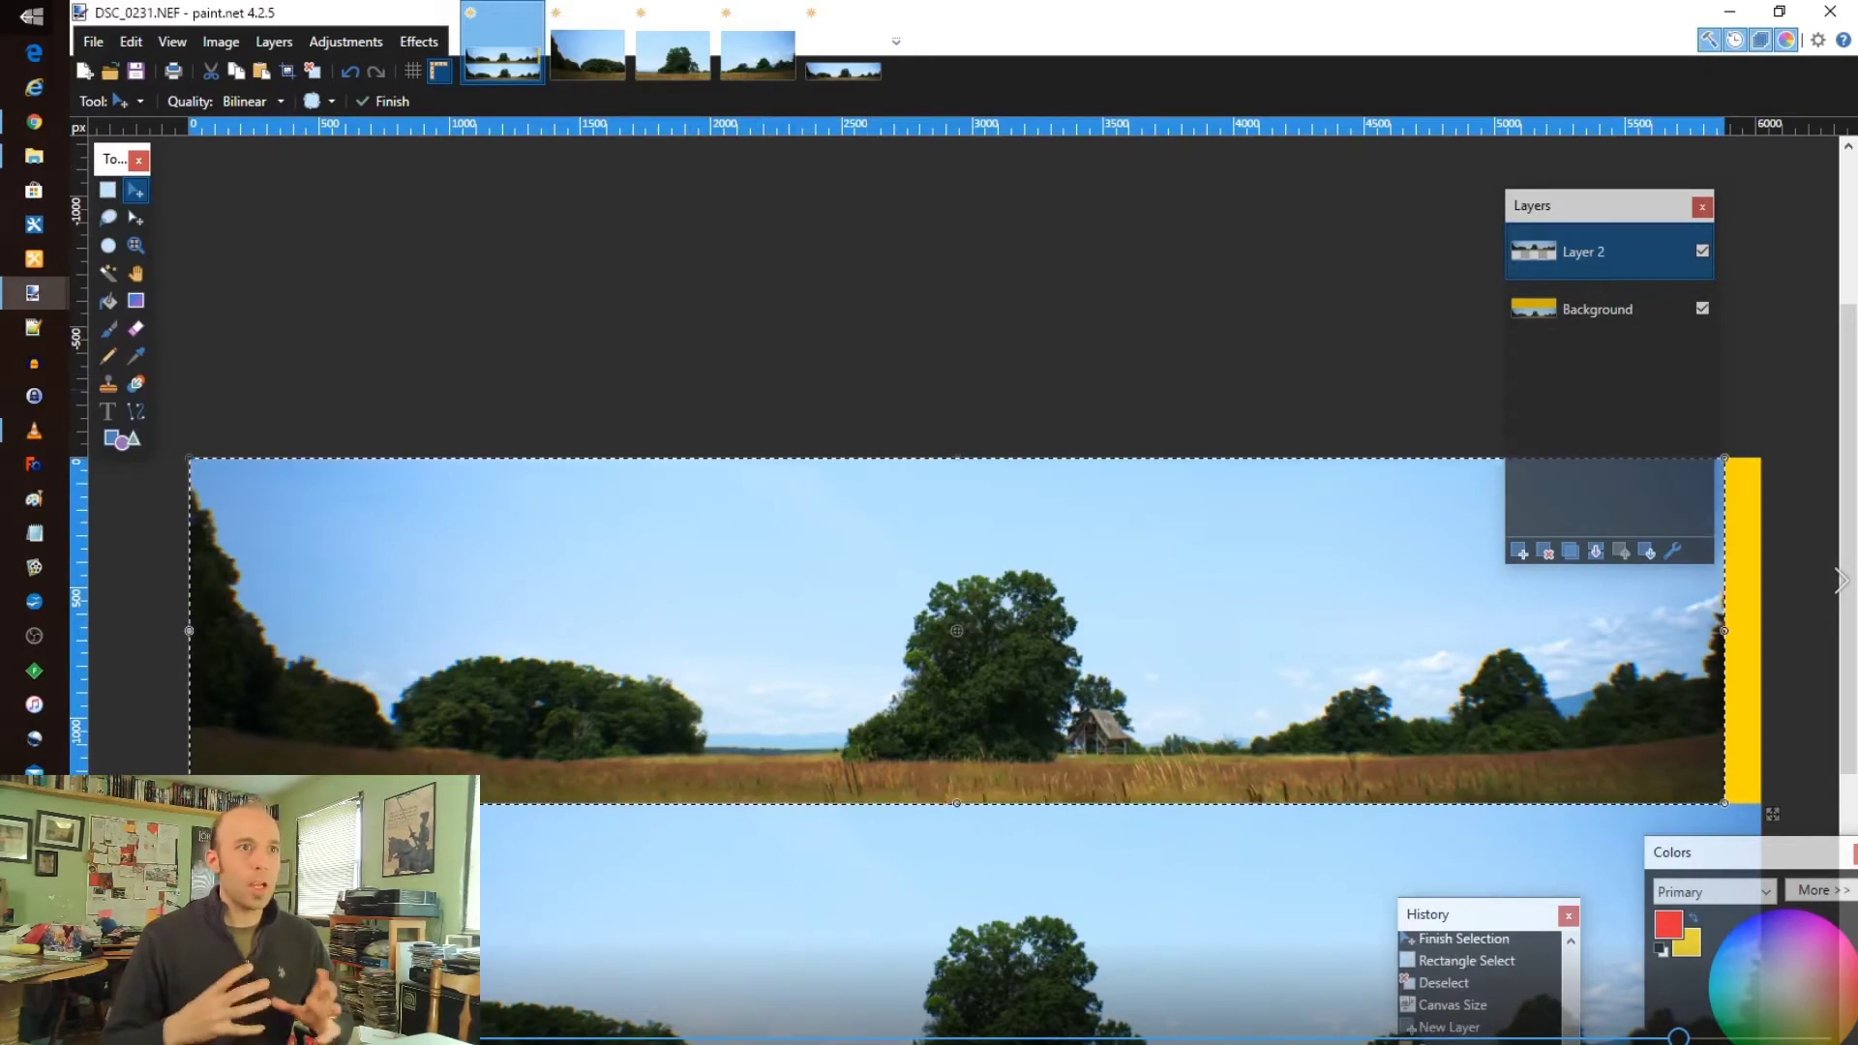
scroll(687, 440, down, 2)
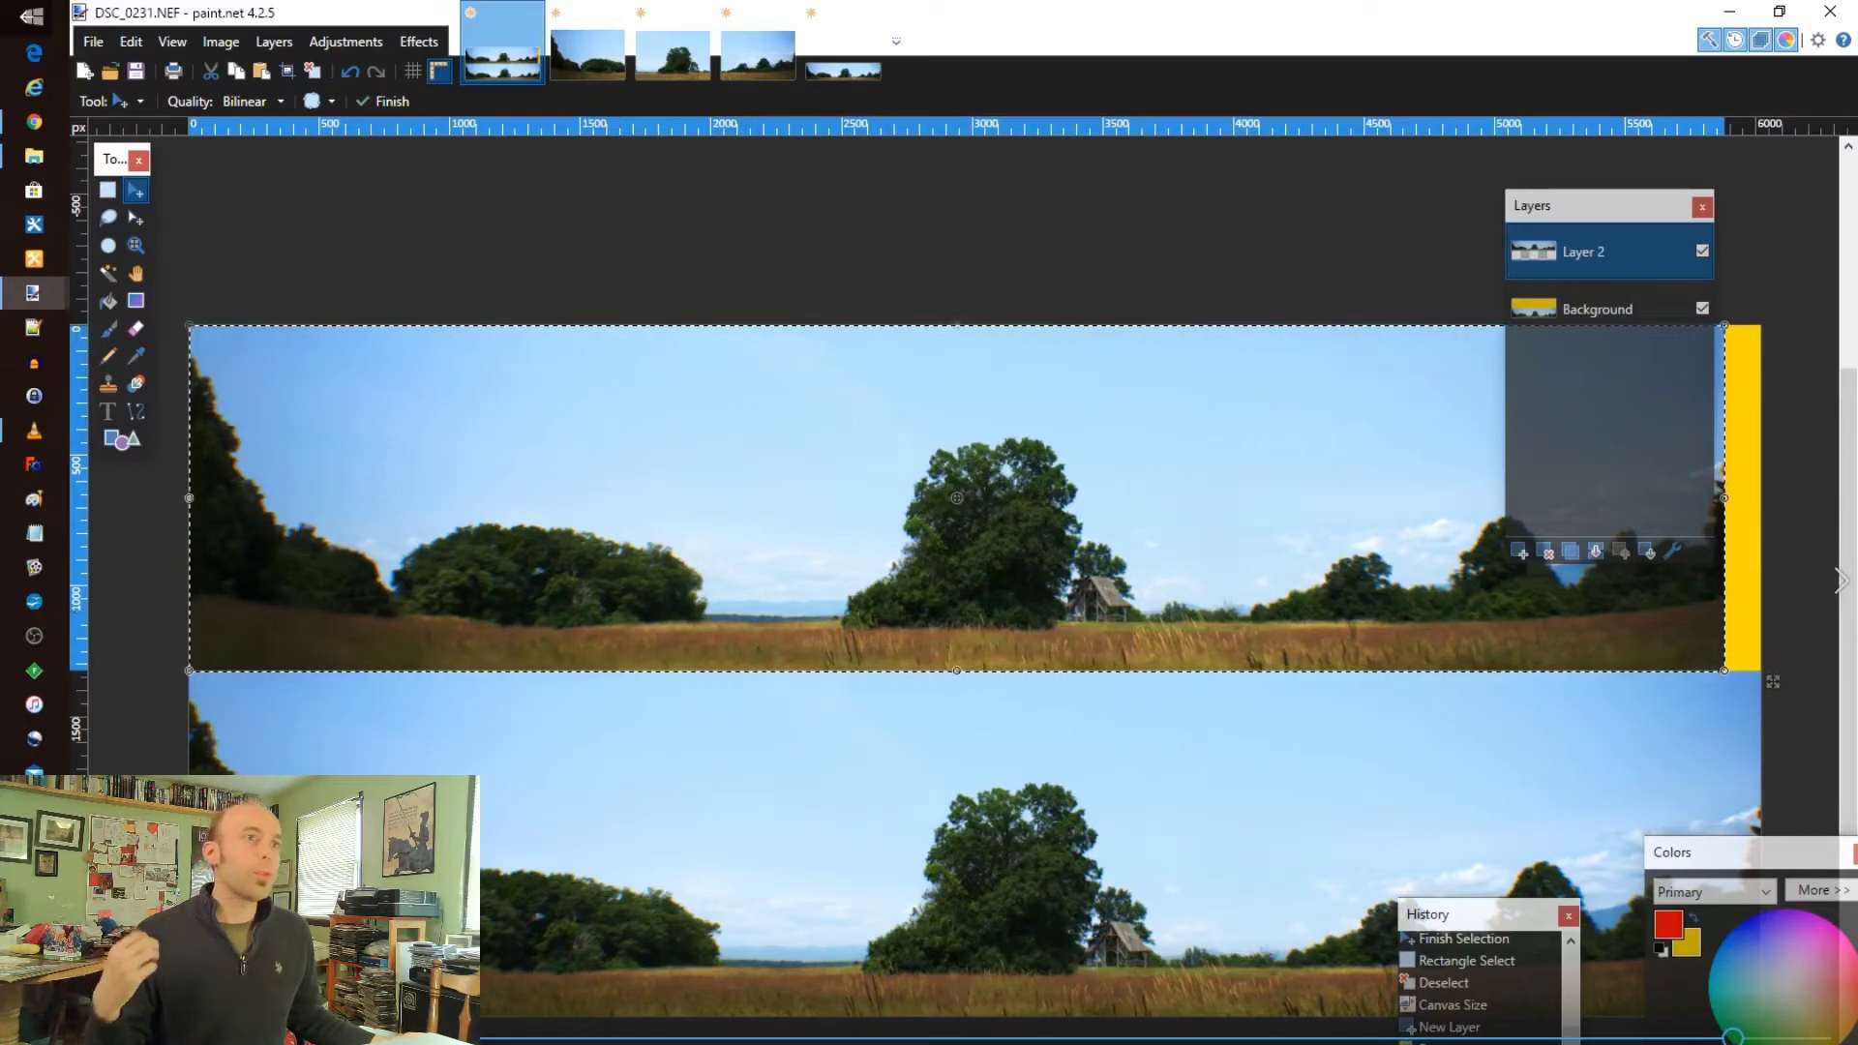
scroll(723, 830, up, 4)
ctrl+scroll(725, 822, down, 3)
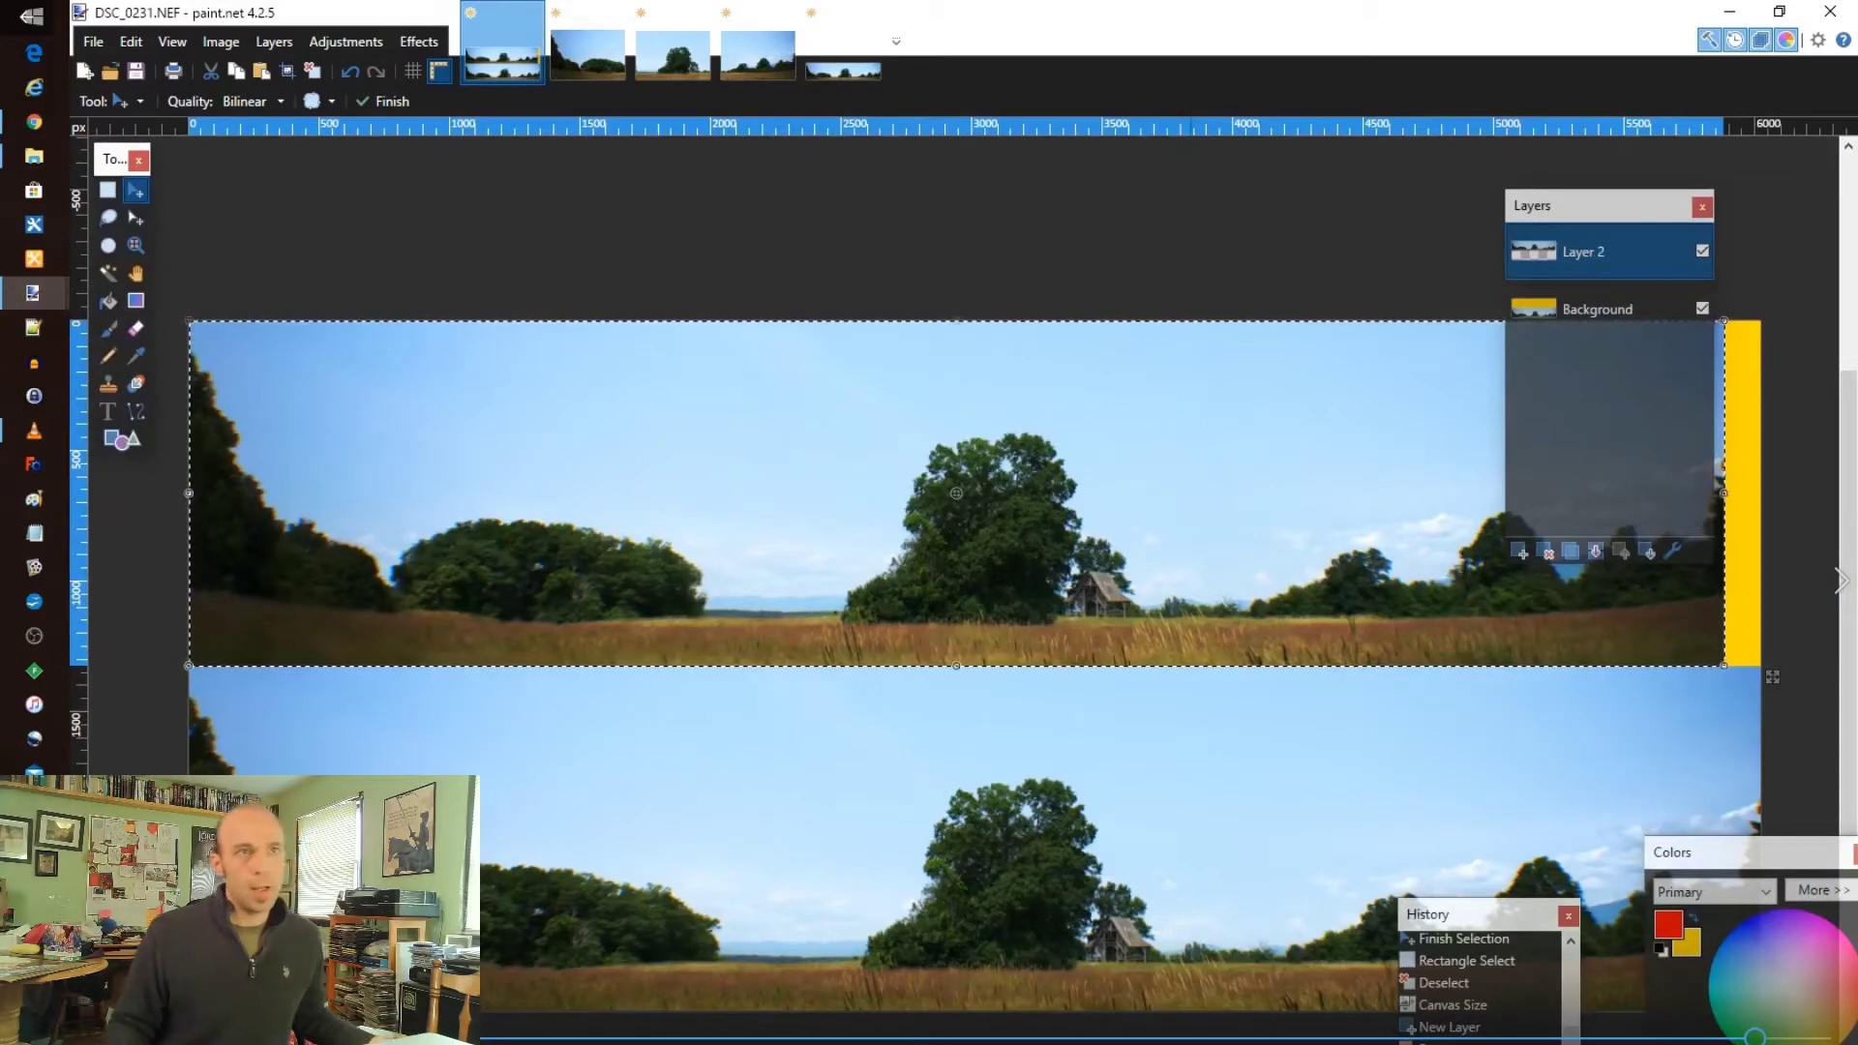
- Move the Layers and History windows clear of the two panoramas and hide the Colors window
drag(1587, 205, 1840, 46)
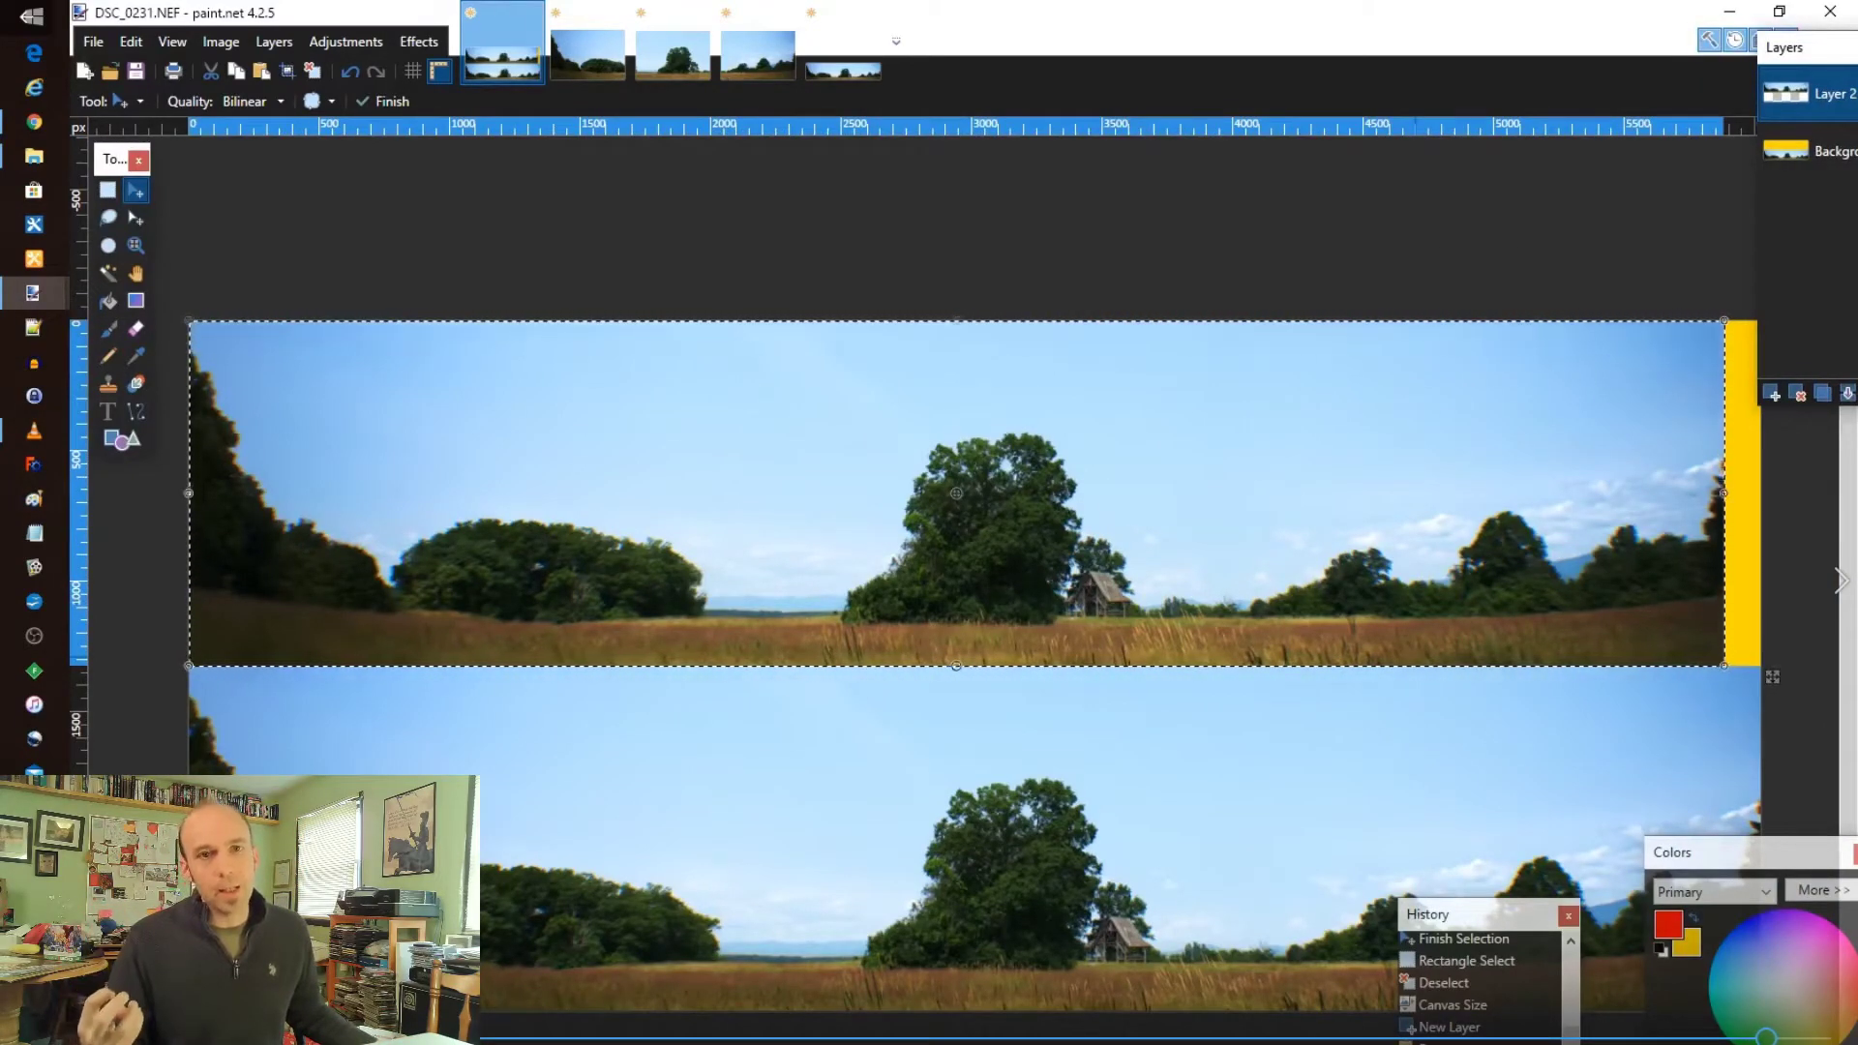
drag(1481, 910, 1399, 1044)
key(F8)
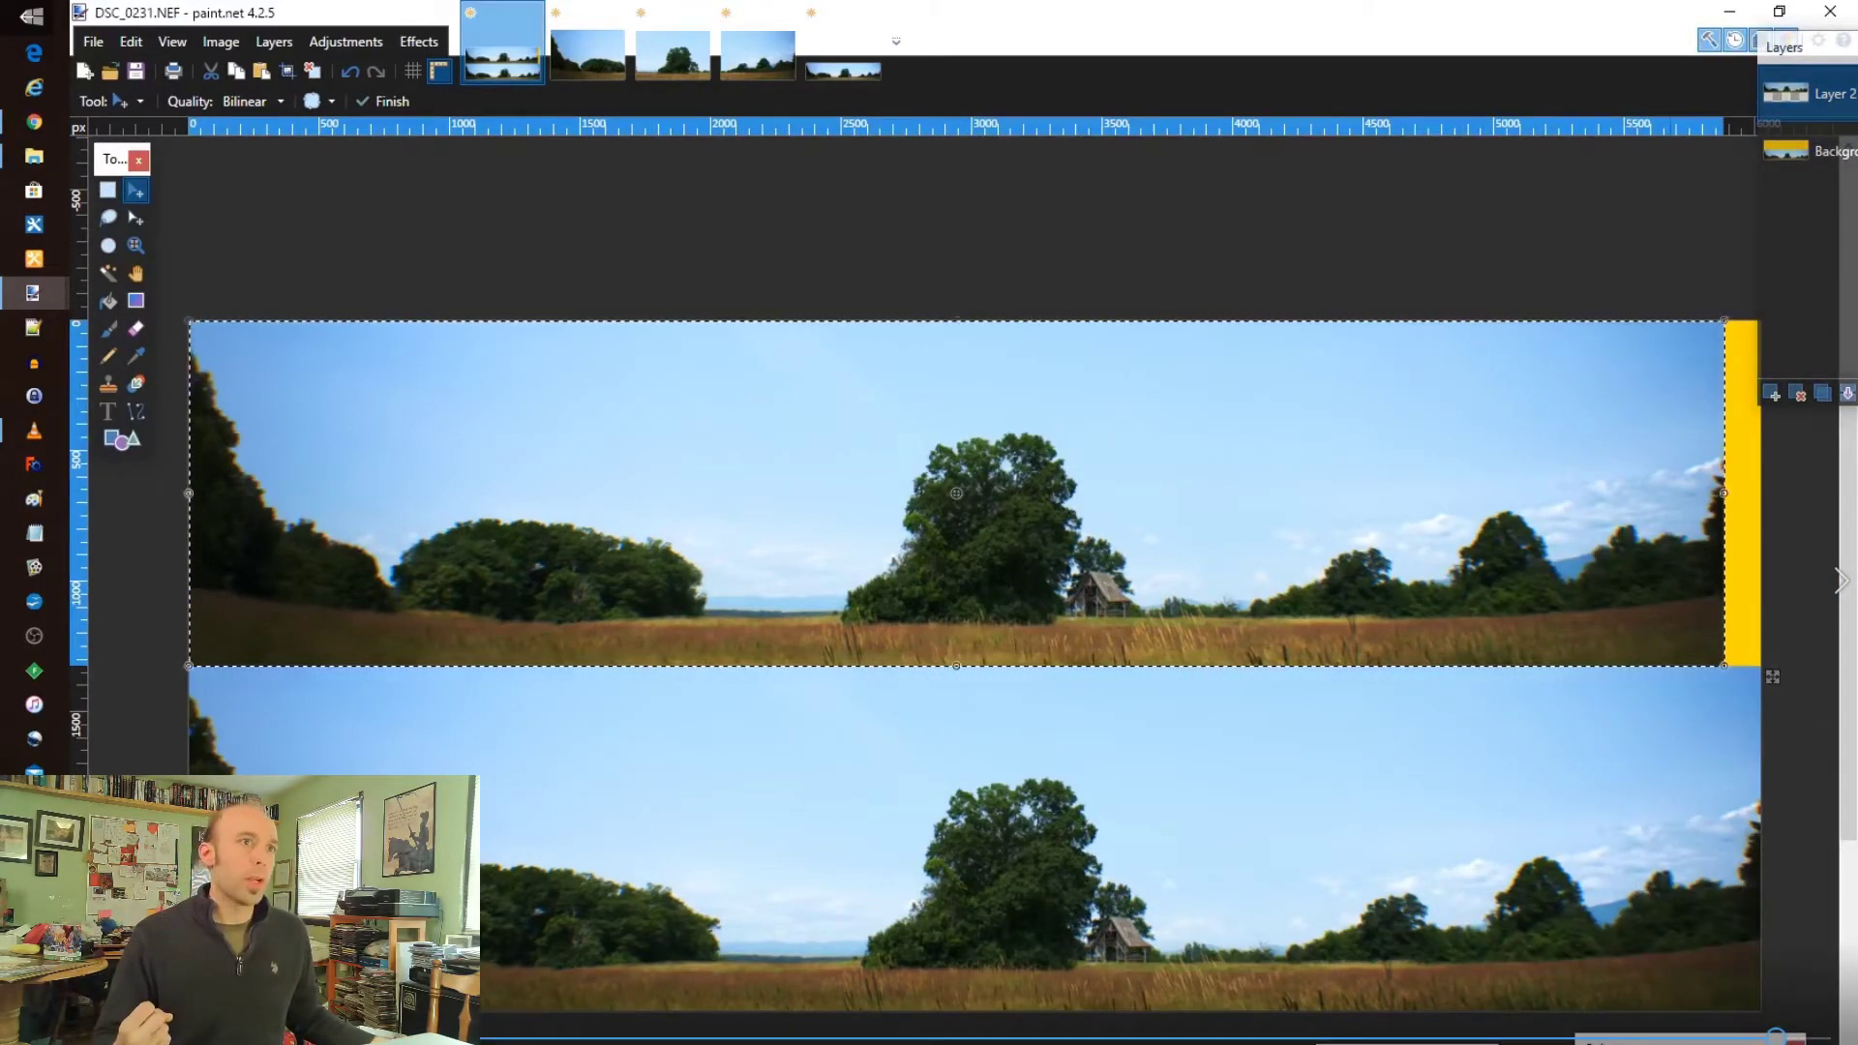